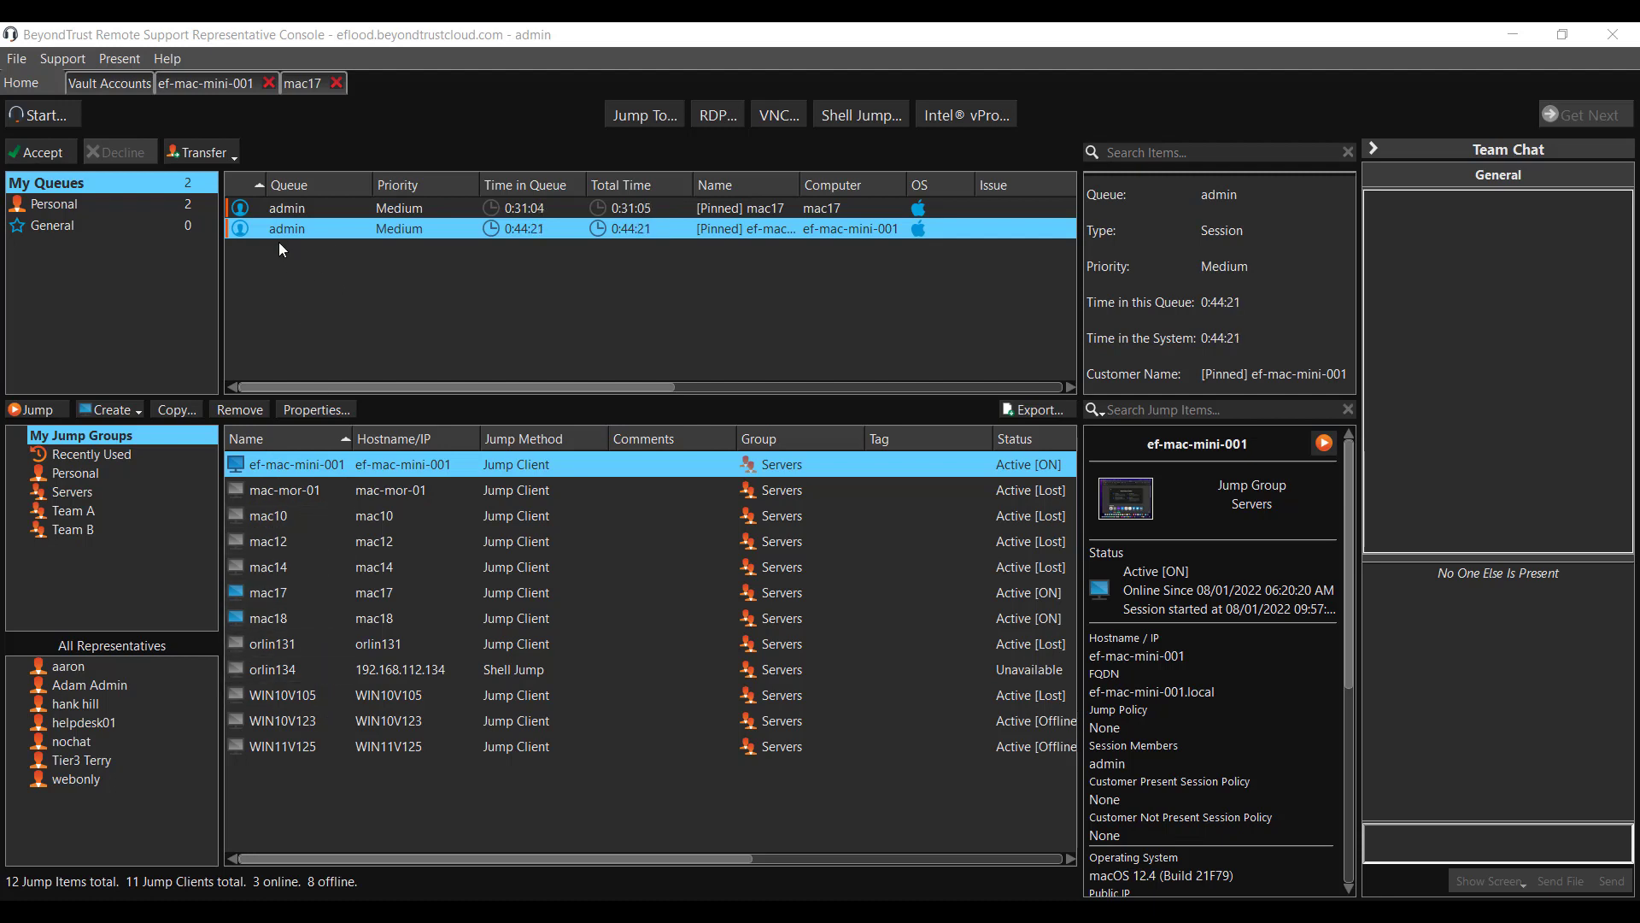
Step: Switch to the ef-mac-mini-001 session and bring up the mac20 virtual machine window on the remote Mac
left_click(100, 84)
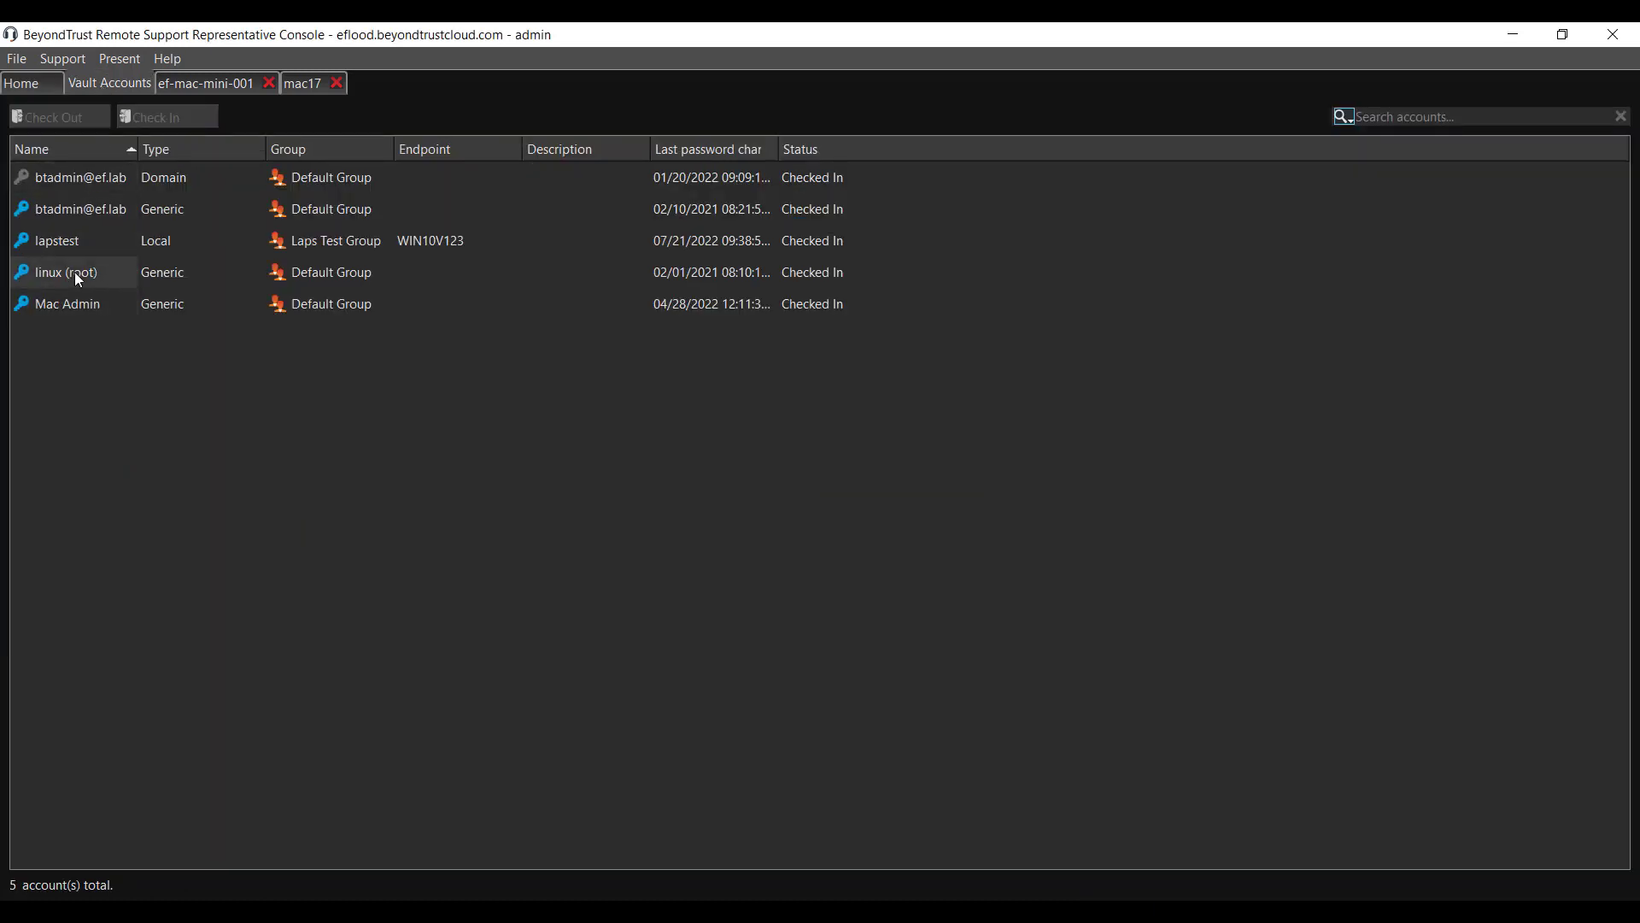
left_click(213, 84)
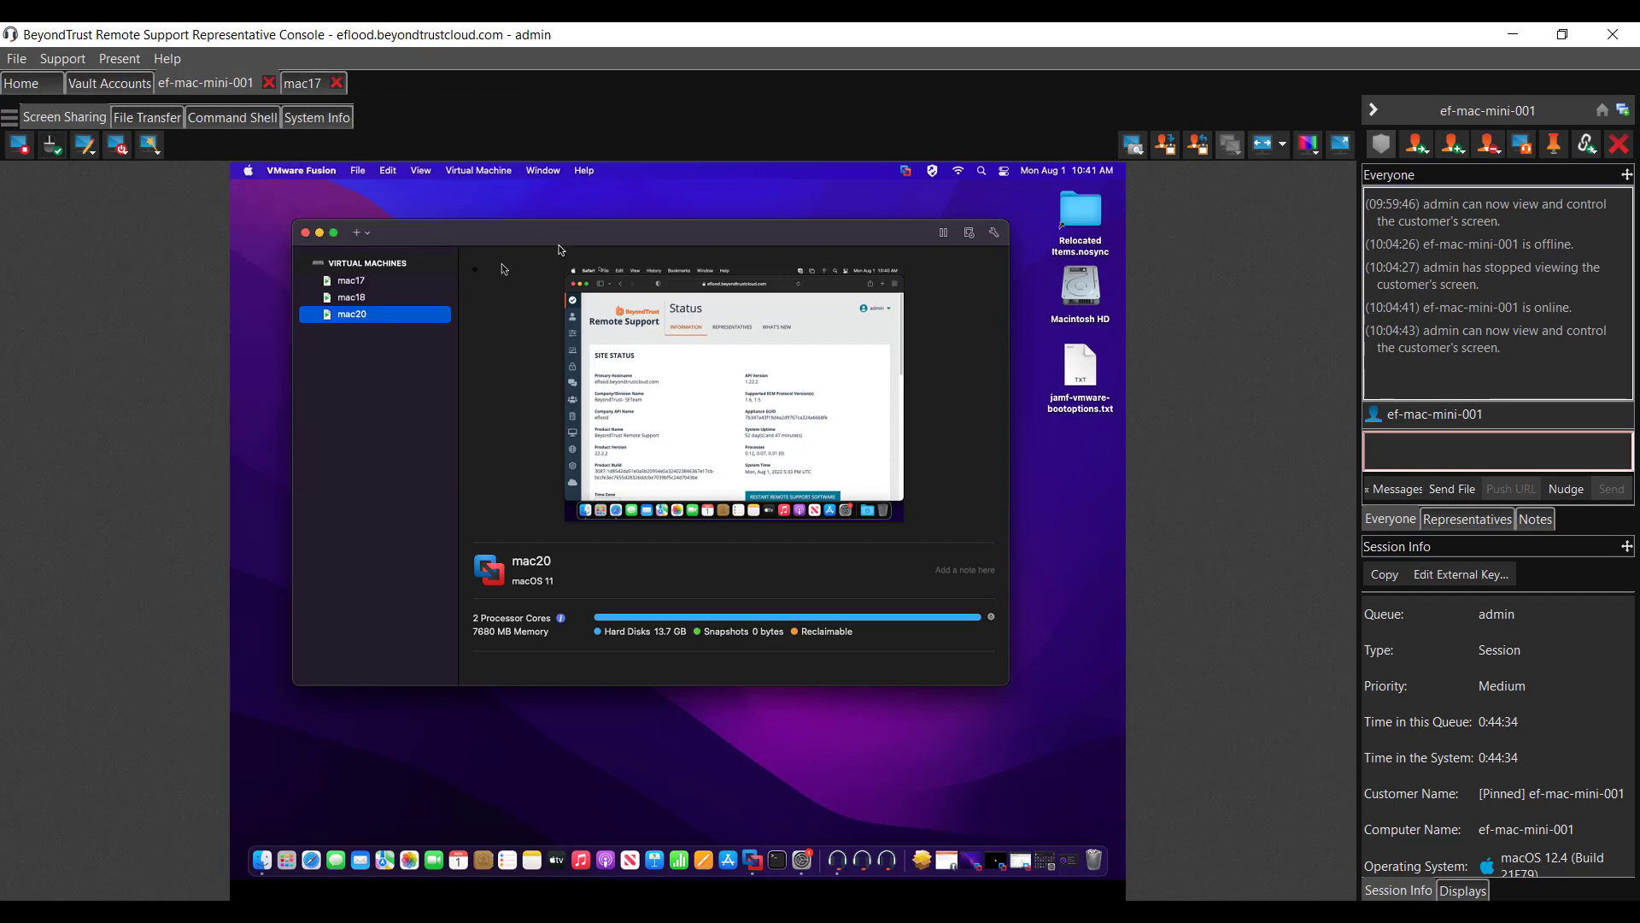
left_click(363, 282)
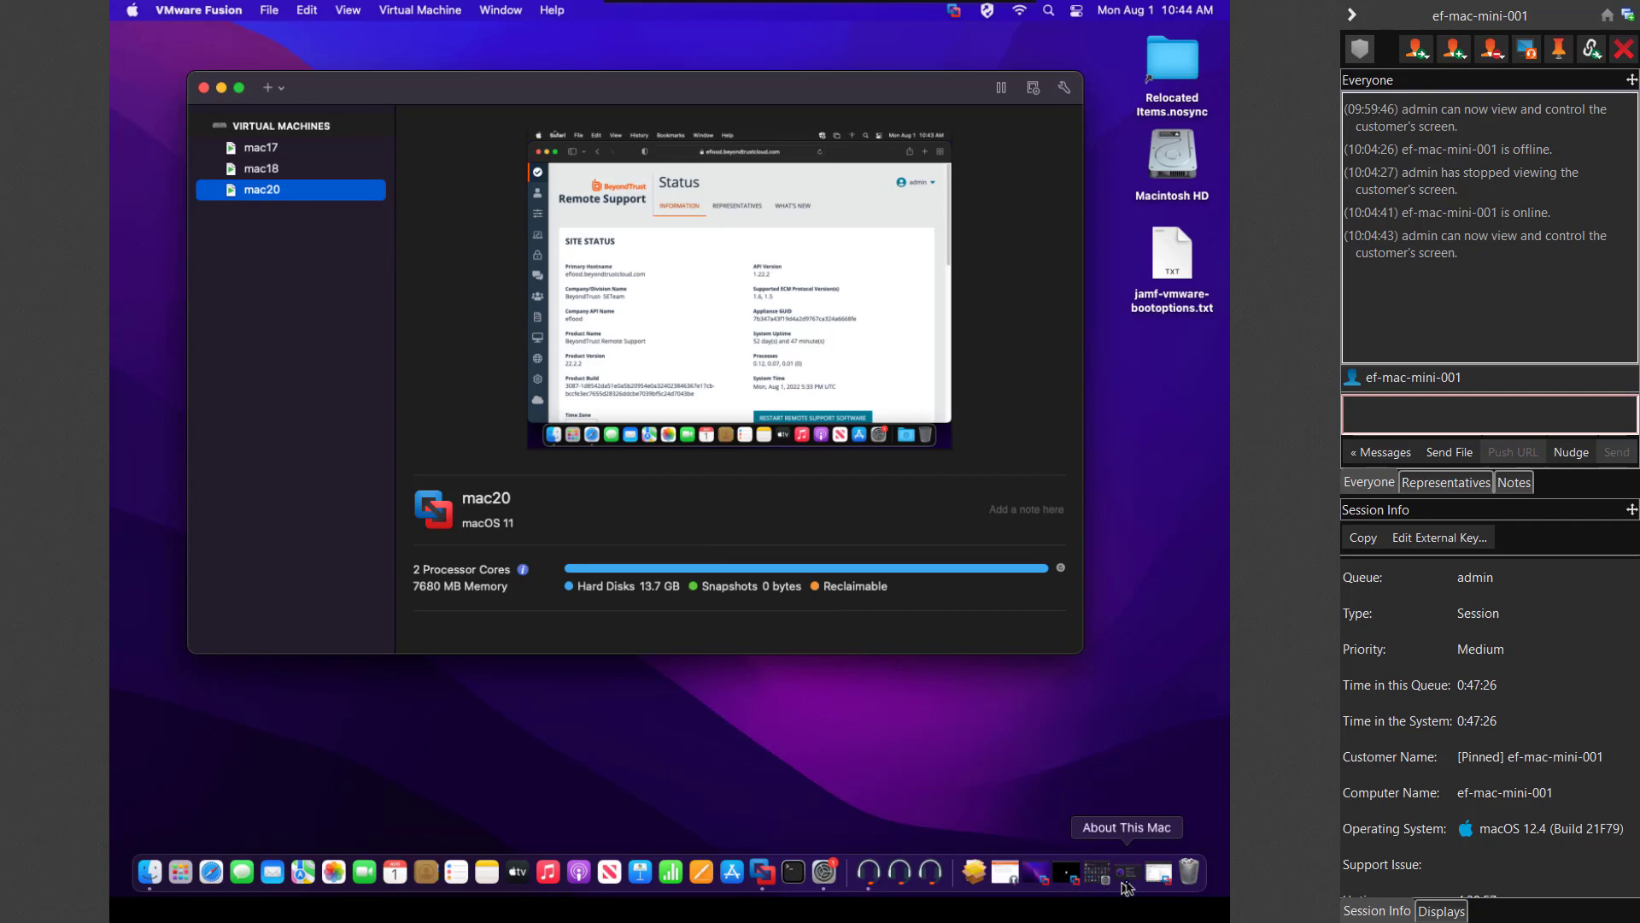
left_click(1159, 880)
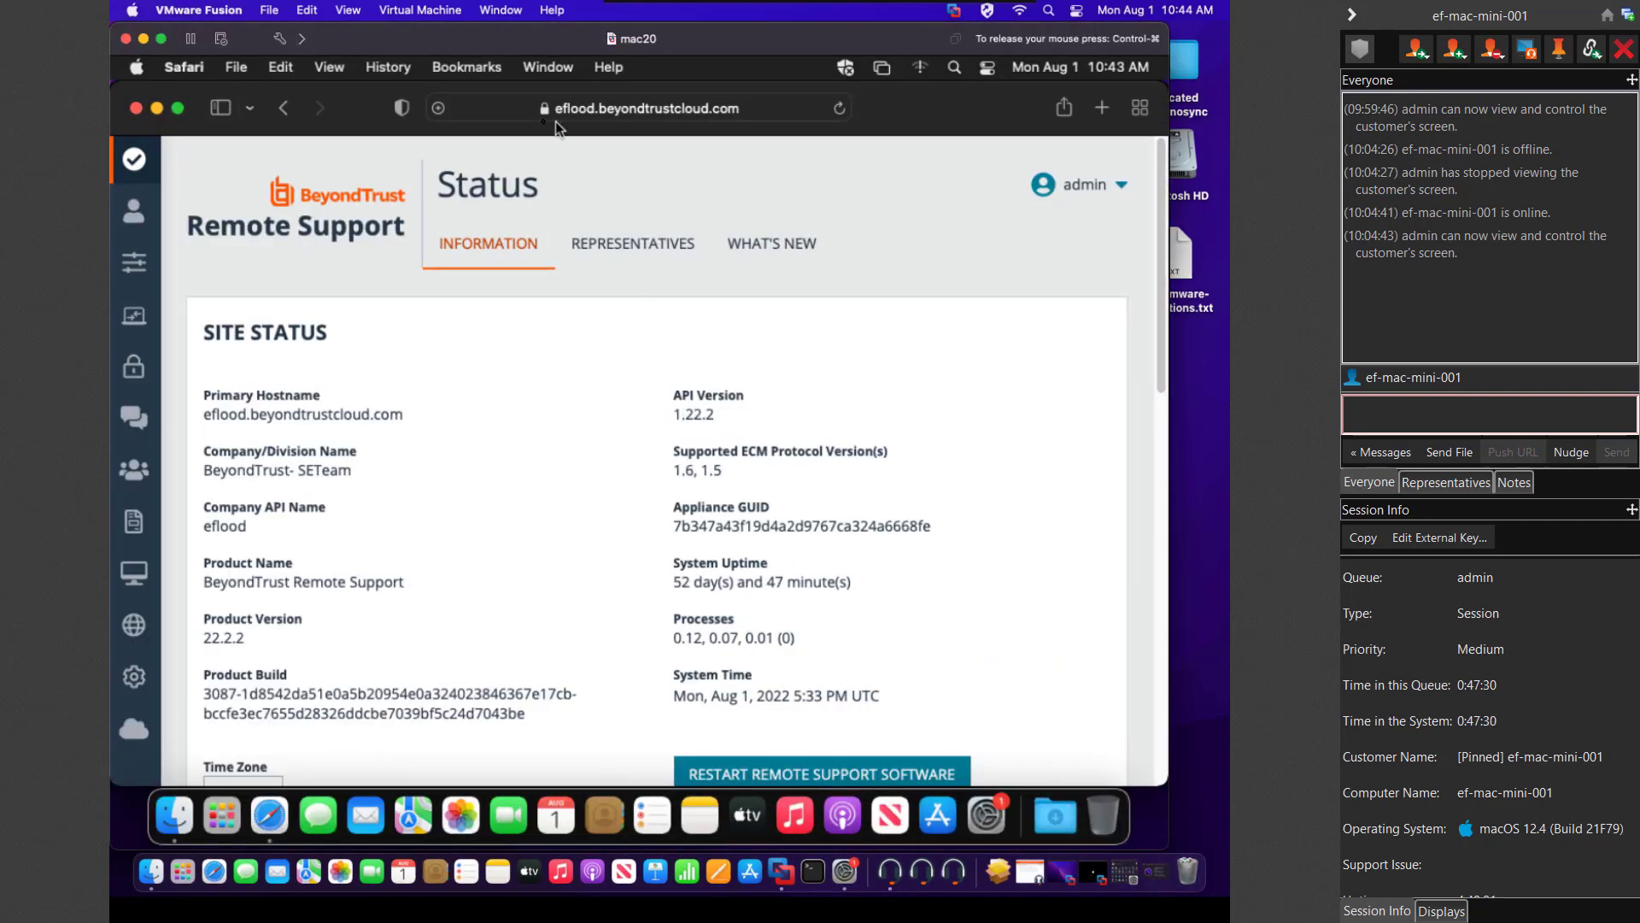
Step: Show the full address of the Remote Support login status page in the mac20 browser
left_click(836, 108)
left_click(774, 116)
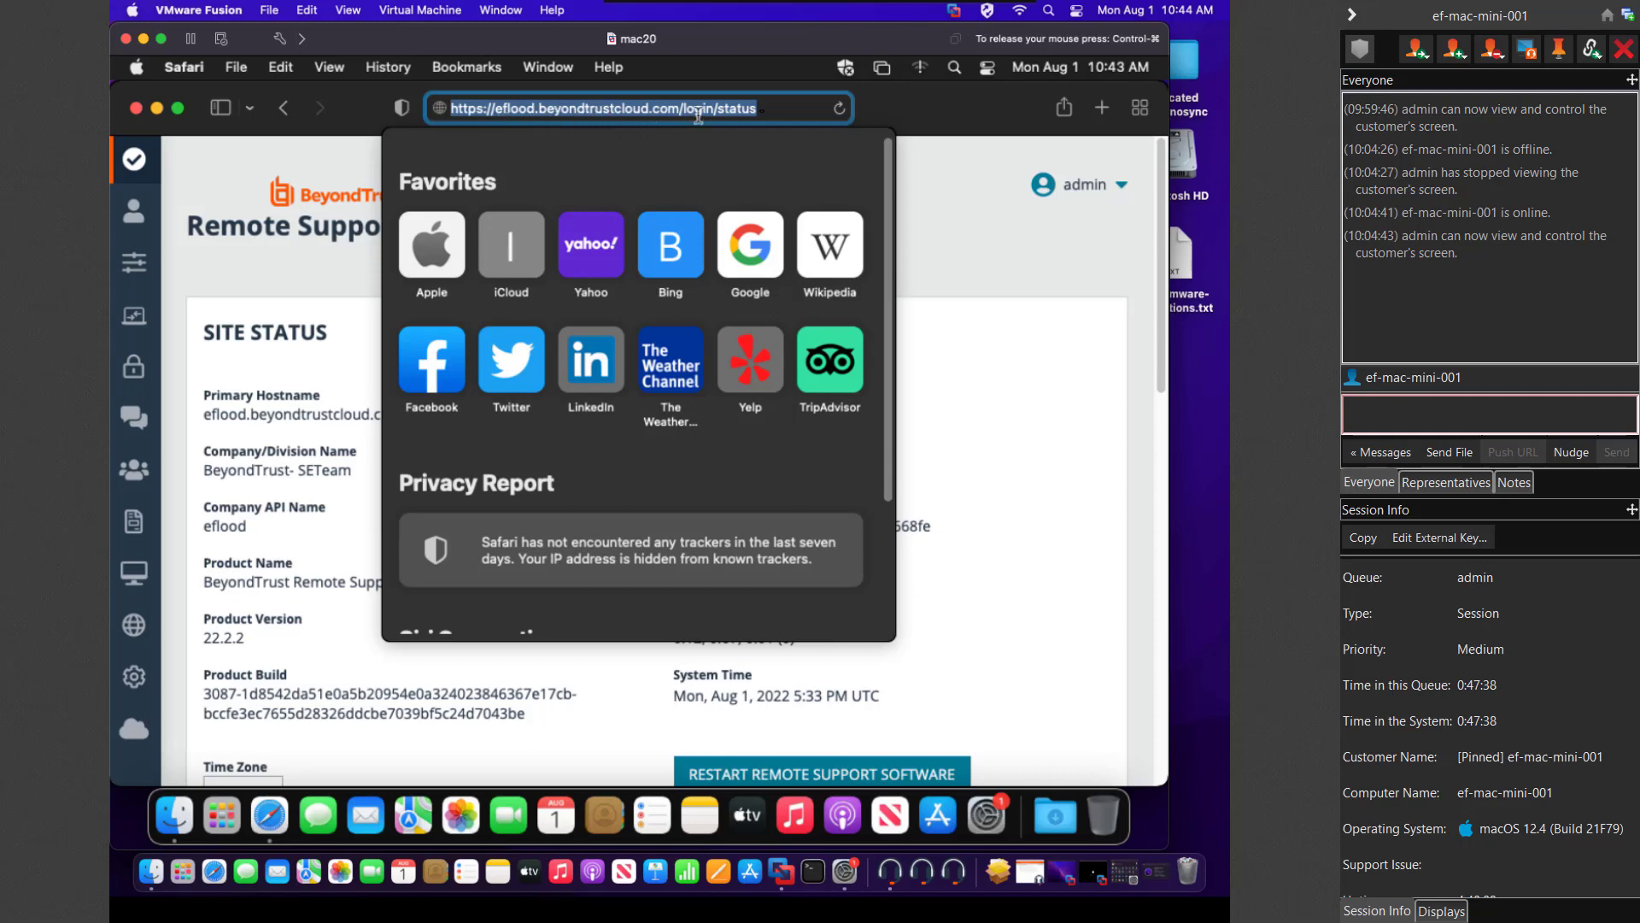
left_click(966, 227)
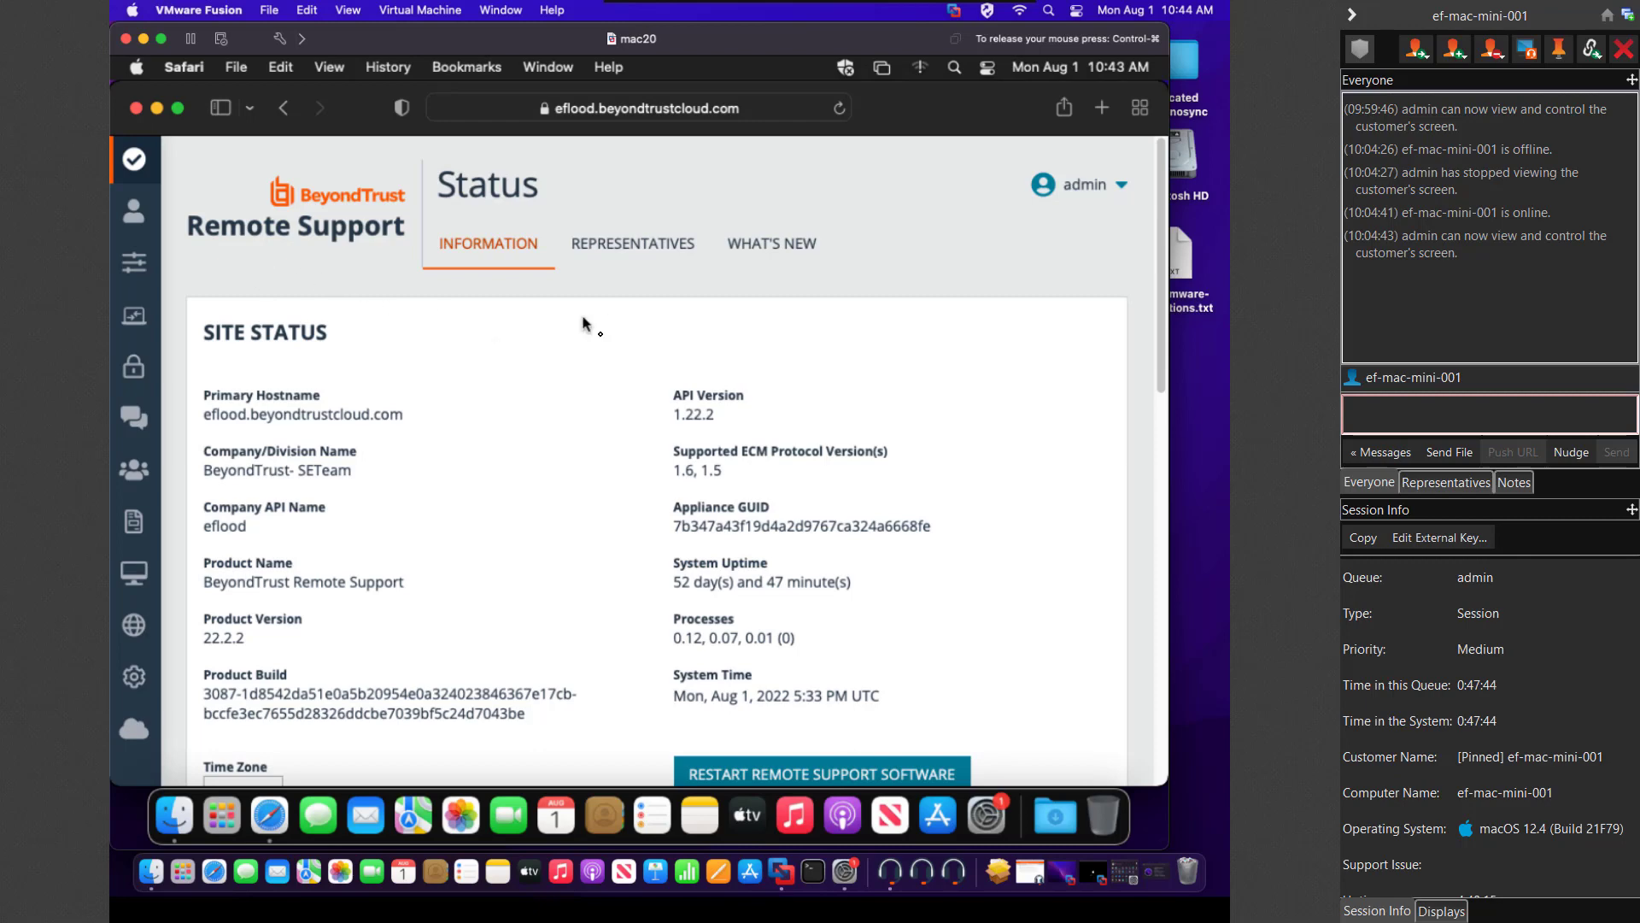
Step: Open the Jump Clients page and set the mass deployment installer to the Servers Jump Group, valid for 3 Weeks
left_click(134, 317)
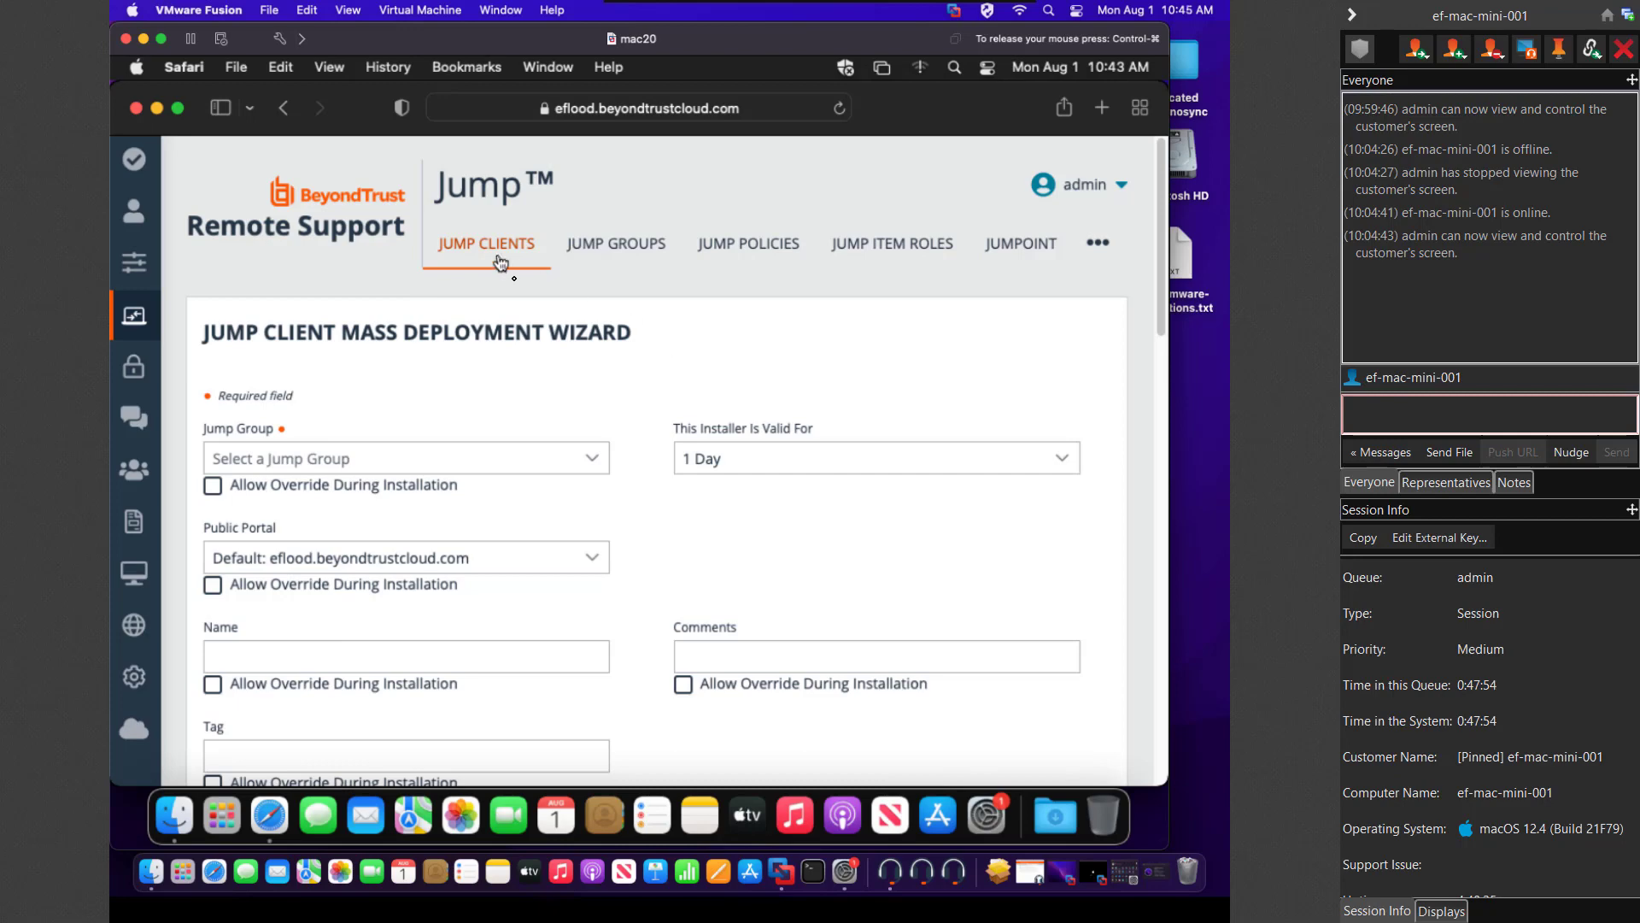
left_click(600, 462)
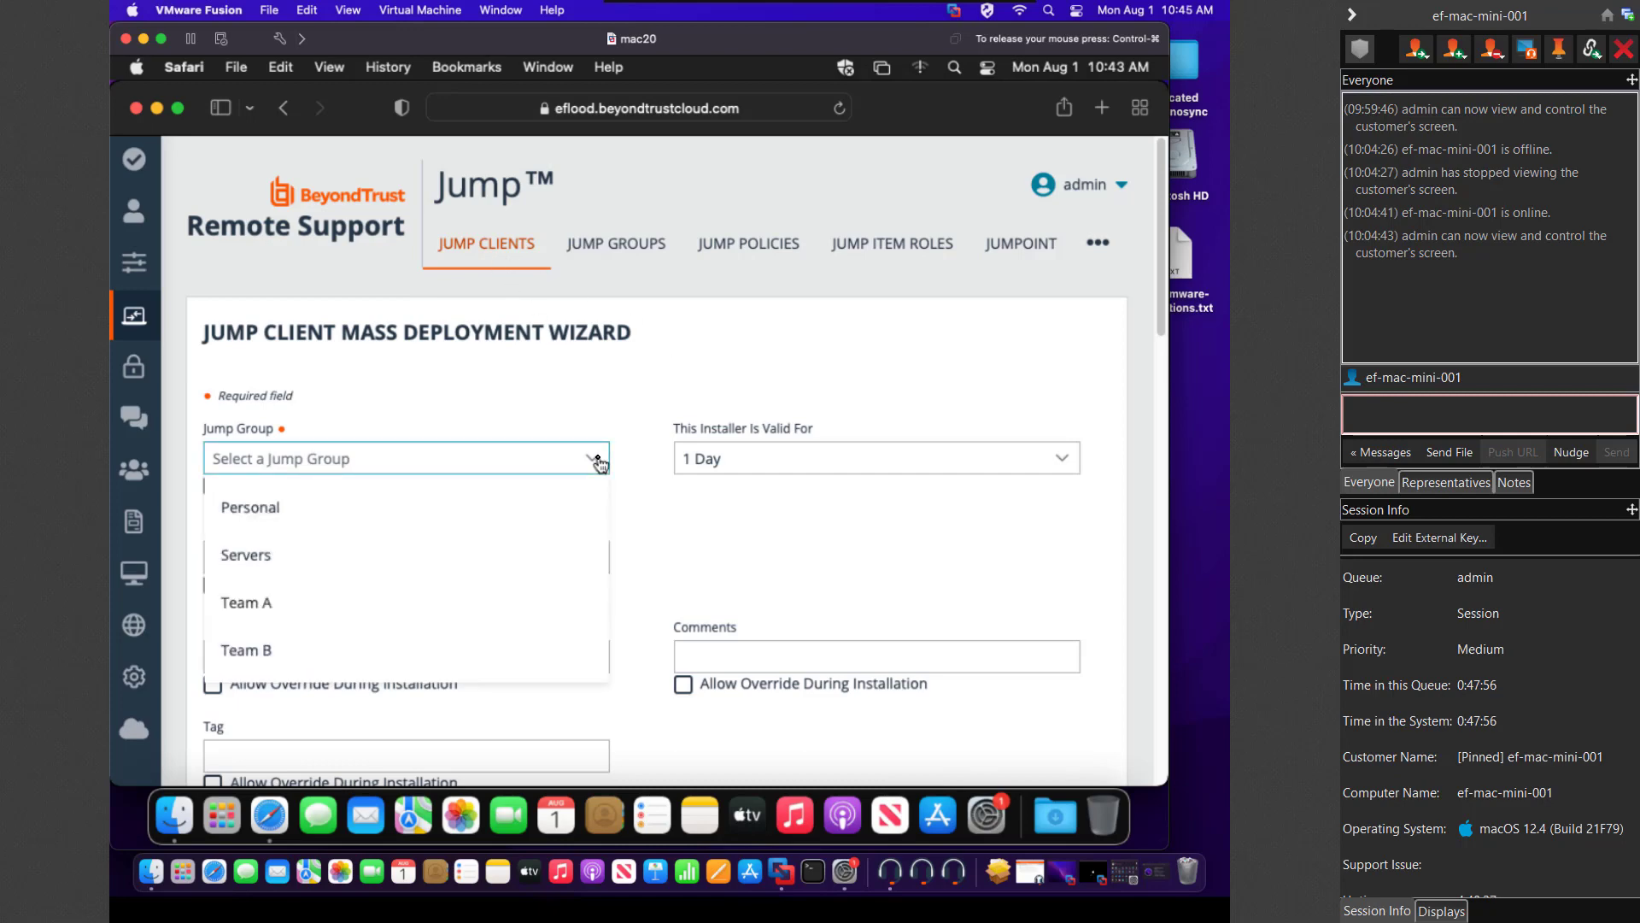
left_click(258, 569)
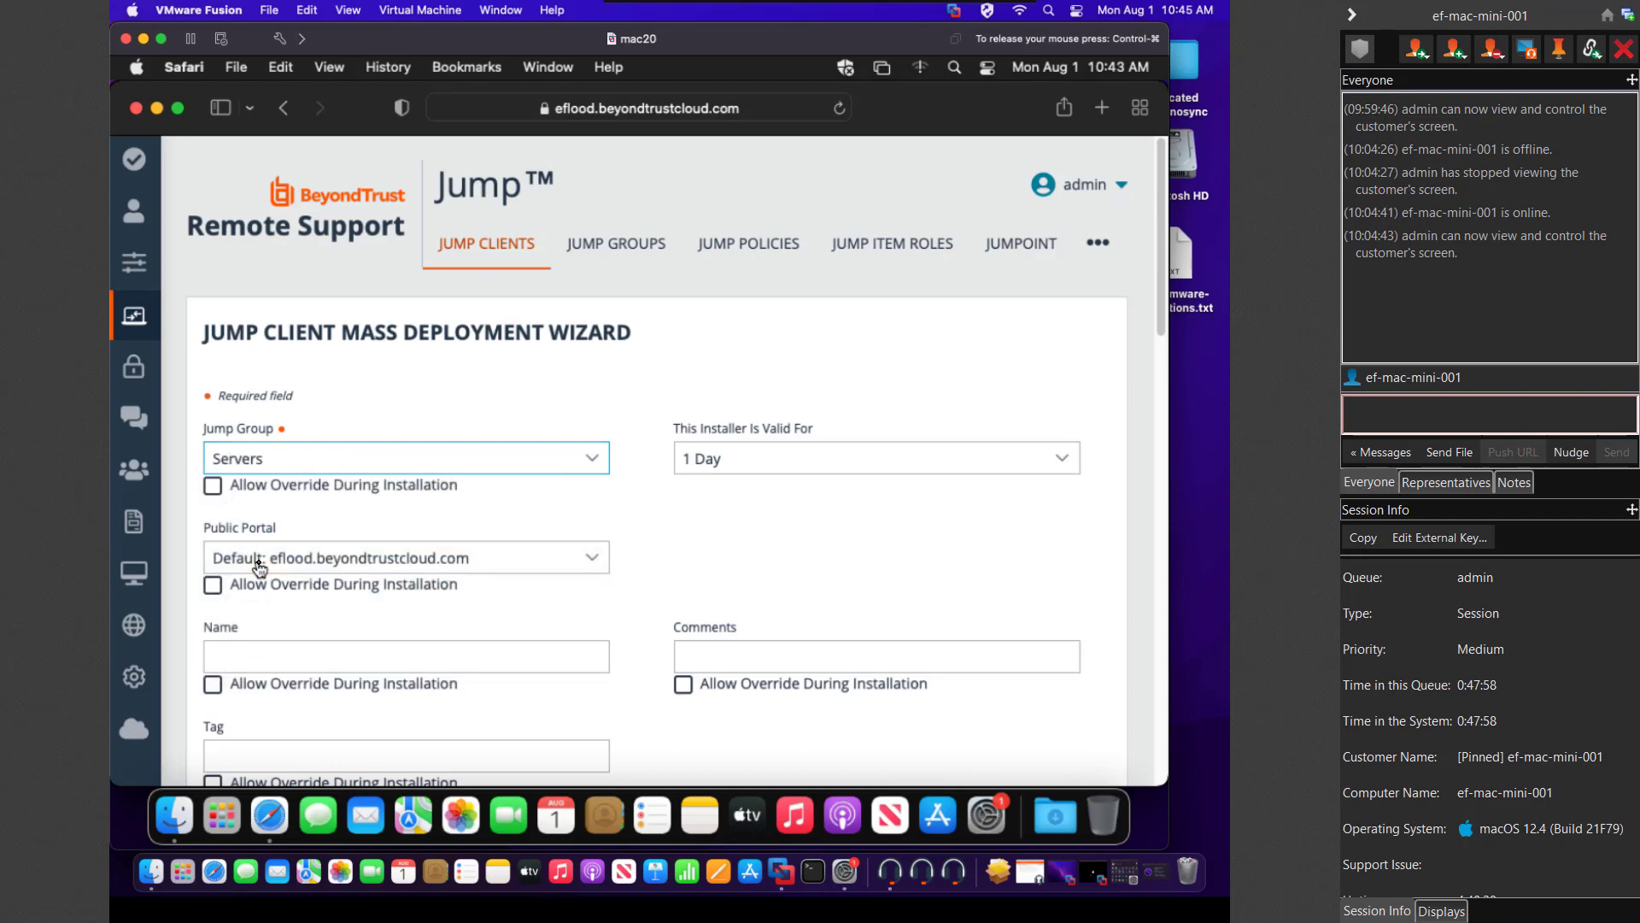
left_click(712, 461)
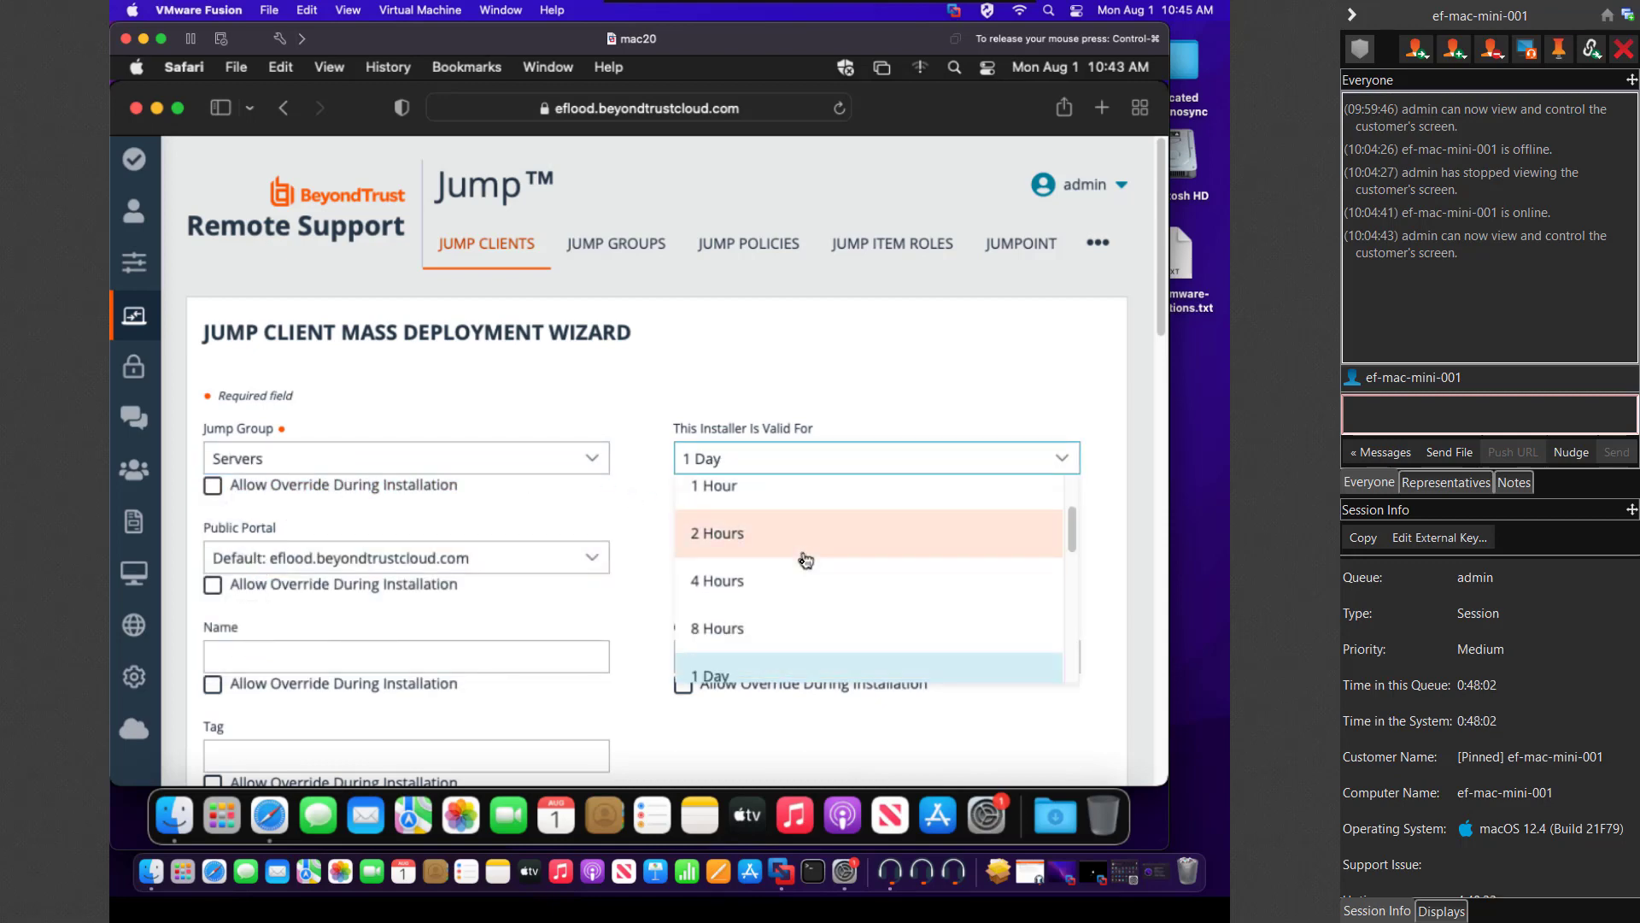
left_click_drag(1072, 544, 1055, 642)
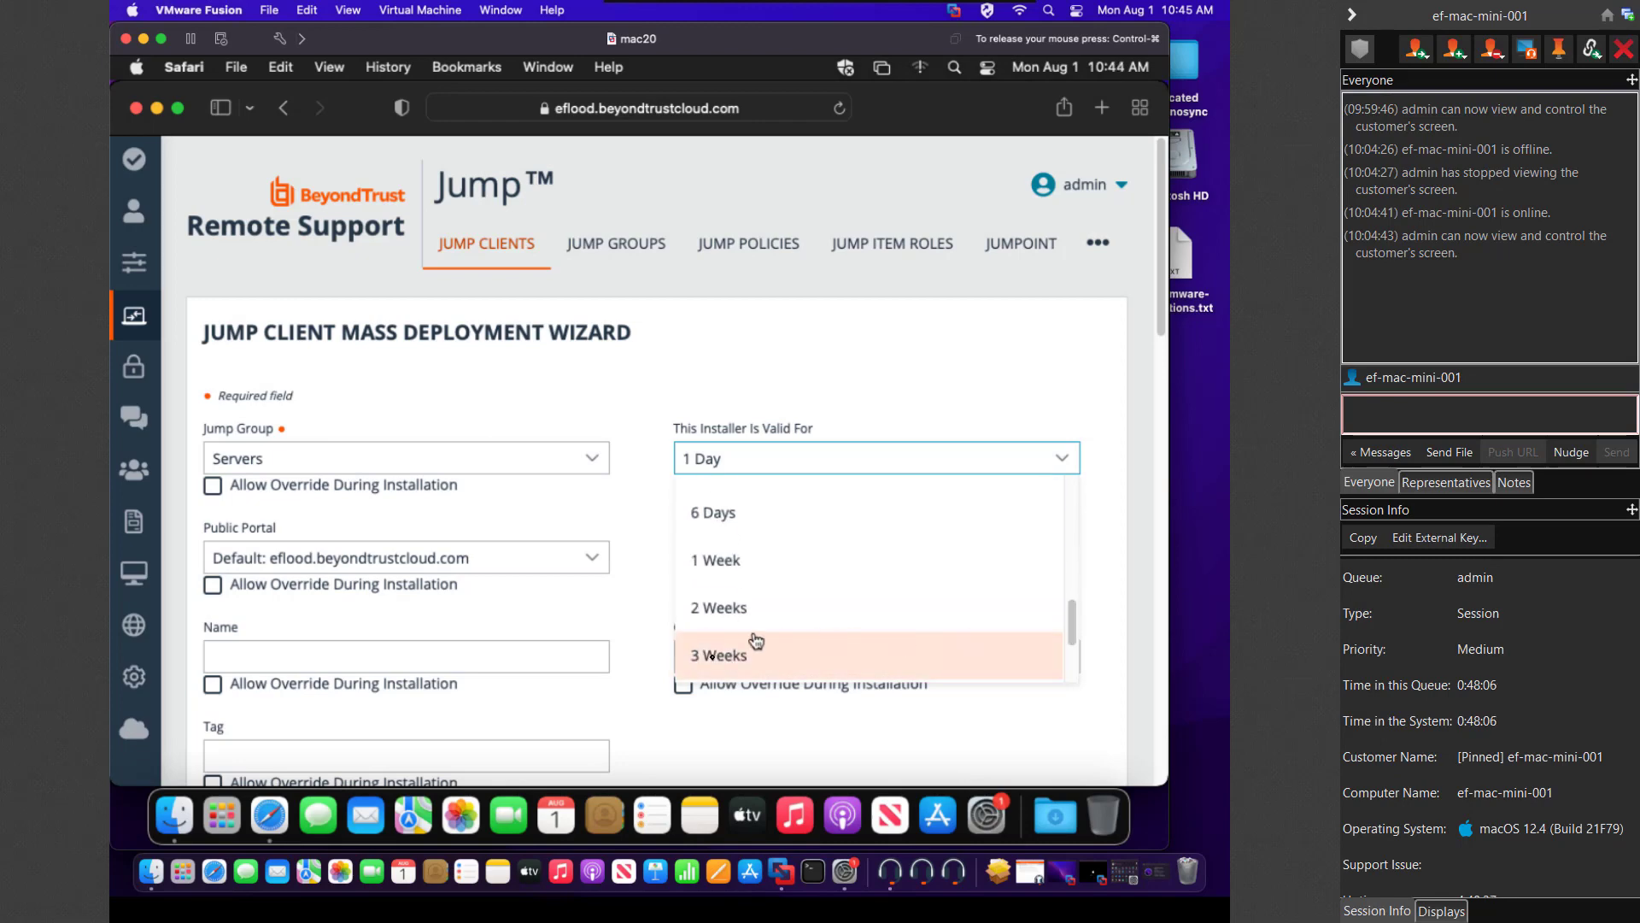
left_click(719, 658)
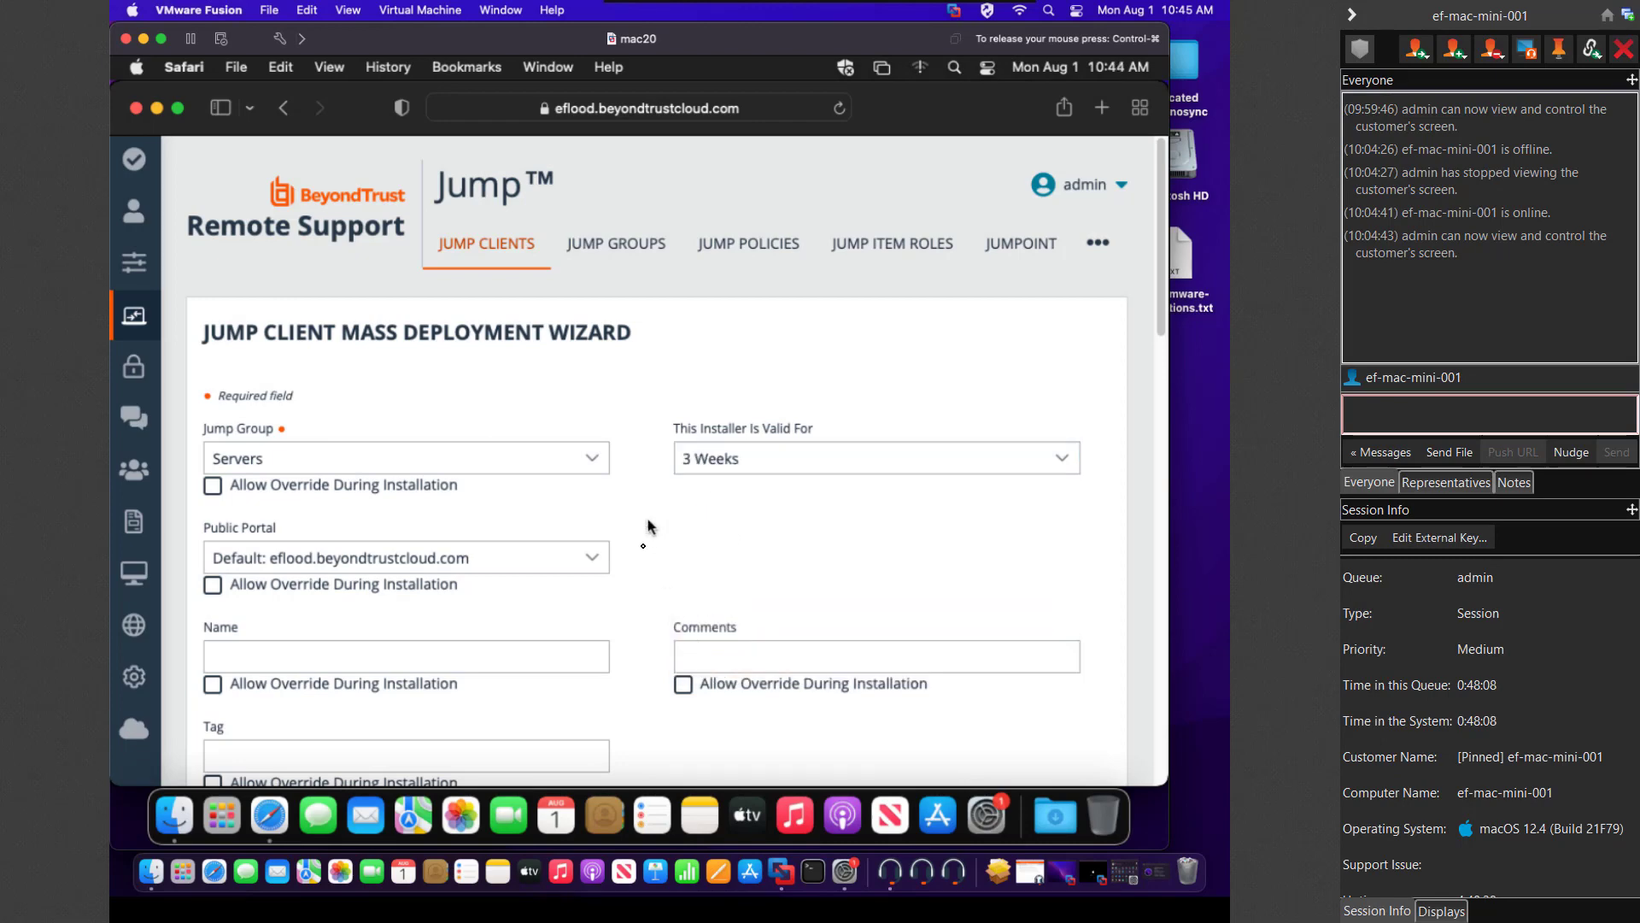
Step: Enable starting the customer client minimized when a session is started, and create the Jump Client installer
scroll(644, 550, "down", 1)
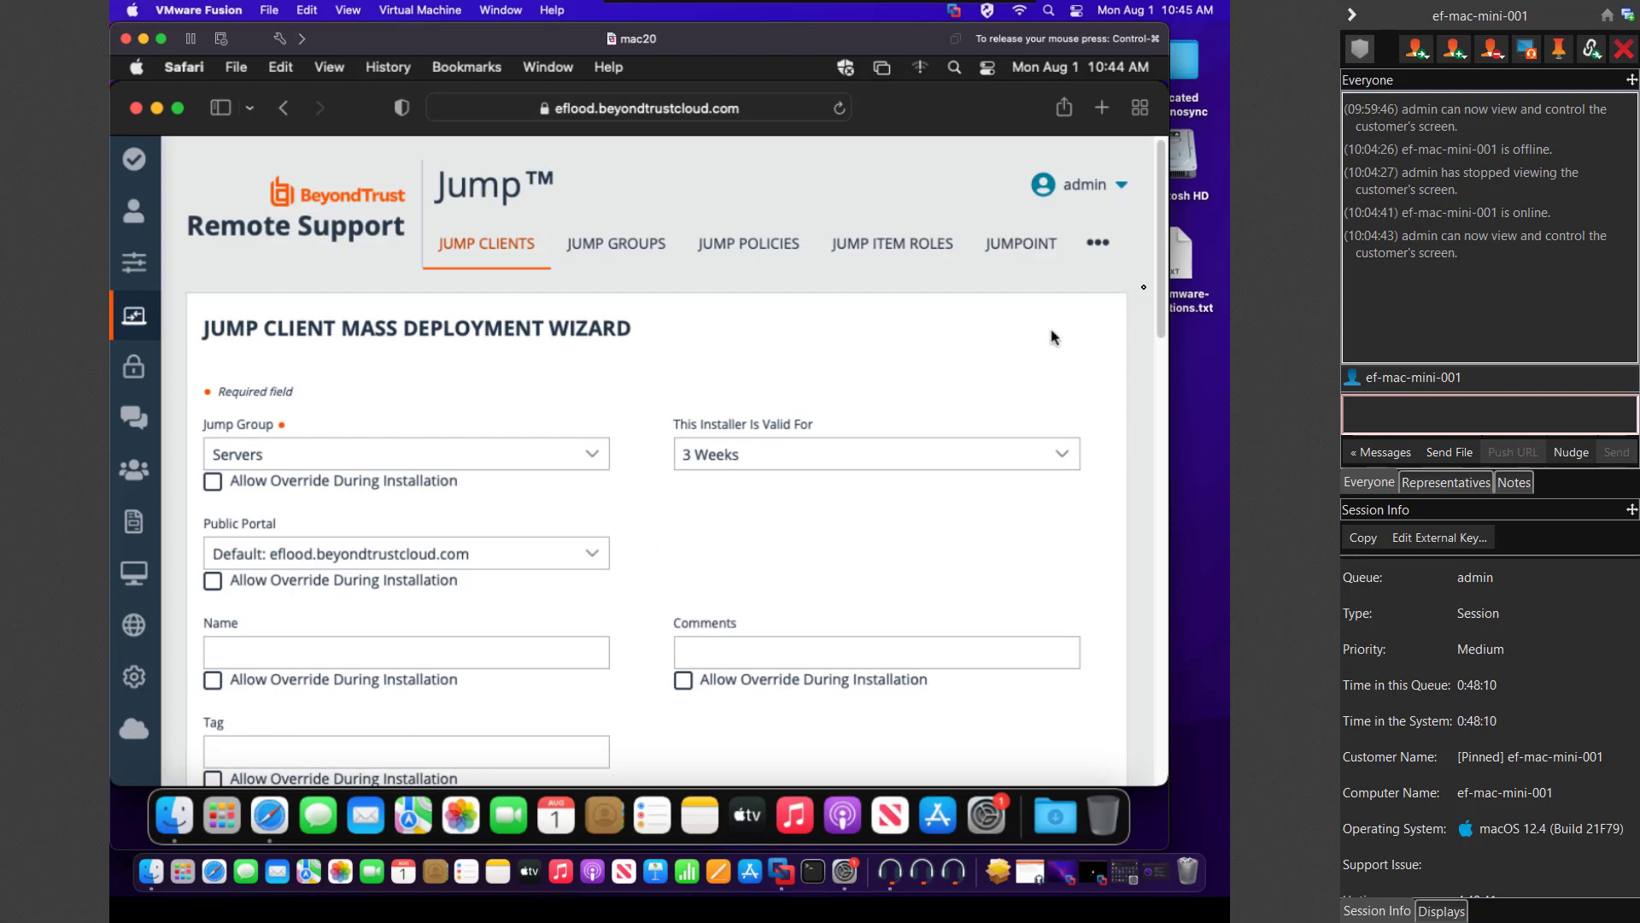
left_click_drag(1158, 288, 1142, 475)
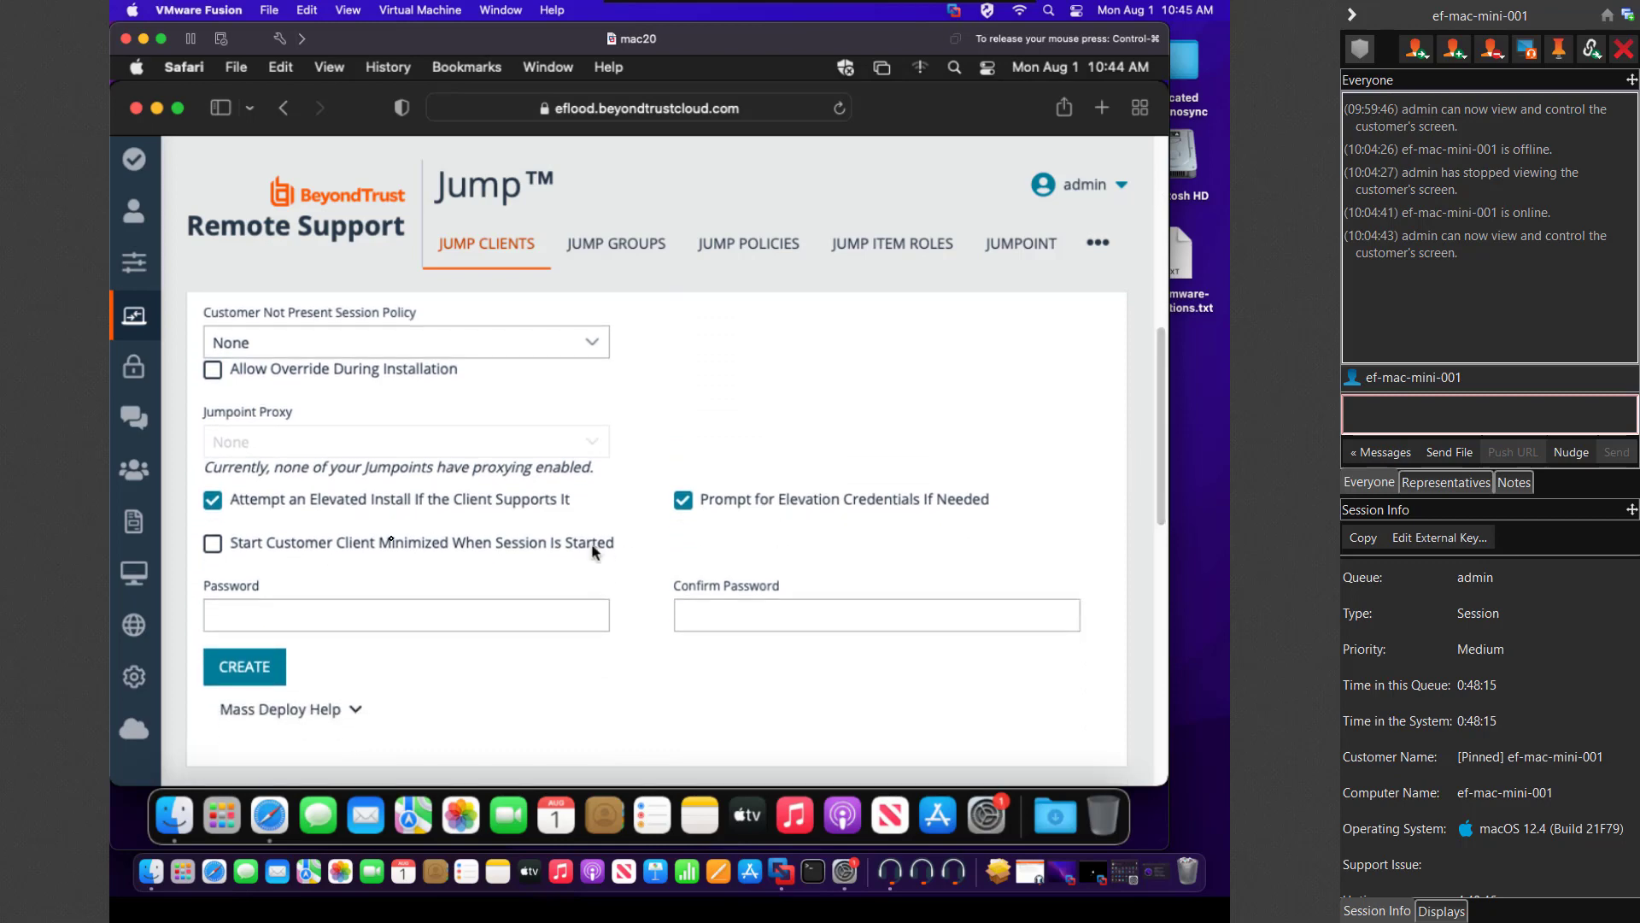
left_click(213, 544)
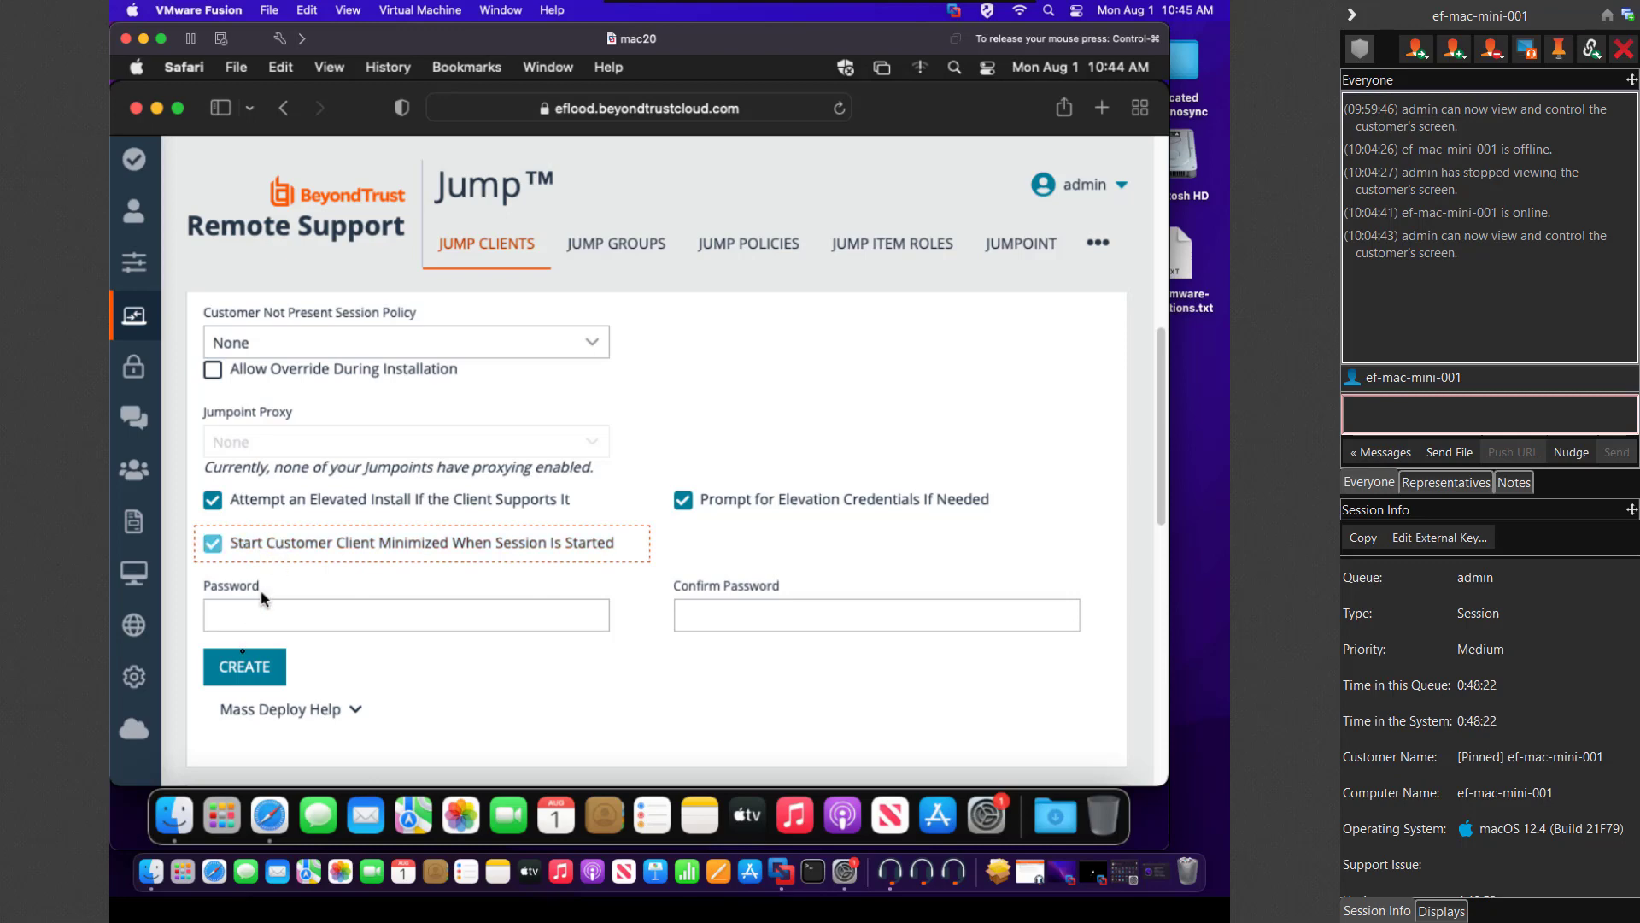
left_click(244, 668)
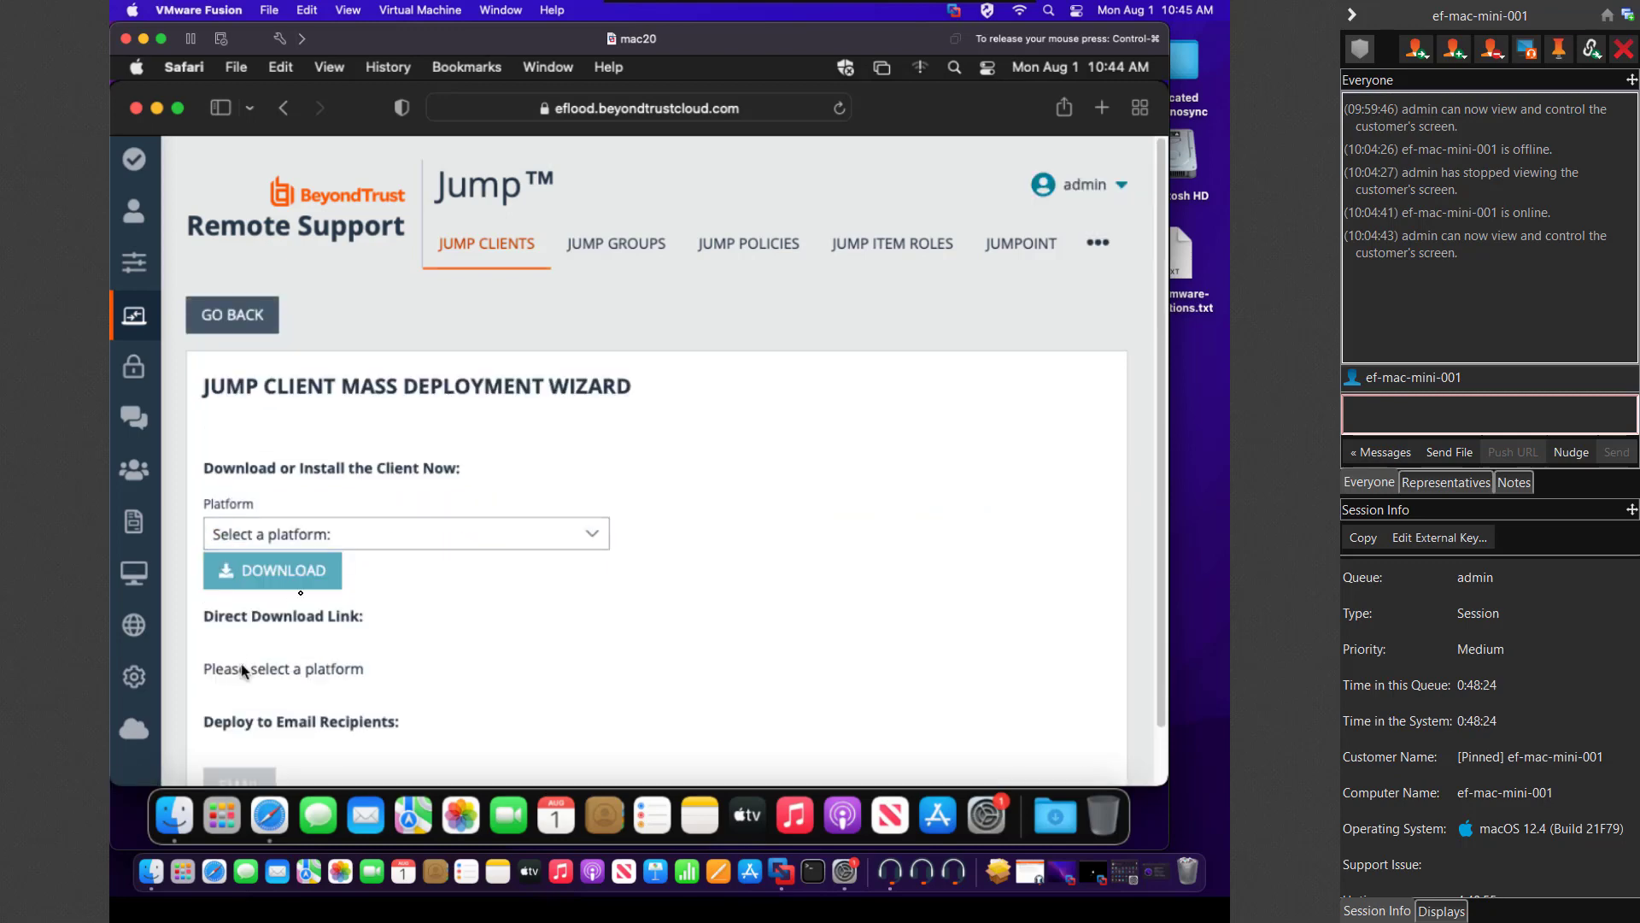
Step: Download the Jump Client for the macOS (for Manual Execution) platform and allow downloads from the site
left_click(503, 535)
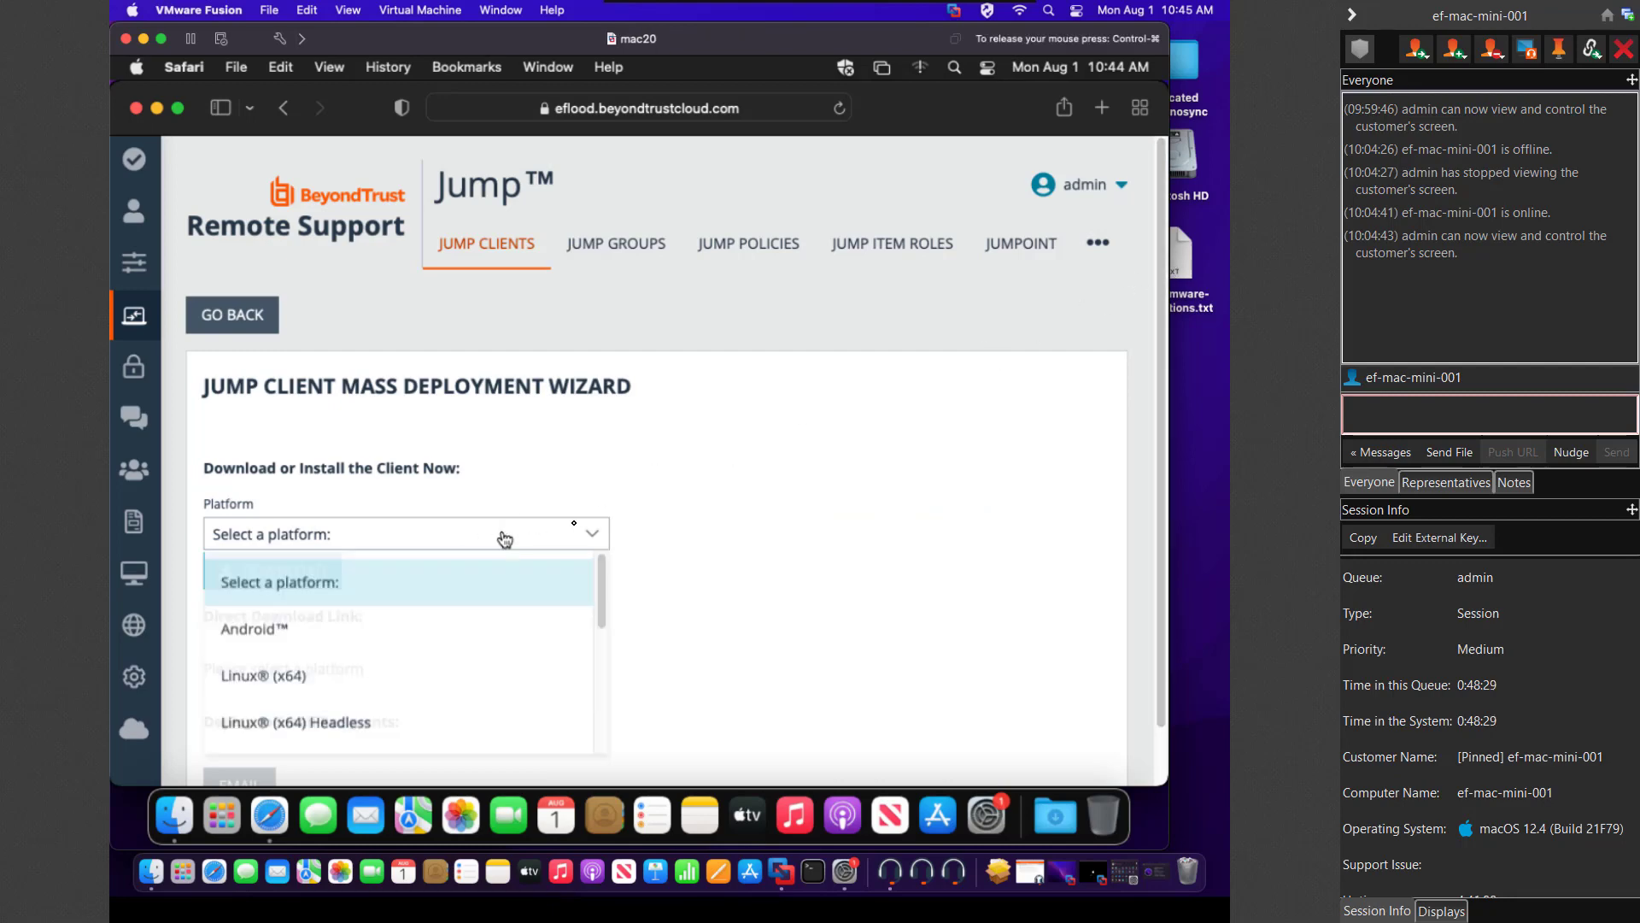
left_click_drag(604, 577, 597, 639)
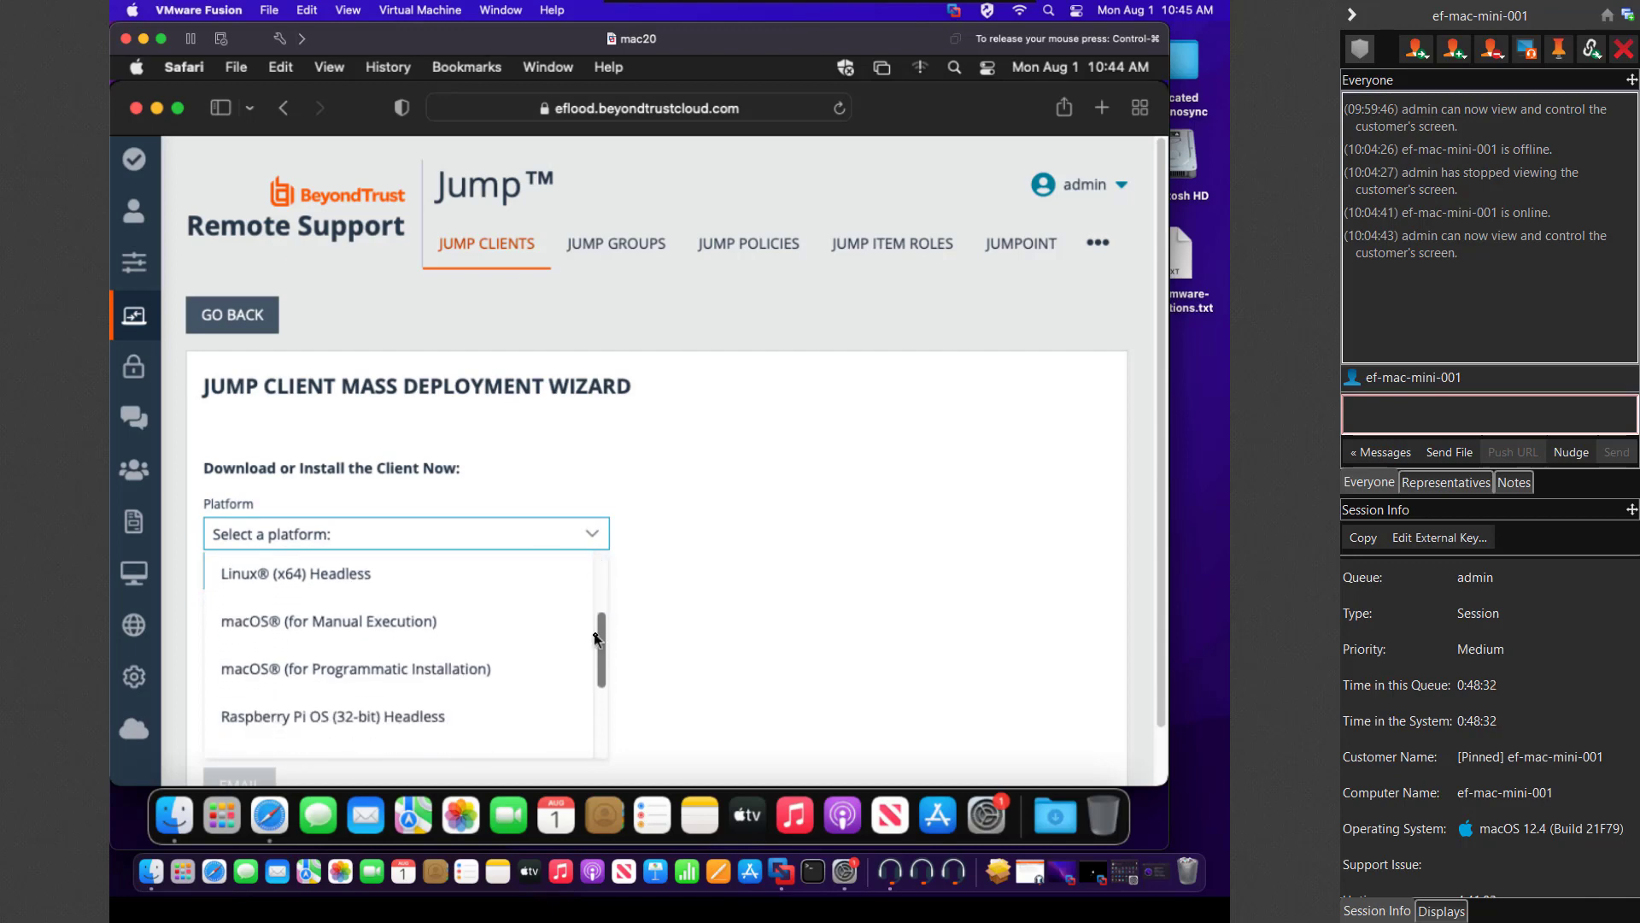
left_click(319, 634)
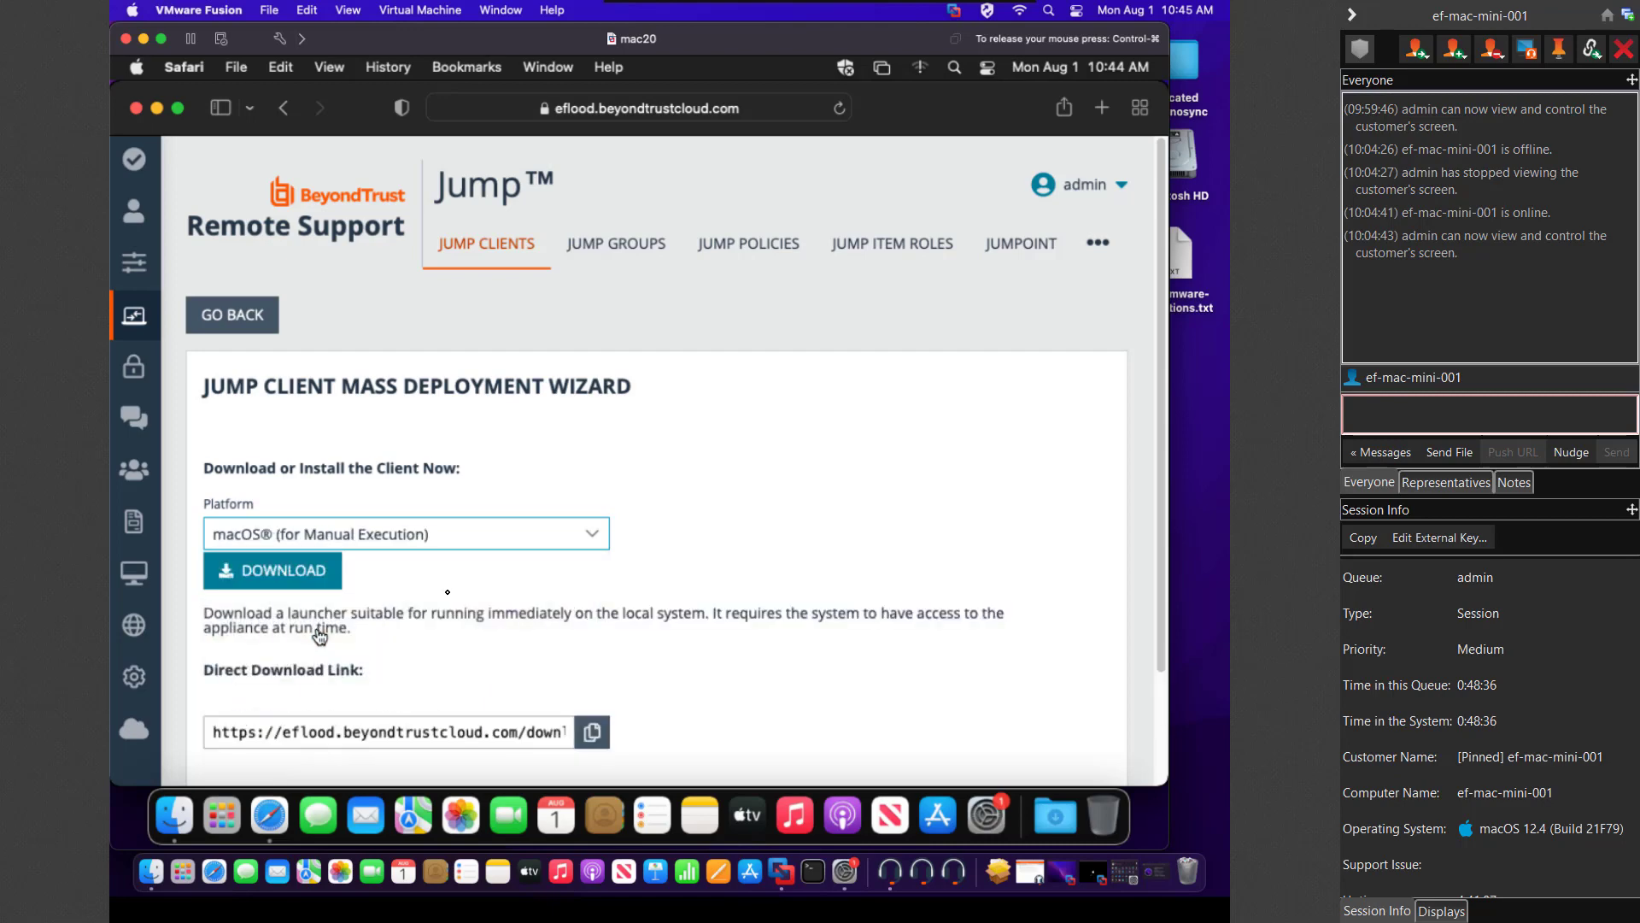
left_click(291, 578)
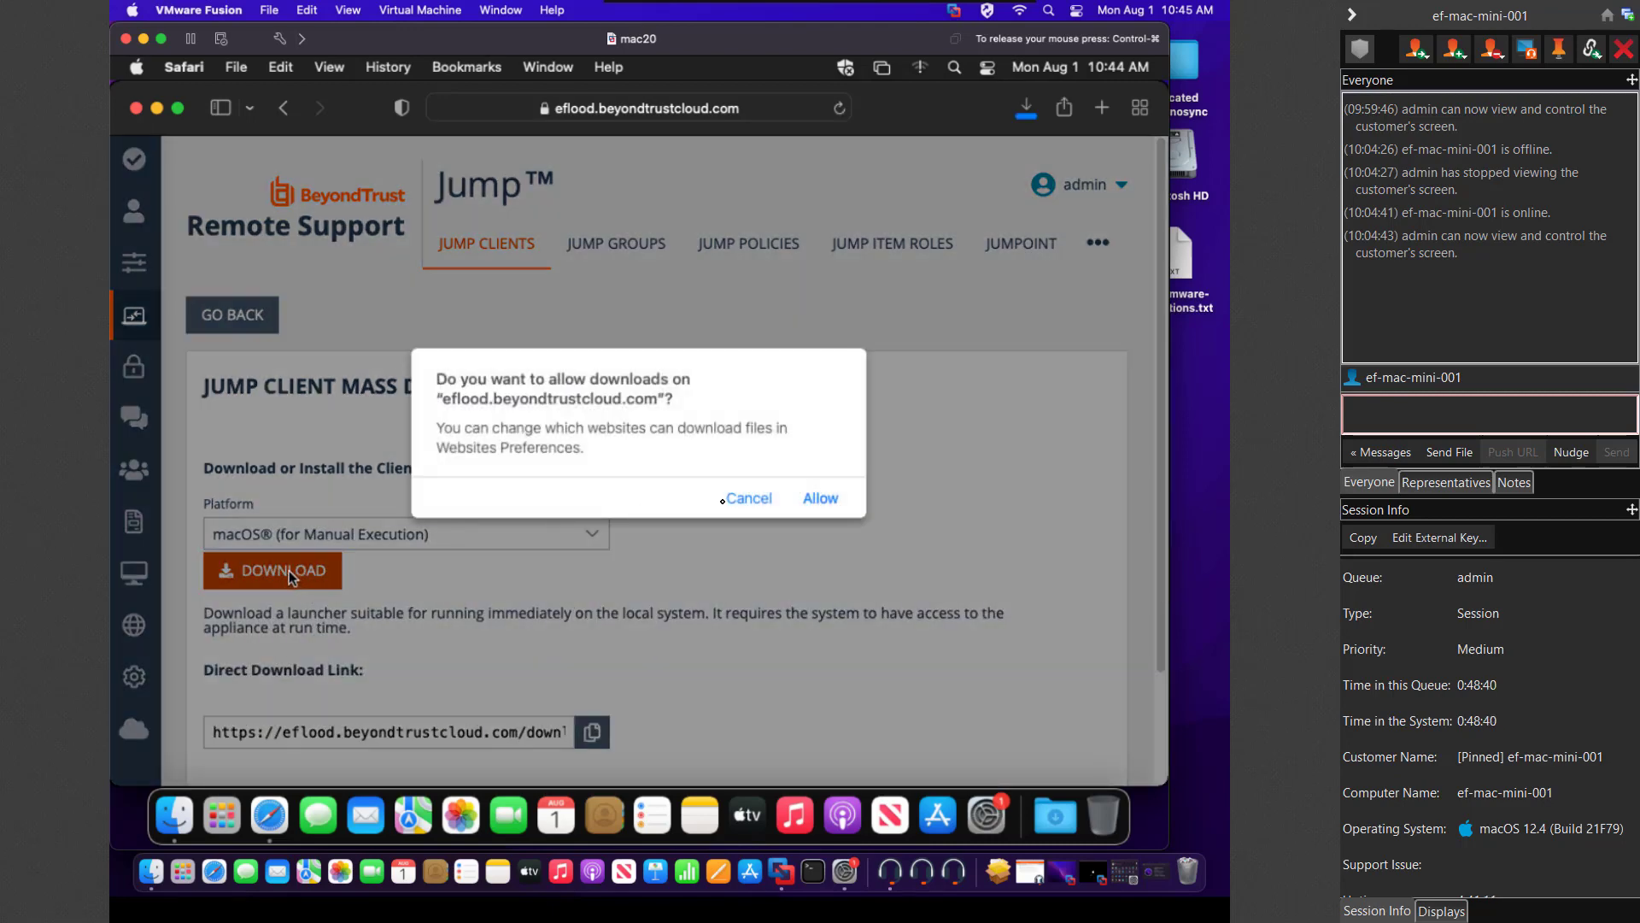
left_click(818, 500)
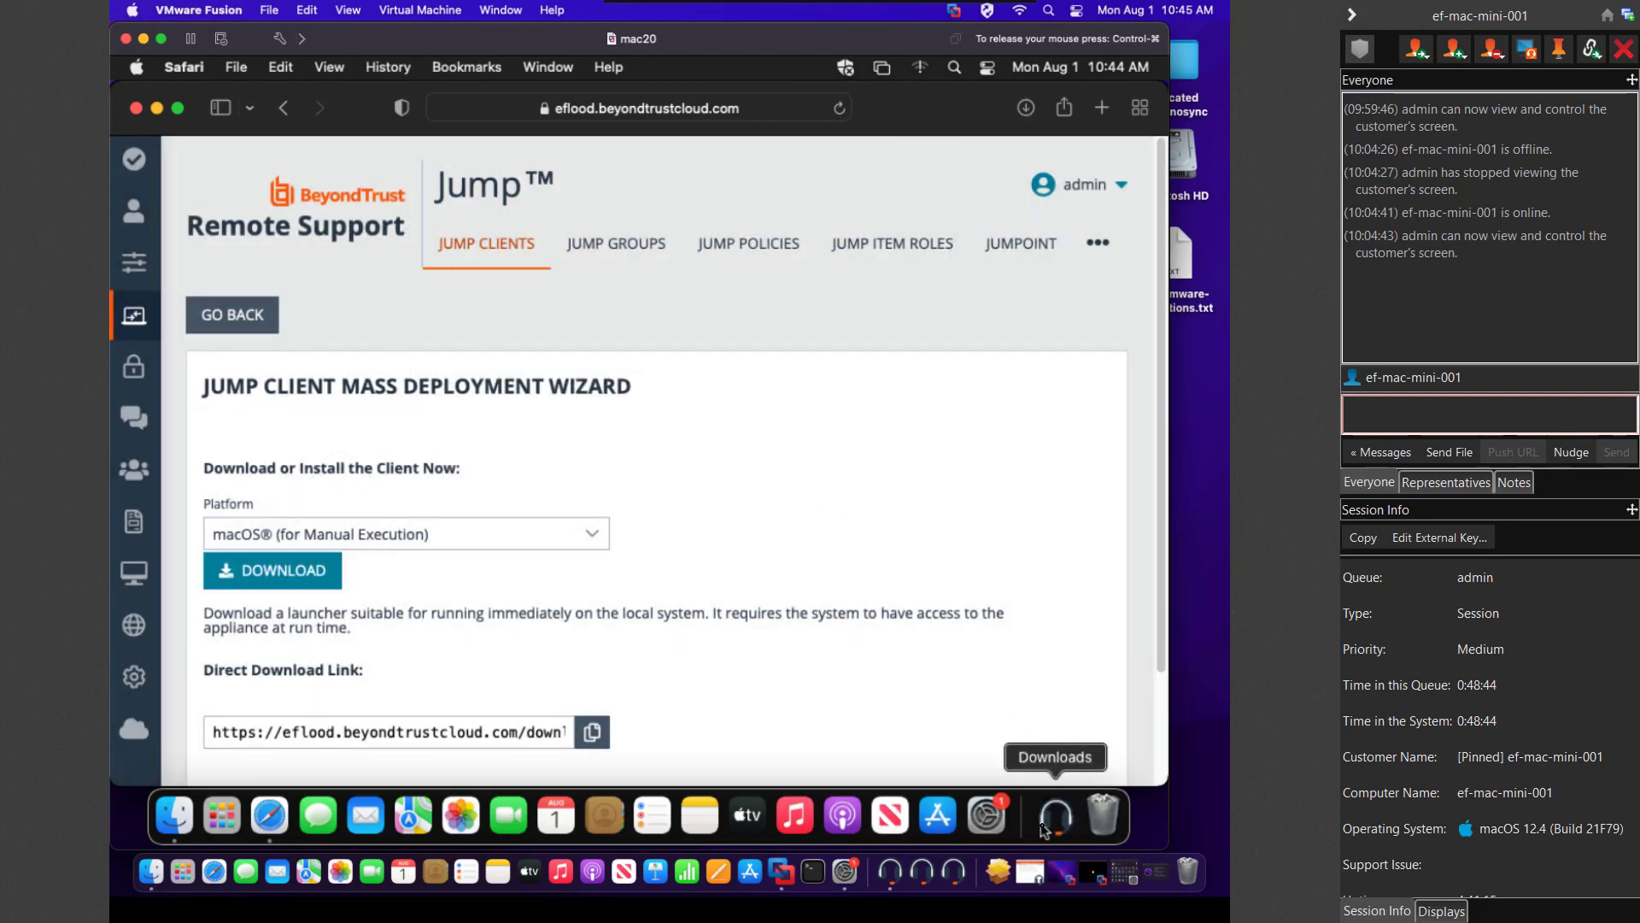
Step: Run Open To Deploy Jump Client from the Downloads folder and authorize its changes with the administrator account password
left_click(1043, 827)
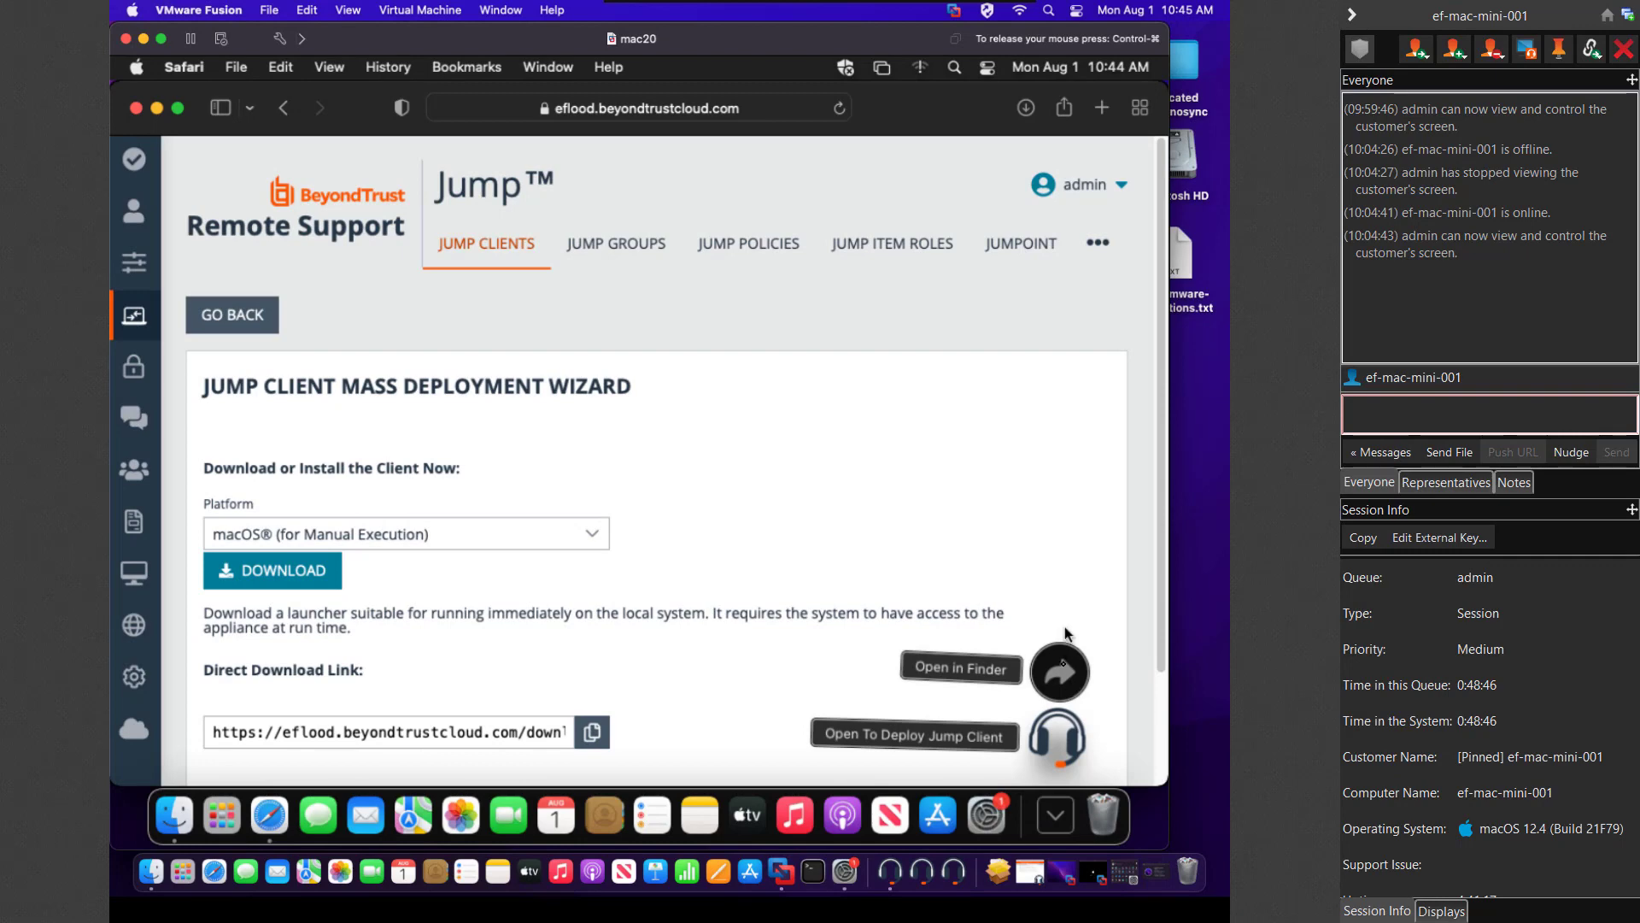
left_click(1061, 671)
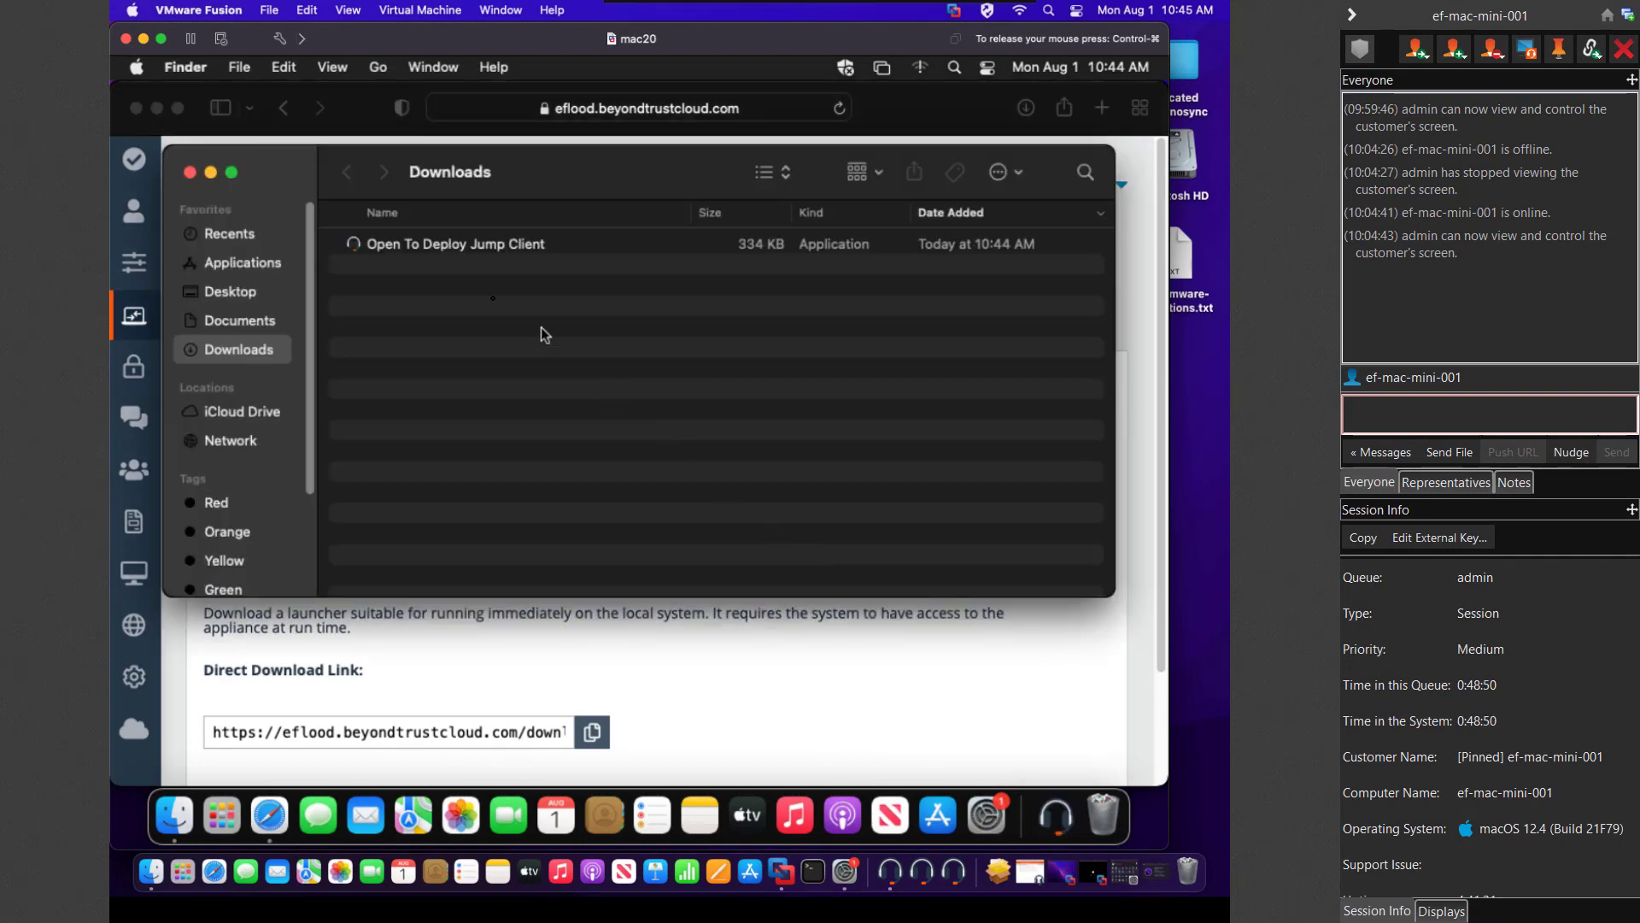
double_click(468, 246)
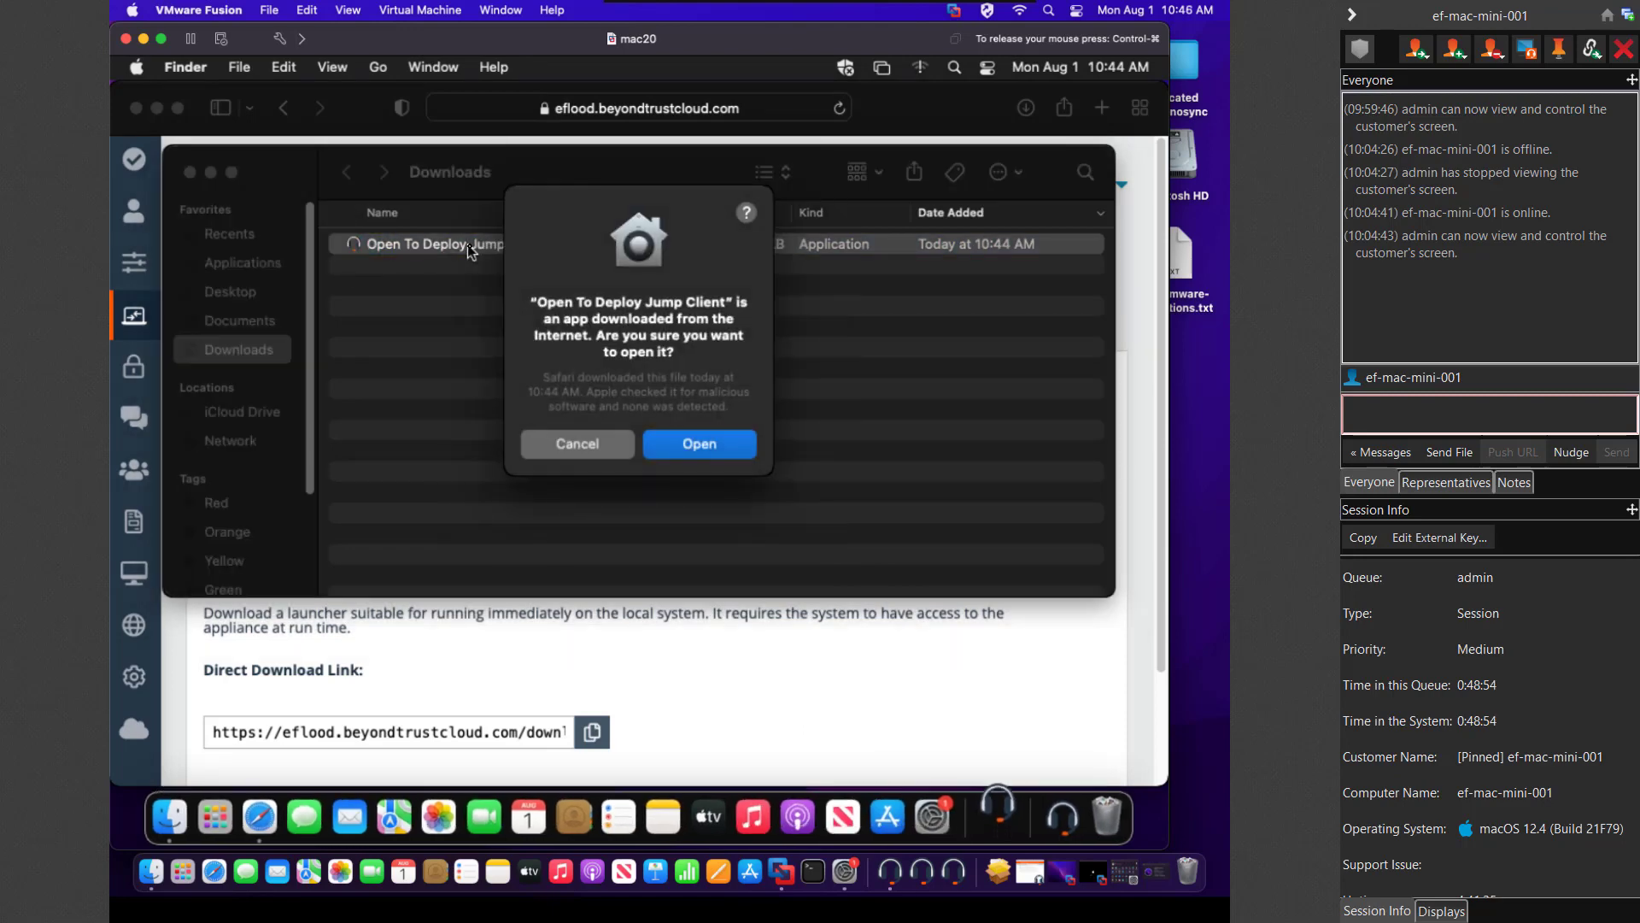
left_click(692, 443)
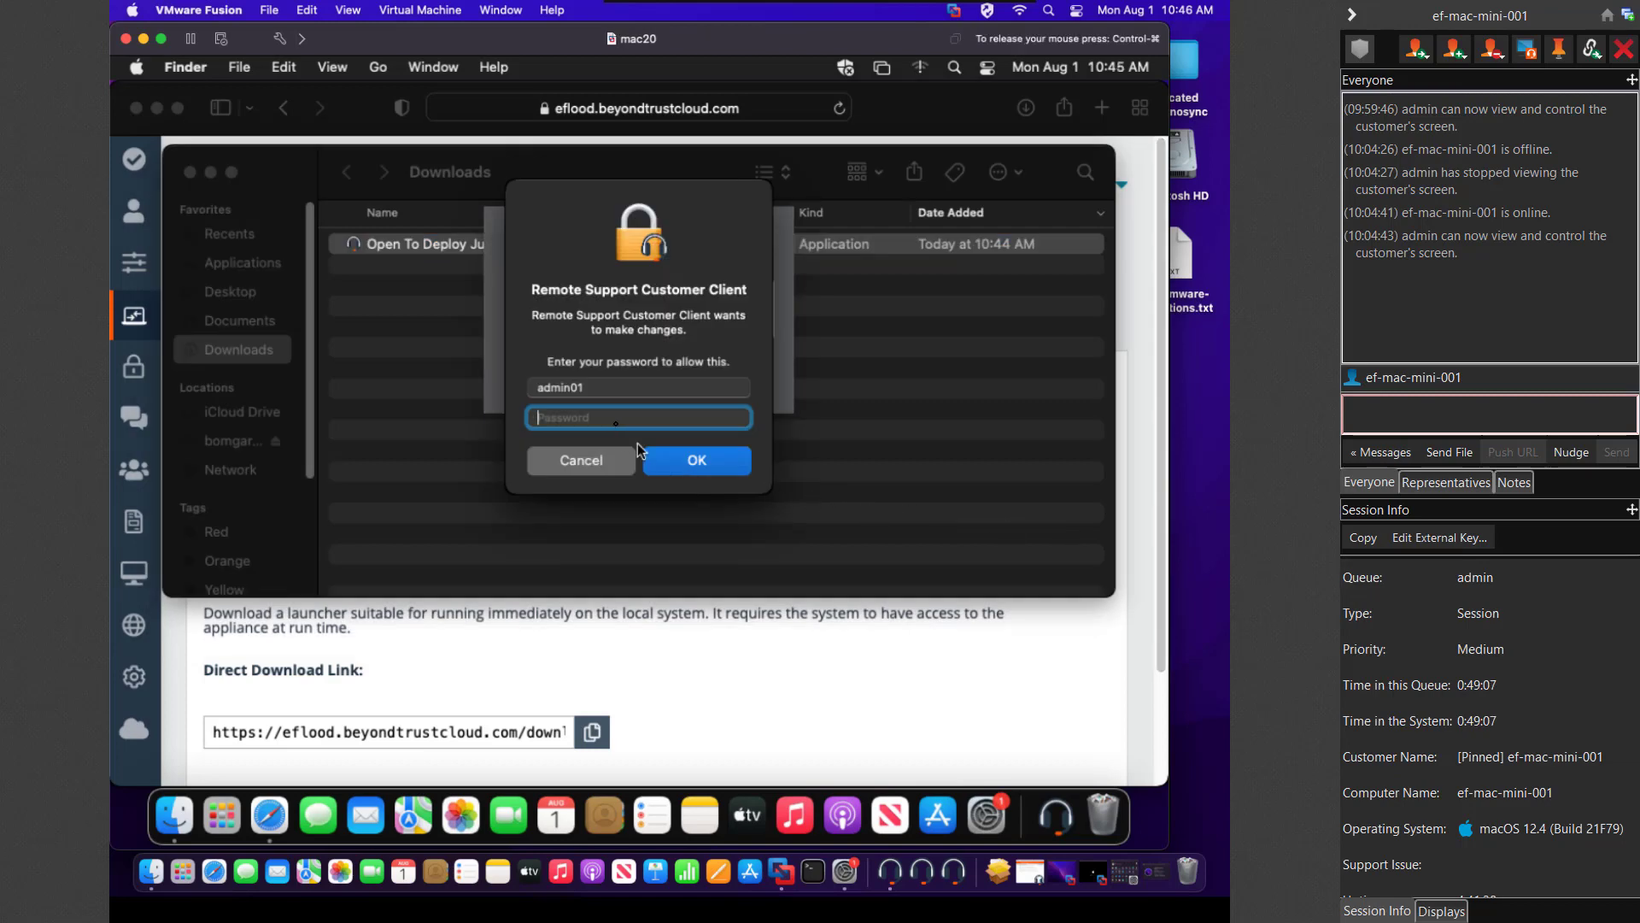
type("a")
key("Return")
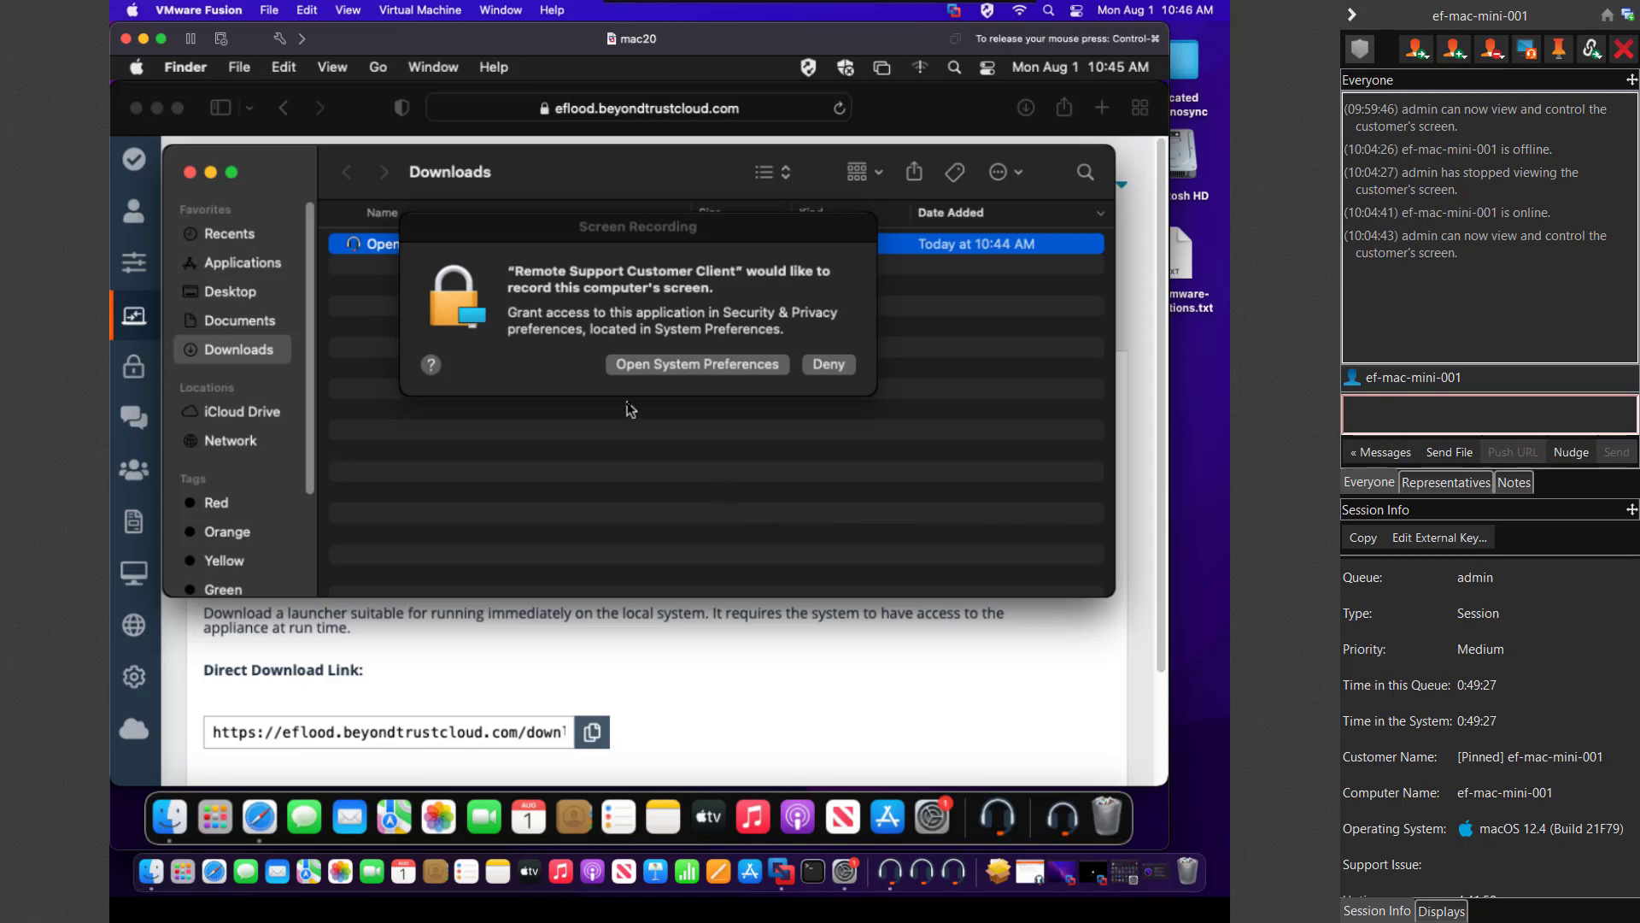
Step: Open the screen recording privacy preferences from the permission request and unlock them with the administrator account password
left_click(664, 364)
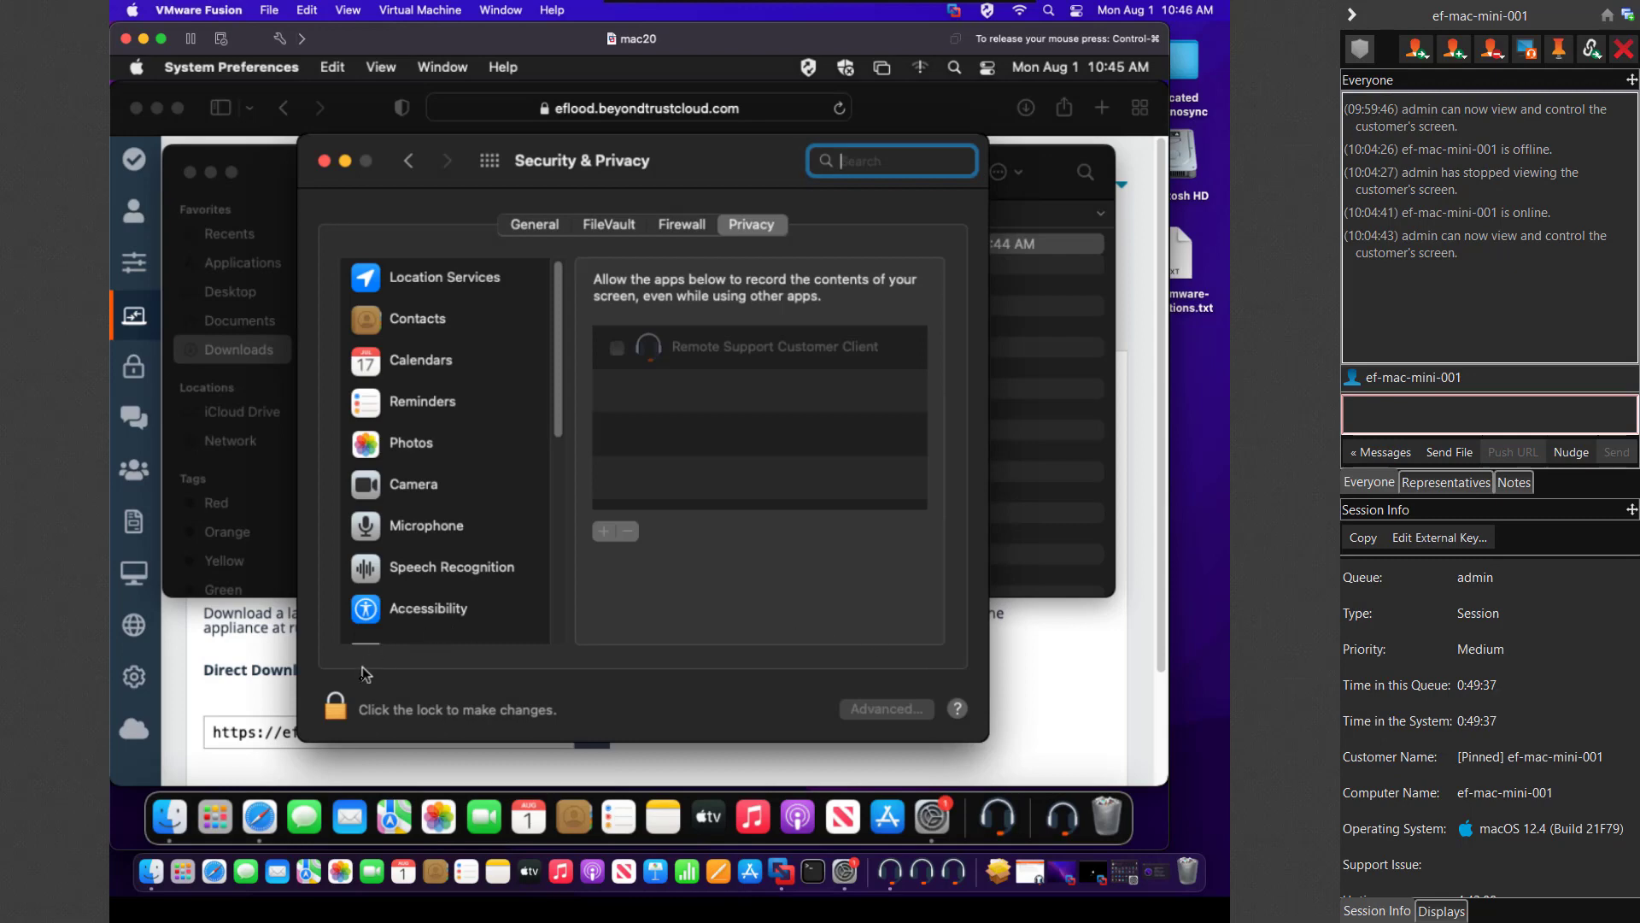
left_click(338, 706)
type("a")
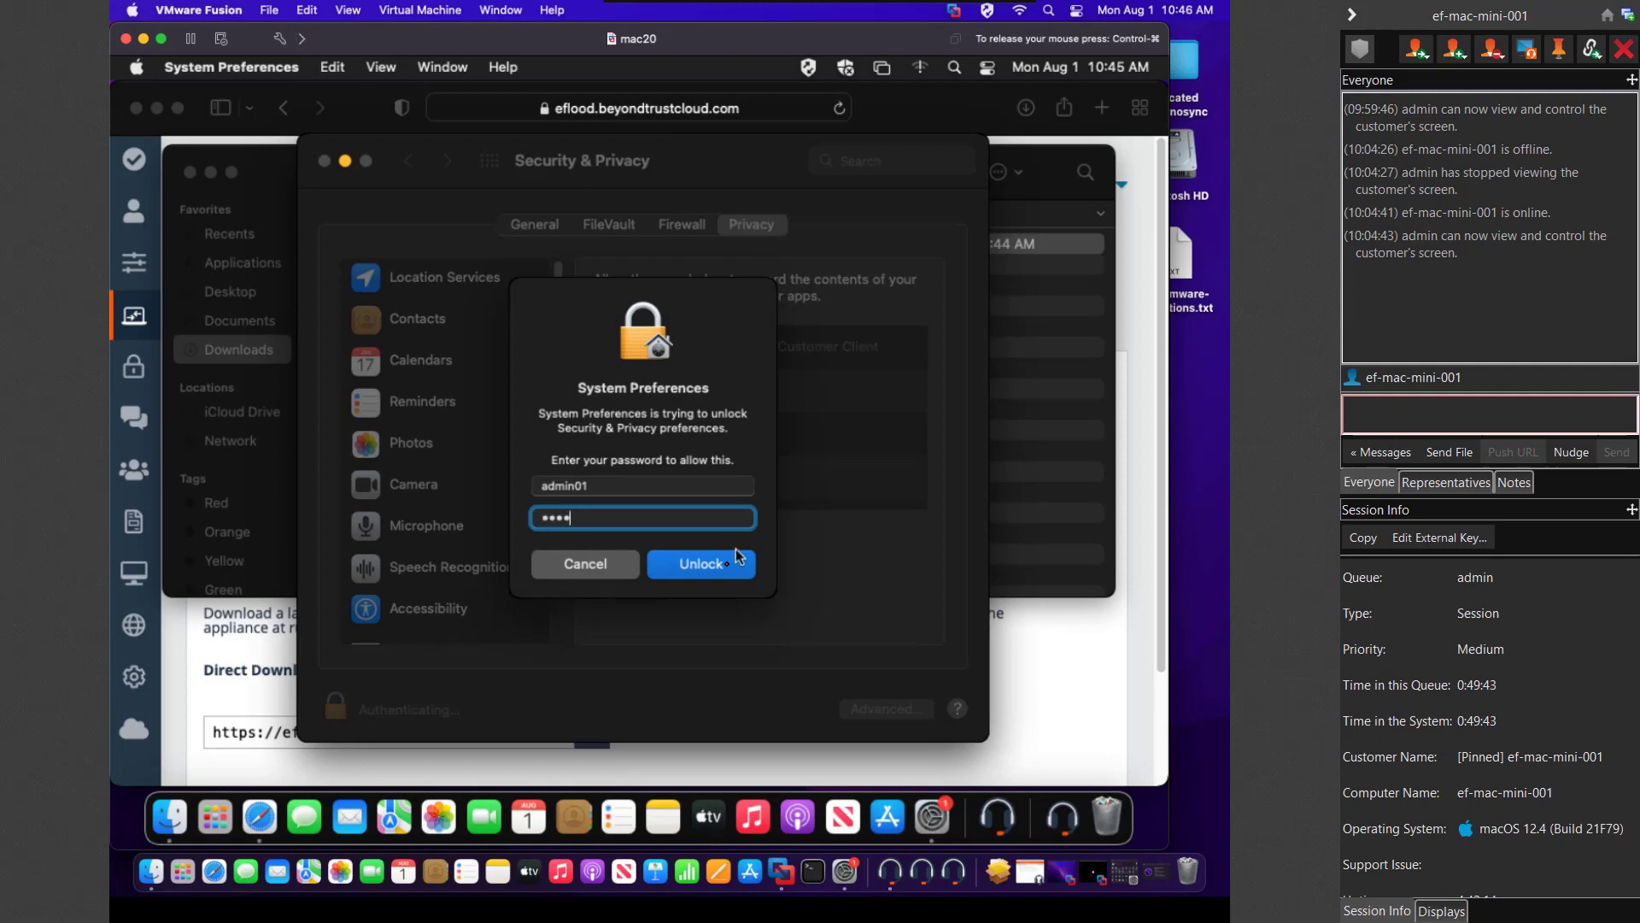
left_click(727, 567)
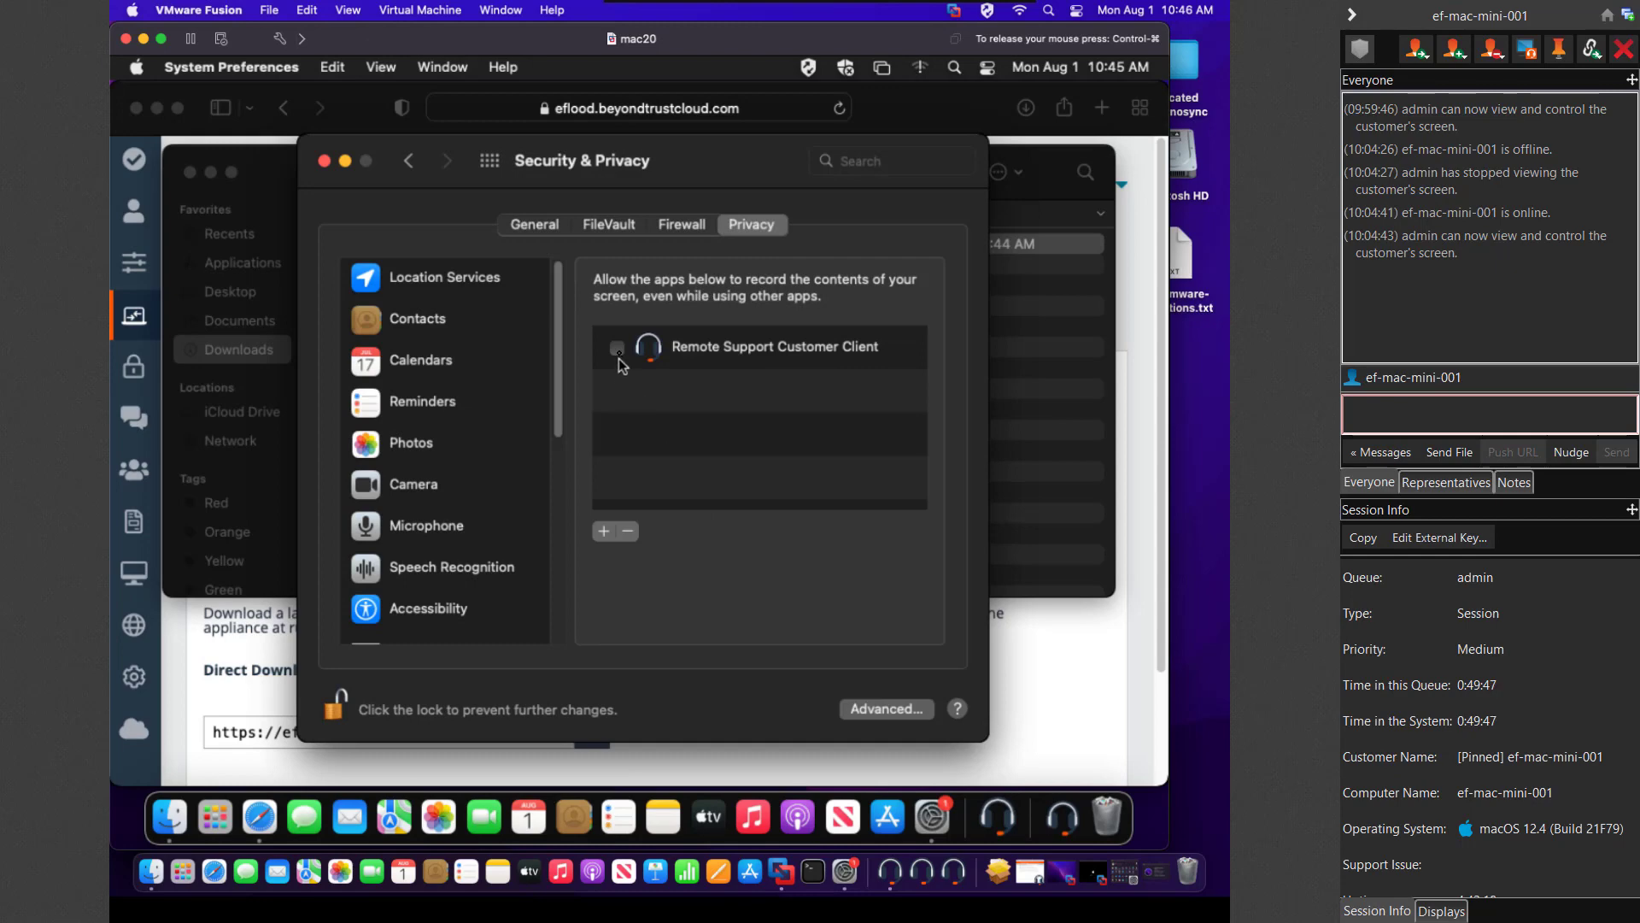
Step: Allow Remote Support Customer Client to record the screen, then quit and reopen it
left_click(617, 348)
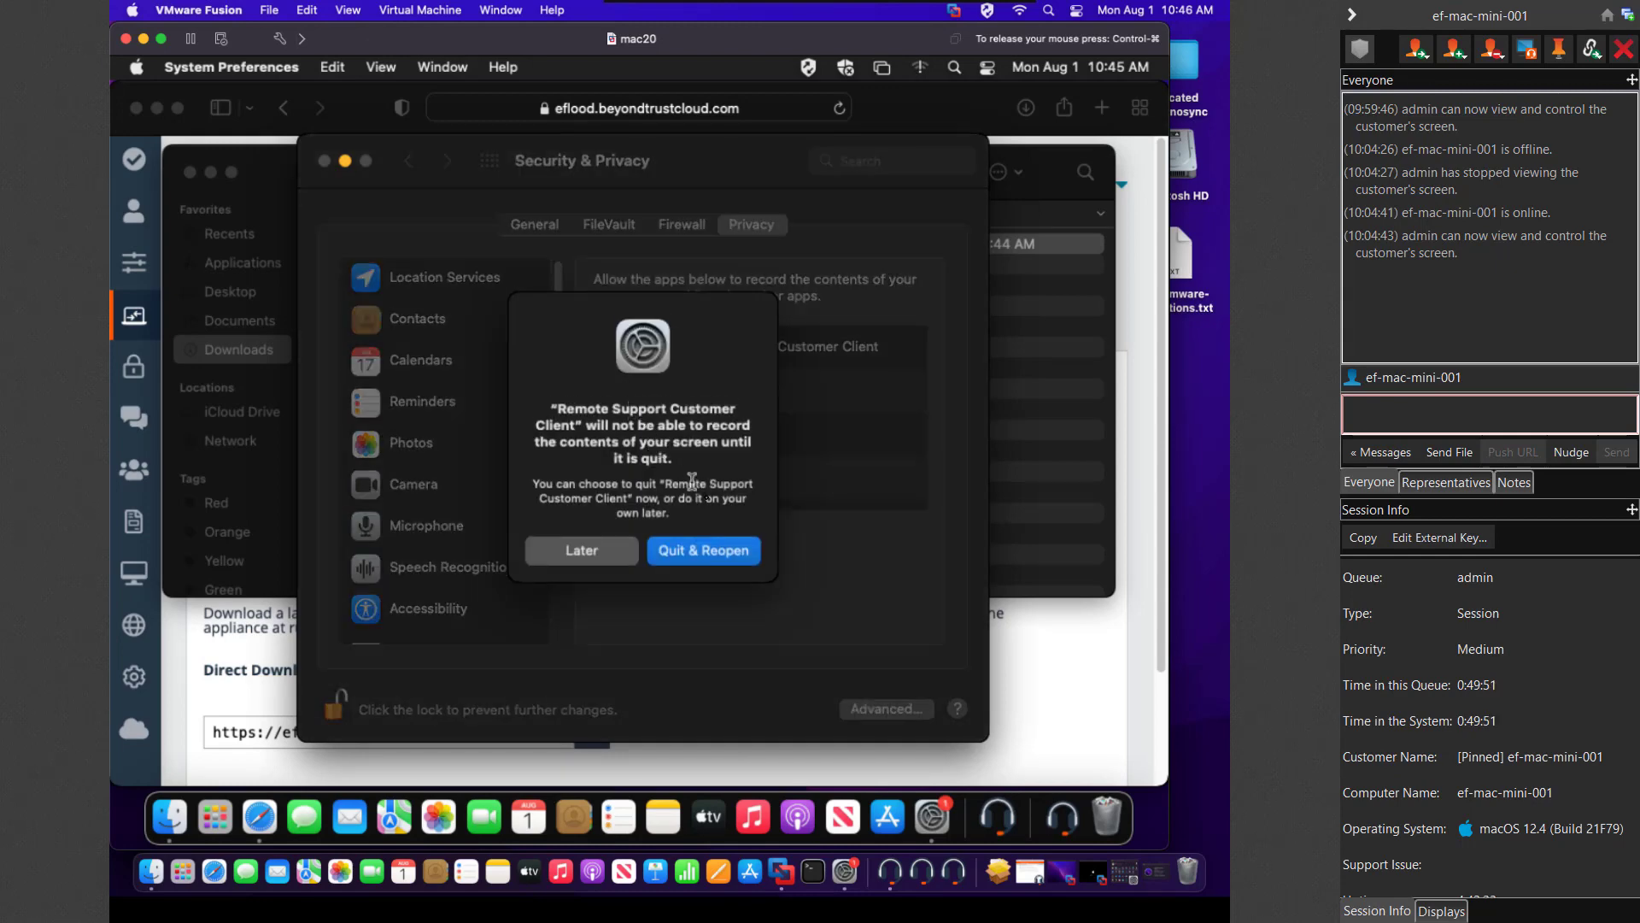
left_click(720, 552)
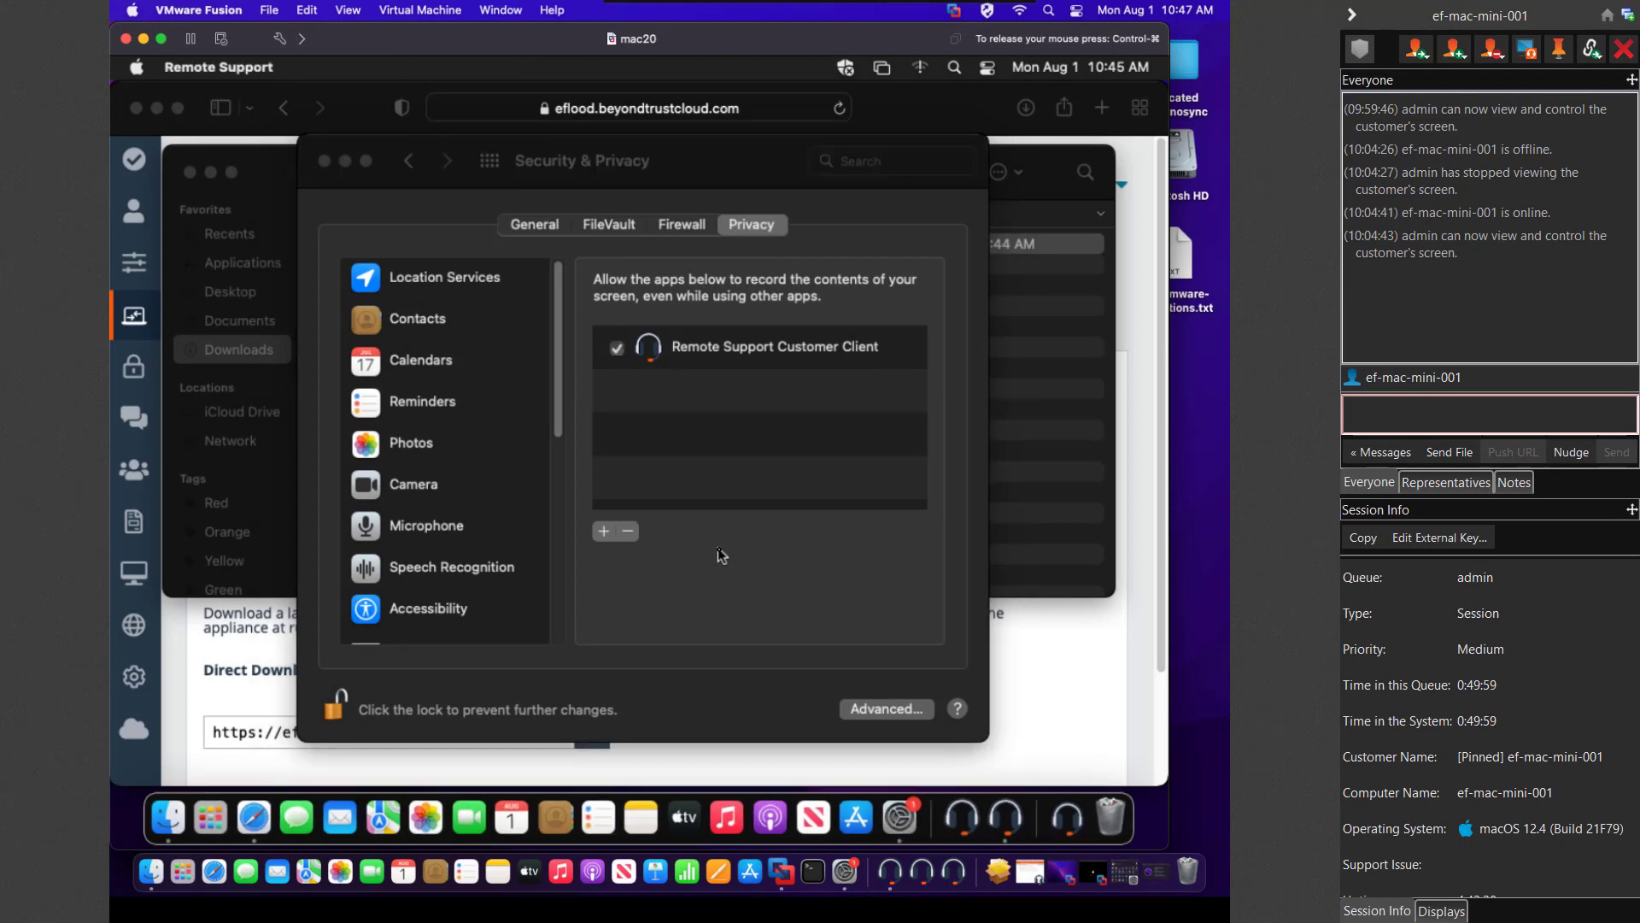
left_click(720, 555)
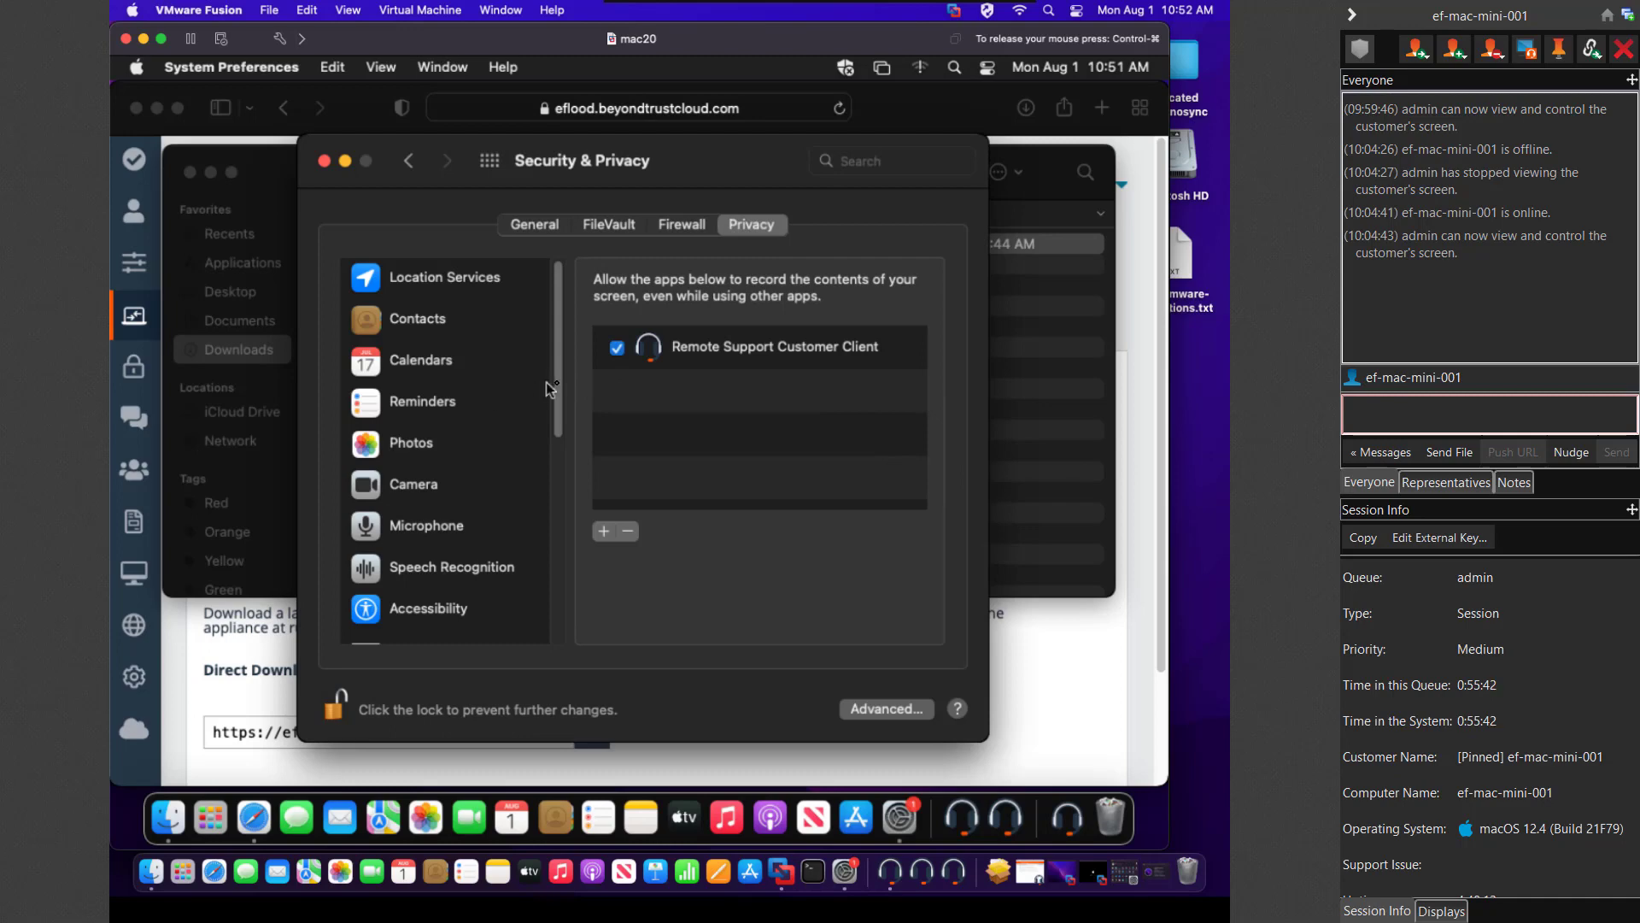
scroll(560, 389, "down", 5)
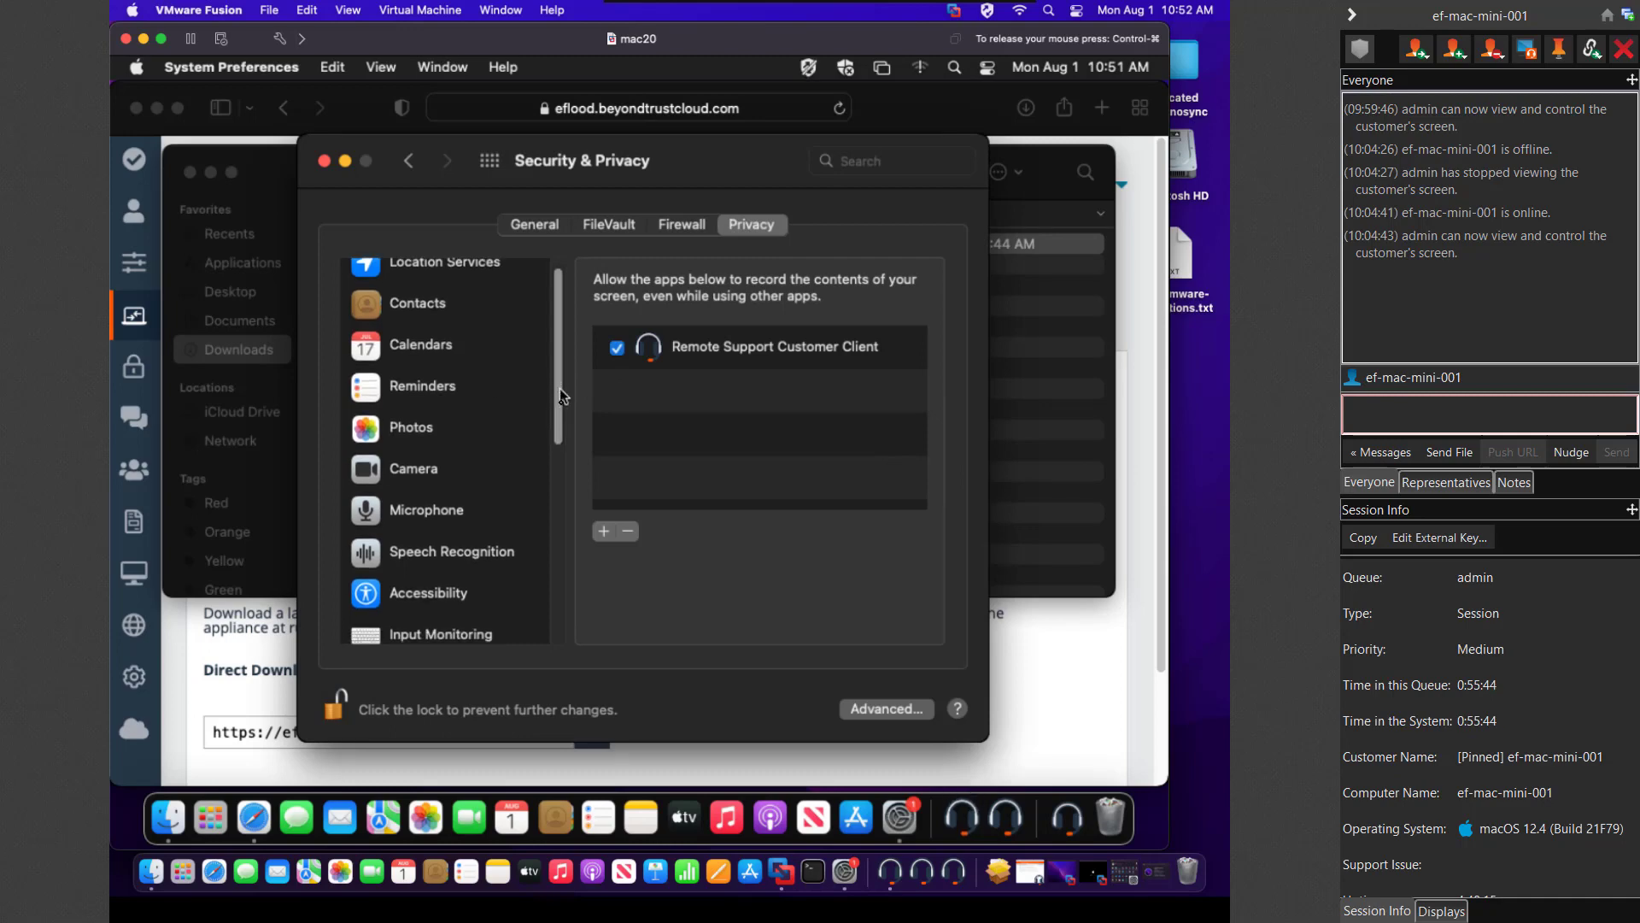
scroll(553, 502, "down", 1)
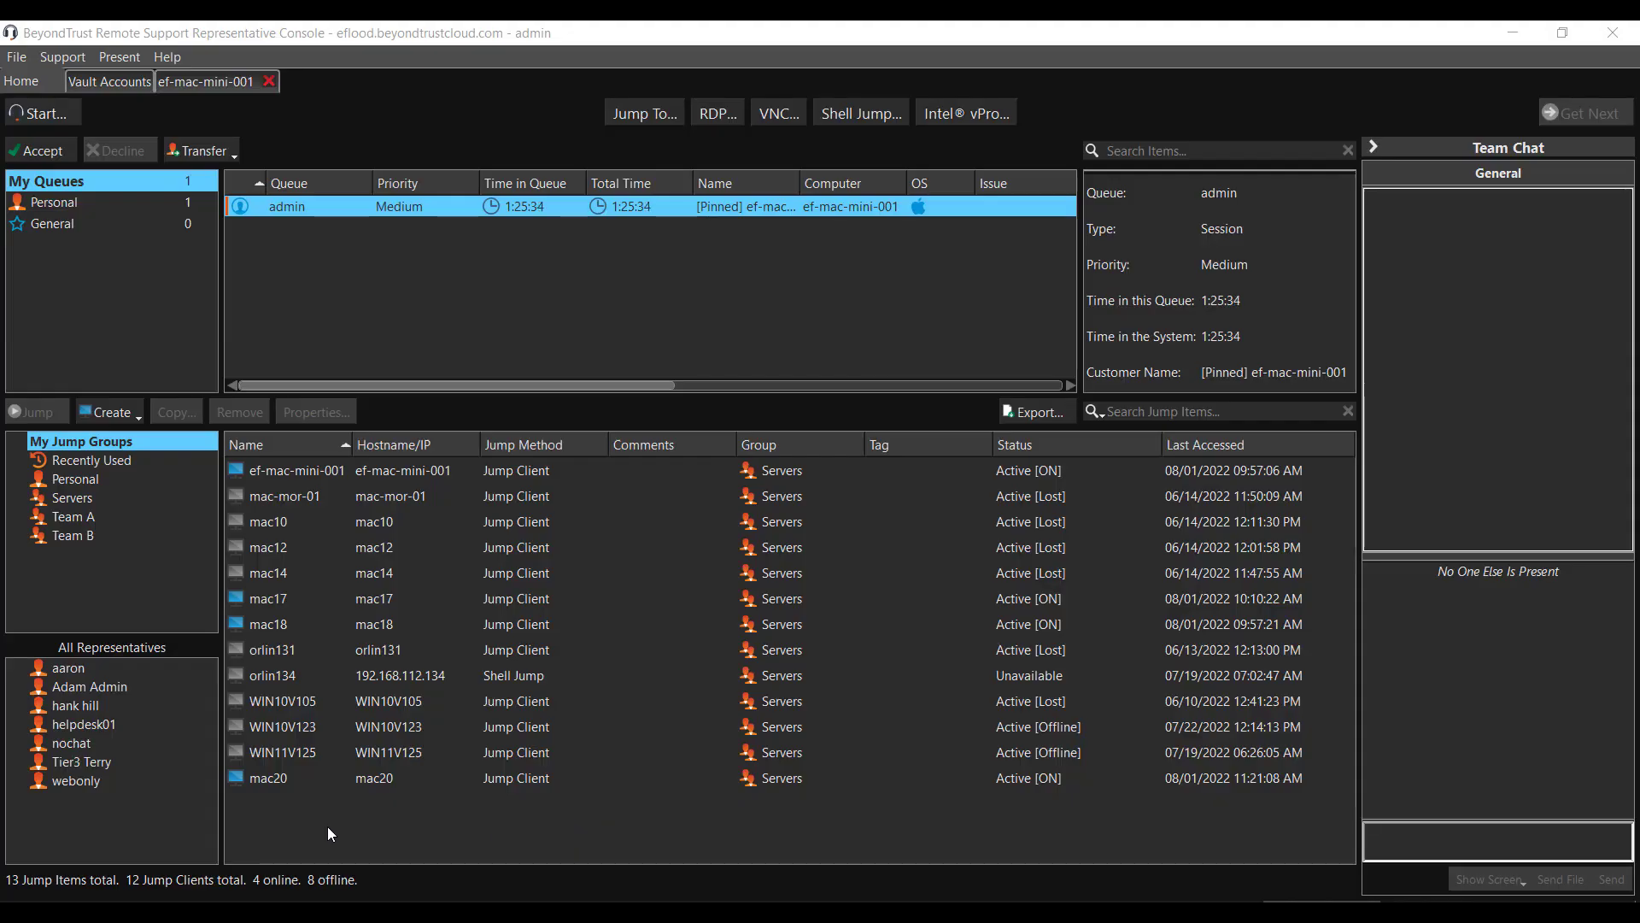
Step: Open a session with the mac20 Jump Client and start screen sharing
left_click(267, 785)
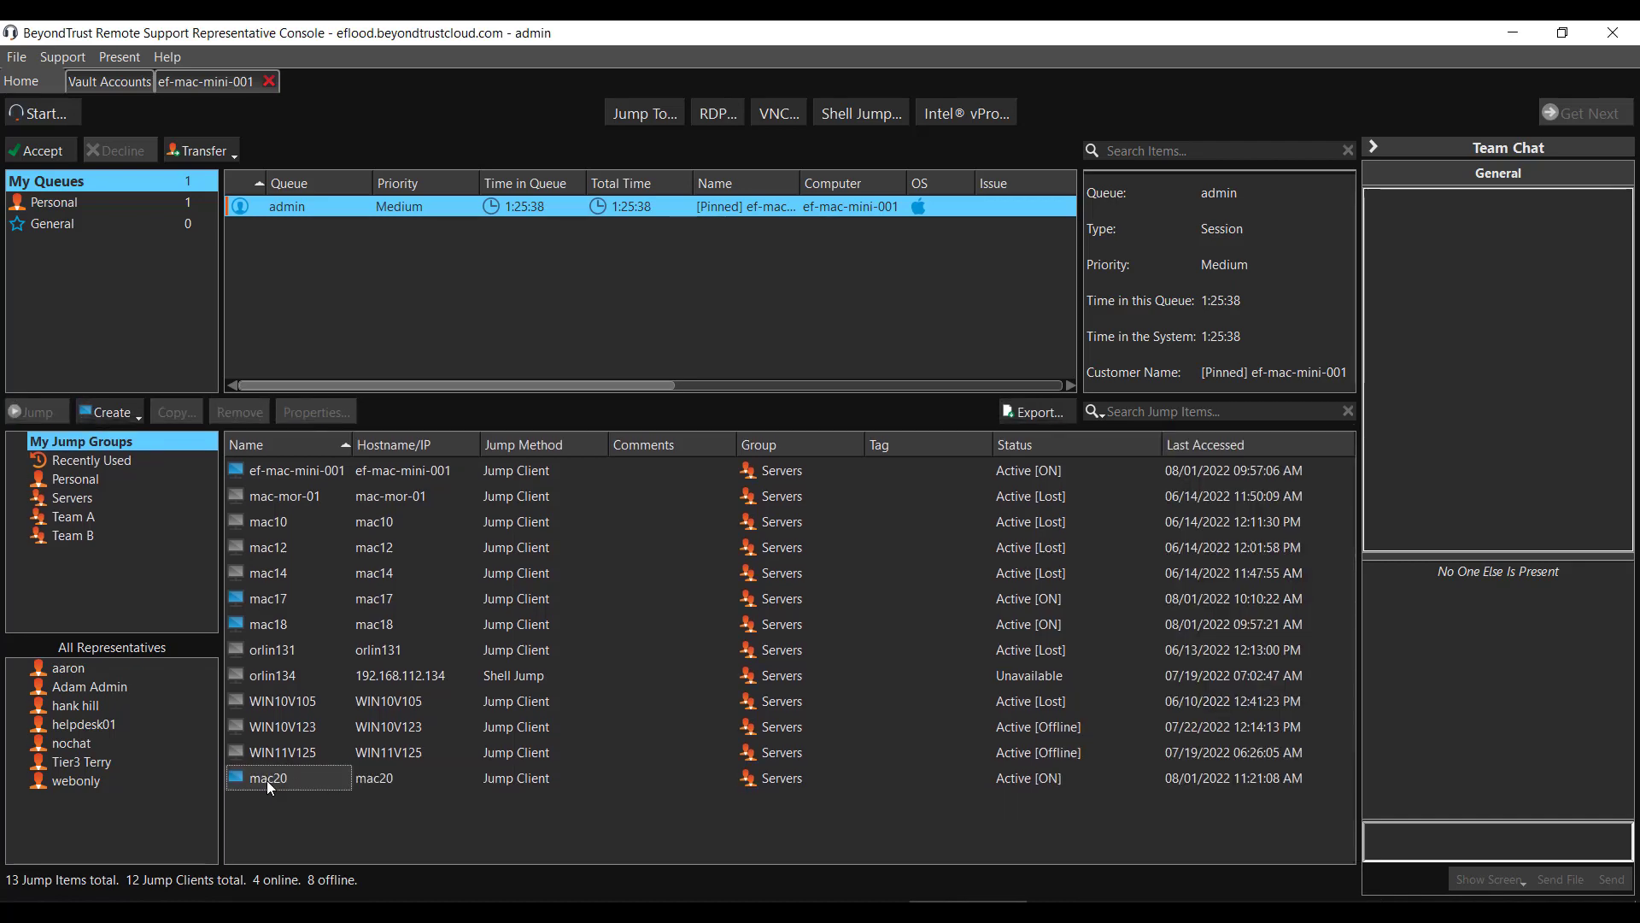
double_click(268, 778)
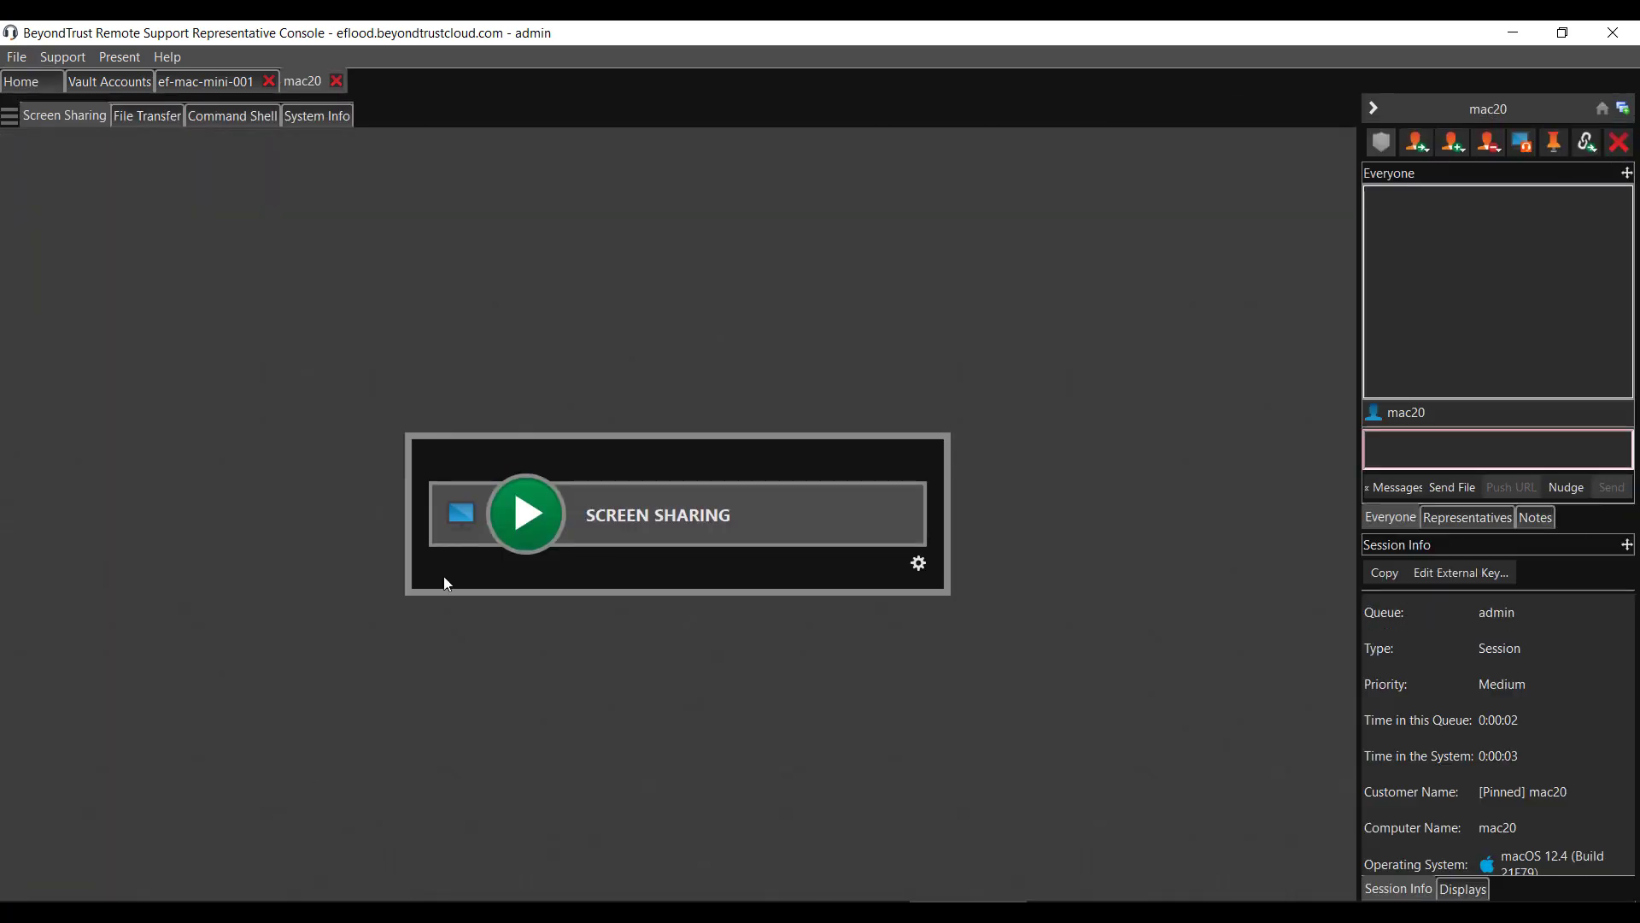
left_click(496, 515)
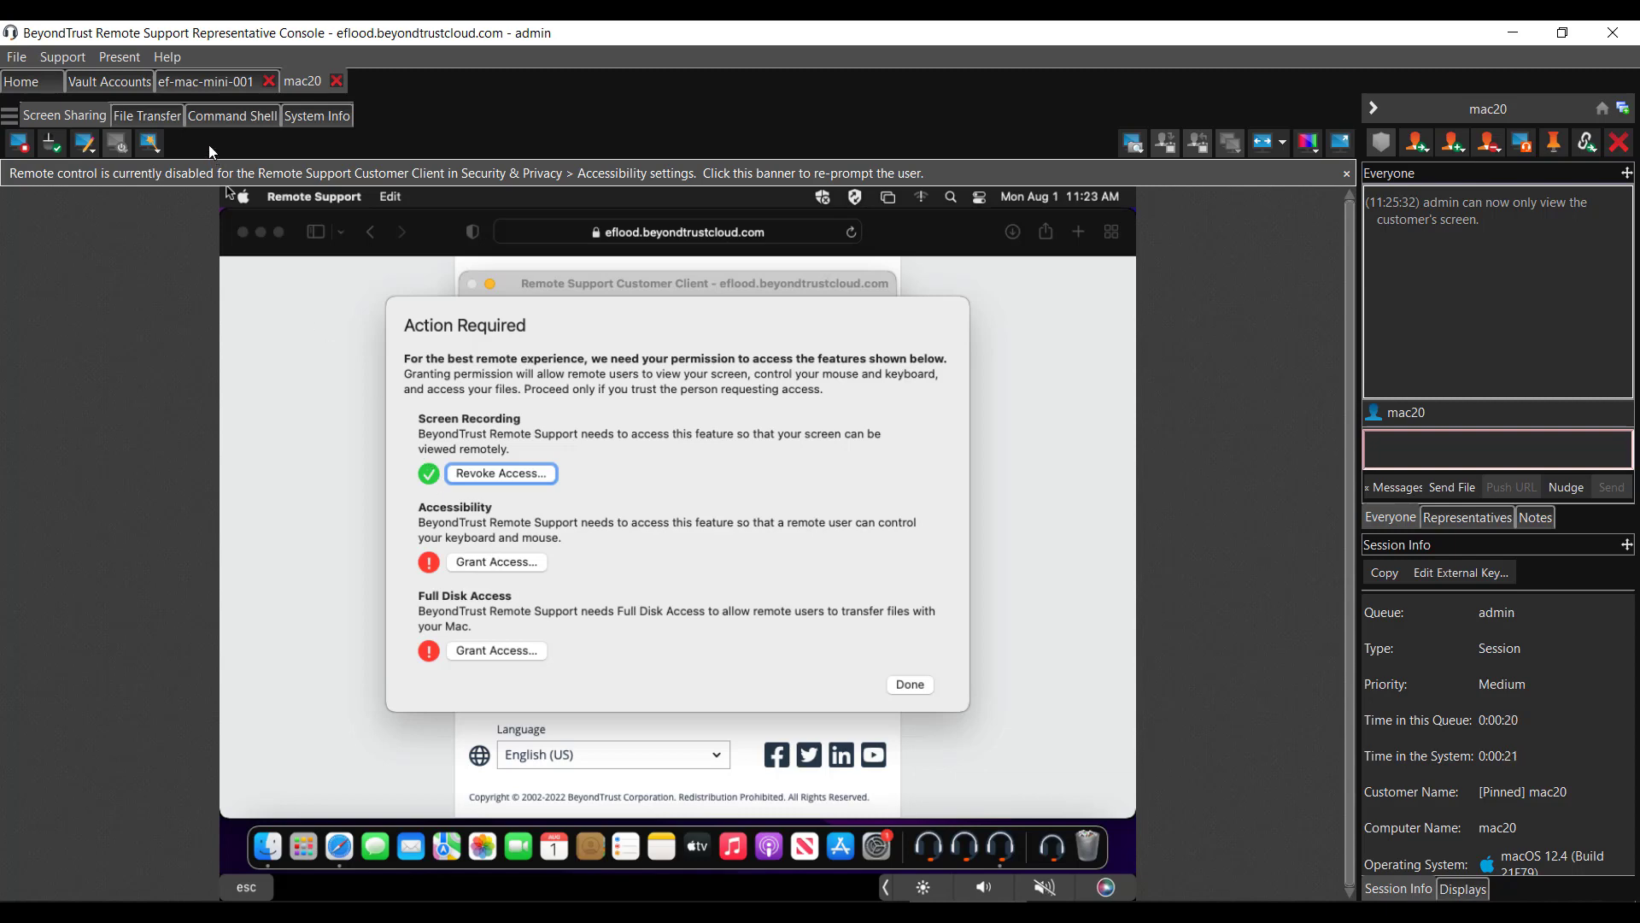
Step: From the ef-mac-mini-001 session, grant Remote Support Customer Client accessibility access on mac20, unlocking the preferences with the administrator account password
left_click(208, 83)
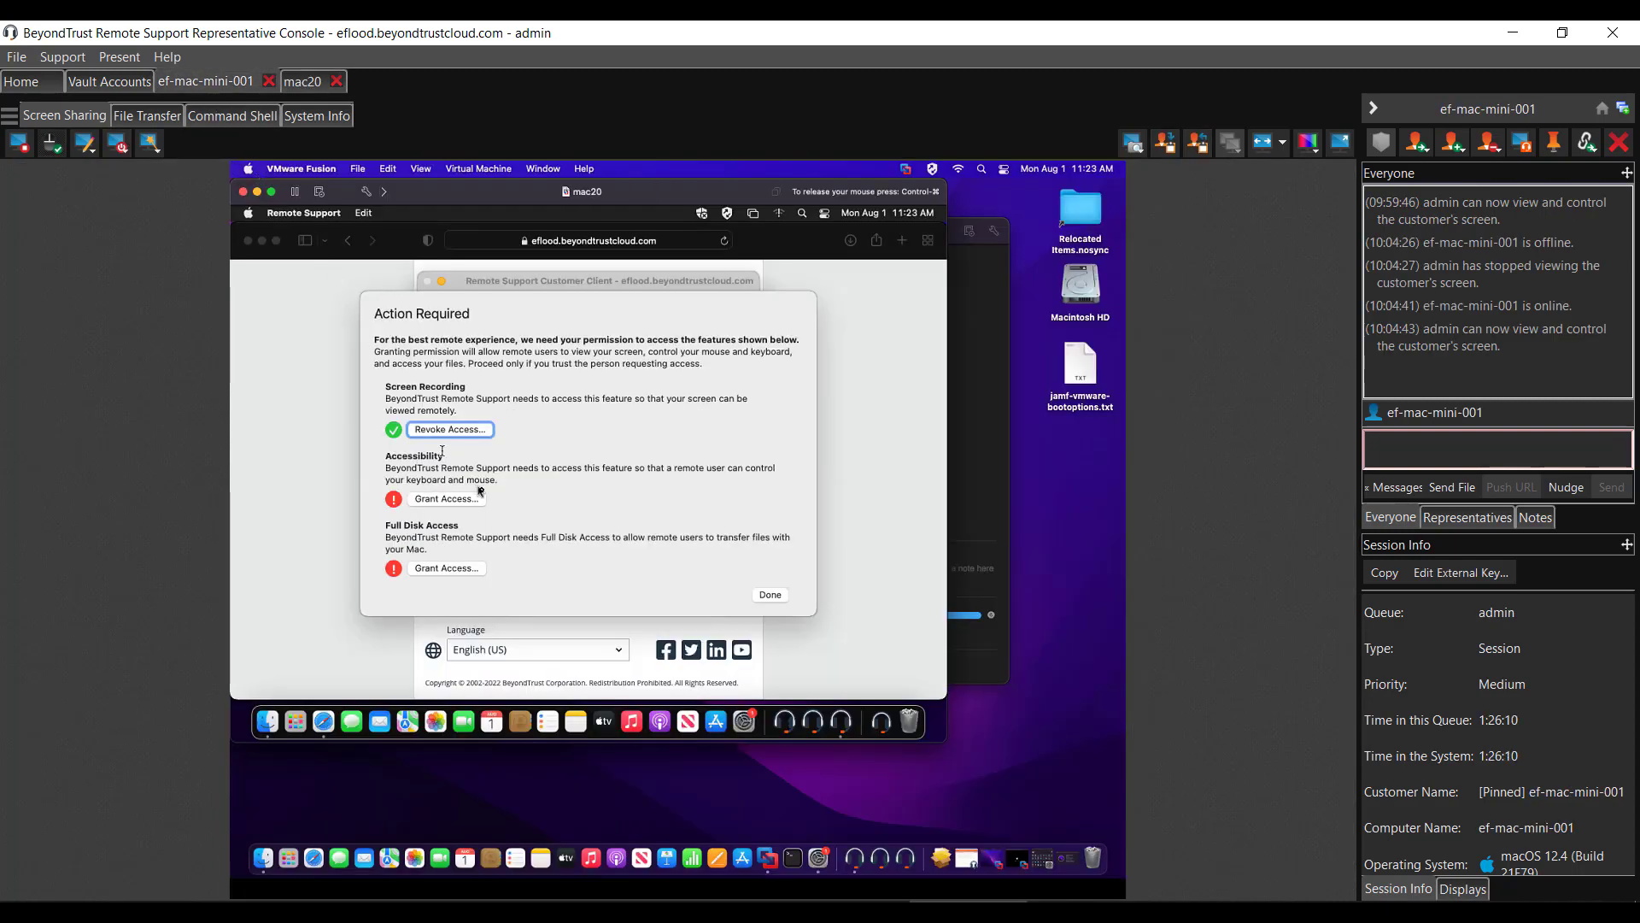
left_click(451, 500)
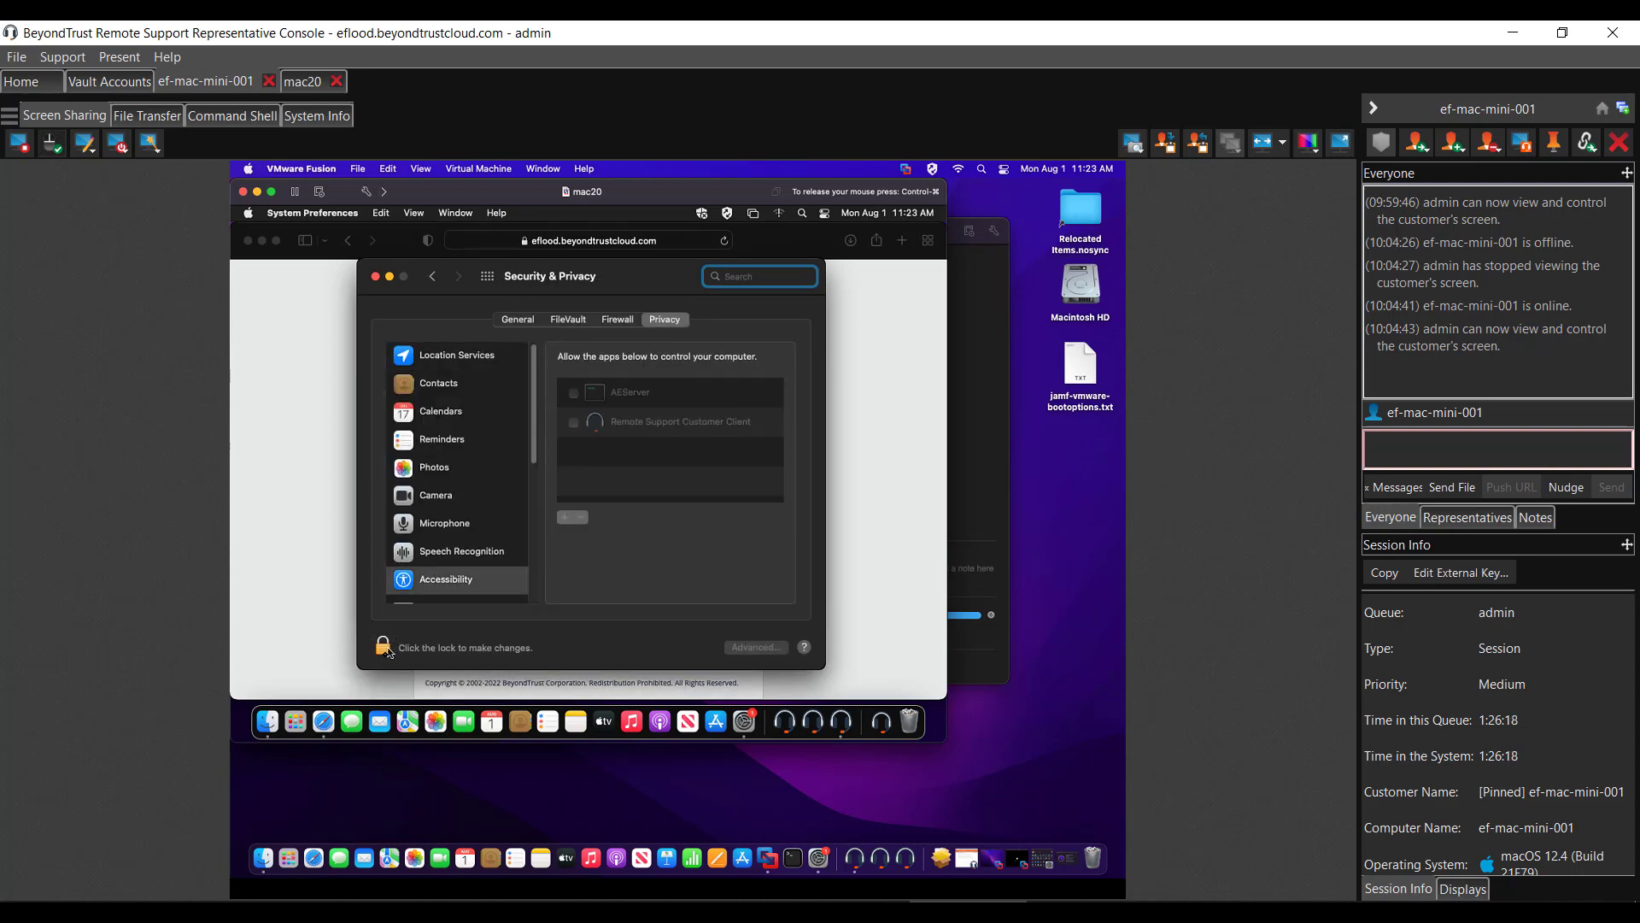
left_click(384, 653)
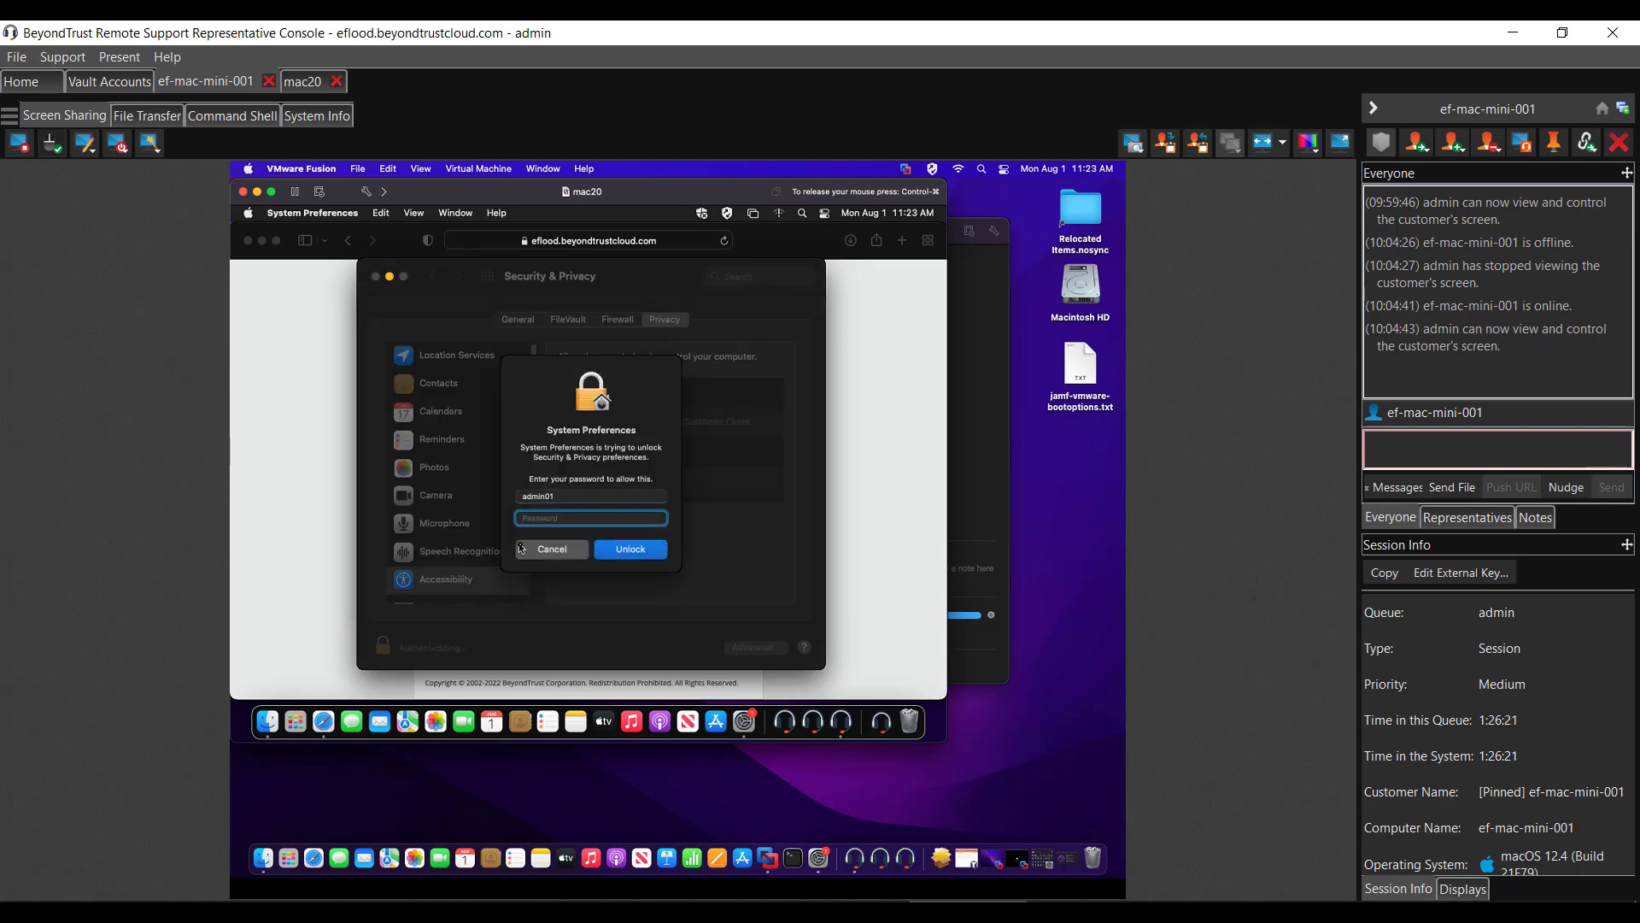
type("****")
left_click(645, 552)
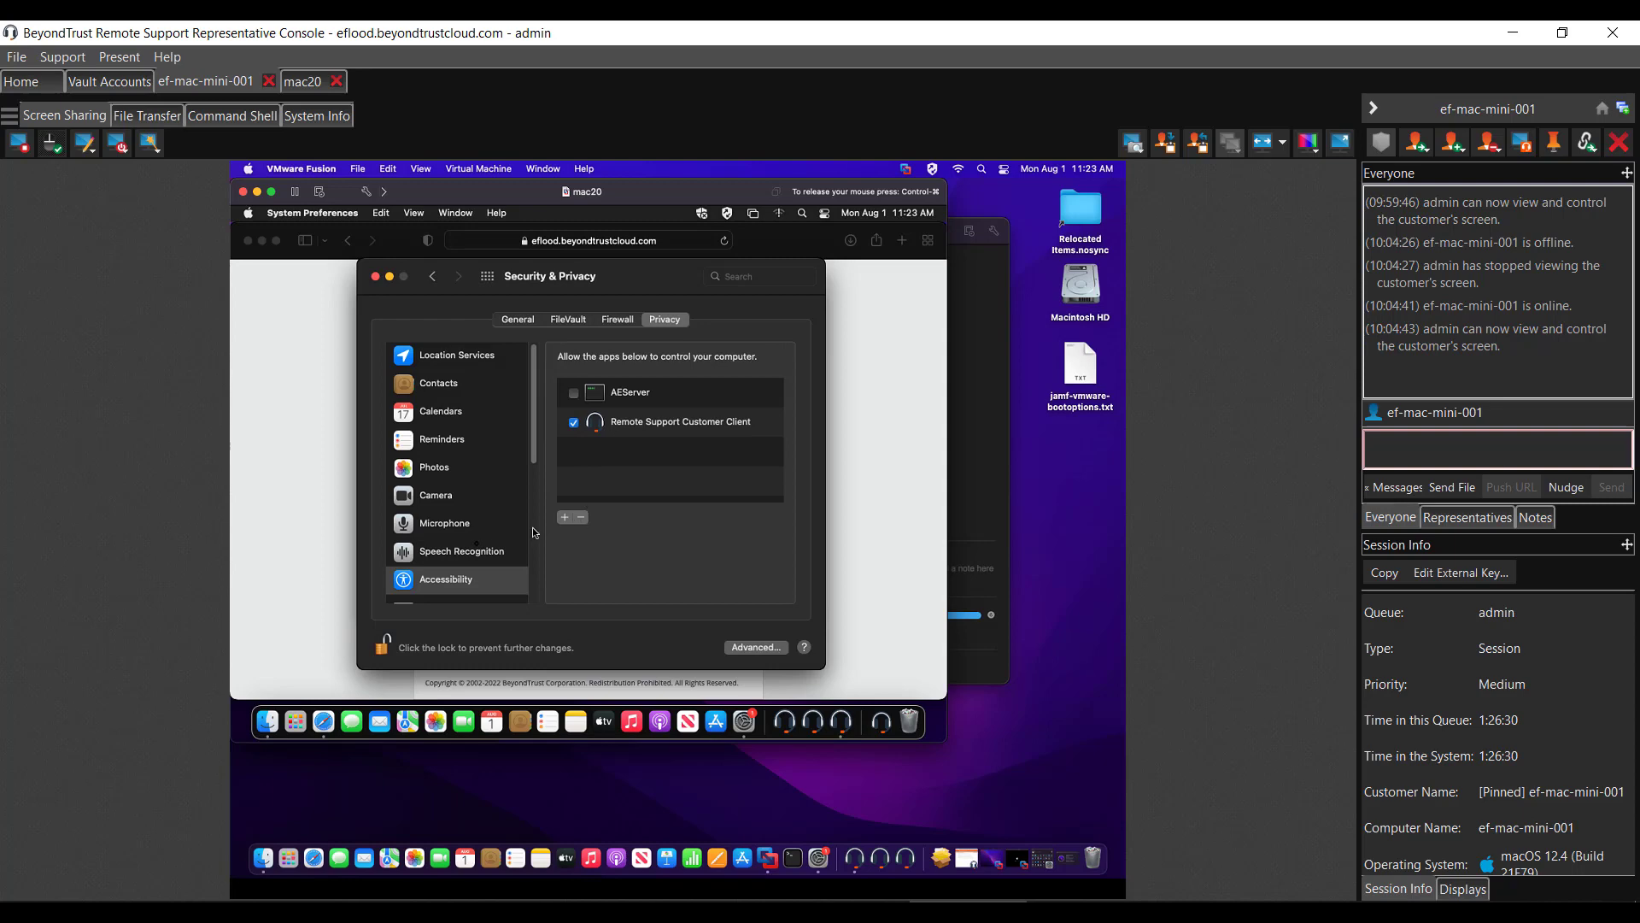
left_click(389, 277)
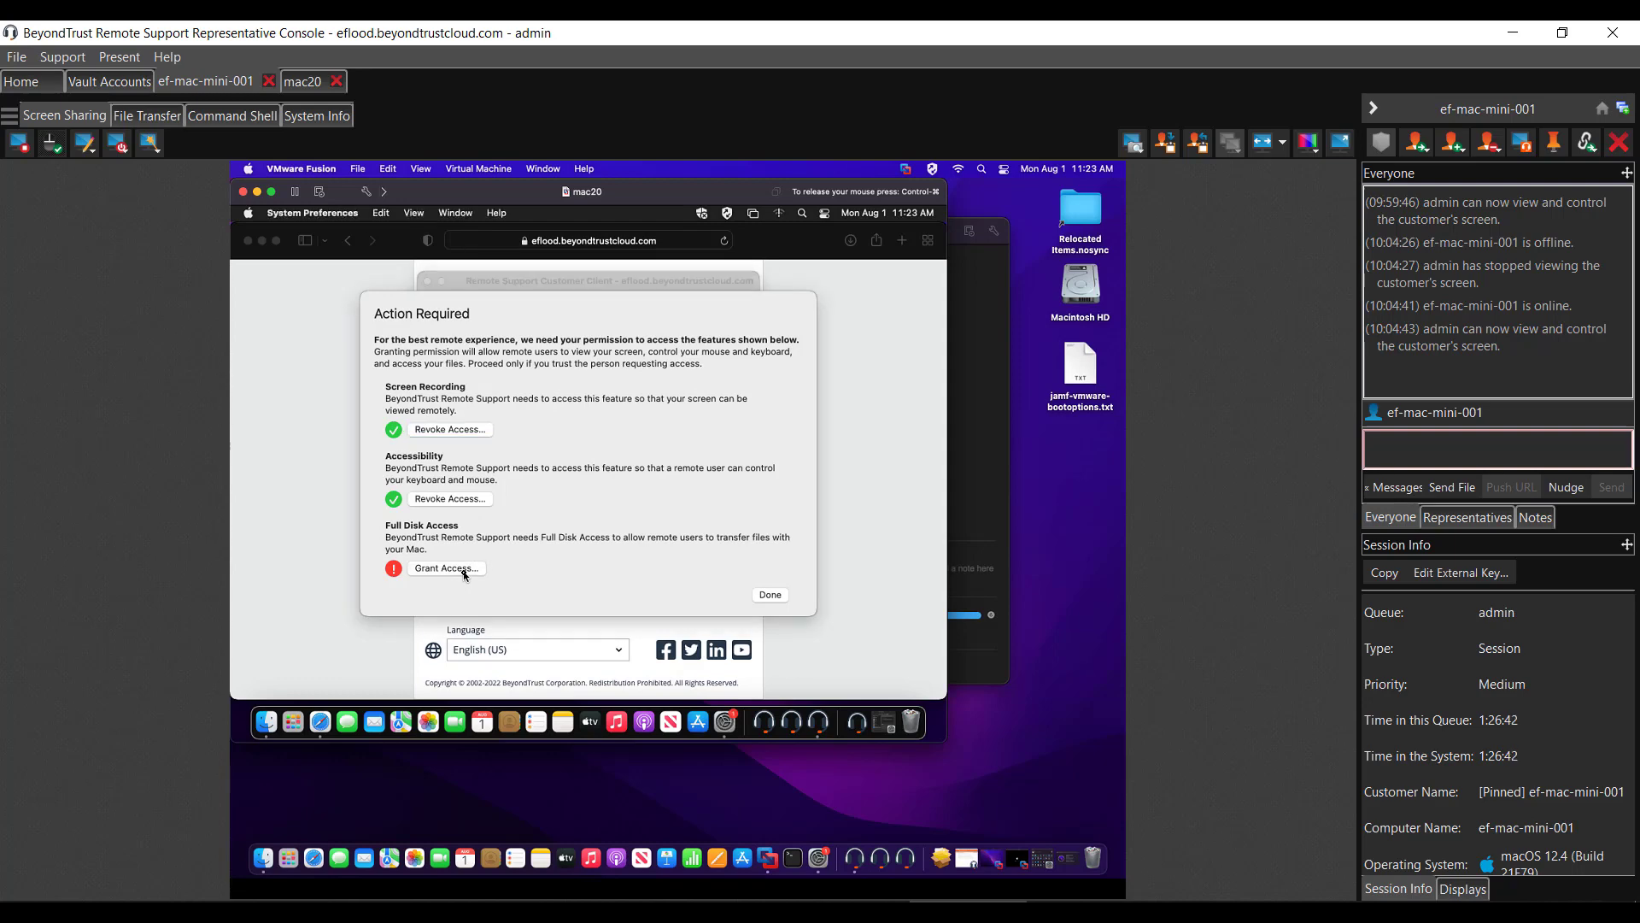
Step: Allow Remote Support Customer Client full disk access in the privacy preferences, and quit and reopen it
left_click(728, 723)
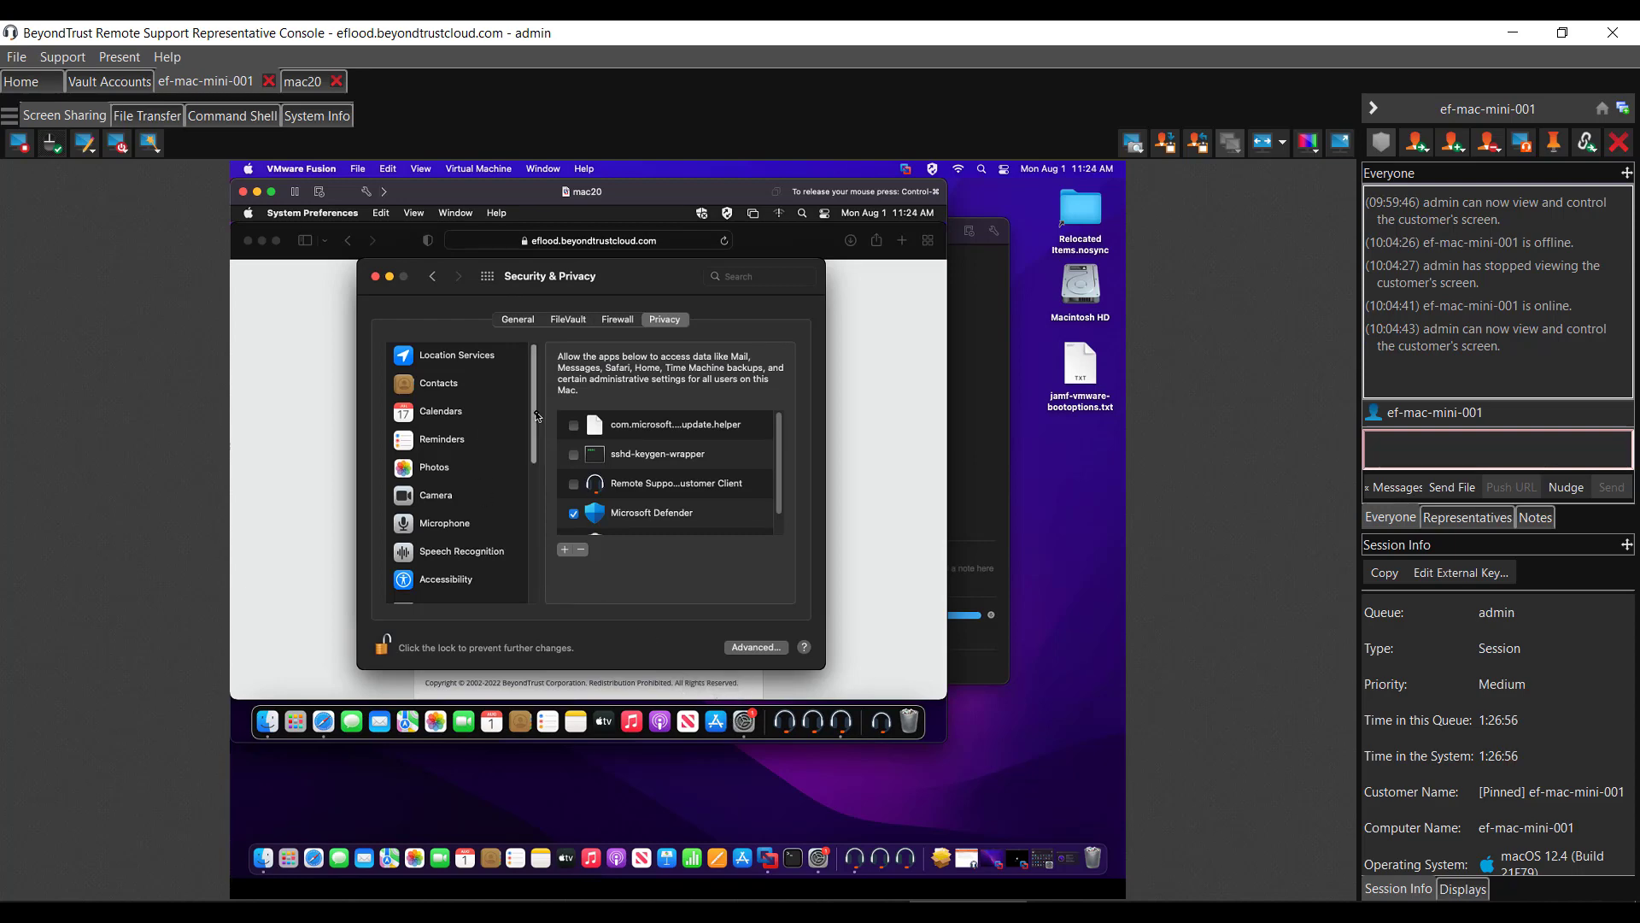
left_click_drag(537, 416, 537, 455)
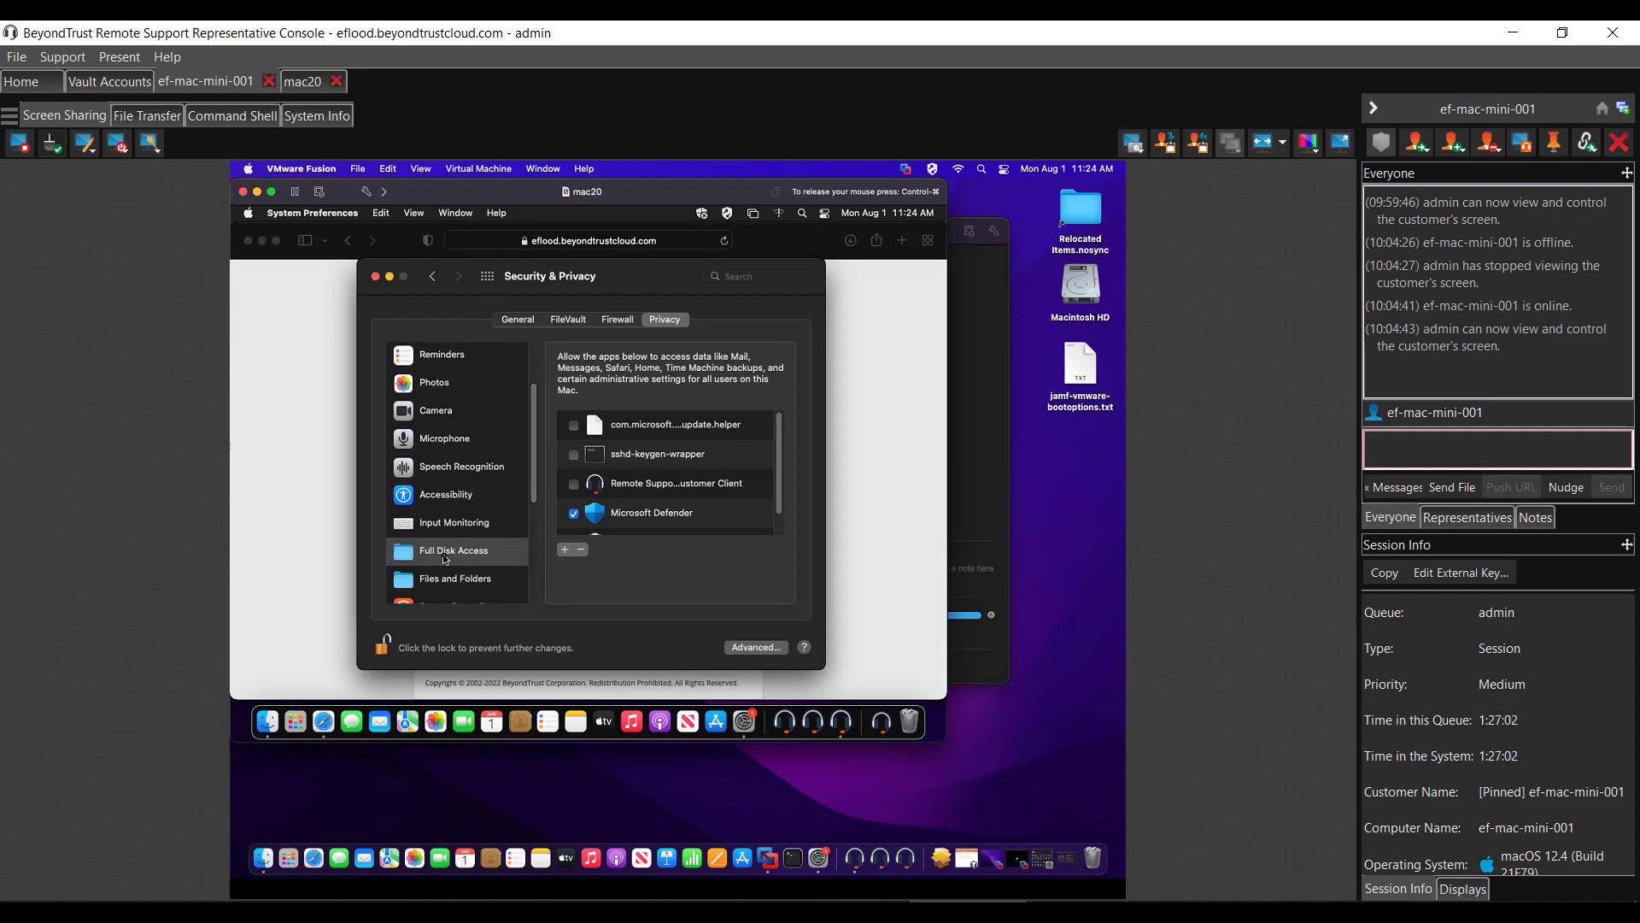
left_click(574, 485)
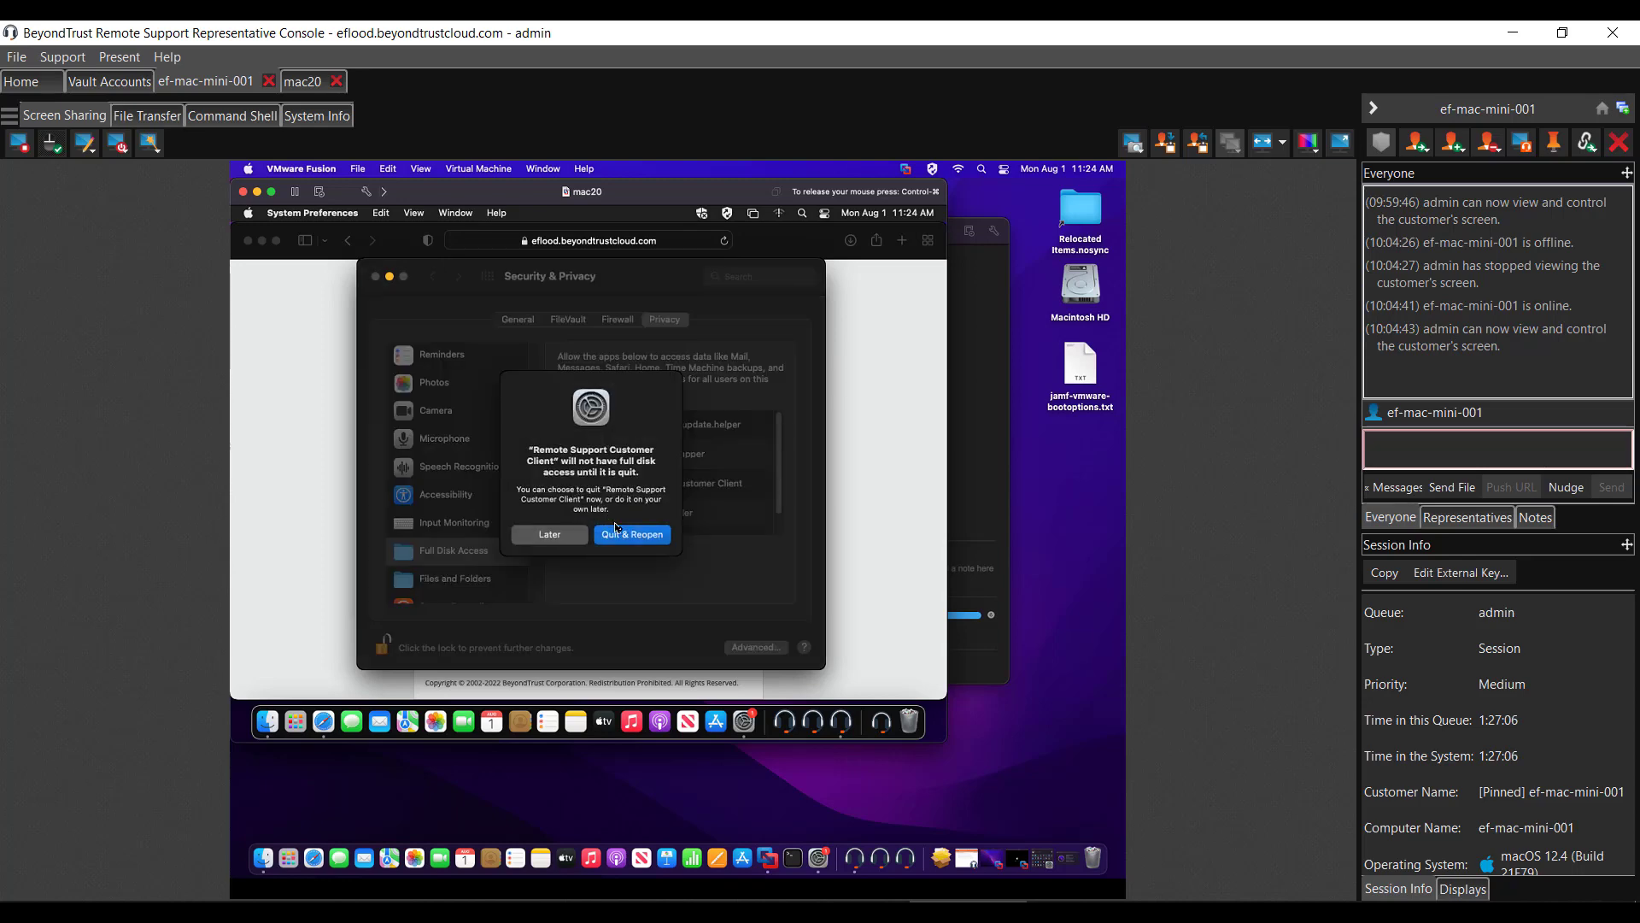
left_click(655, 544)
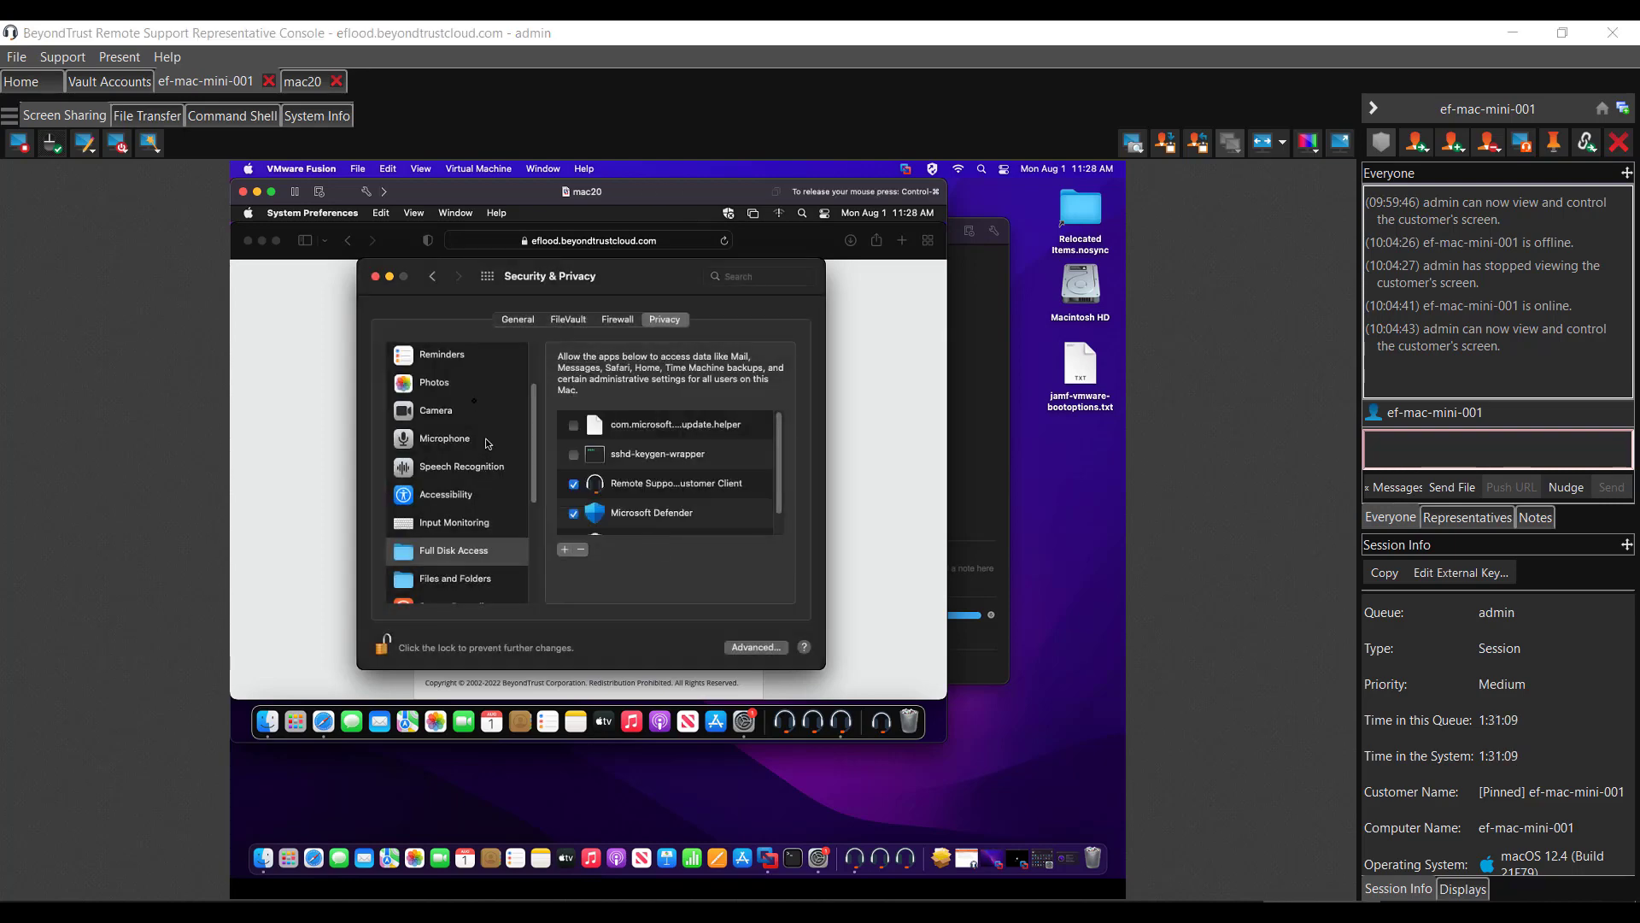
Step: Return to the mac20 session, check the apps allowed full disk access, and minimize the Security & Privacy window
left_click(301, 84)
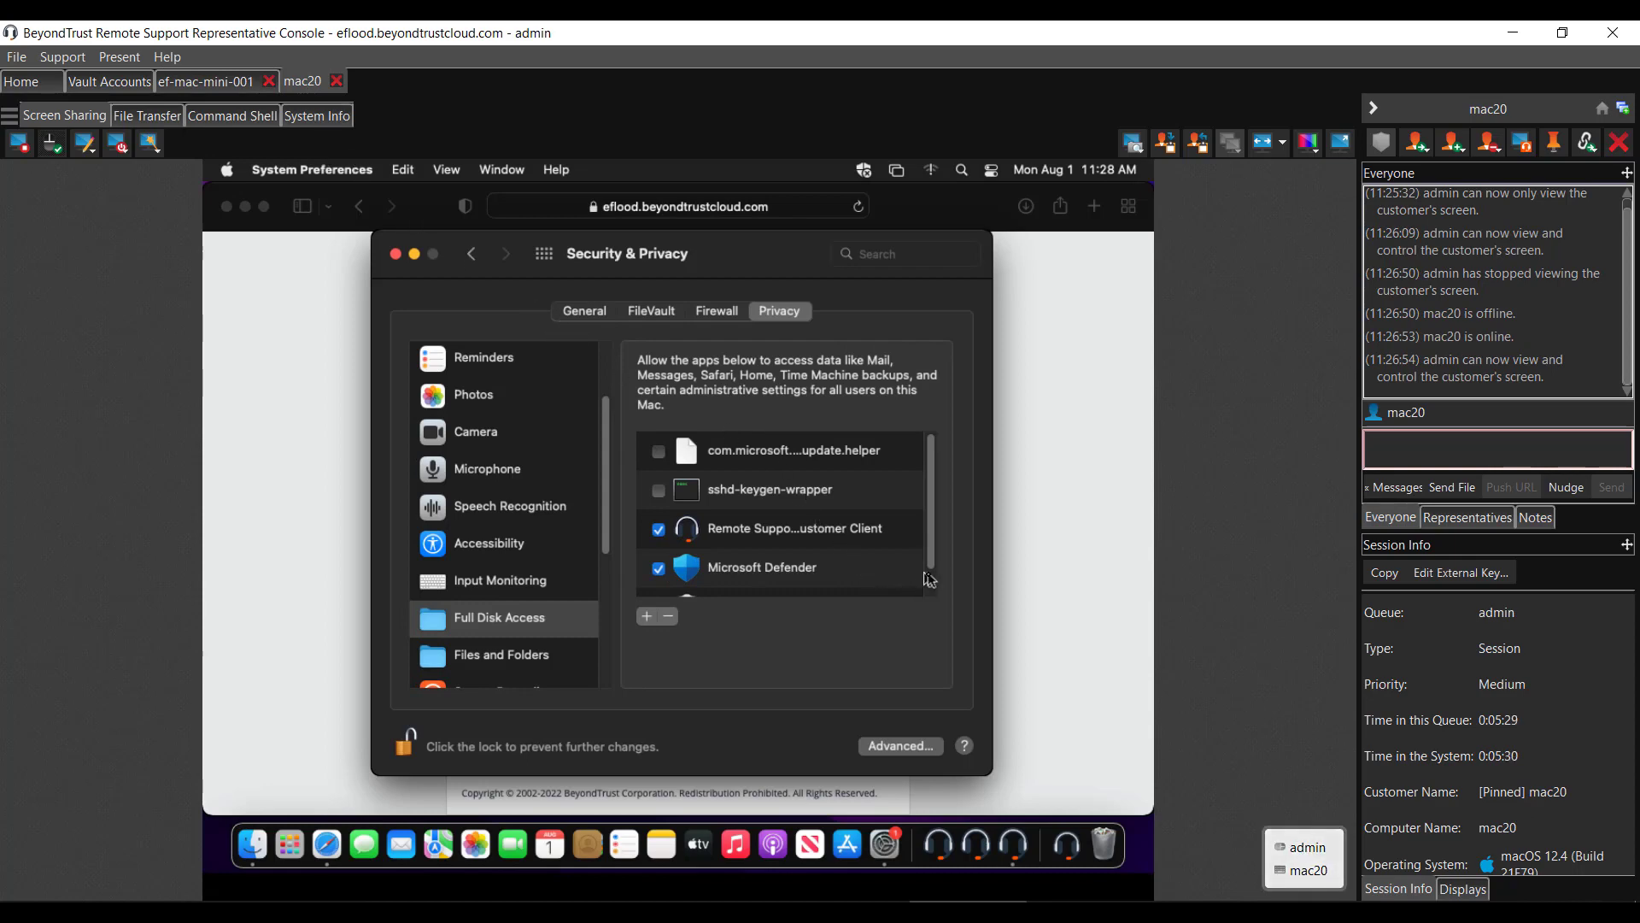
scroll(935, 590, "down", 1)
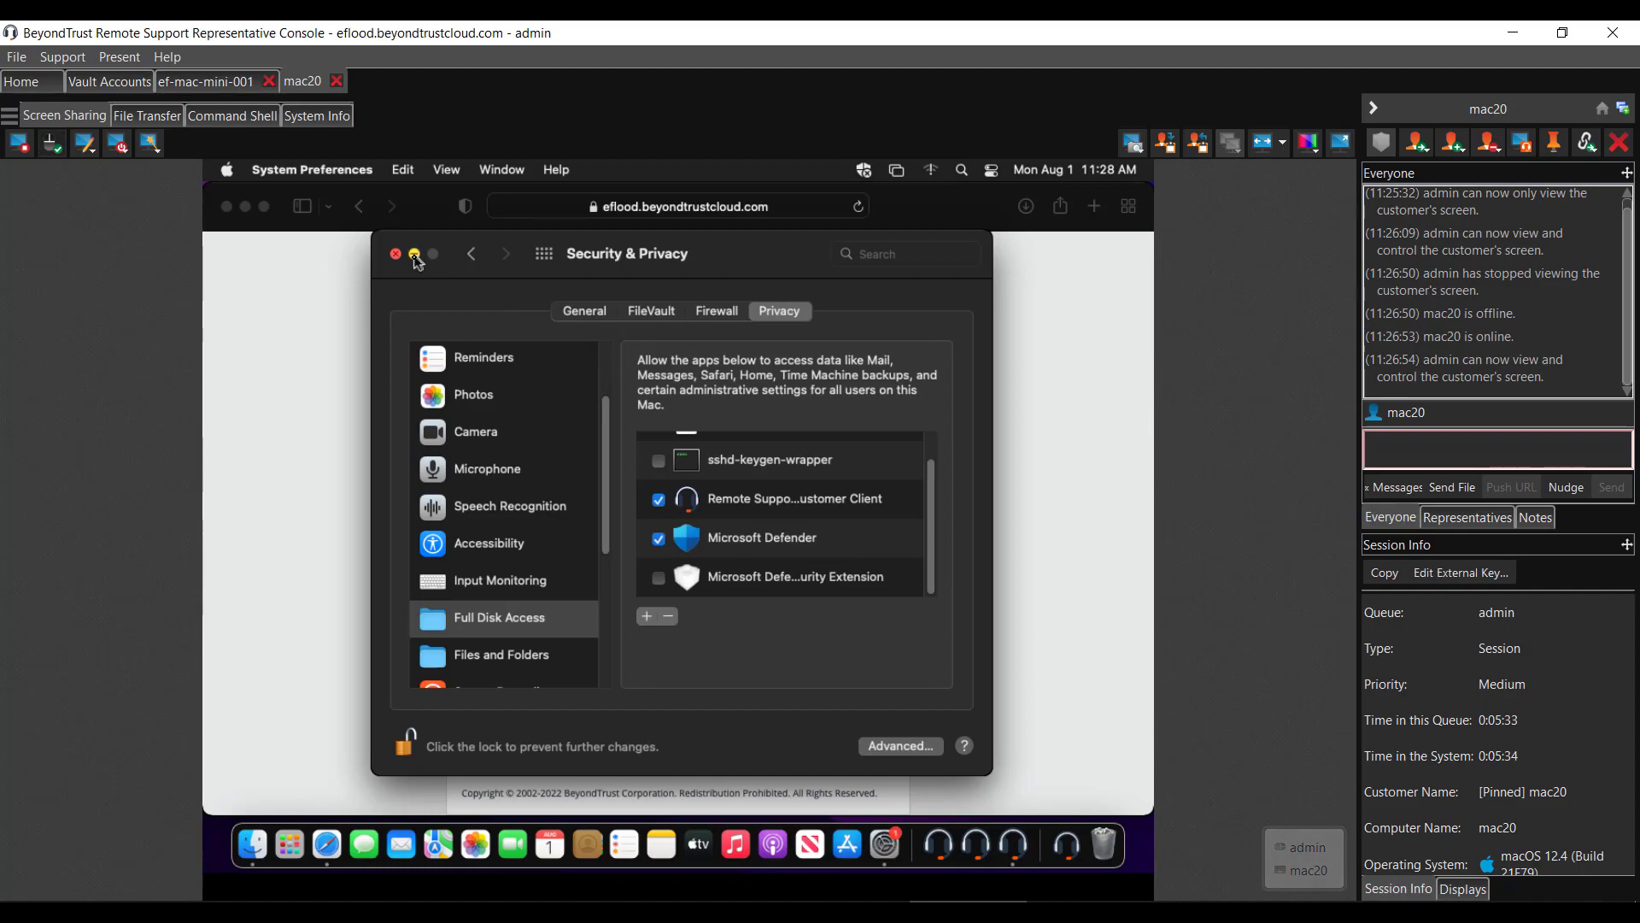
left_click(415, 255)
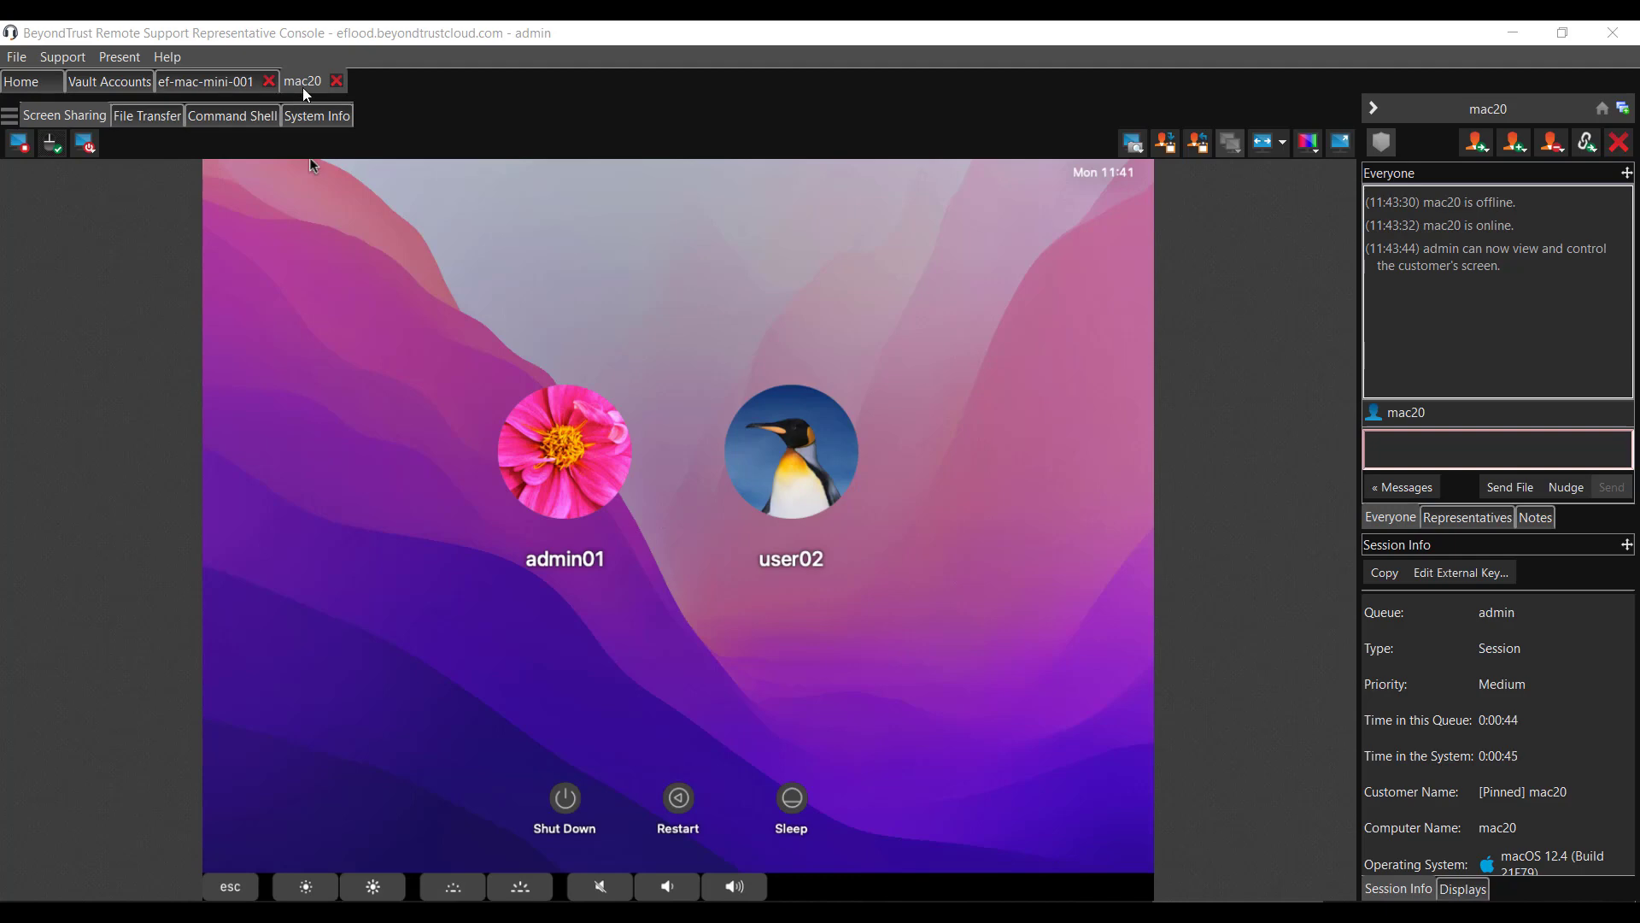
Step: Check mac20 in the Jump Client list and log in to it as admin01 with the account password
left_click(21, 81)
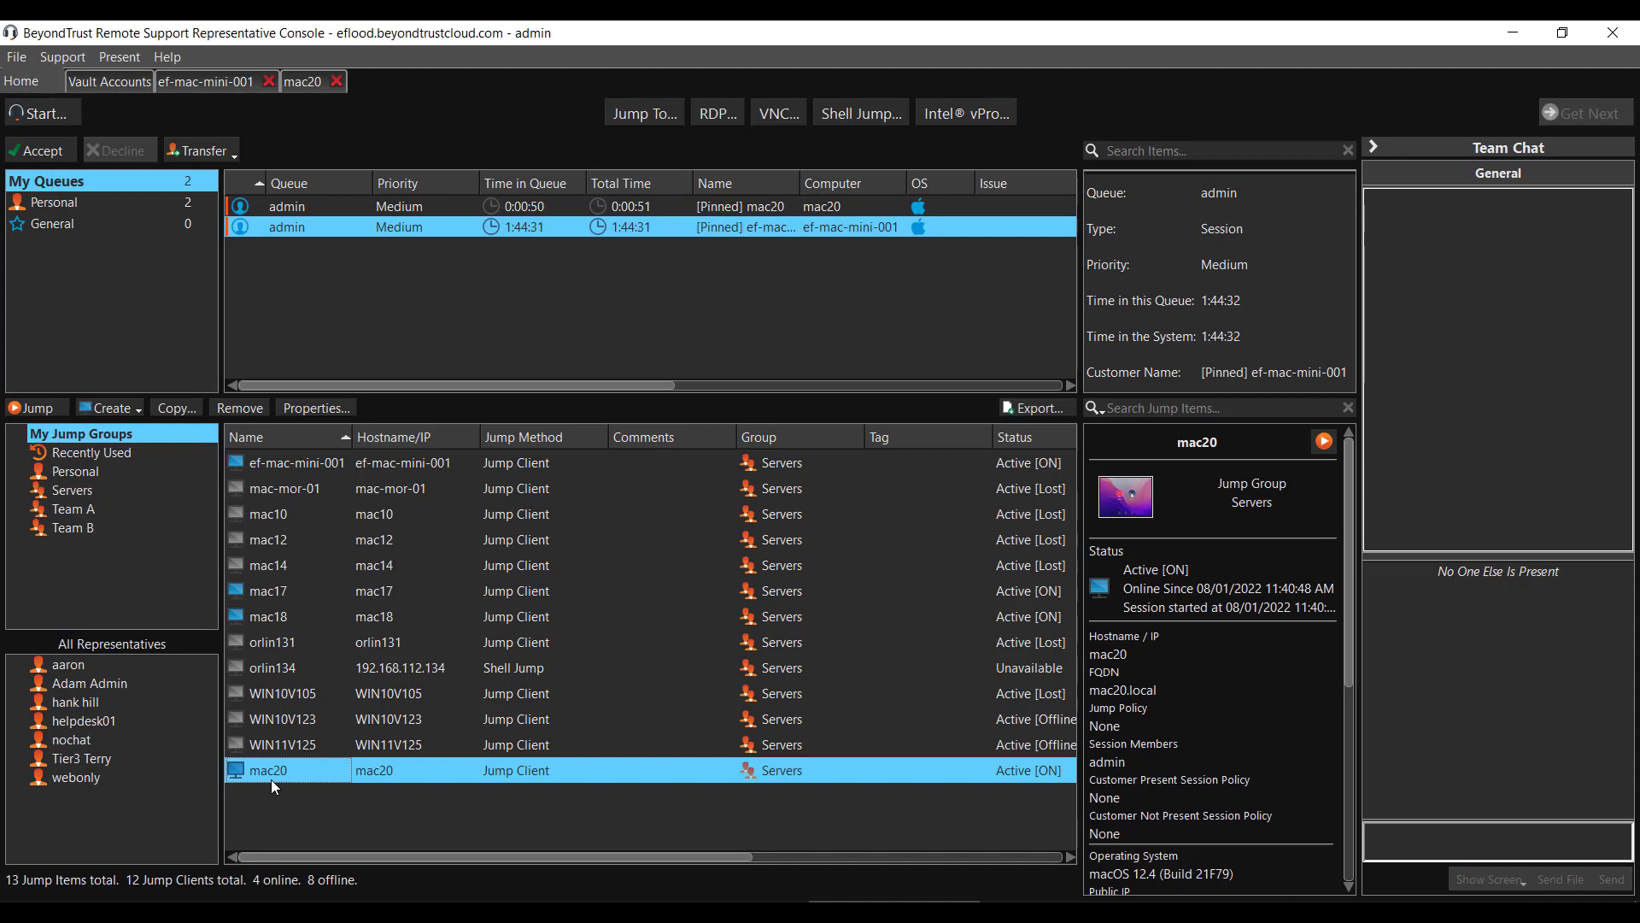
left_click(298, 81)
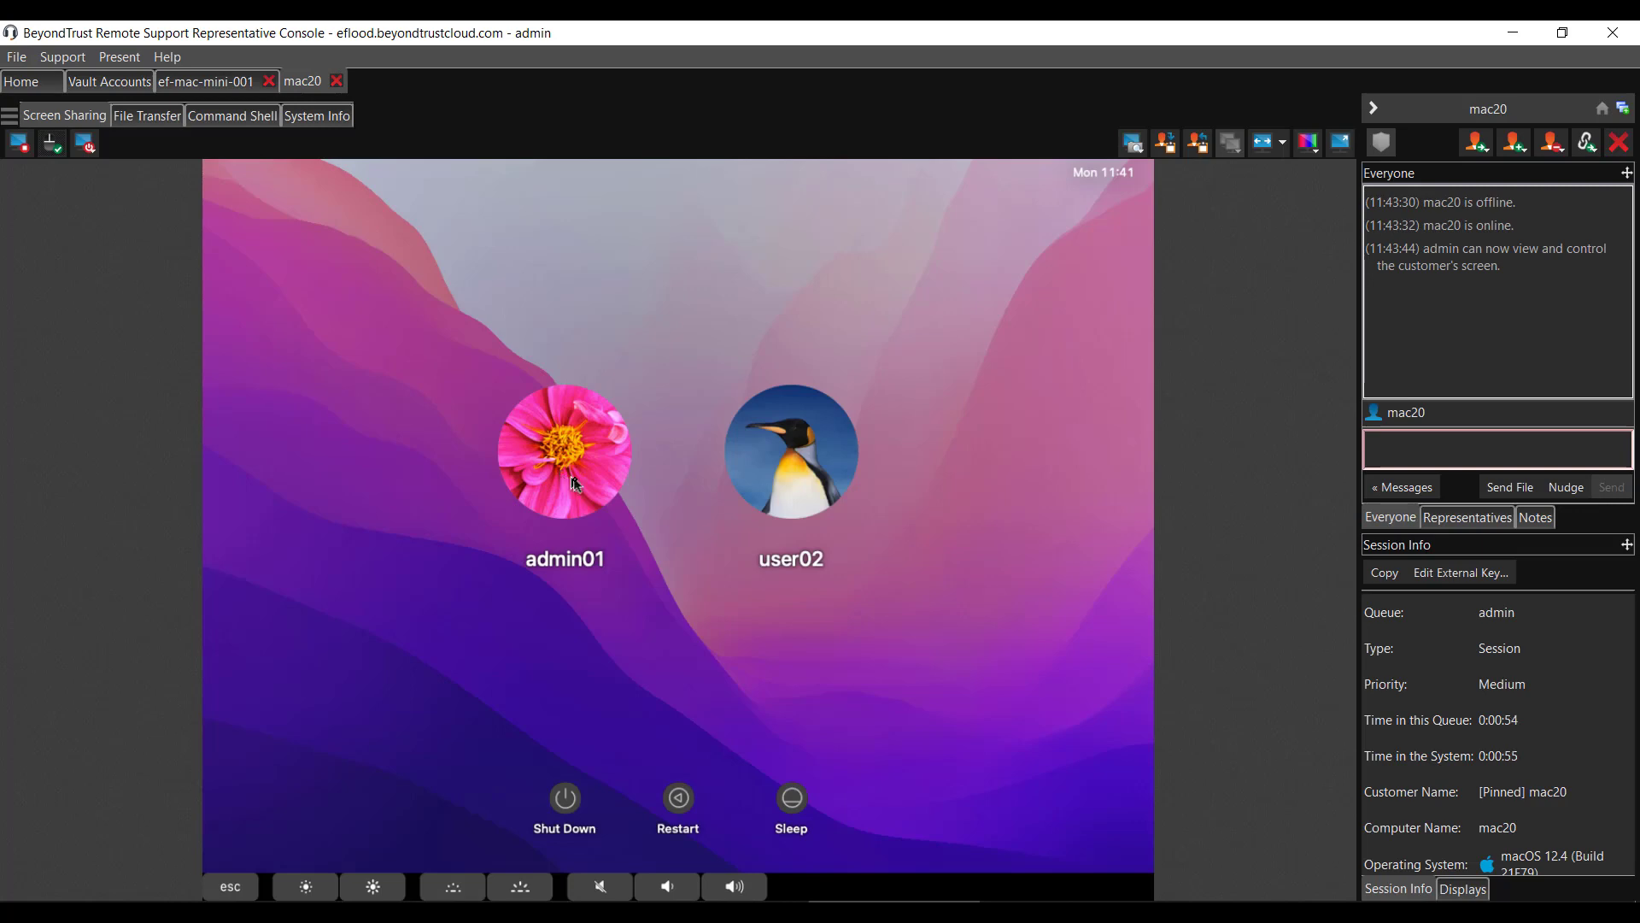
left_click(577, 485)
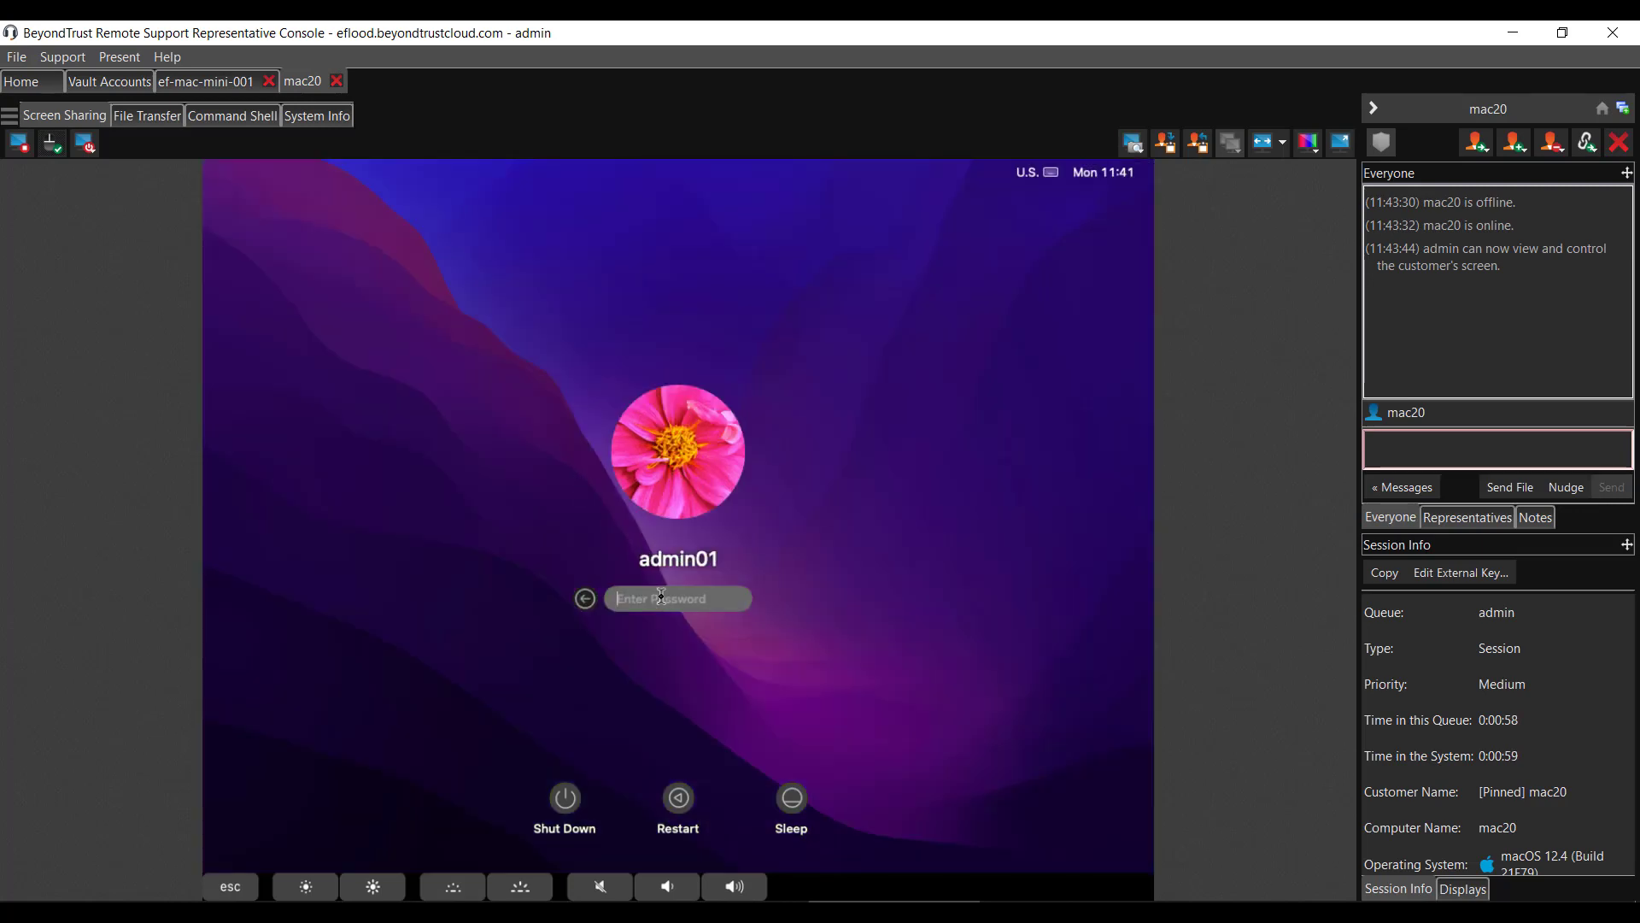
type("****")
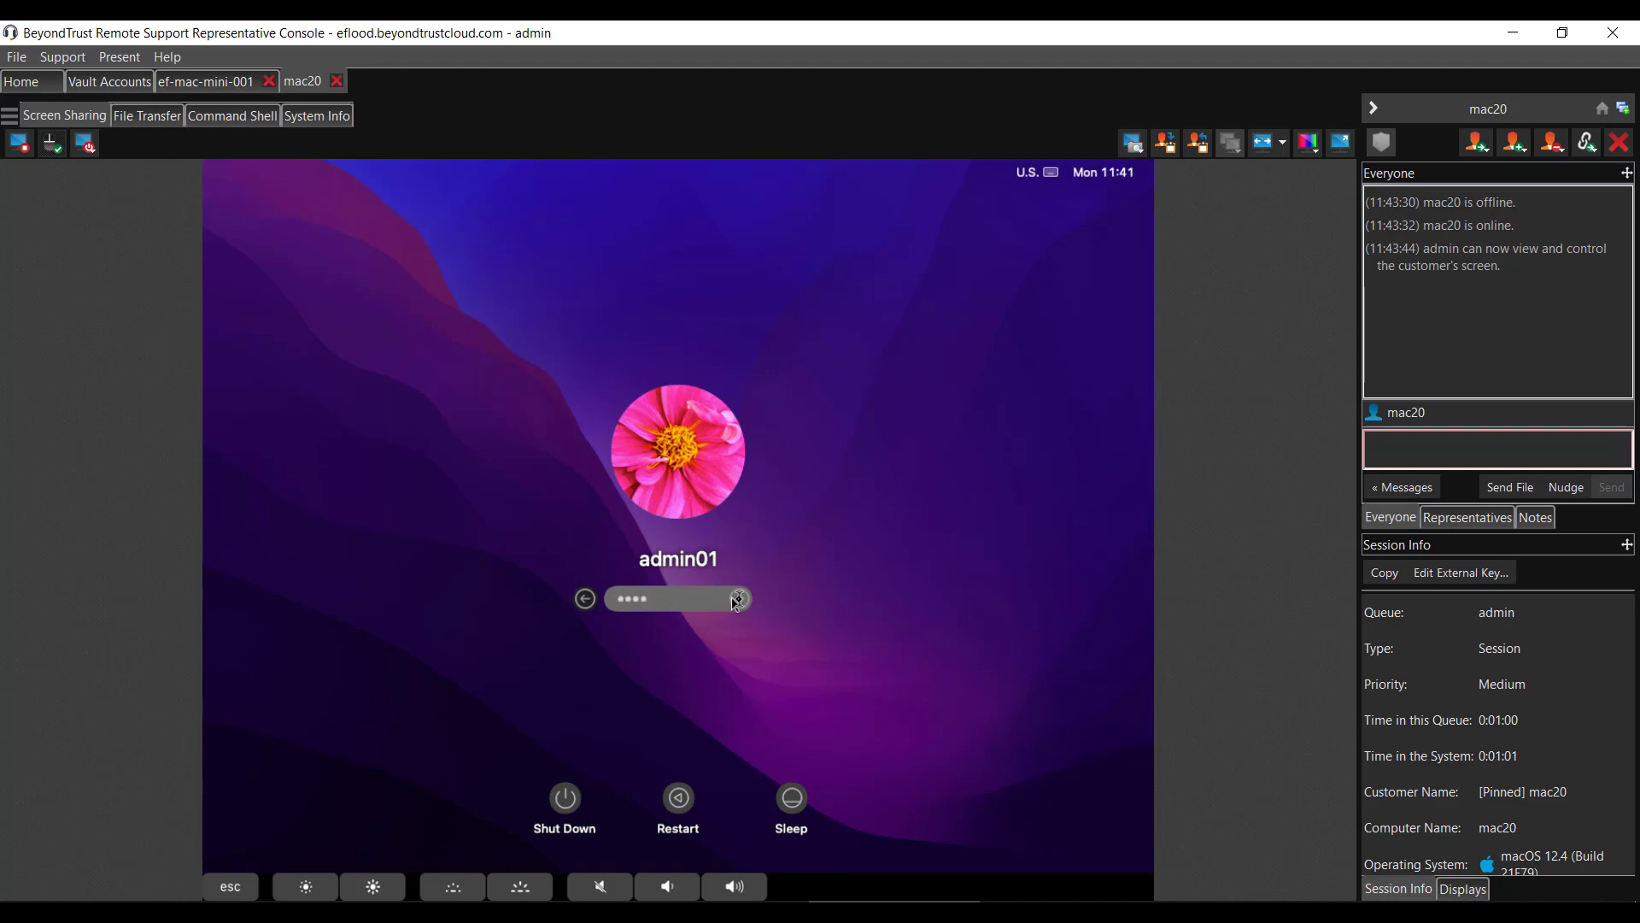
left_click(740, 598)
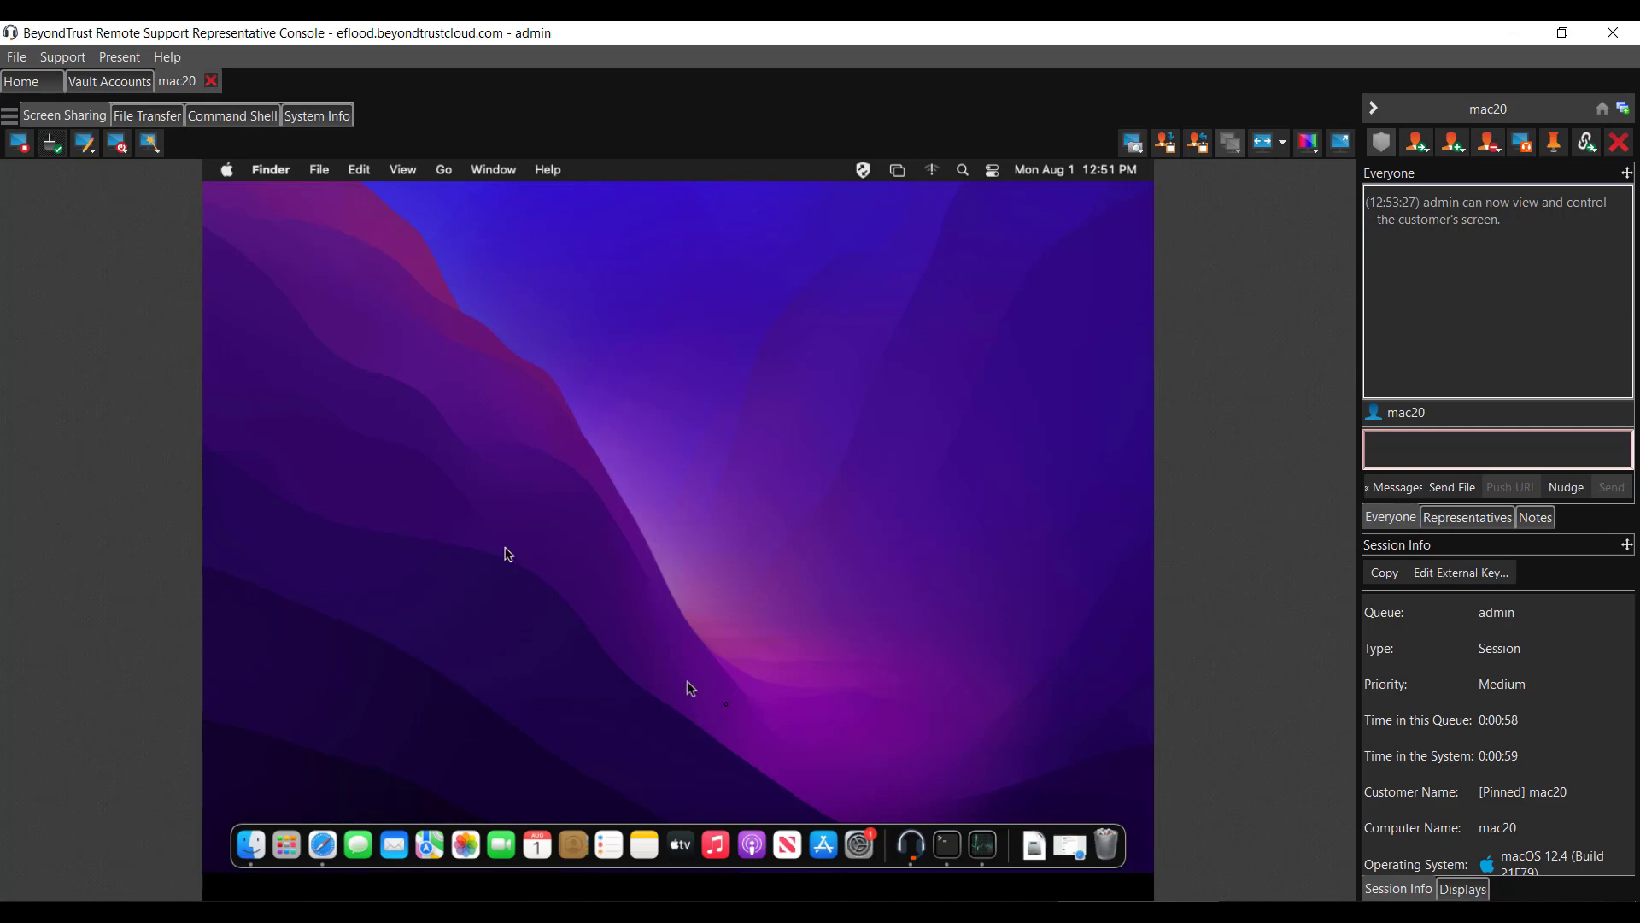
Step: Open System Preferences on the remote Mac, and select Safari in Finder's Applications folder
left_click(859, 844)
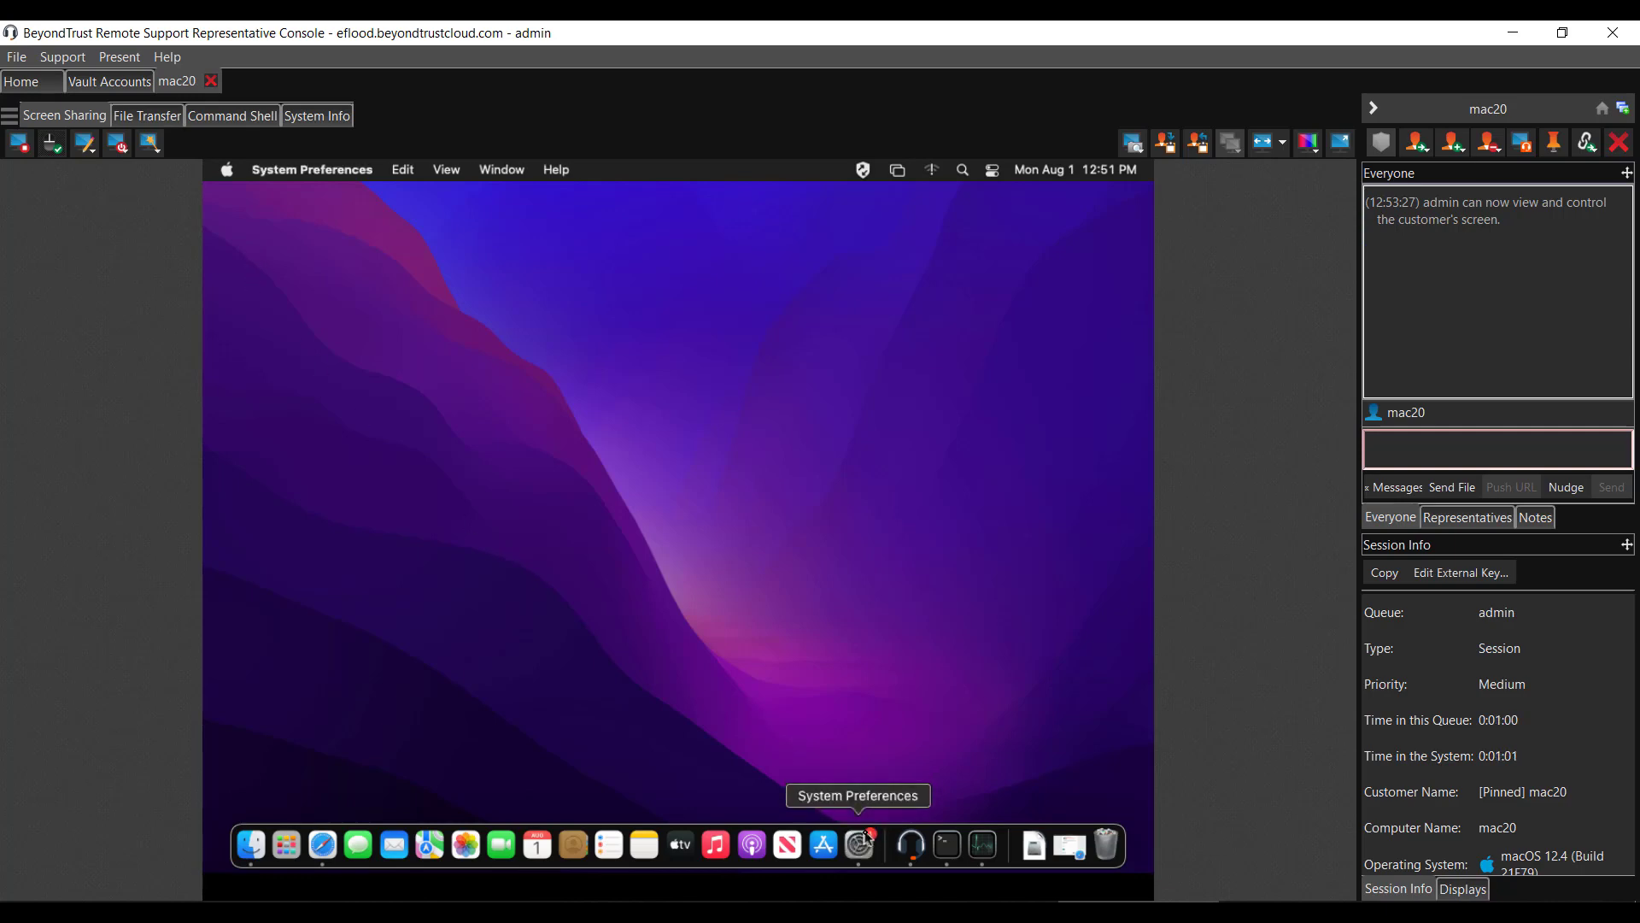
left_click(266, 844)
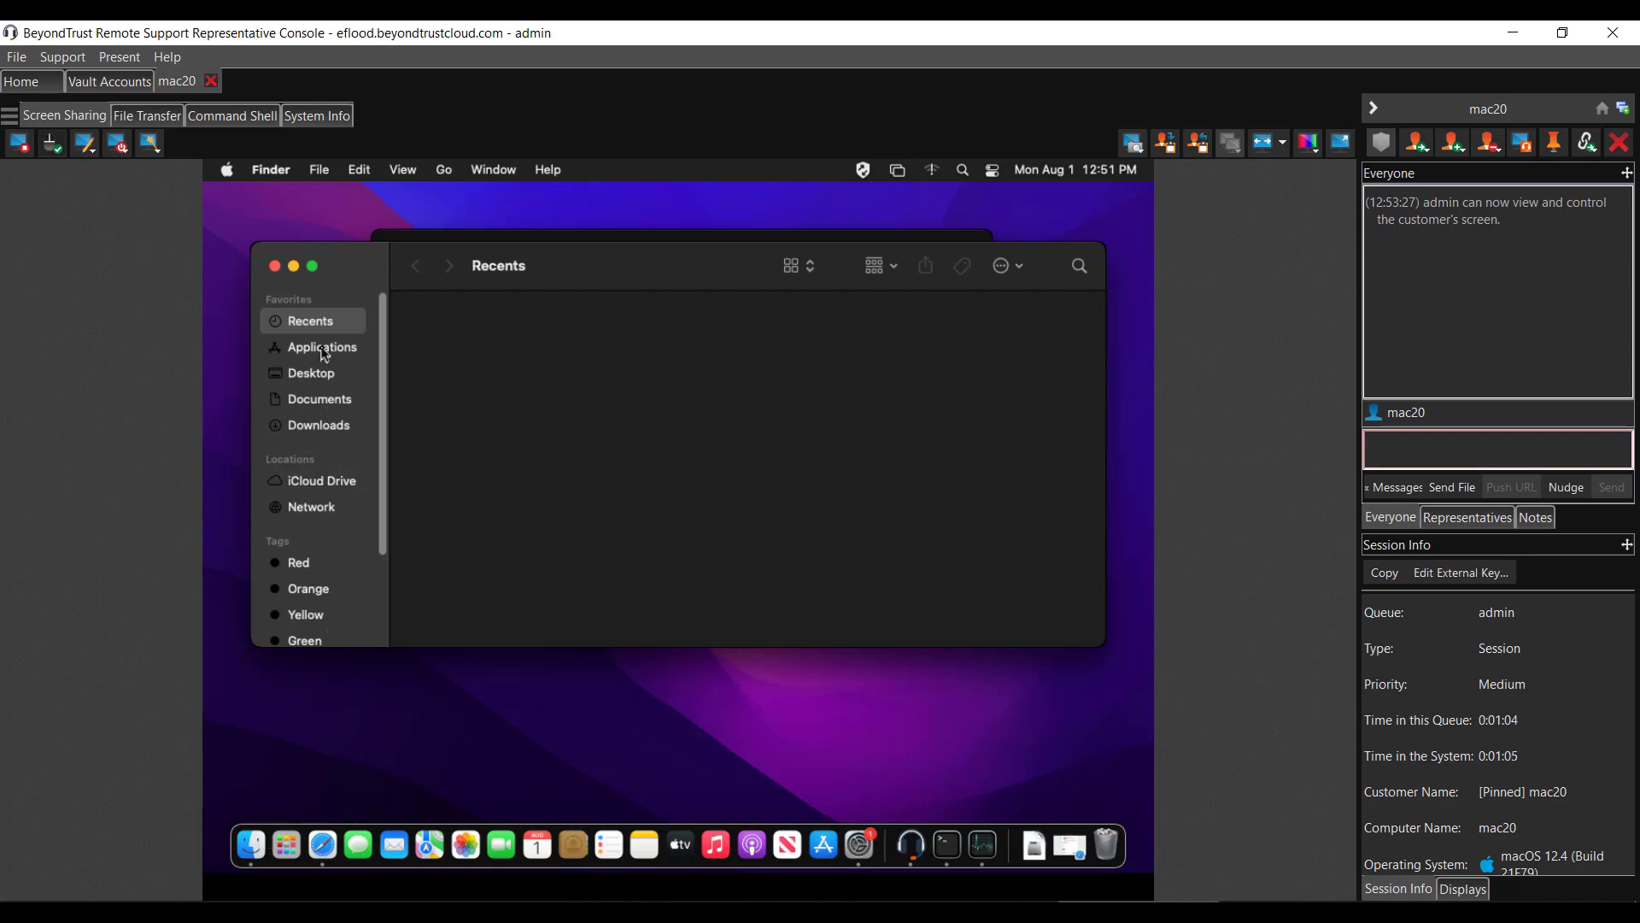
left_click(322, 348)
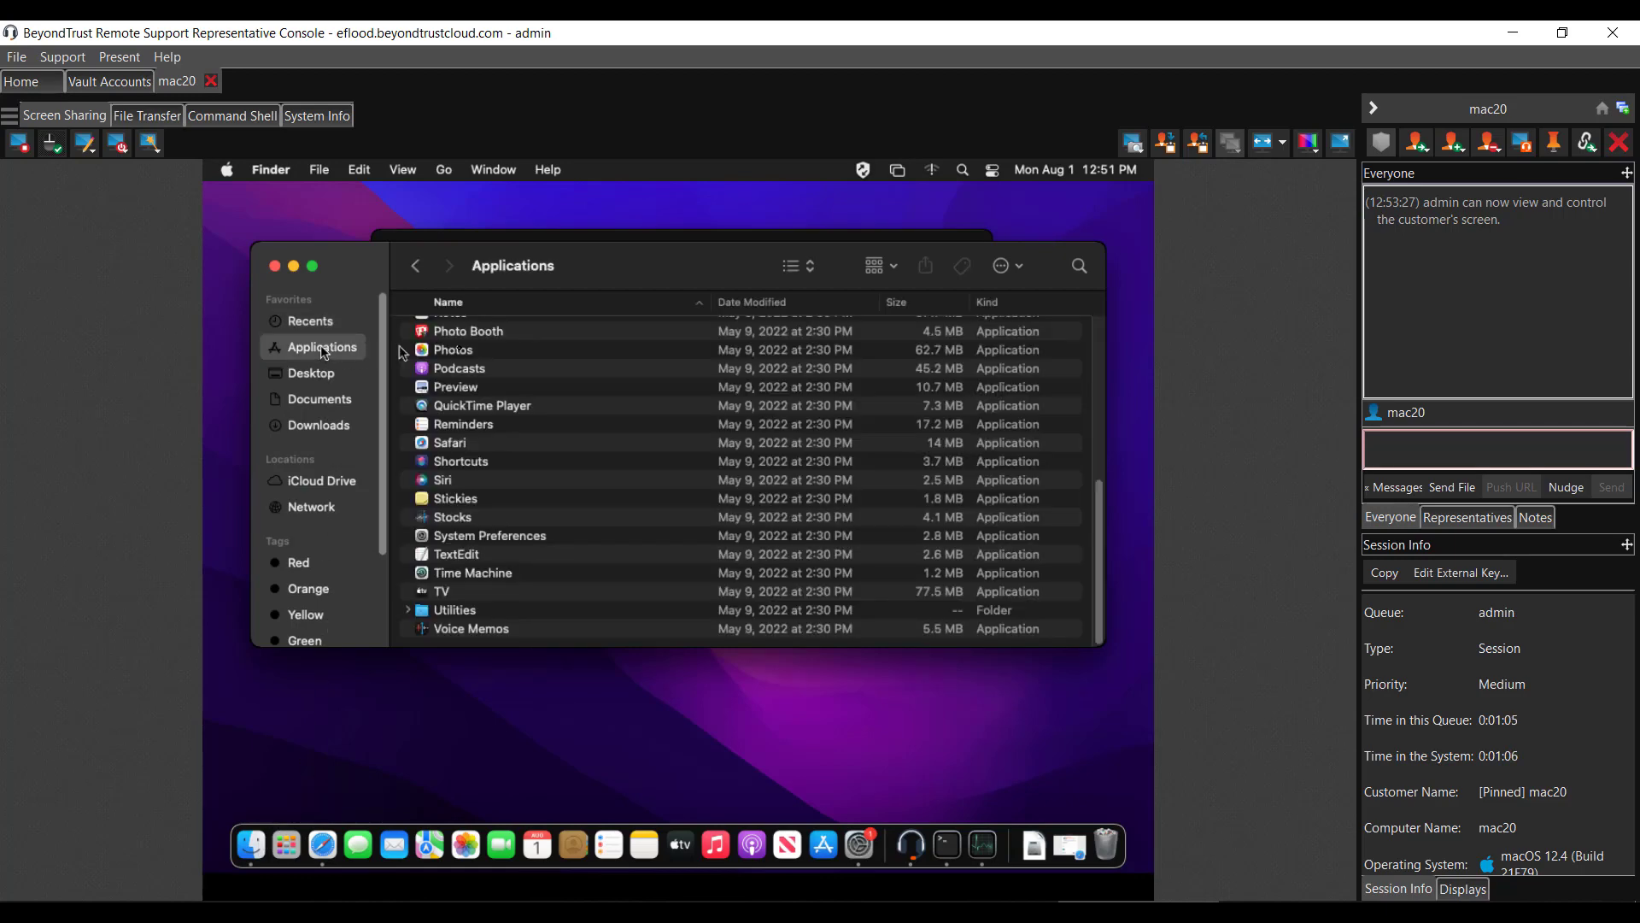
left_click(479, 441)
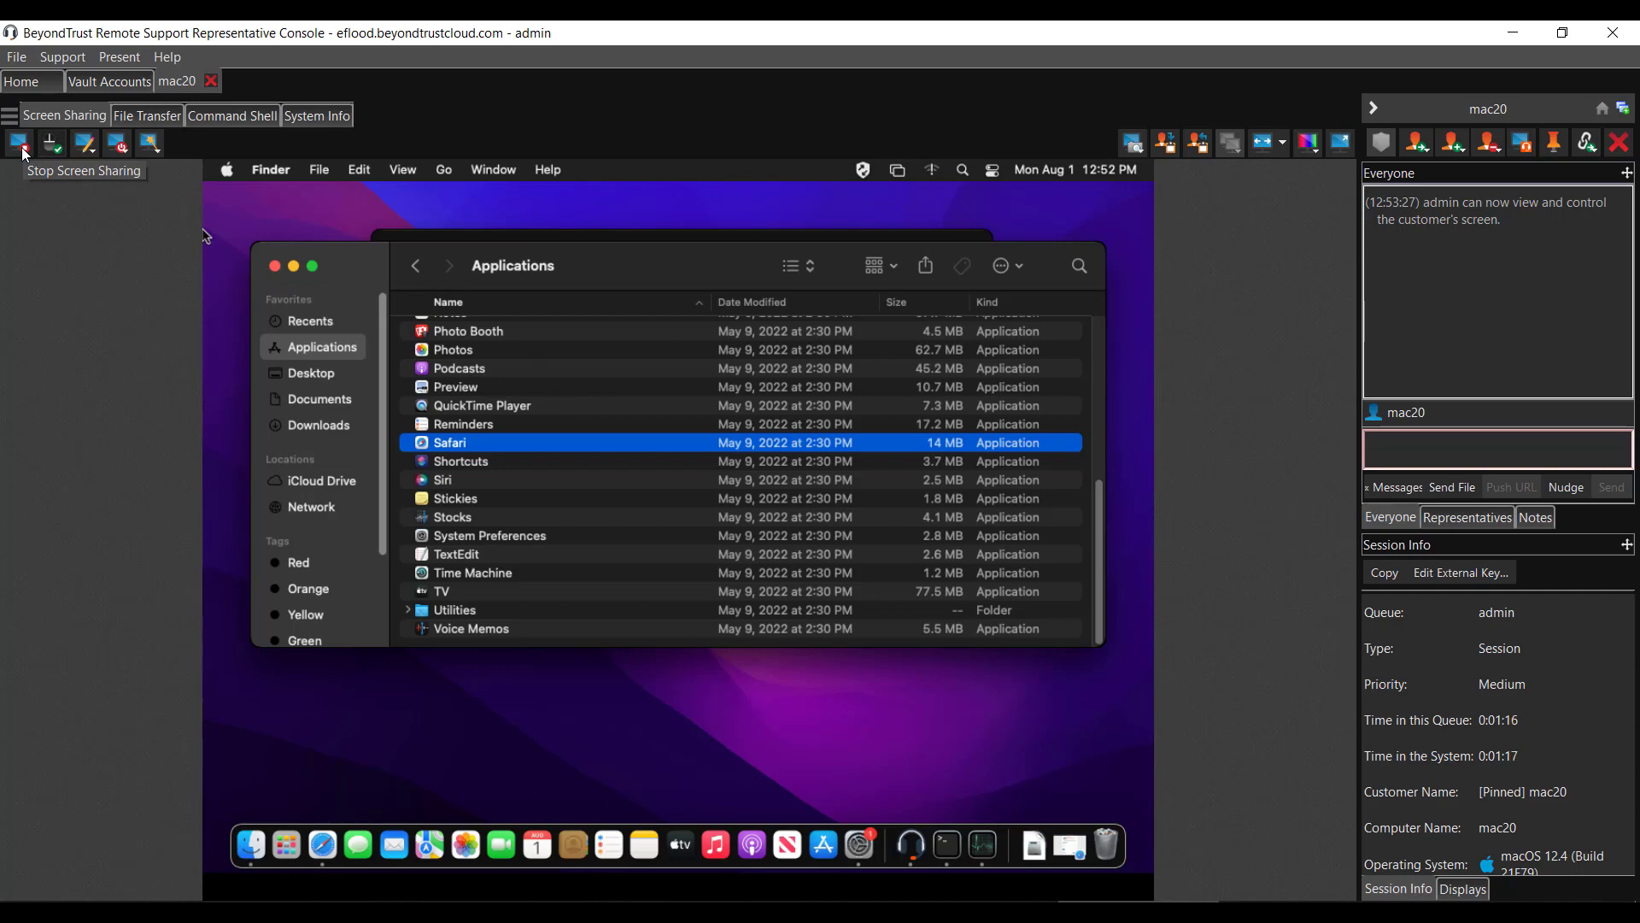
Step: Annotate the shared screen with red rectangles around the Safari entry and the Music and System Preferences Dock icons, and clear all annotations
left_click(89, 152)
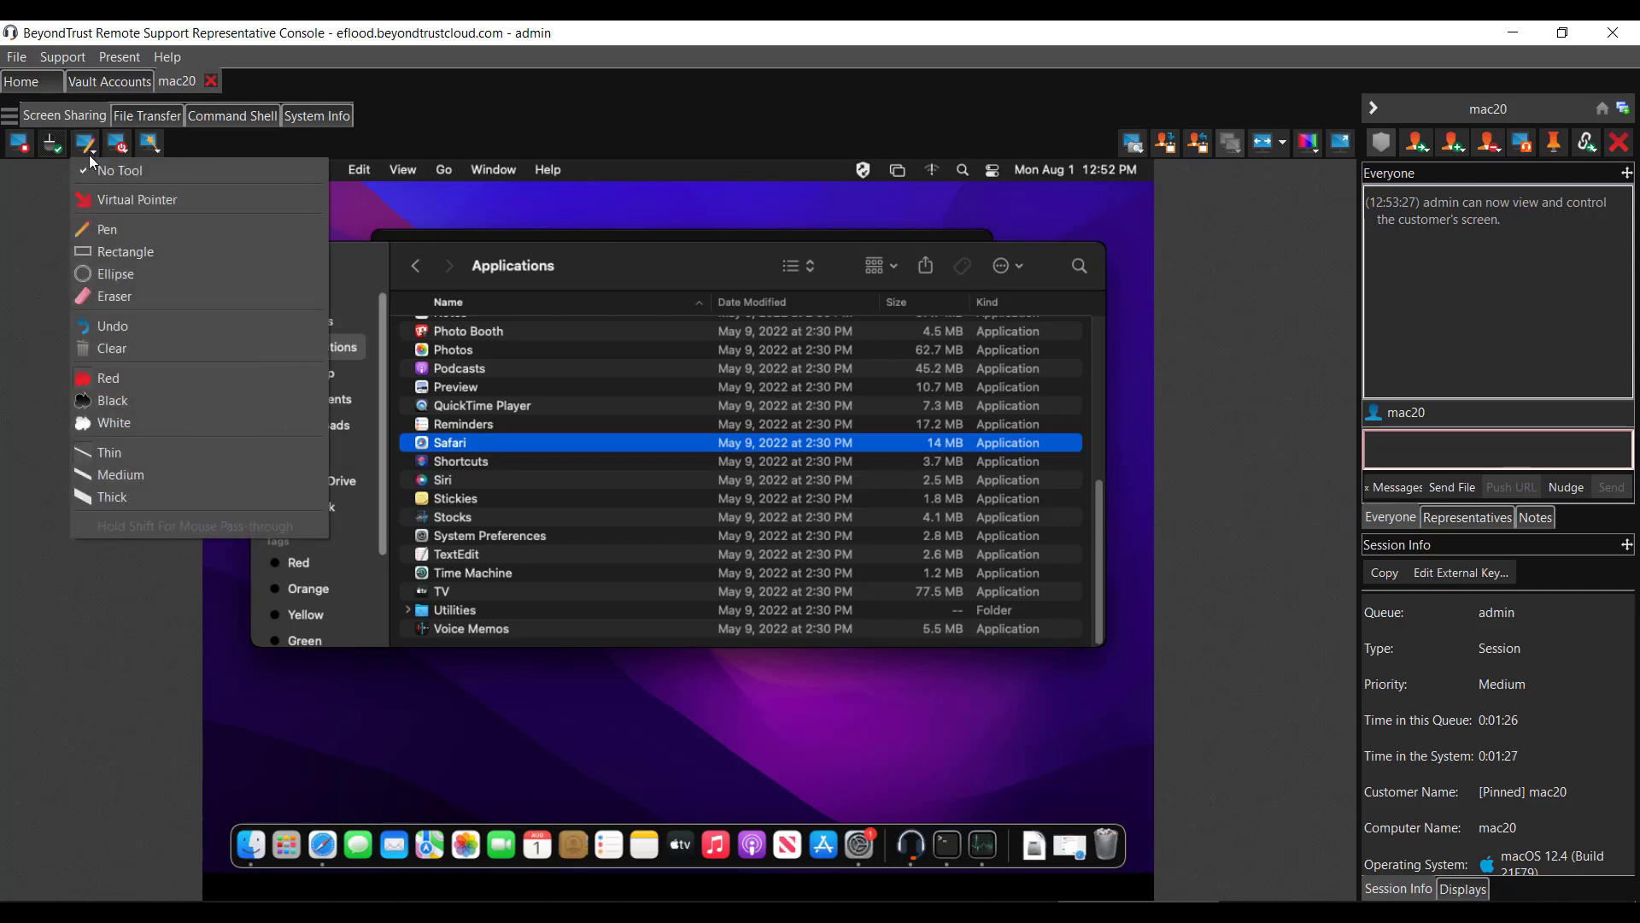
left_click(124, 252)
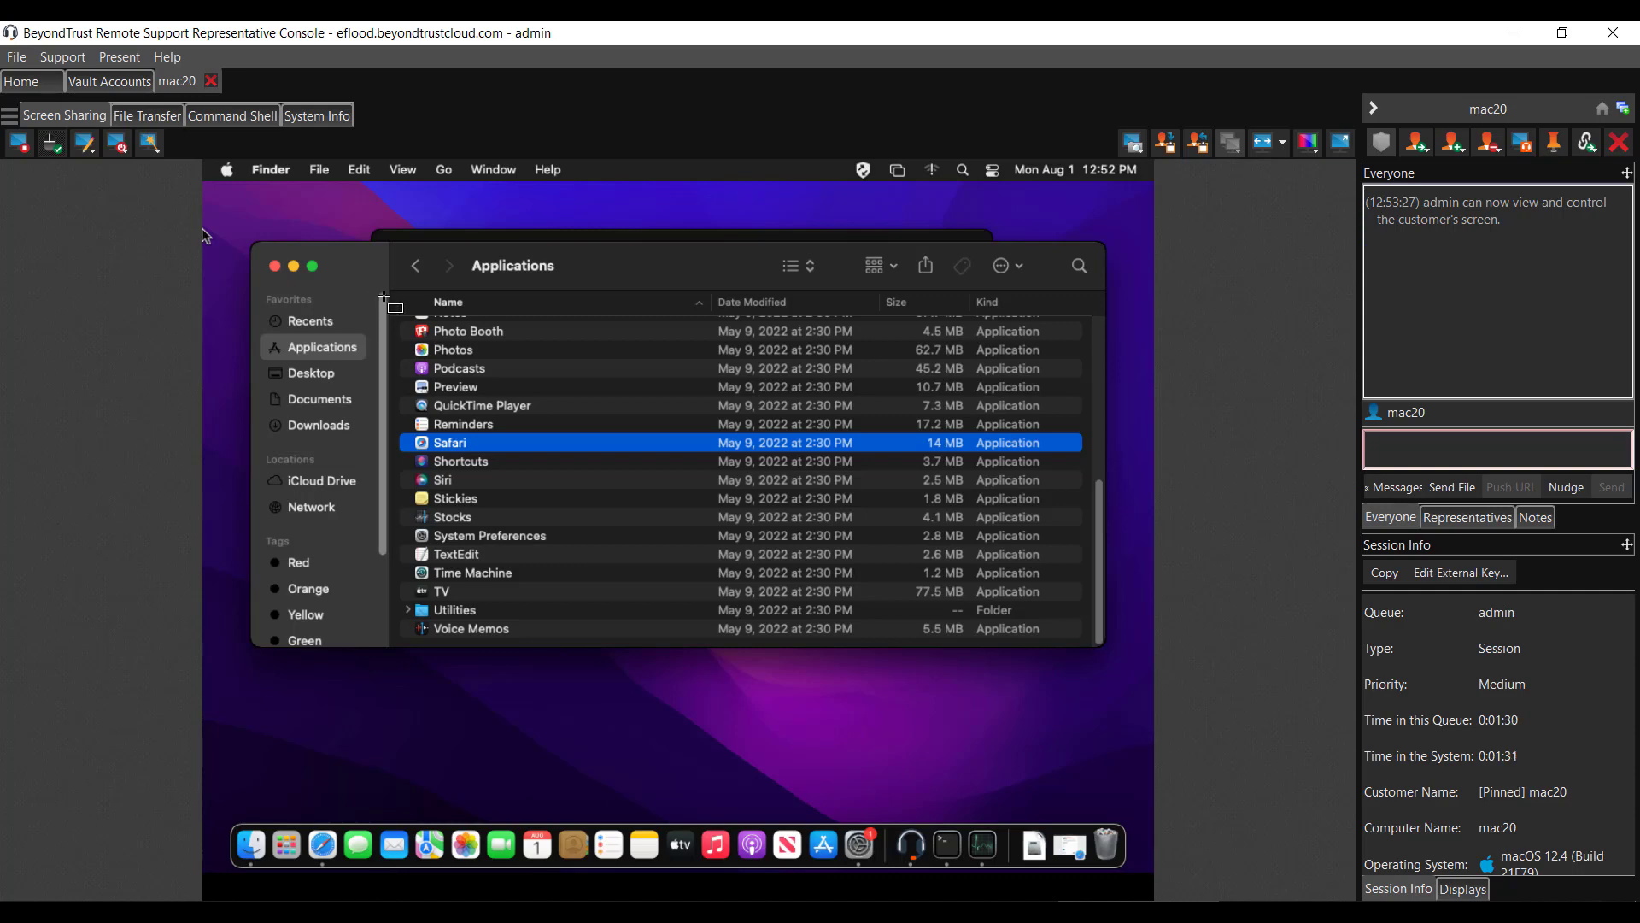
mouse_move(392, 414)
left_mouse_down()
mouse_move(489, 467)
mouse_move(531, 456)
left_mouse_up()
left_click_drag(688, 808, 739, 866)
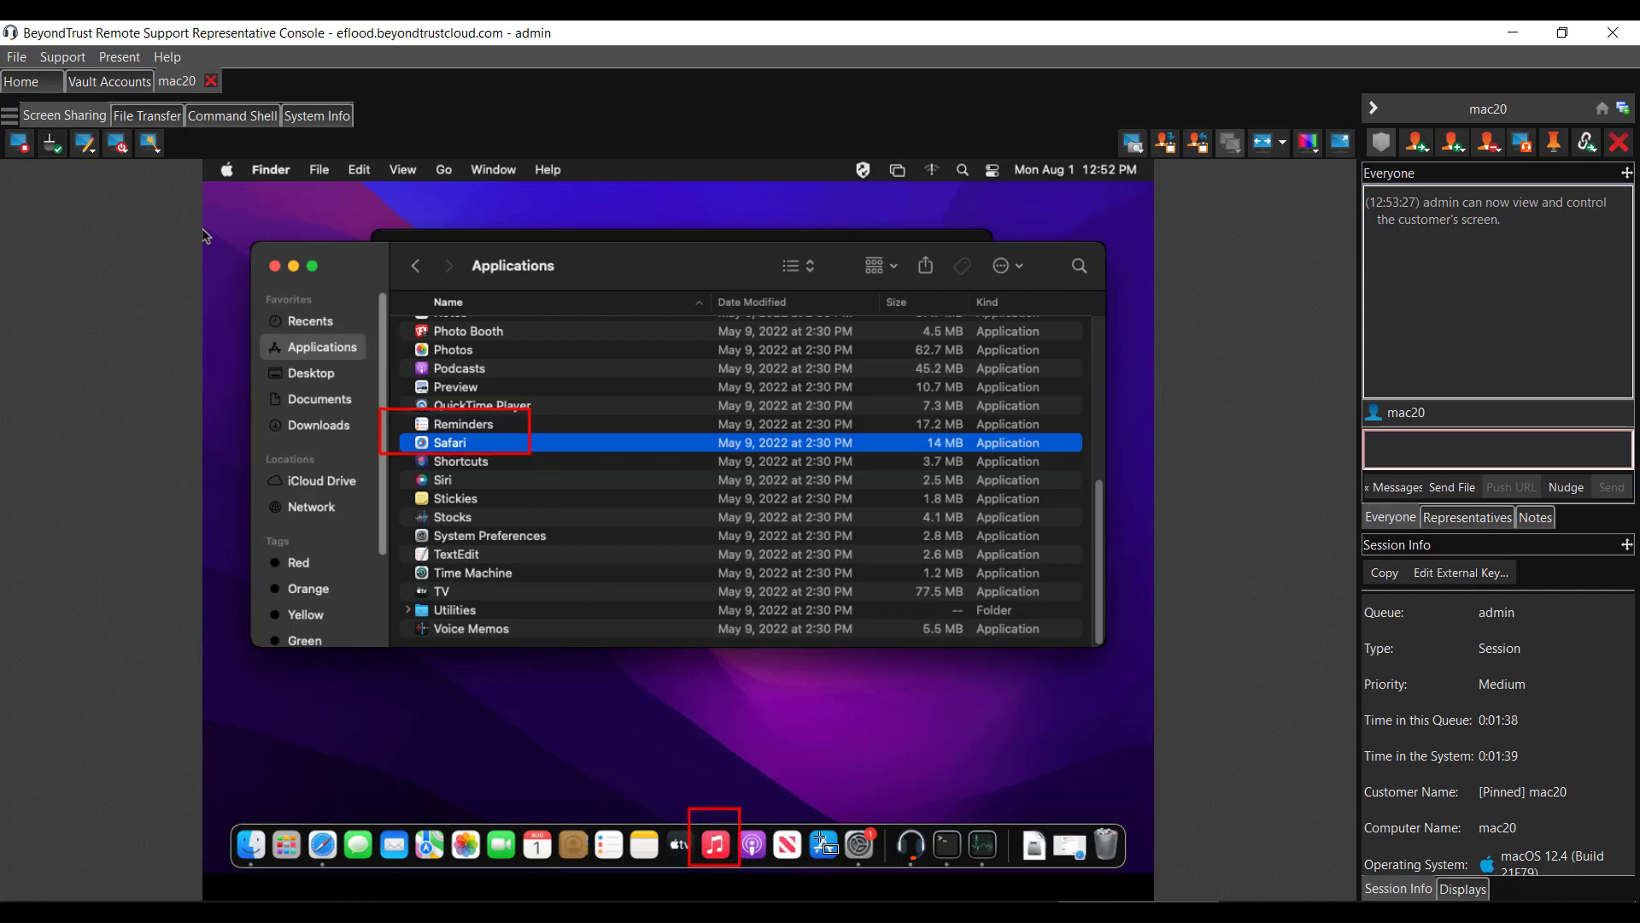
left_click_drag(835, 810, 882, 863)
left_click(85, 146)
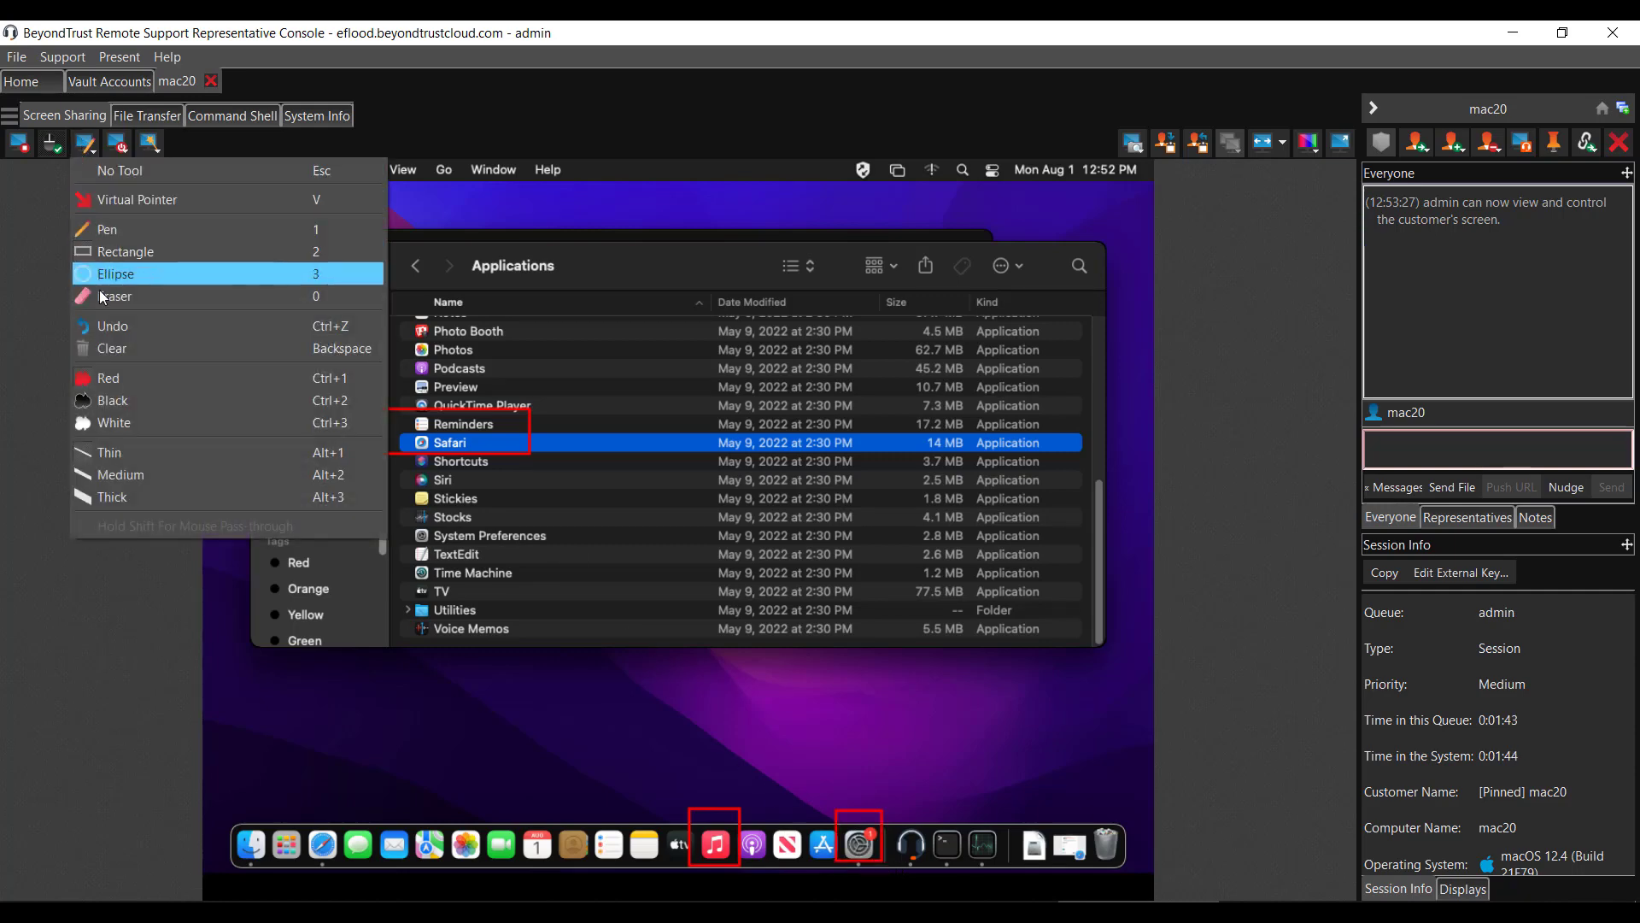
left_click(104, 350)
left_click(89, 149)
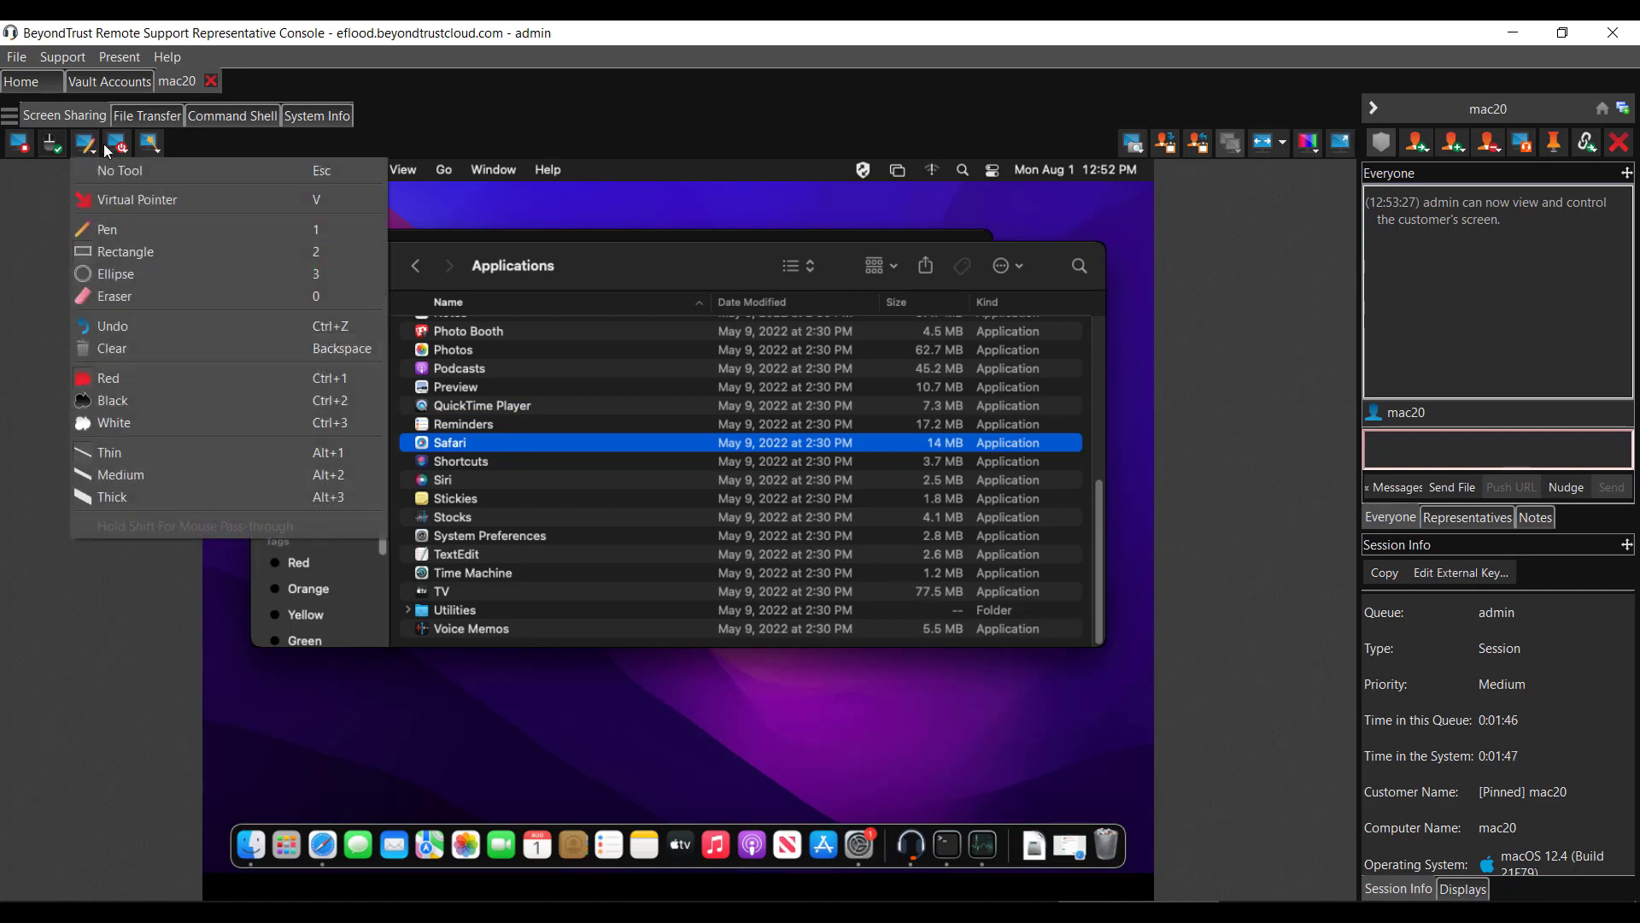
left_click(124, 144)
left_click(121, 142)
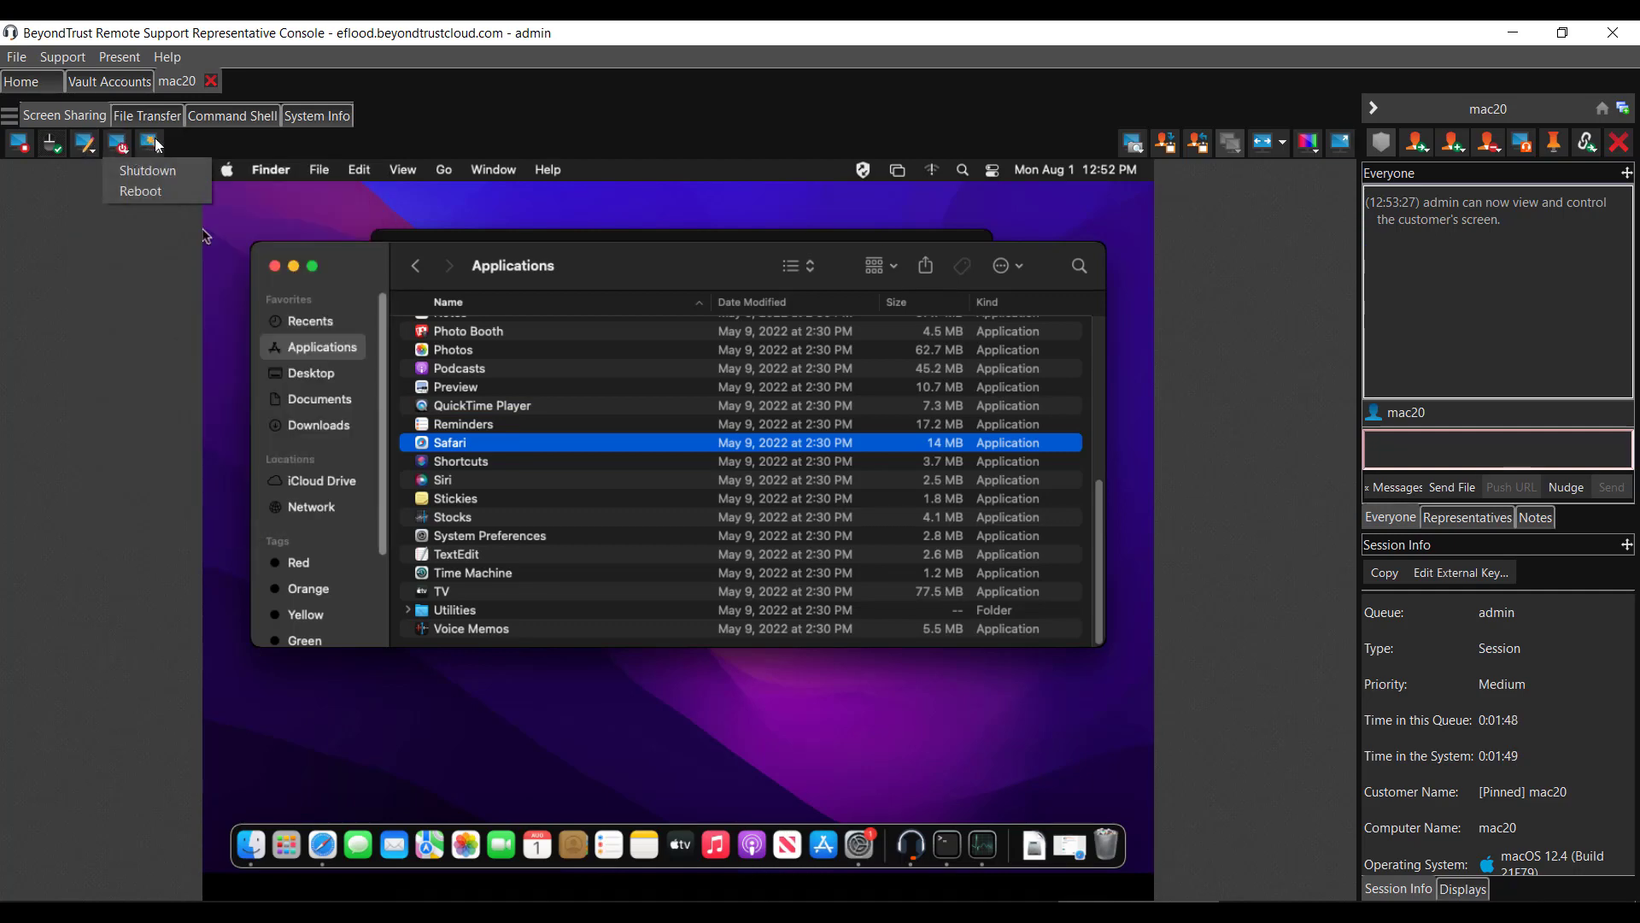
Step: Launch Console, Terminal, the Applications folder and Activity Monitor on the remote Mac through the session's special actions
left_click(153, 144)
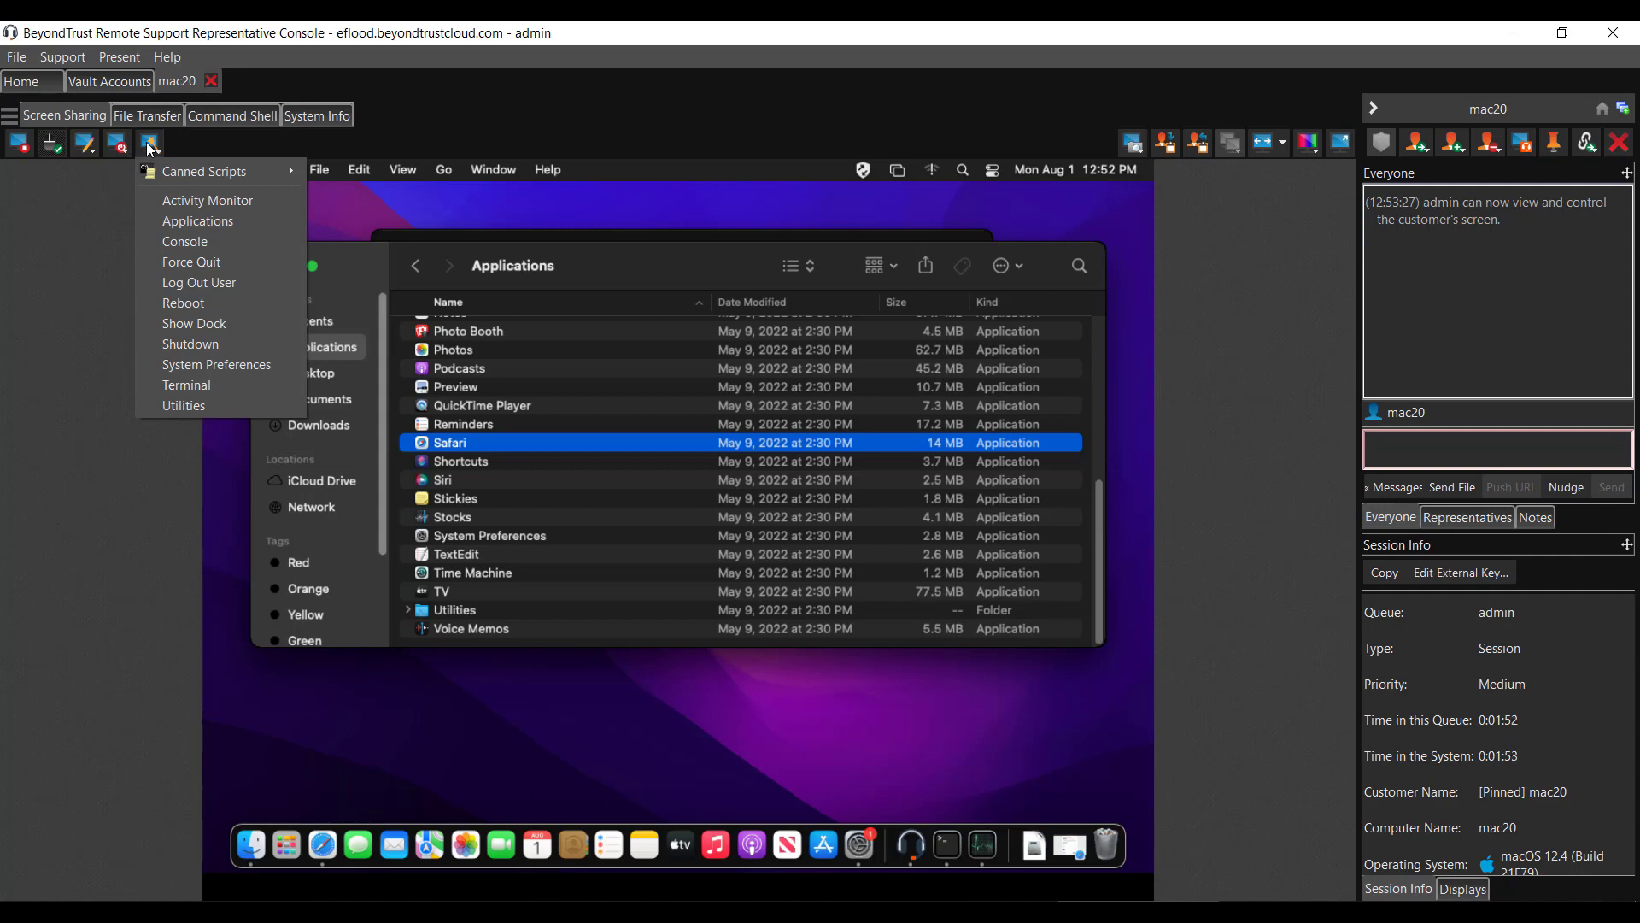
left_click(186, 244)
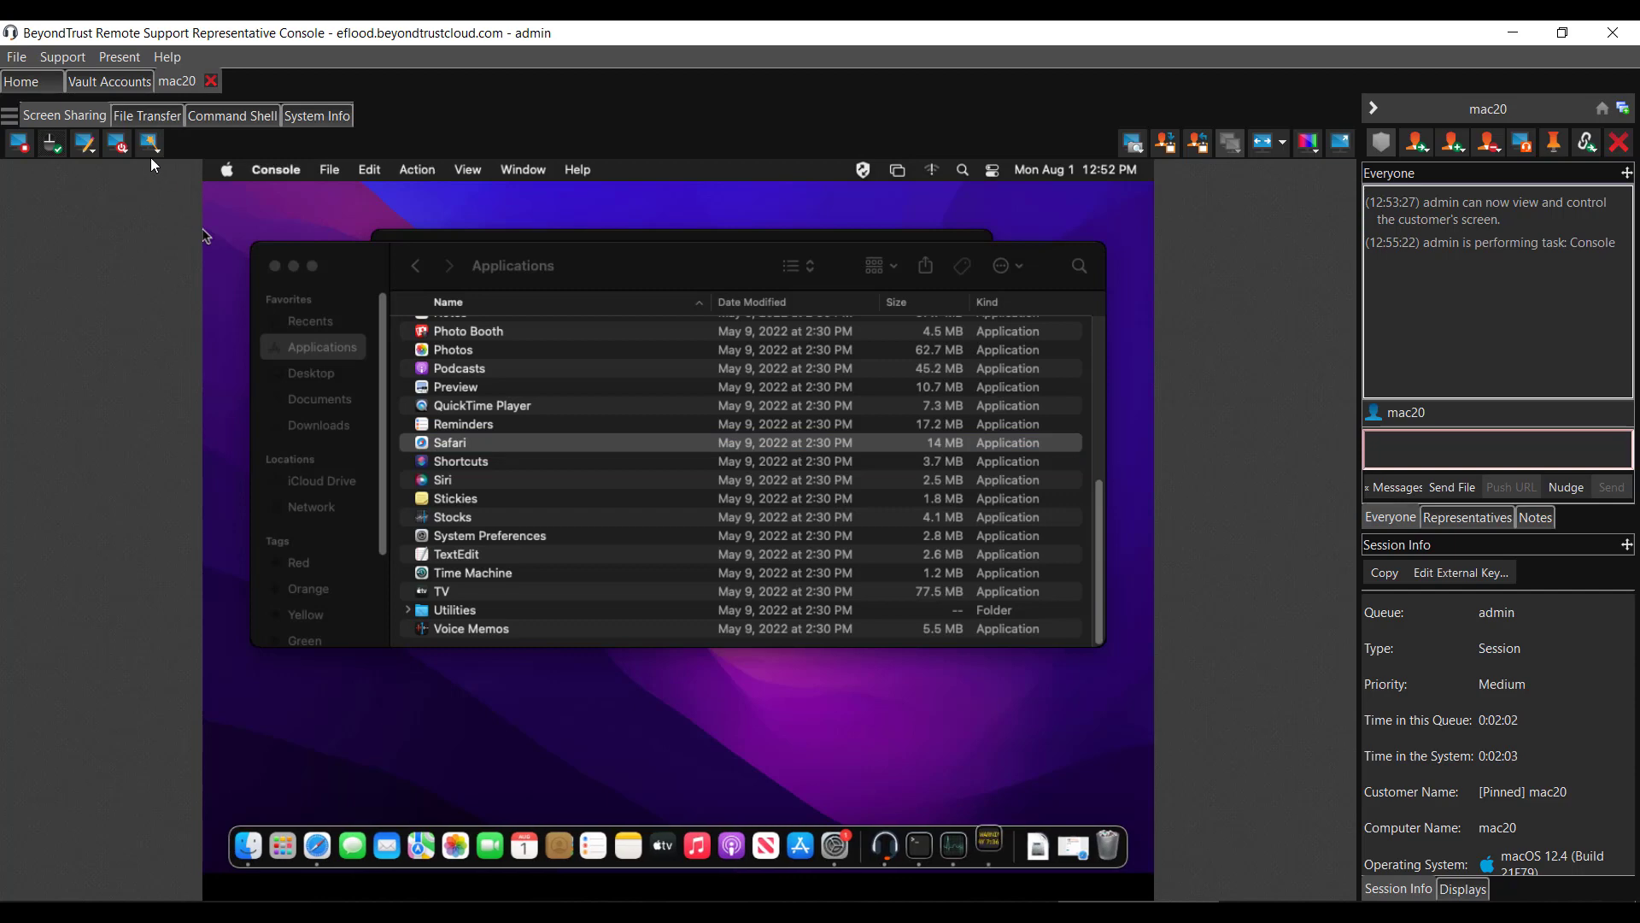
left_click(151, 152)
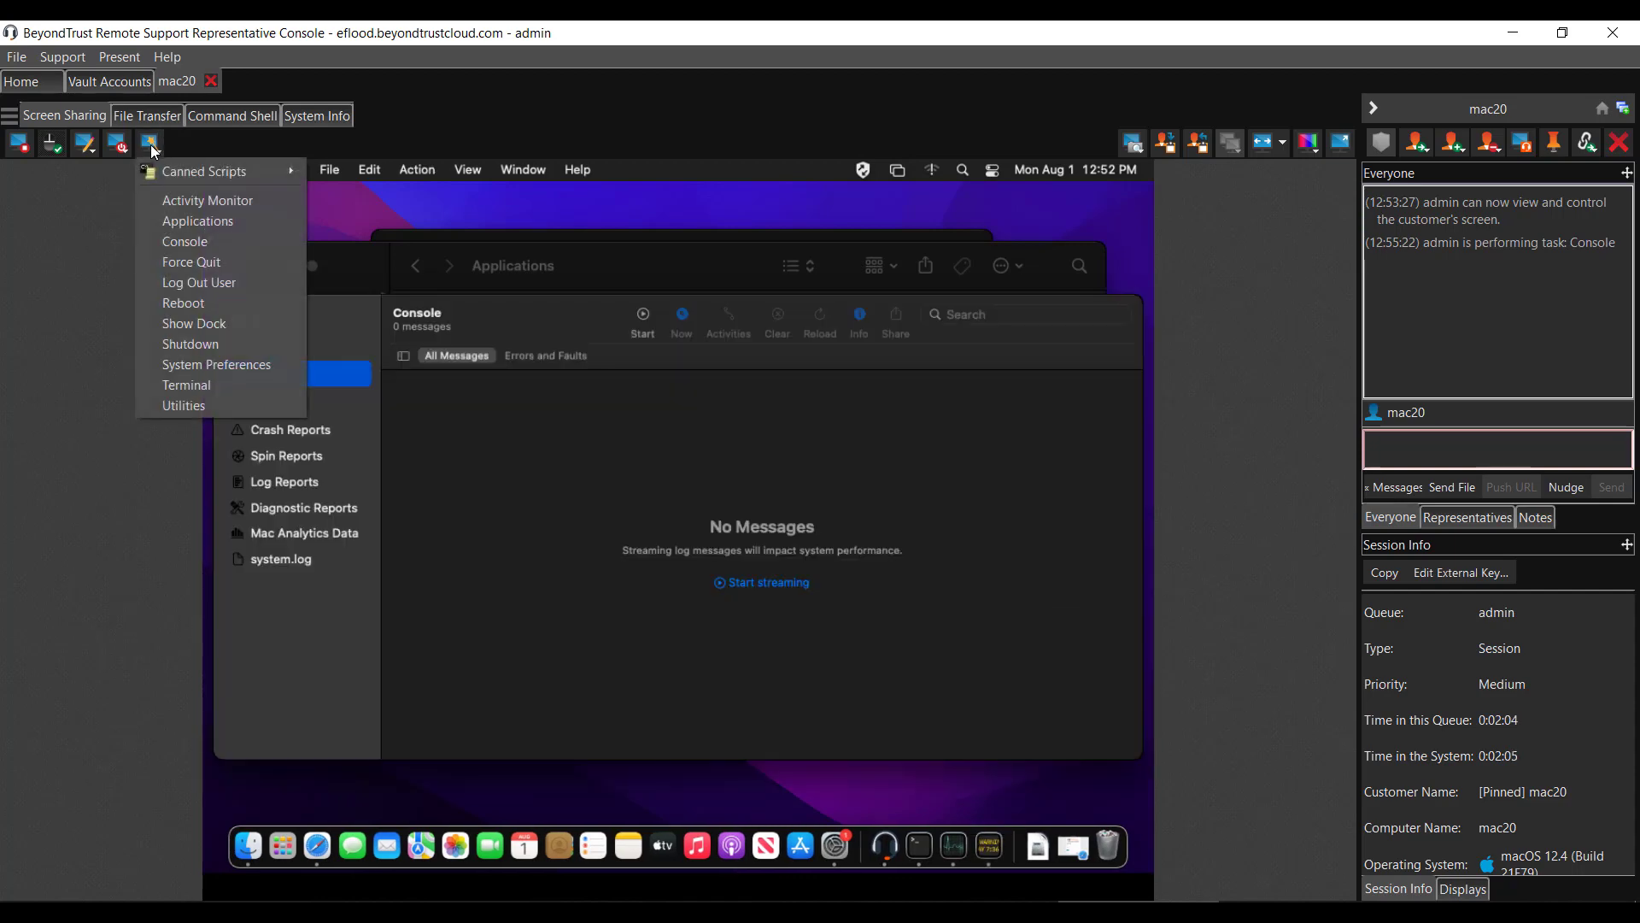
left_click(186, 385)
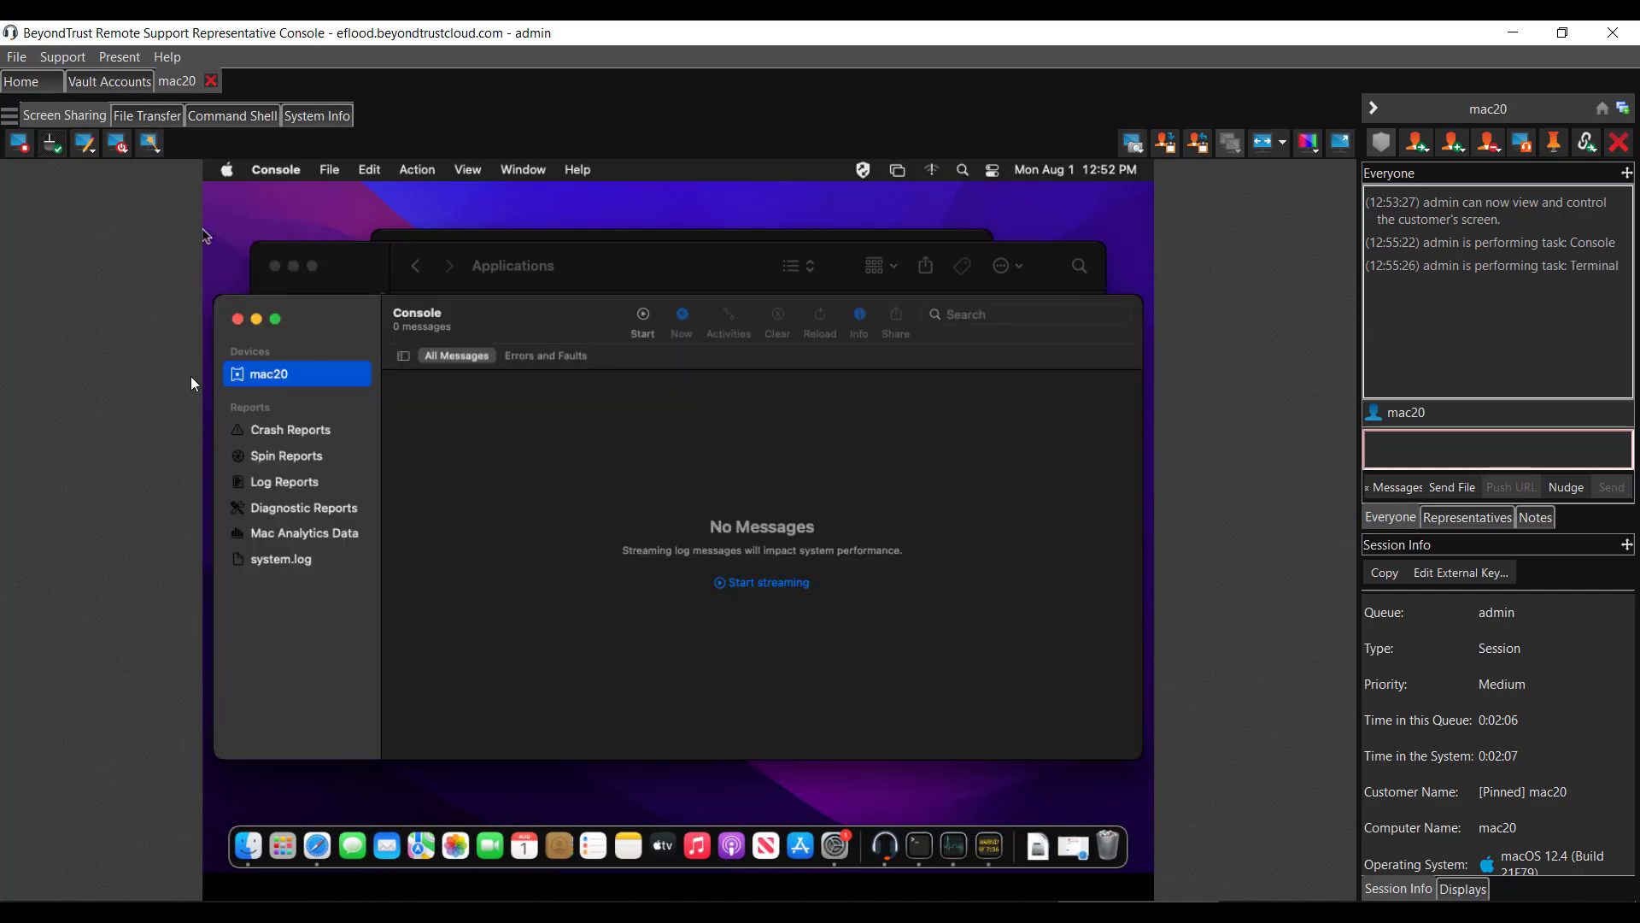
left_click(150, 149)
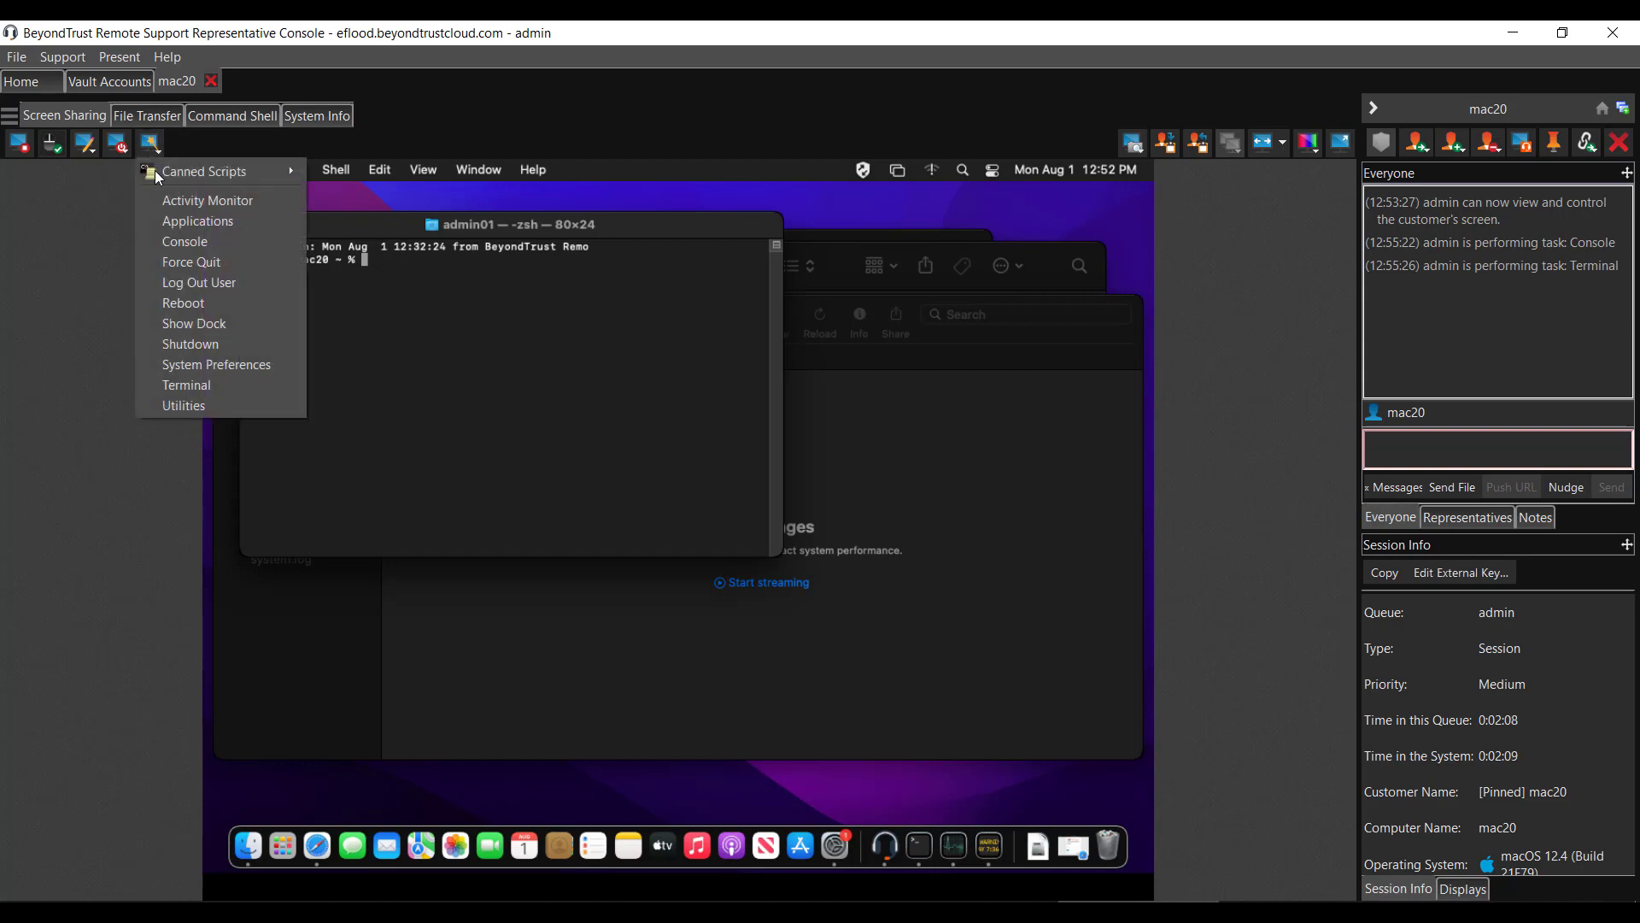
left_click(176, 214)
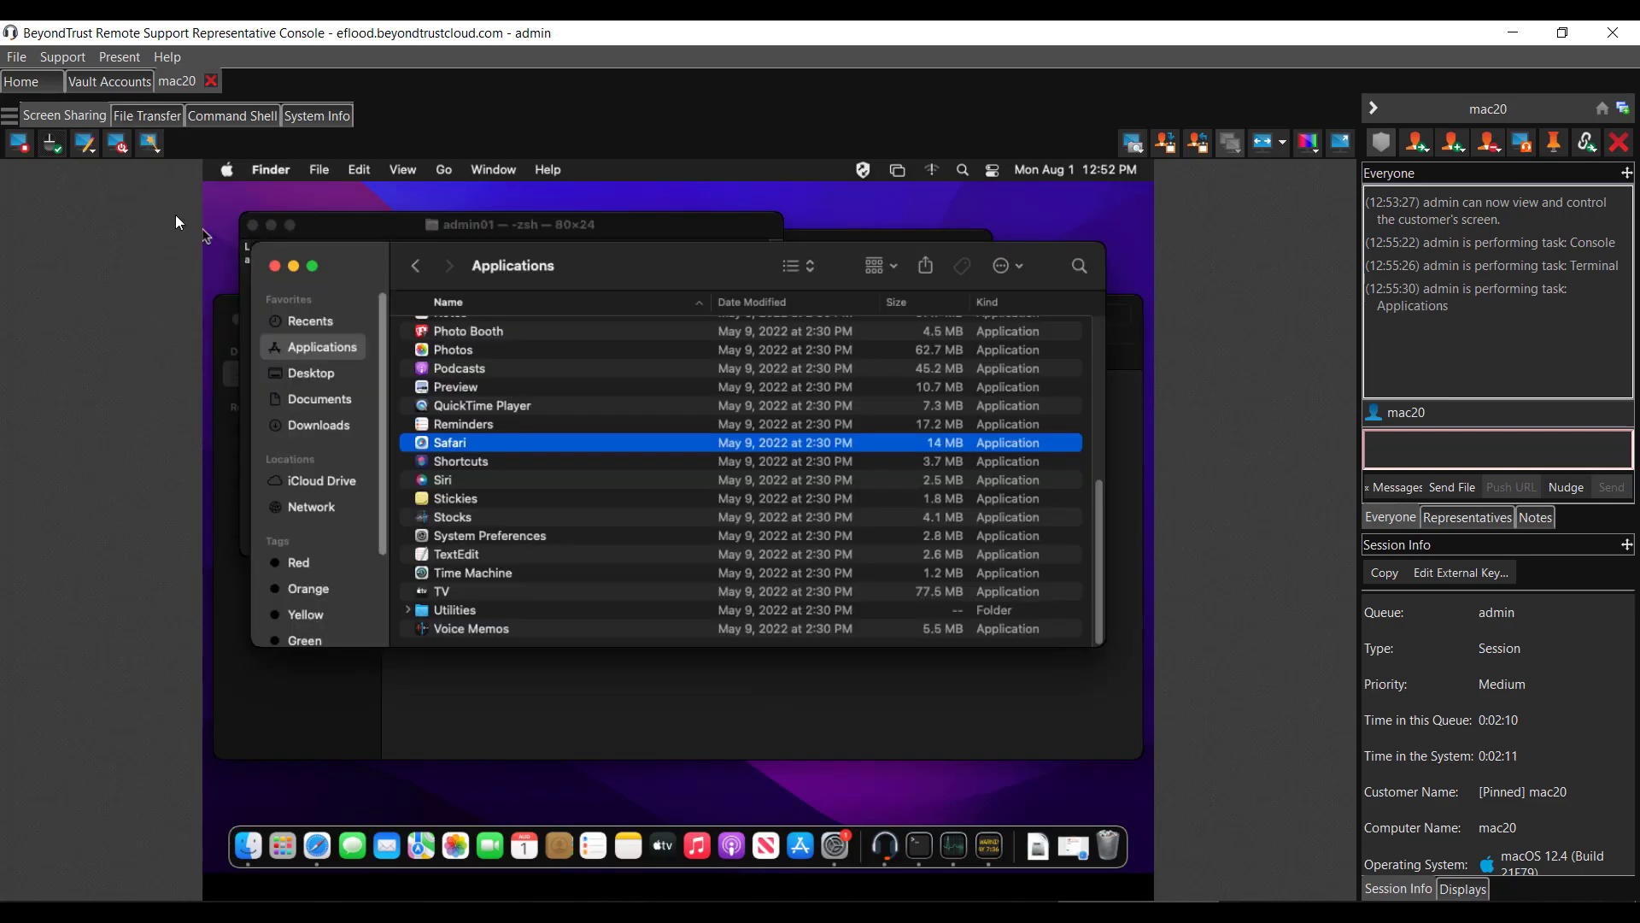
left_click(146, 151)
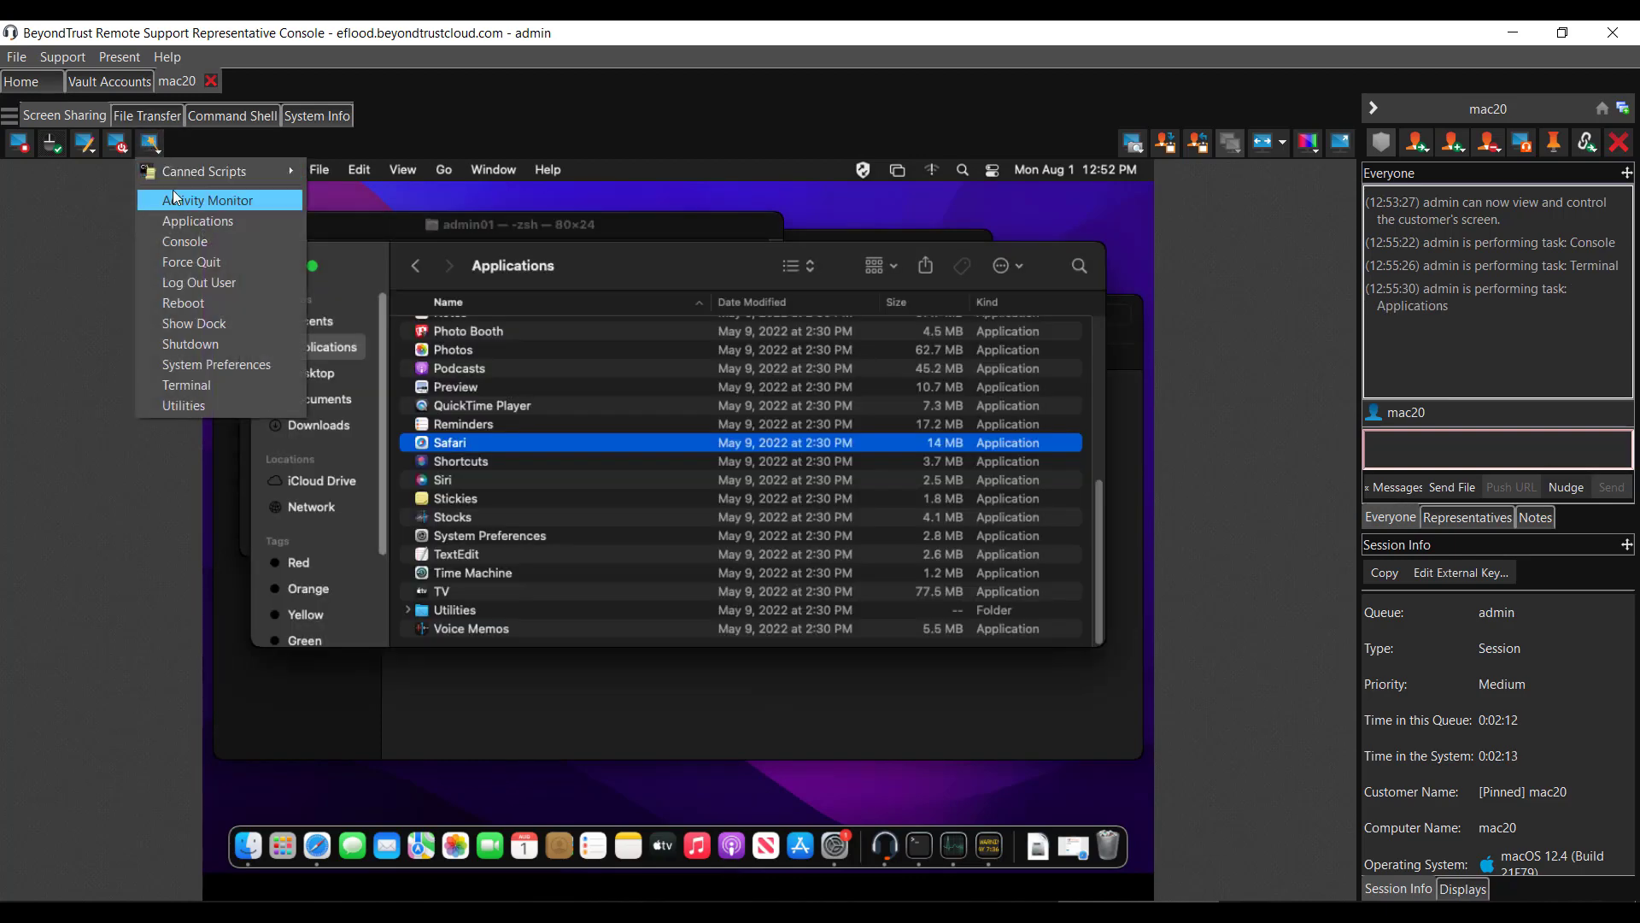
left_click(174, 197)
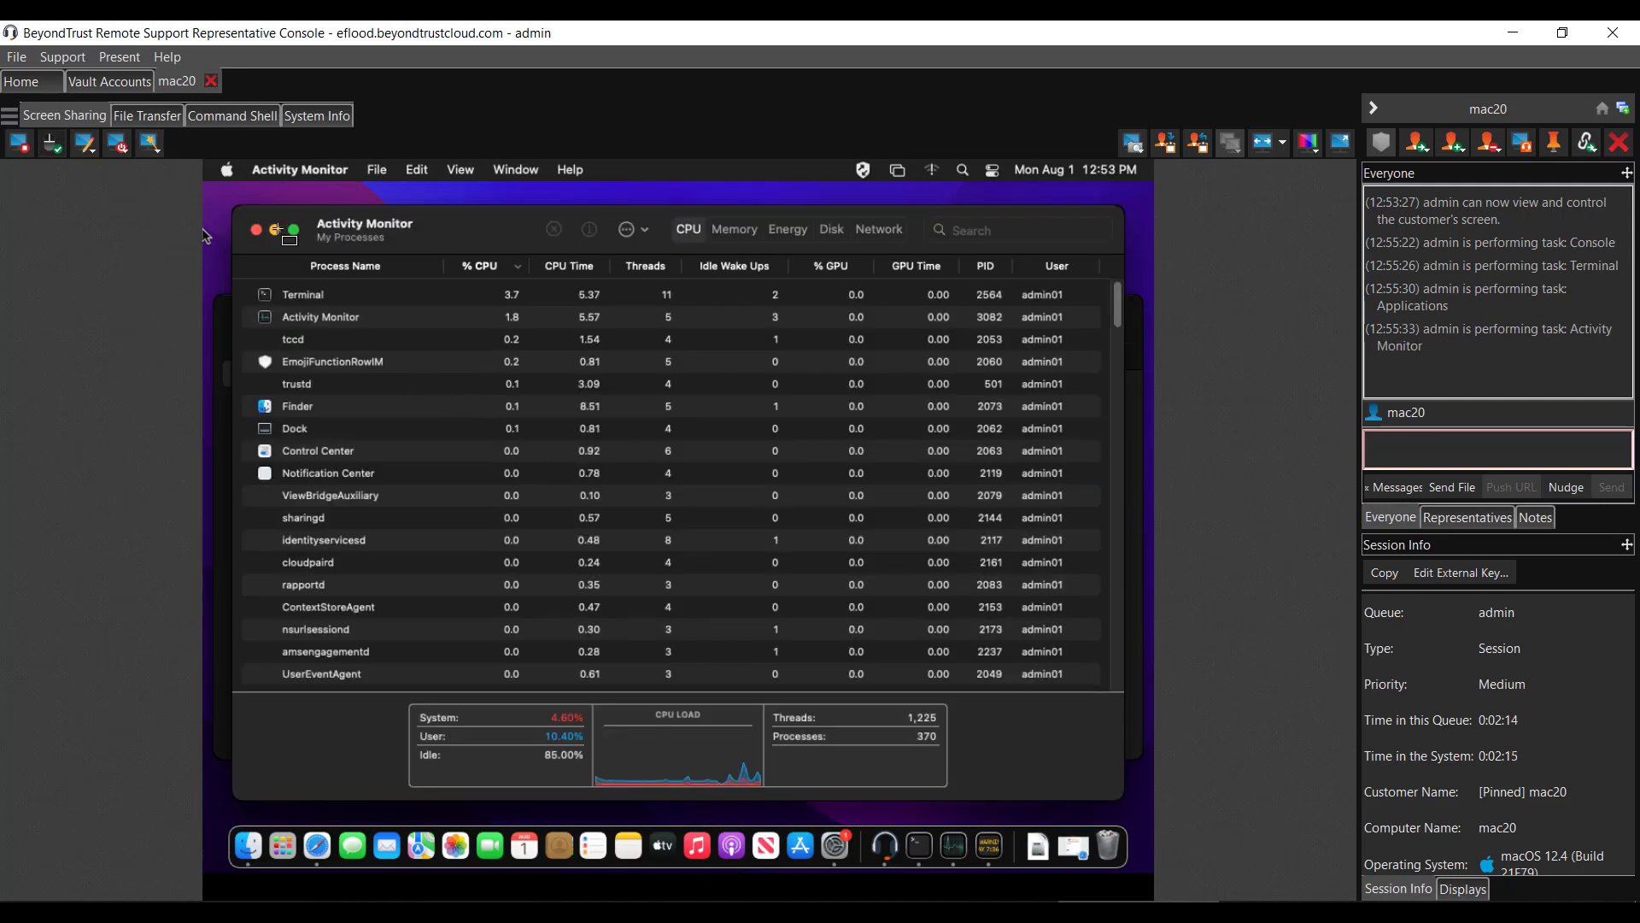
Step: Run the canned script Flush DNS Cache (Mac) from the Mac category on the remote machine and confirm its execution
left_click(147, 149)
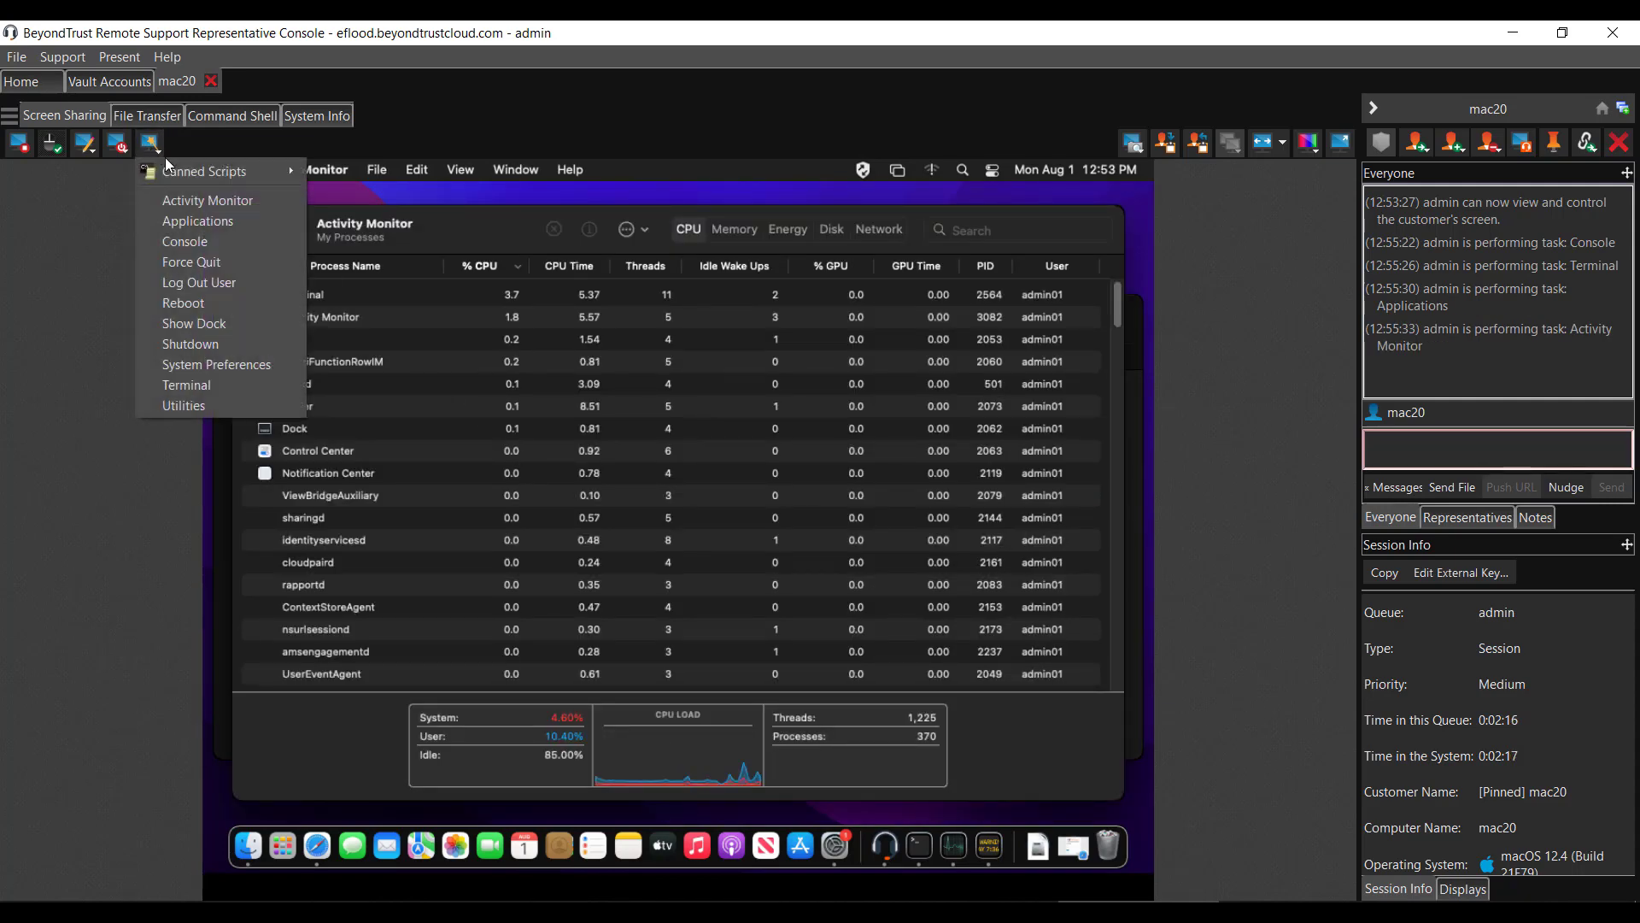
mouse_move(181, 164)
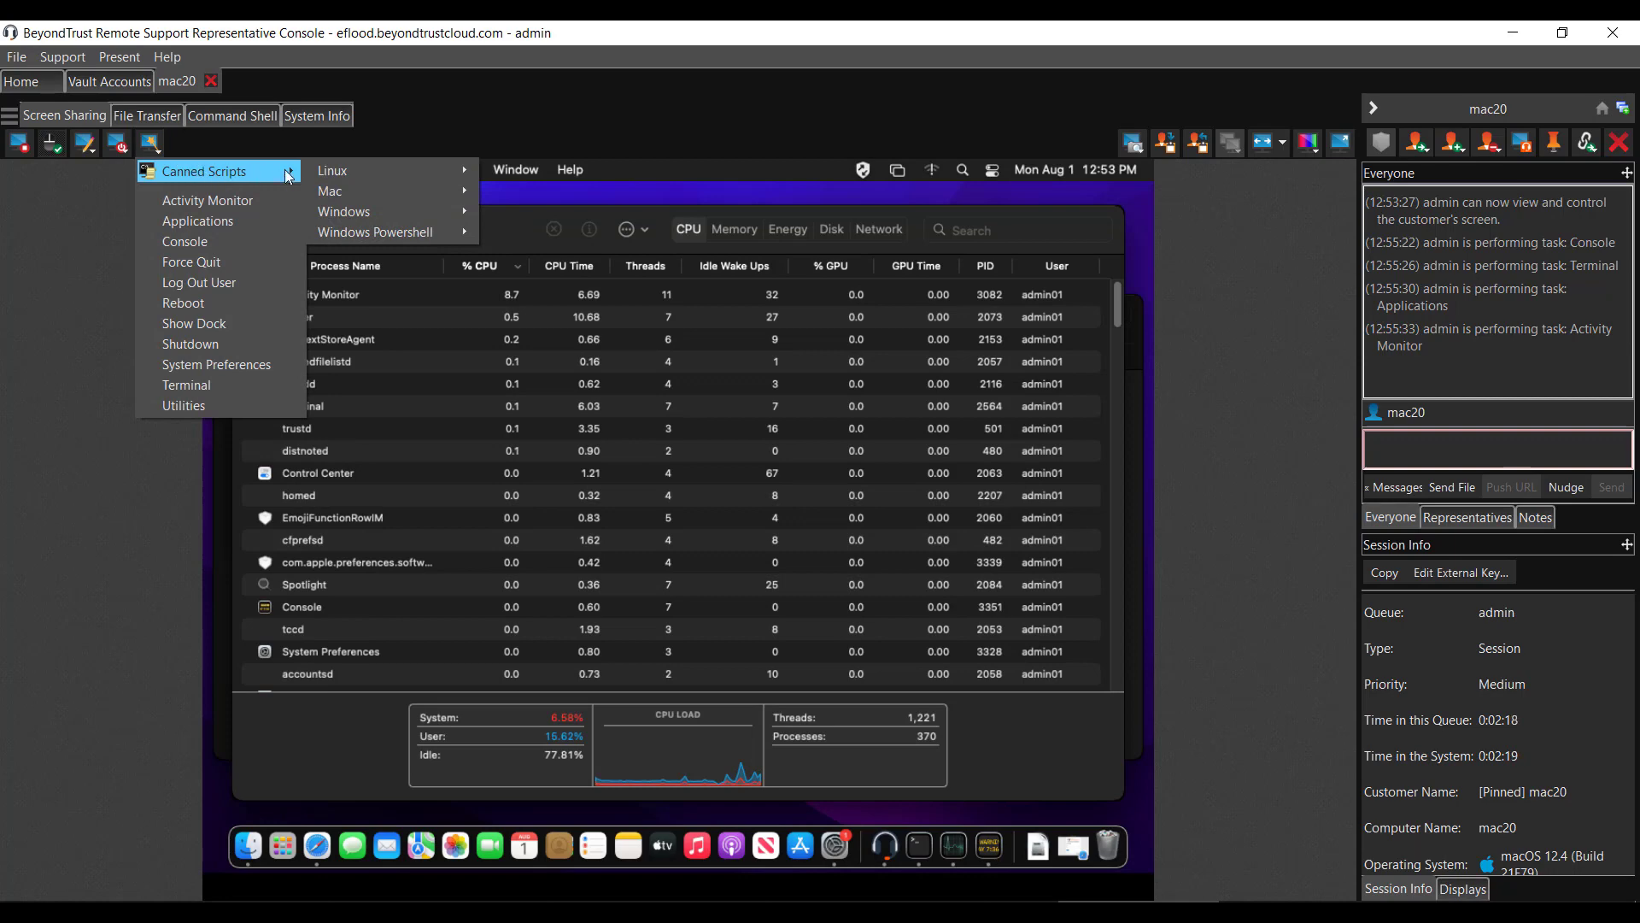
mouse_move(382, 167)
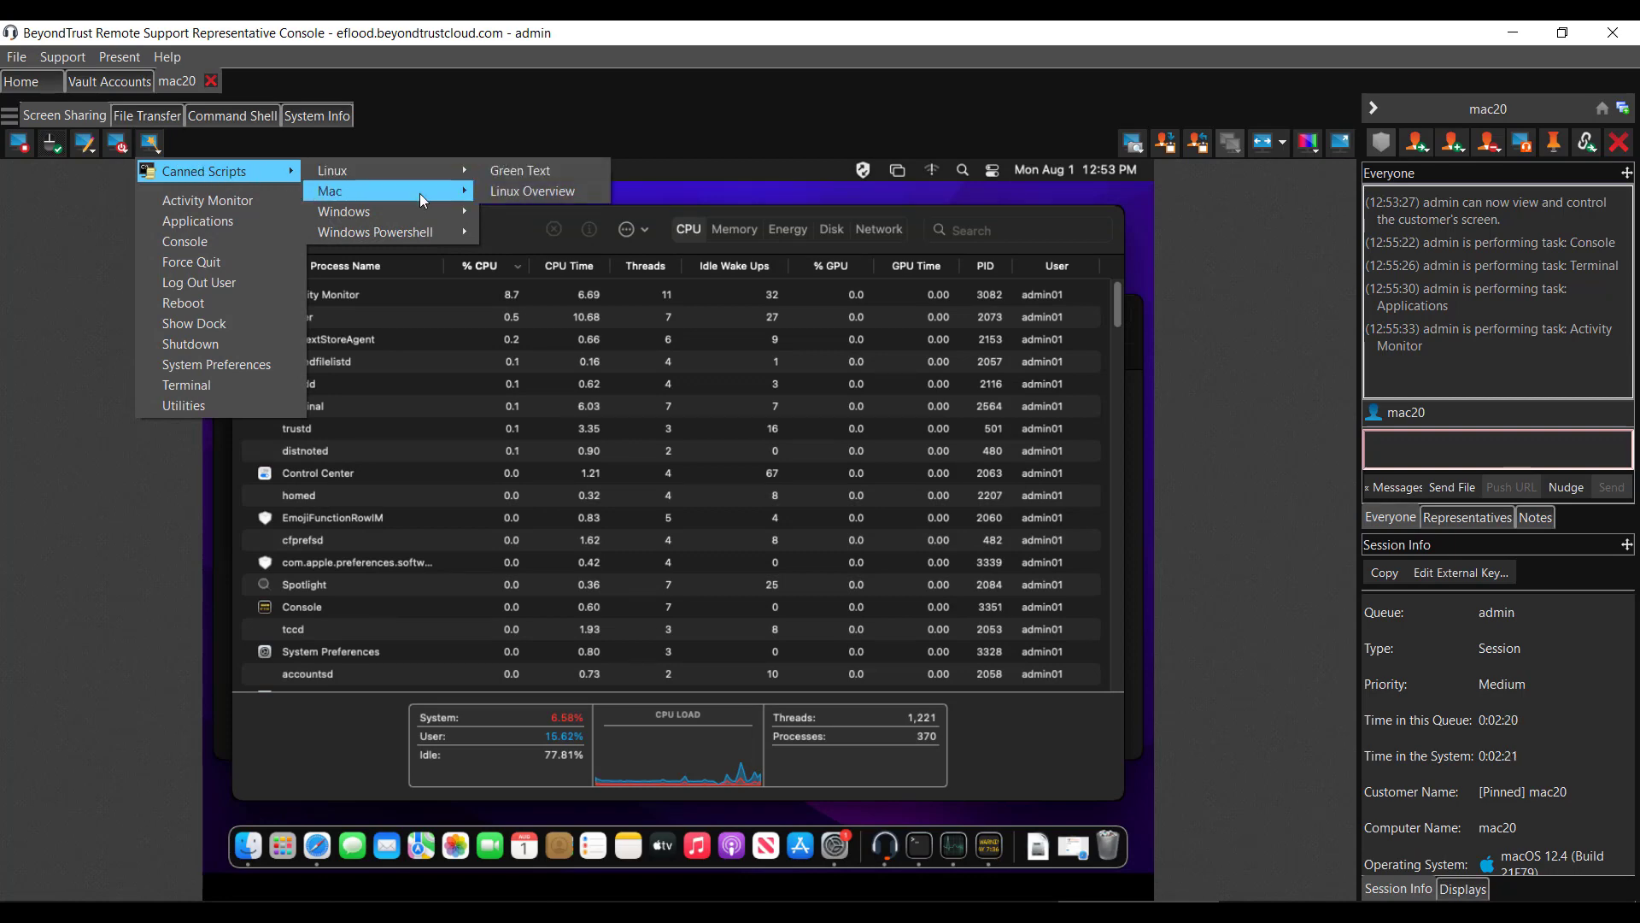
mouse_move(423, 194)
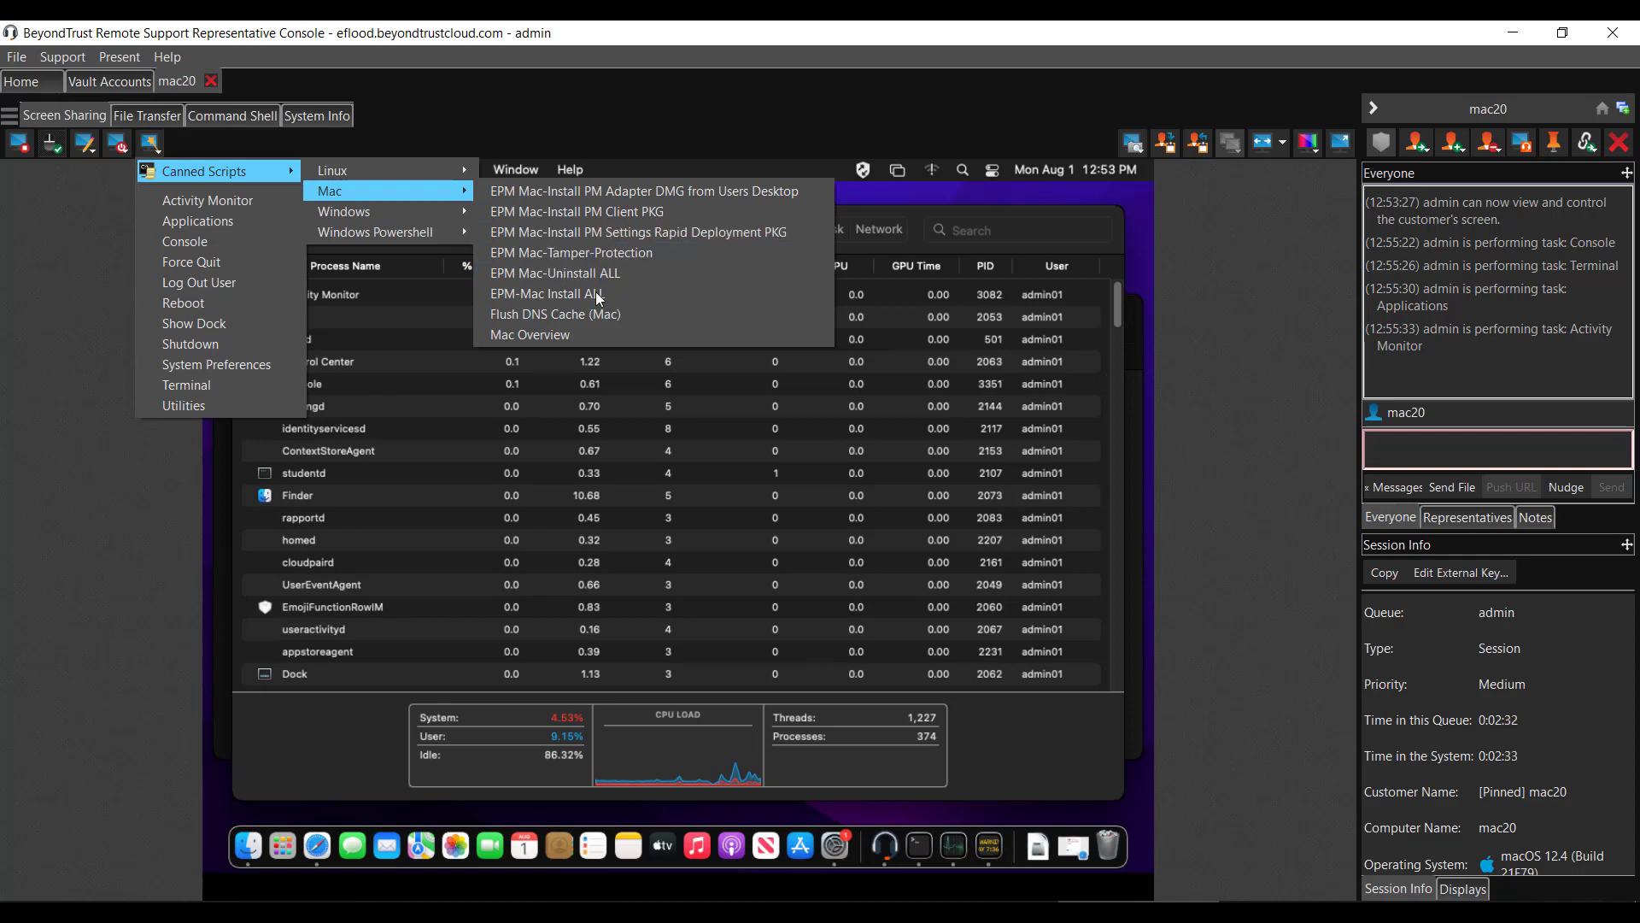
left_click(519, 313)
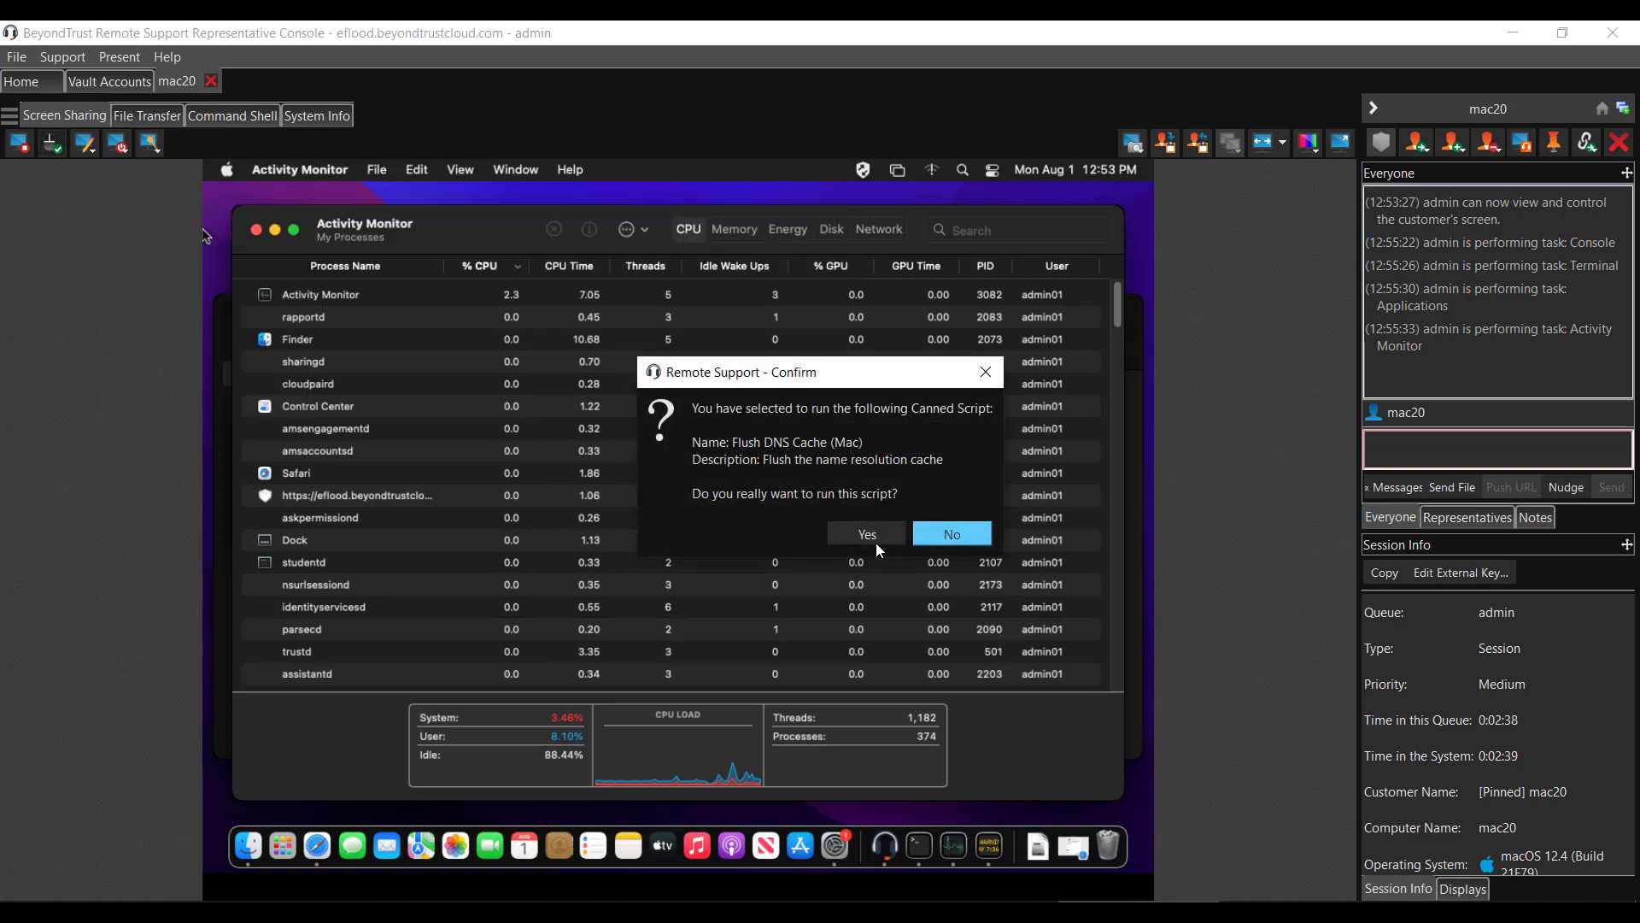
left_click(854, 537)
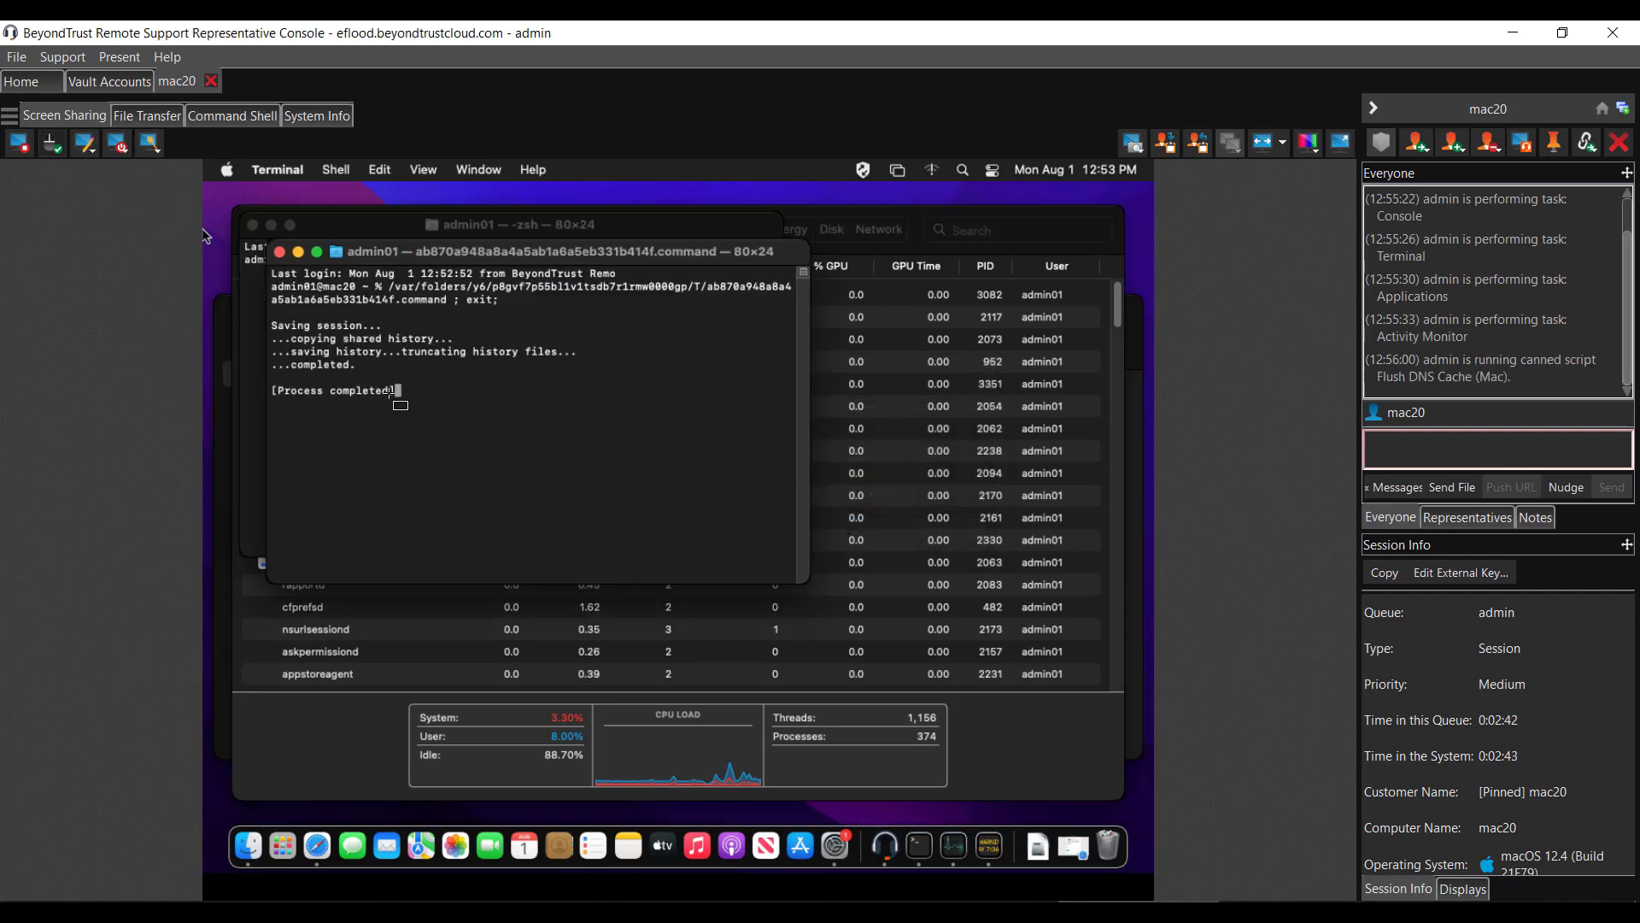
Step: Switch to Chrome, open the bookmarked eflood.beyondtrustcloud.com administrative interface, and log in as admin with the prefilled credentials
left_click(720, 869)
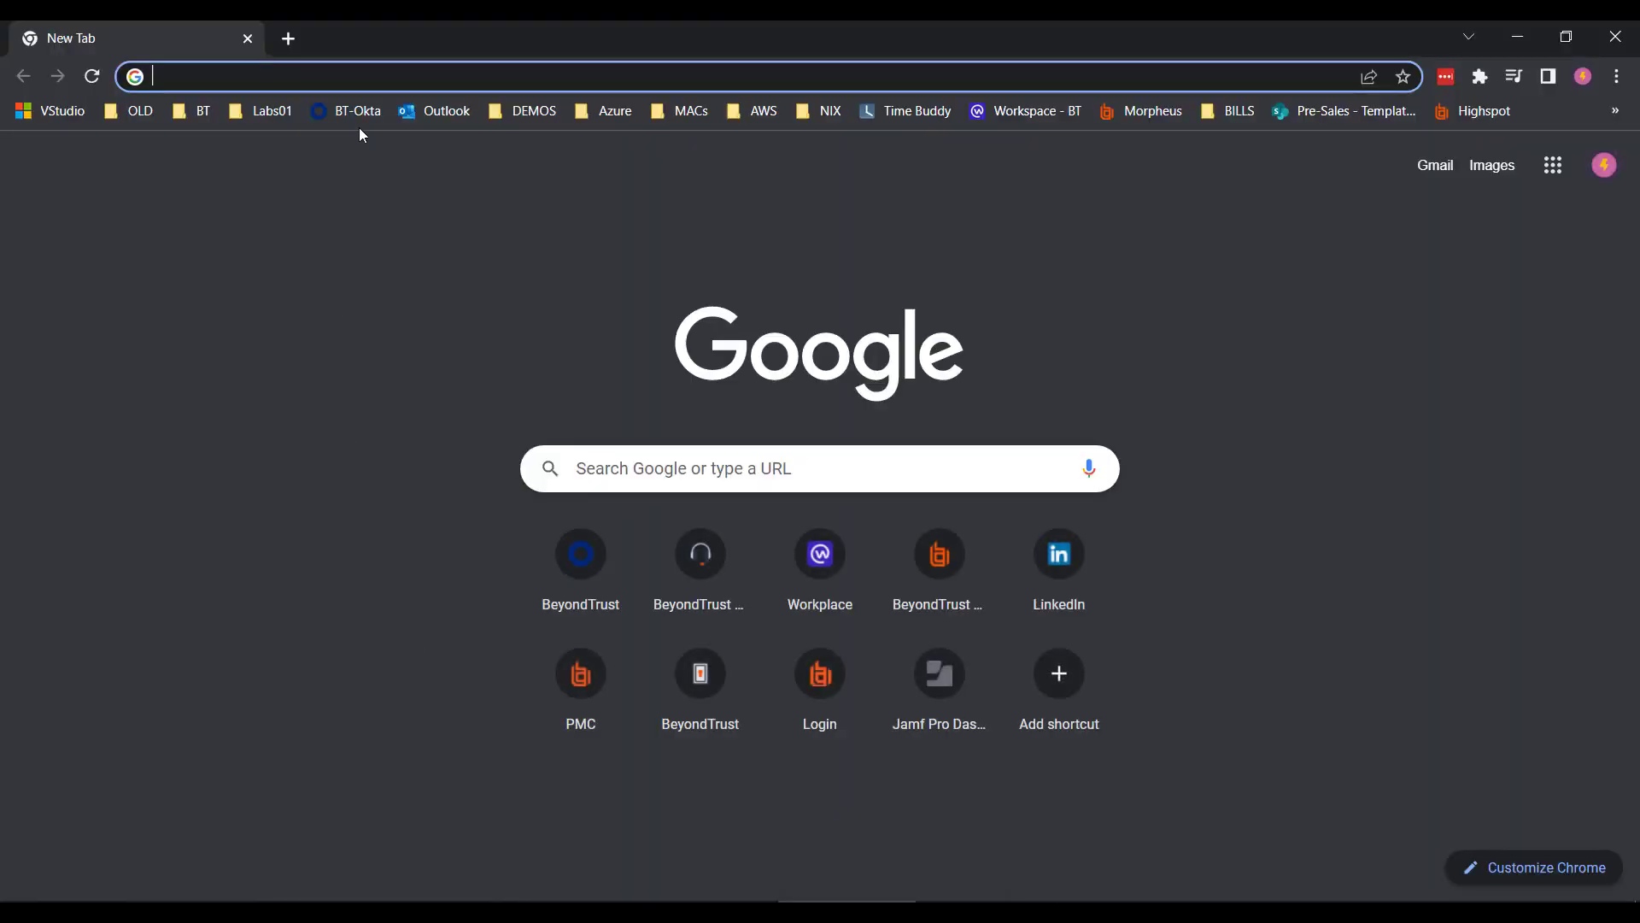
left_click(515, 111)
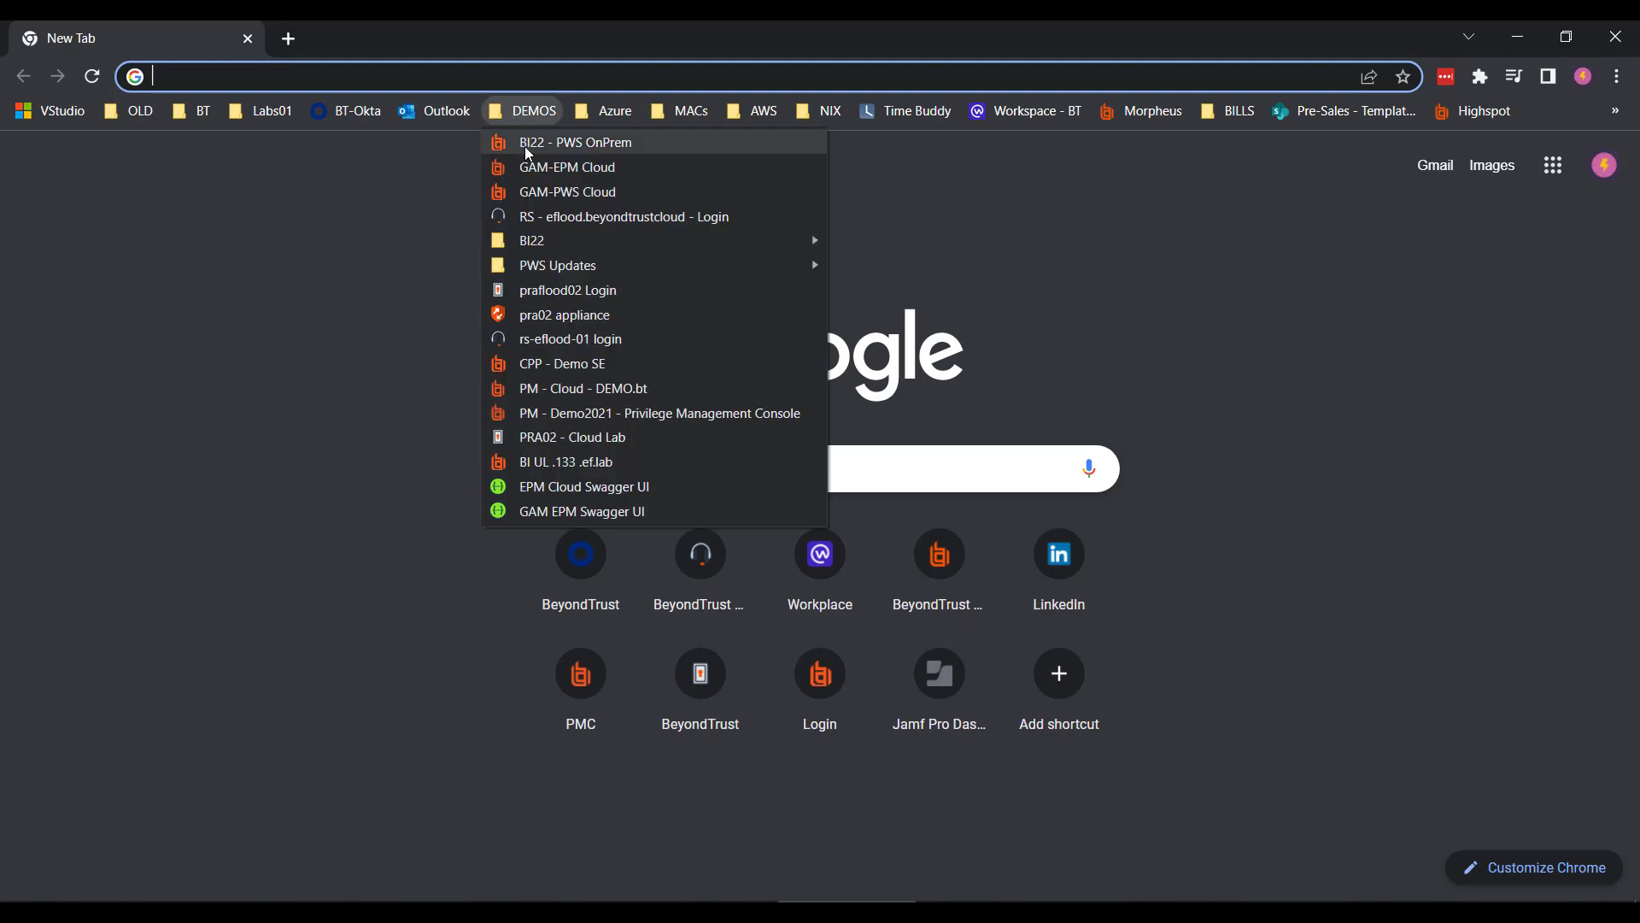
left_click(536, 212)
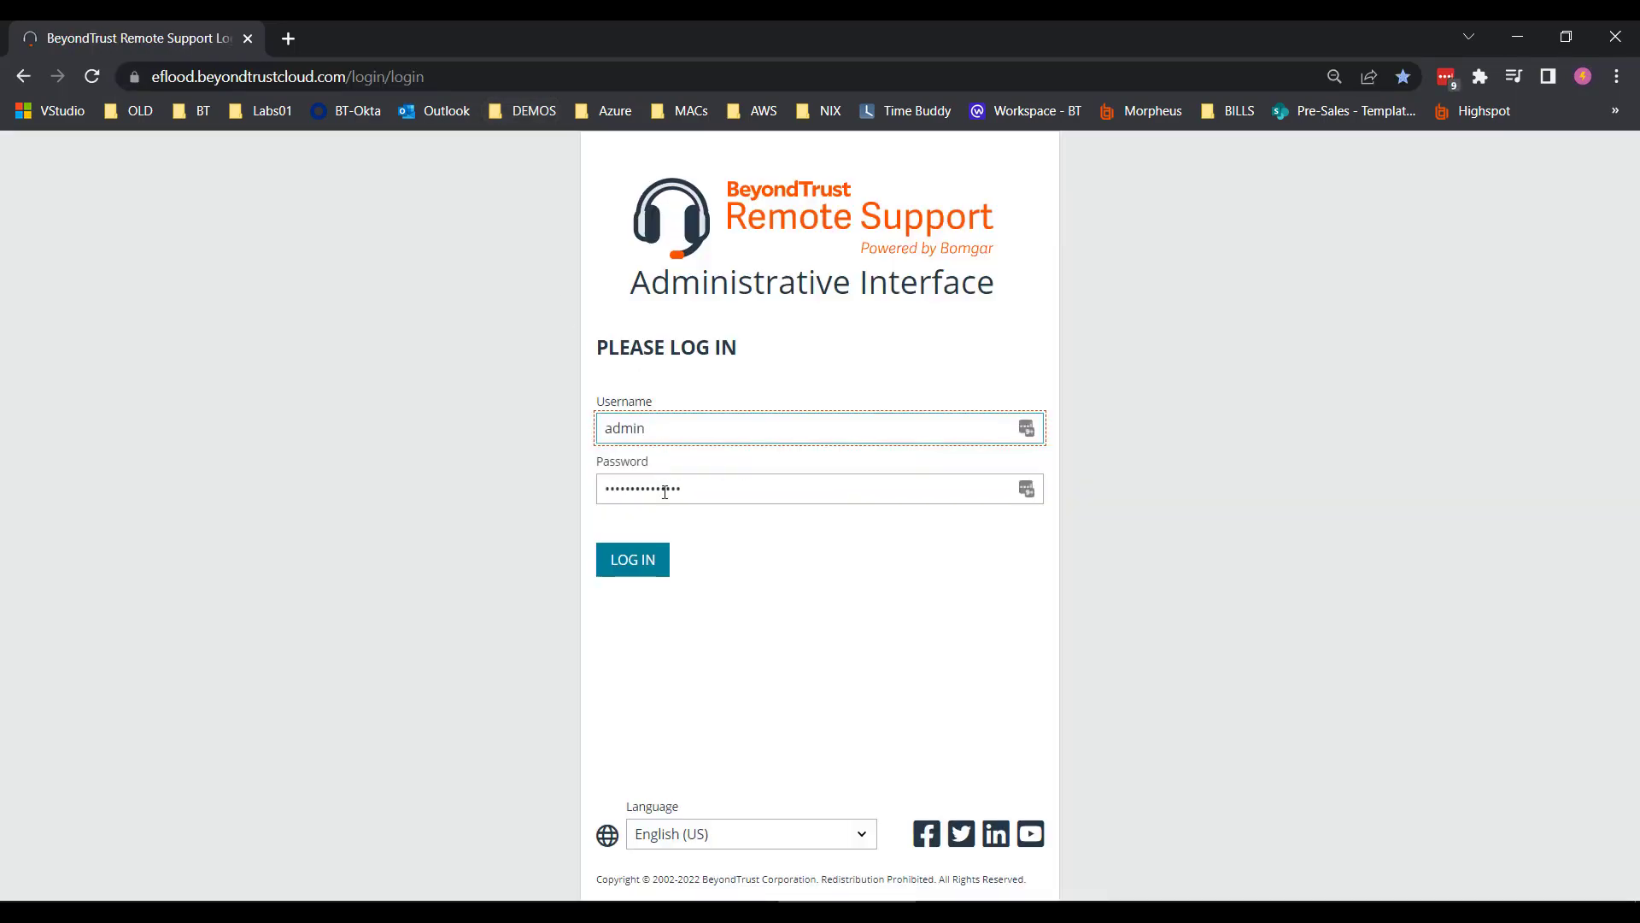
left_click(632, 571)
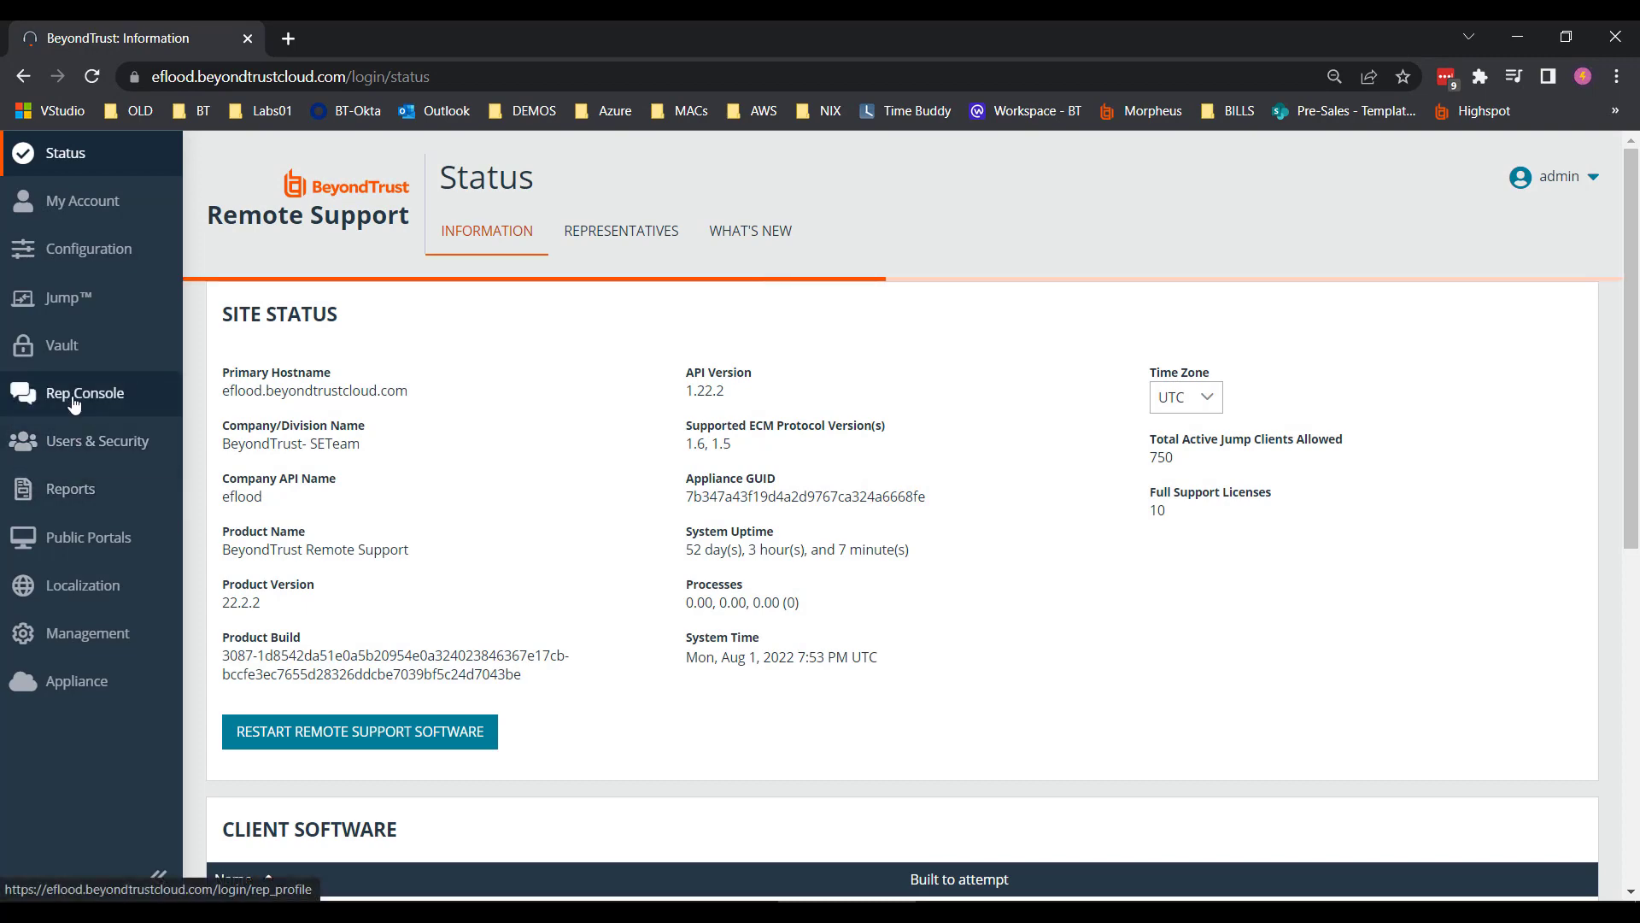
Step: Open the Flush DNS Cache (Mac) canned script for editing in the Rep Console settings
left_click(74, 394)
left_click(942, 246)
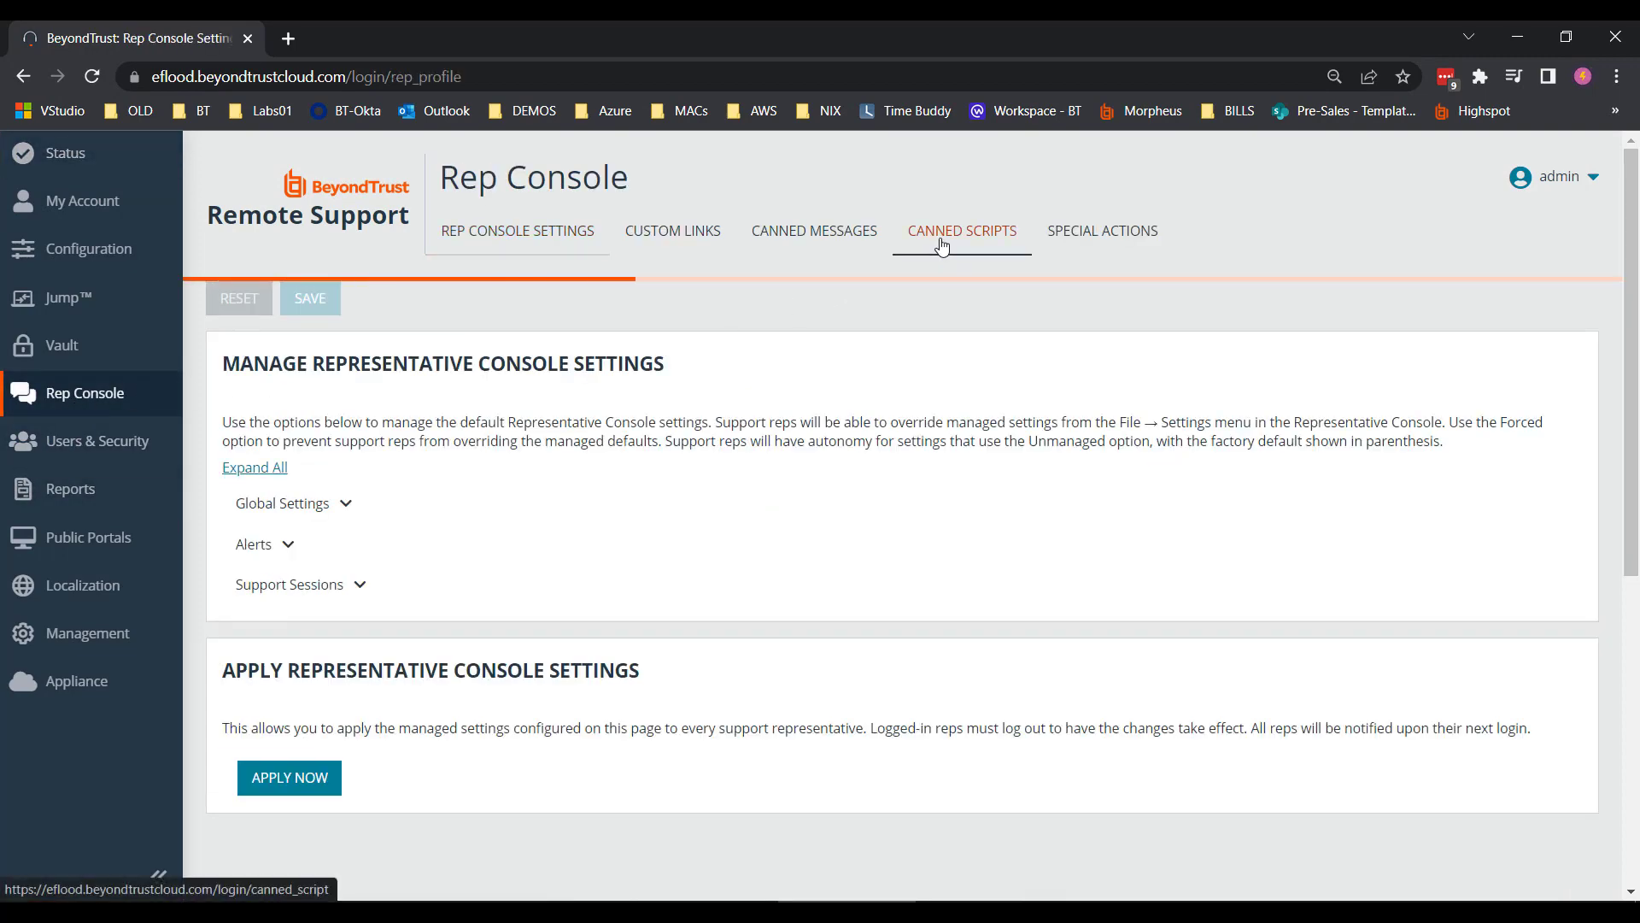
scroll(529, 713, "down", 1)
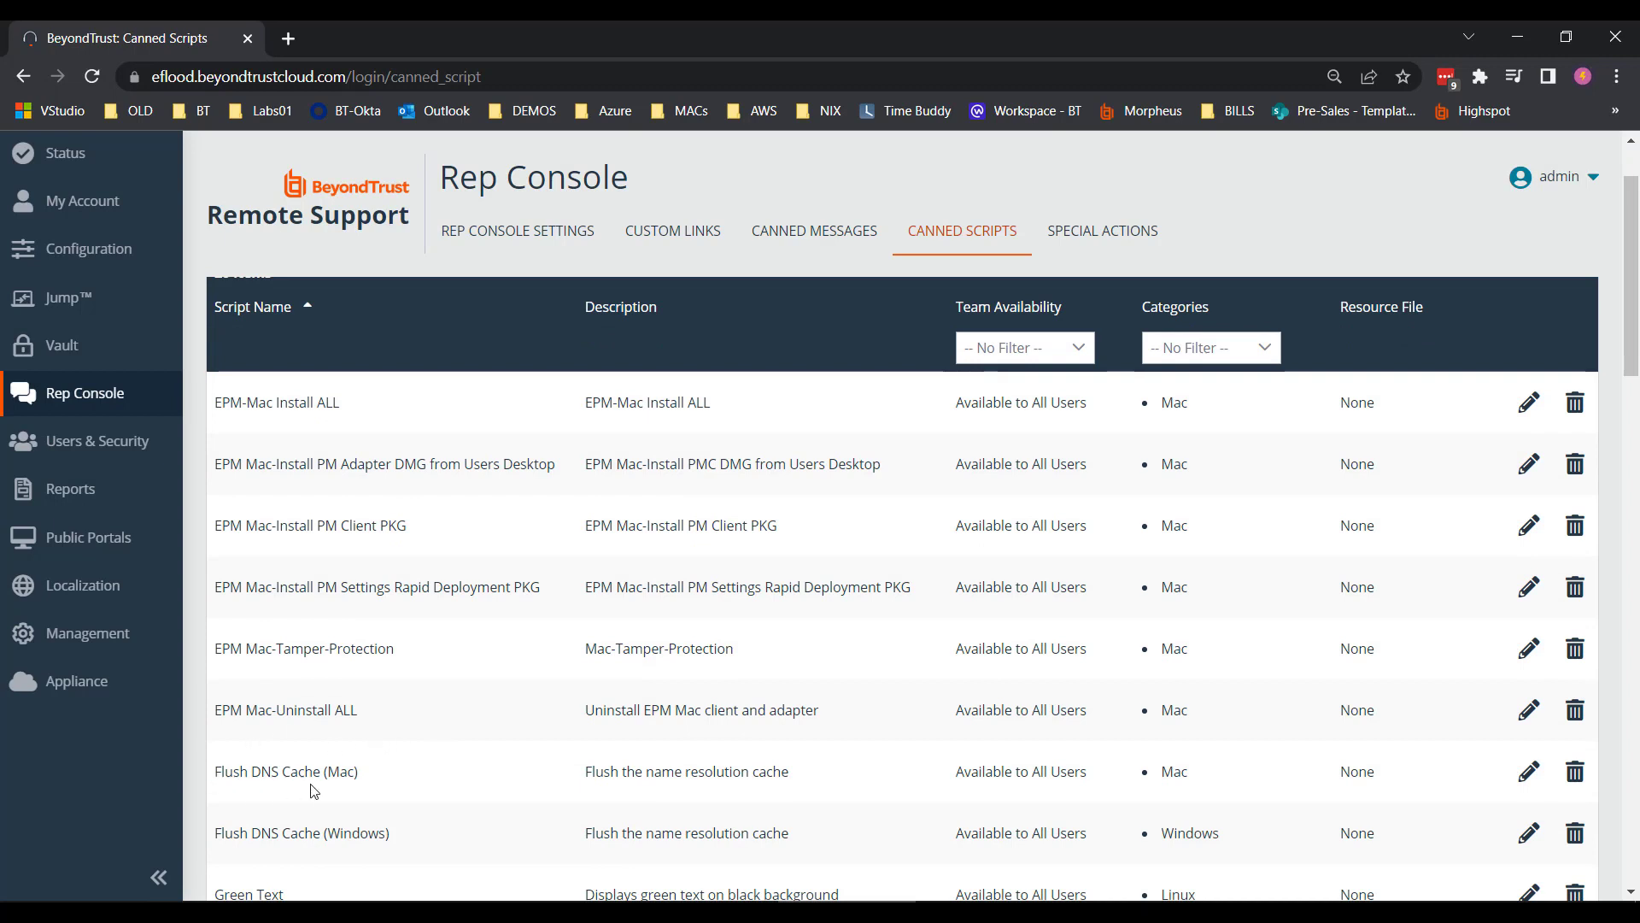
left_click(1530, 772)
Step: Examine the script's command sequence, team availability, categories, resource file and elevation mode, and leave the editor without saving
scroll(290, 543, "down", 2)
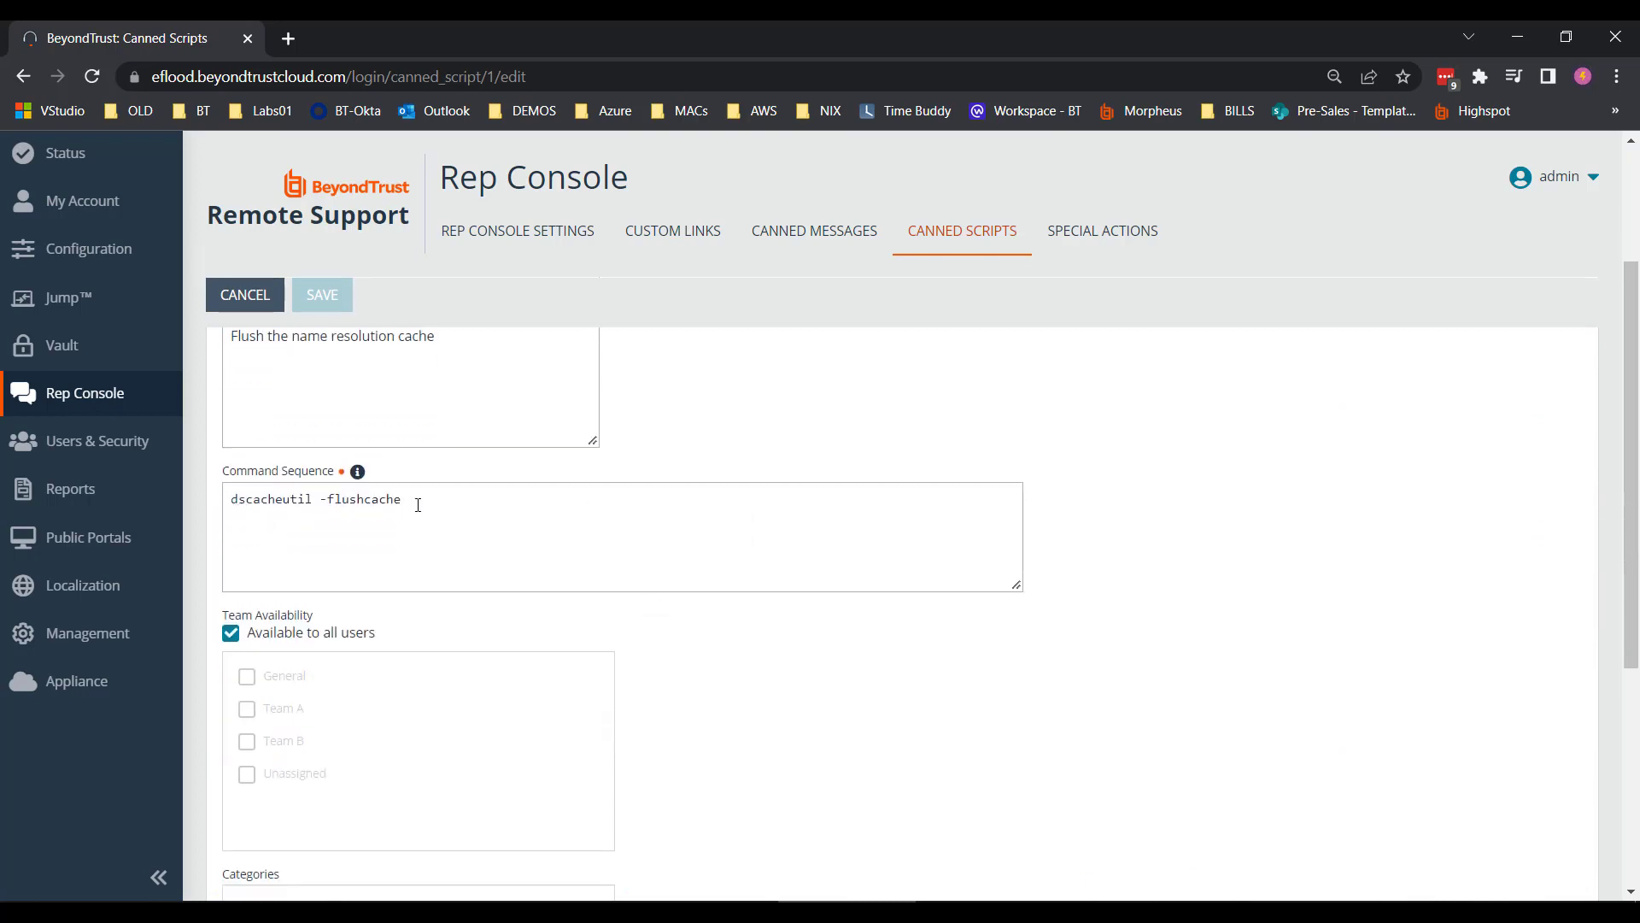
scroll(420, 505, "up", 1)
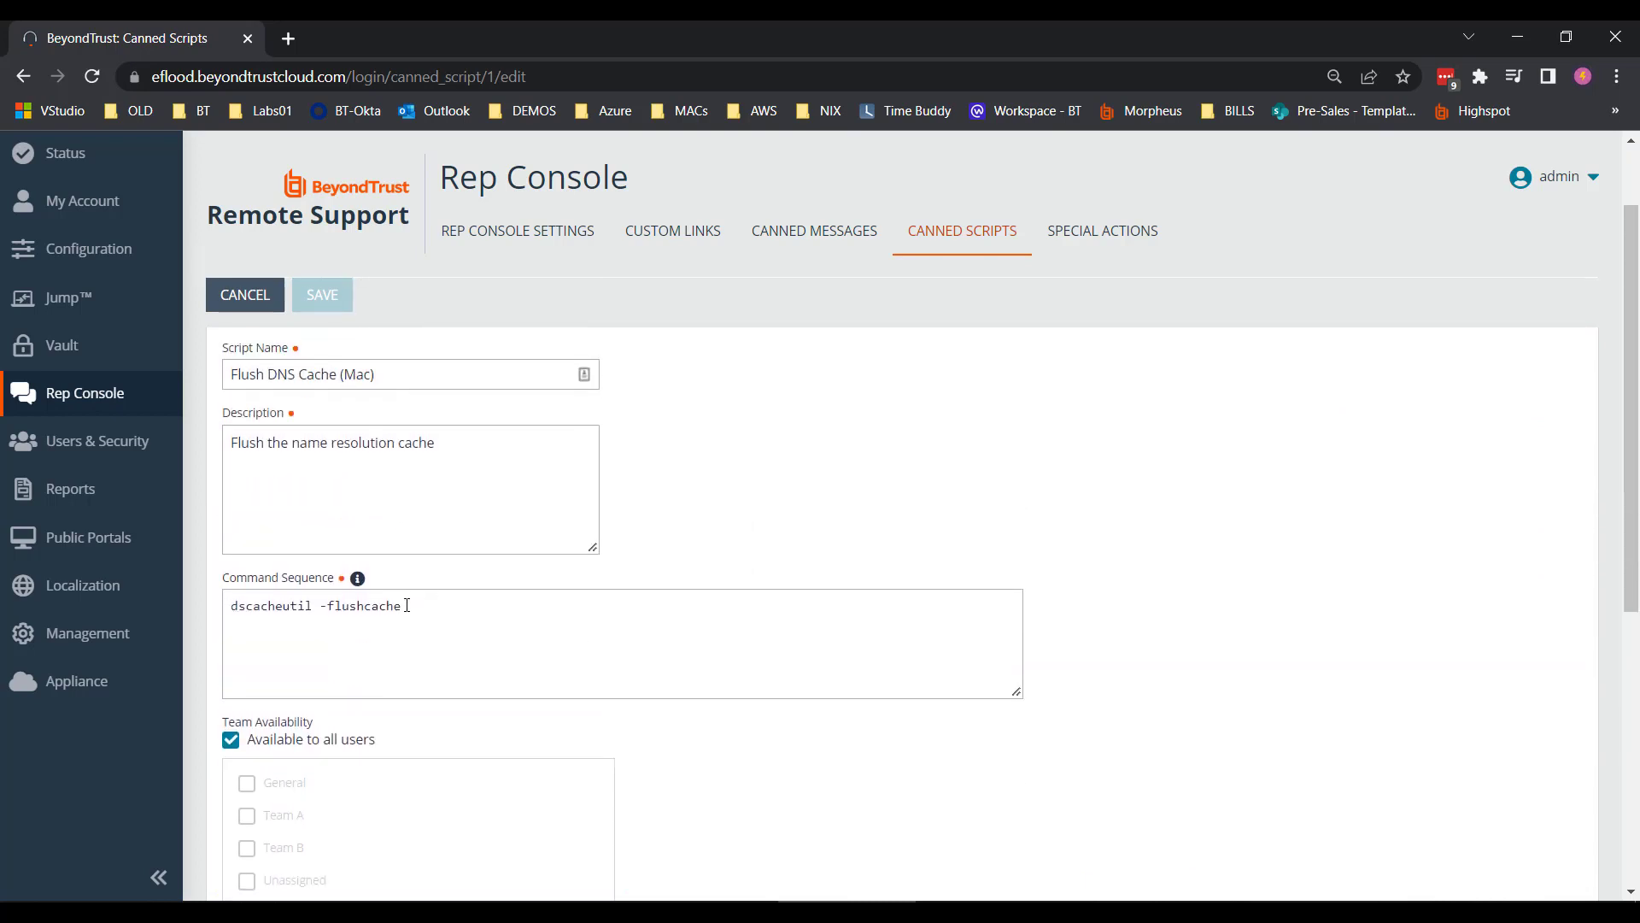
scroll(659, 627, "down", 4)
scroll(649, 615, "down", 2)
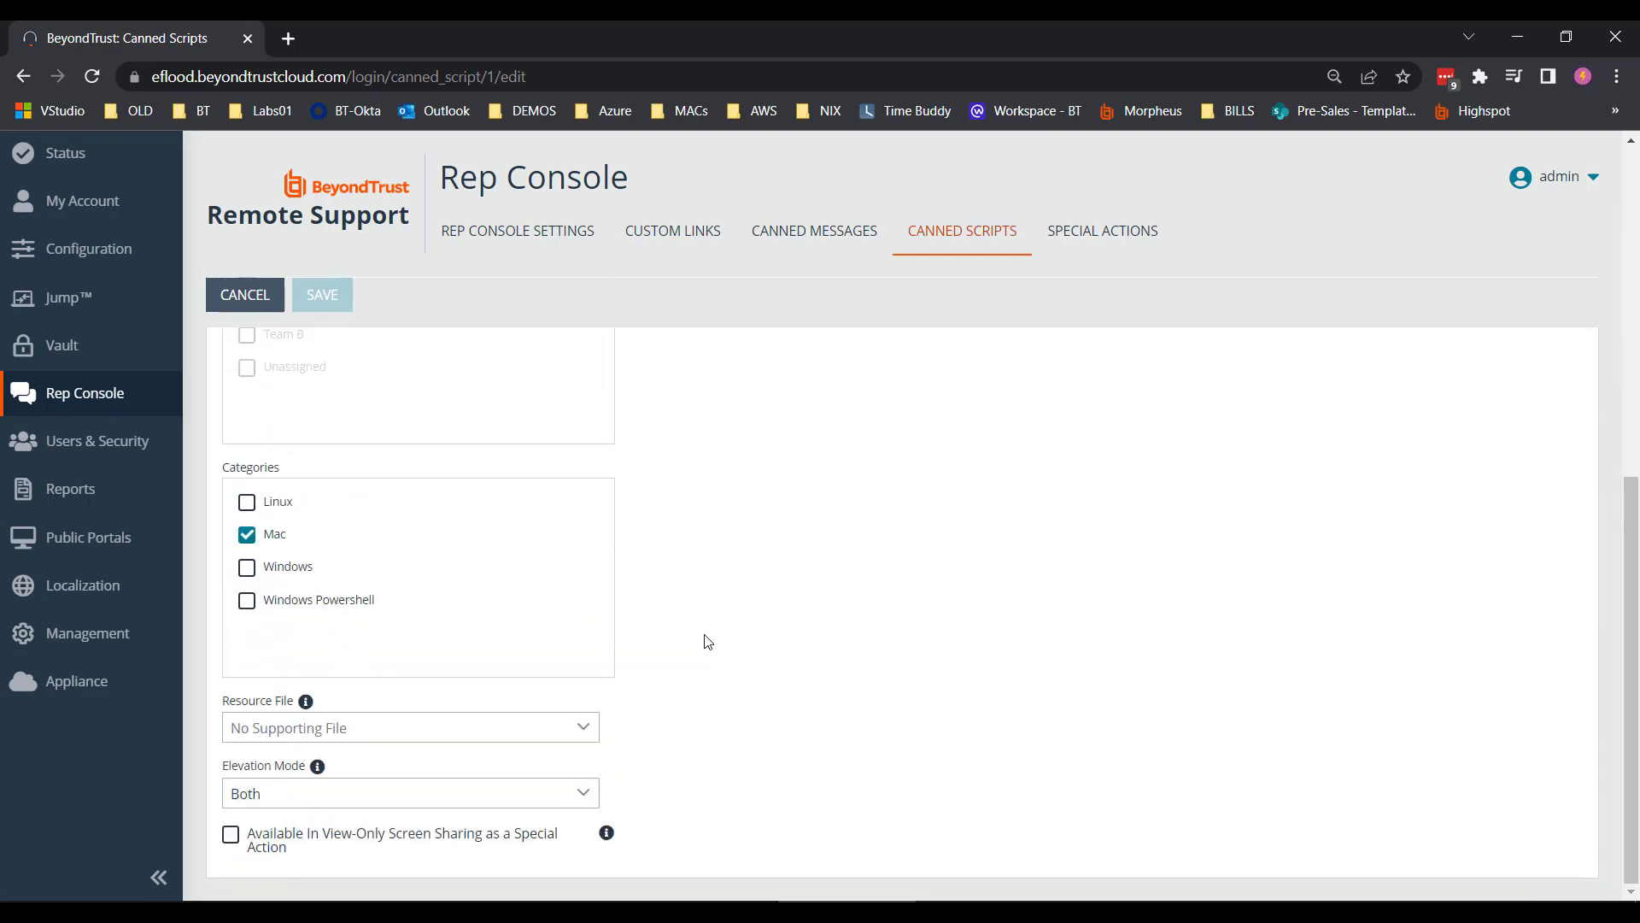
scroll(705, 642, "up", 6)
left_click(245, 294)
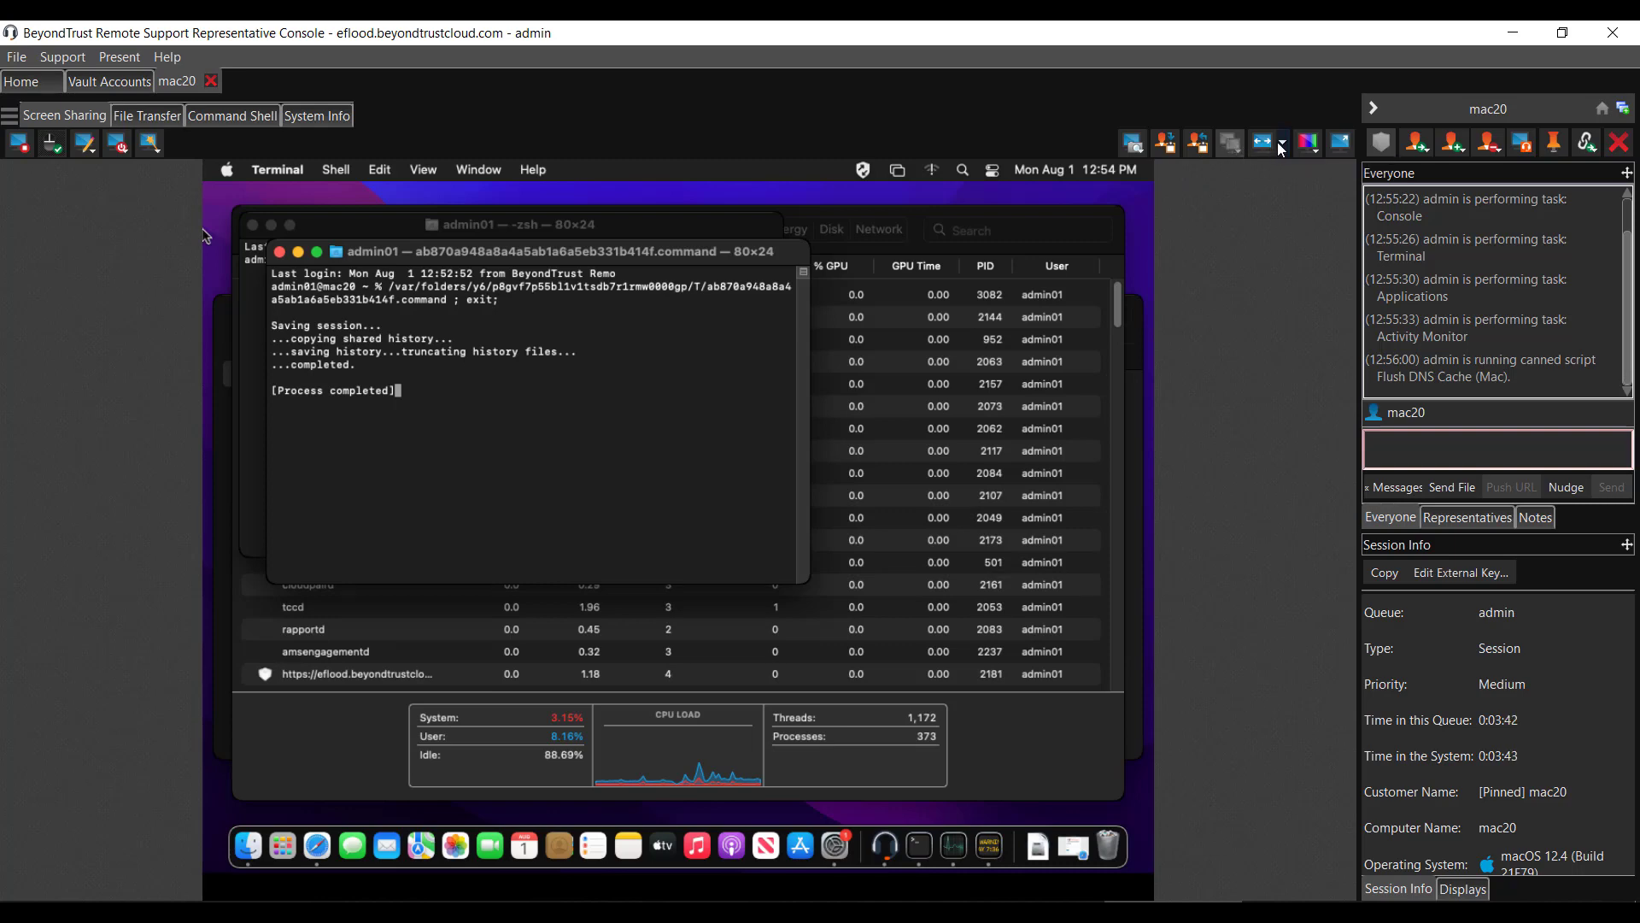
Step: Return to the Representative Console, and switch mac20's screen sharing quality to Lossless and then to Best Performance
left_click_drag(1275, 167, 1268, 167)
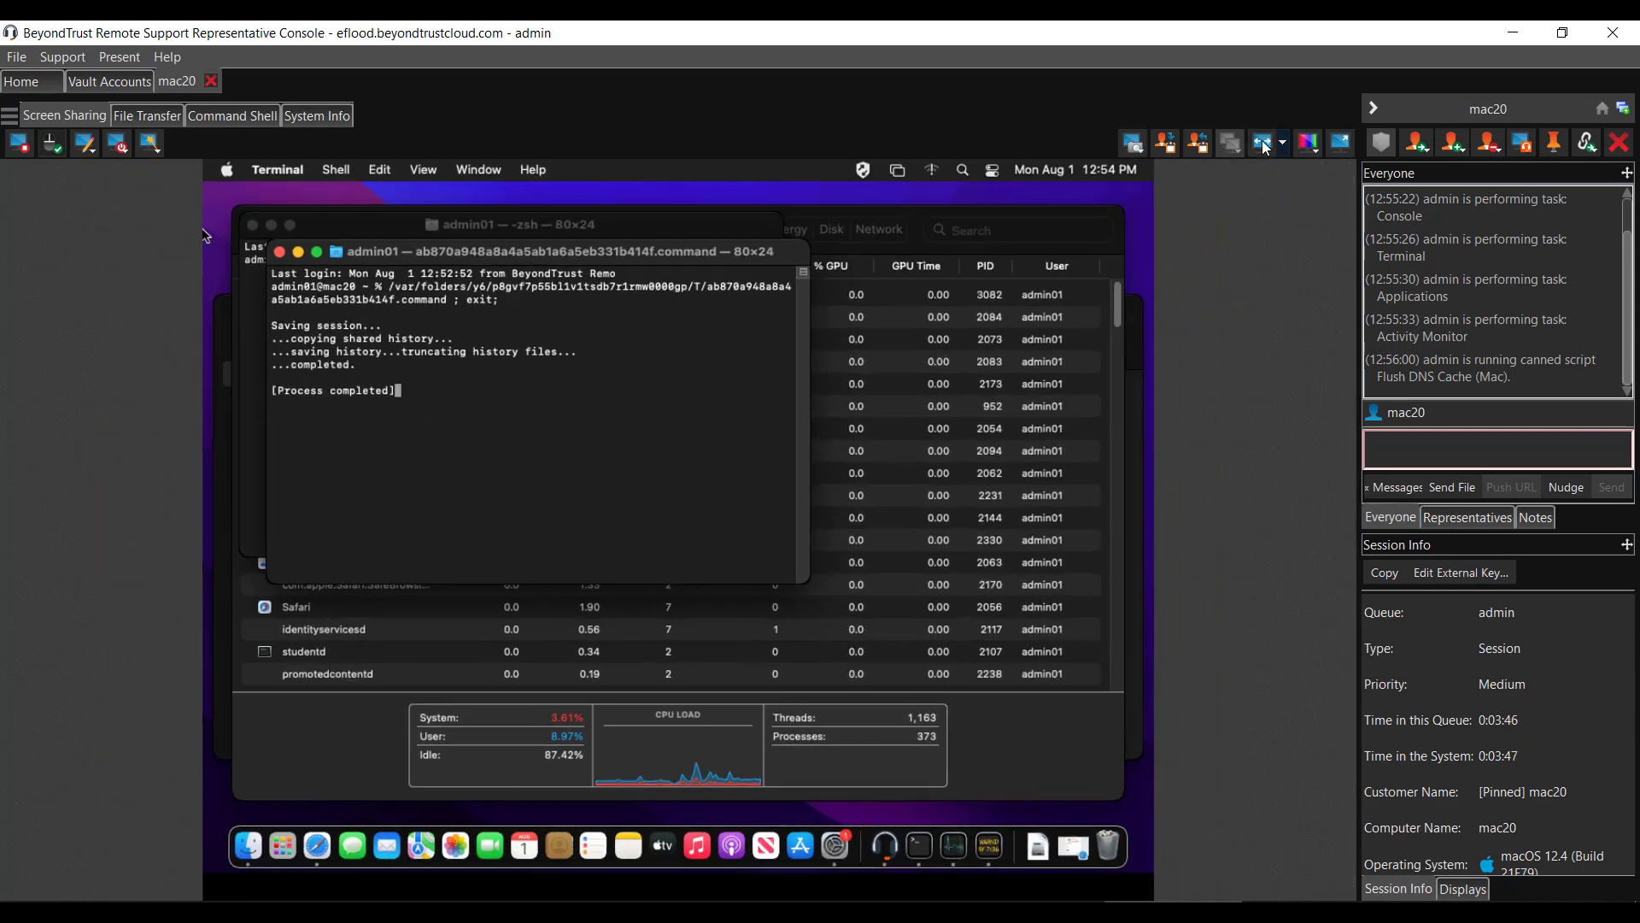
left_click(1316, 152)
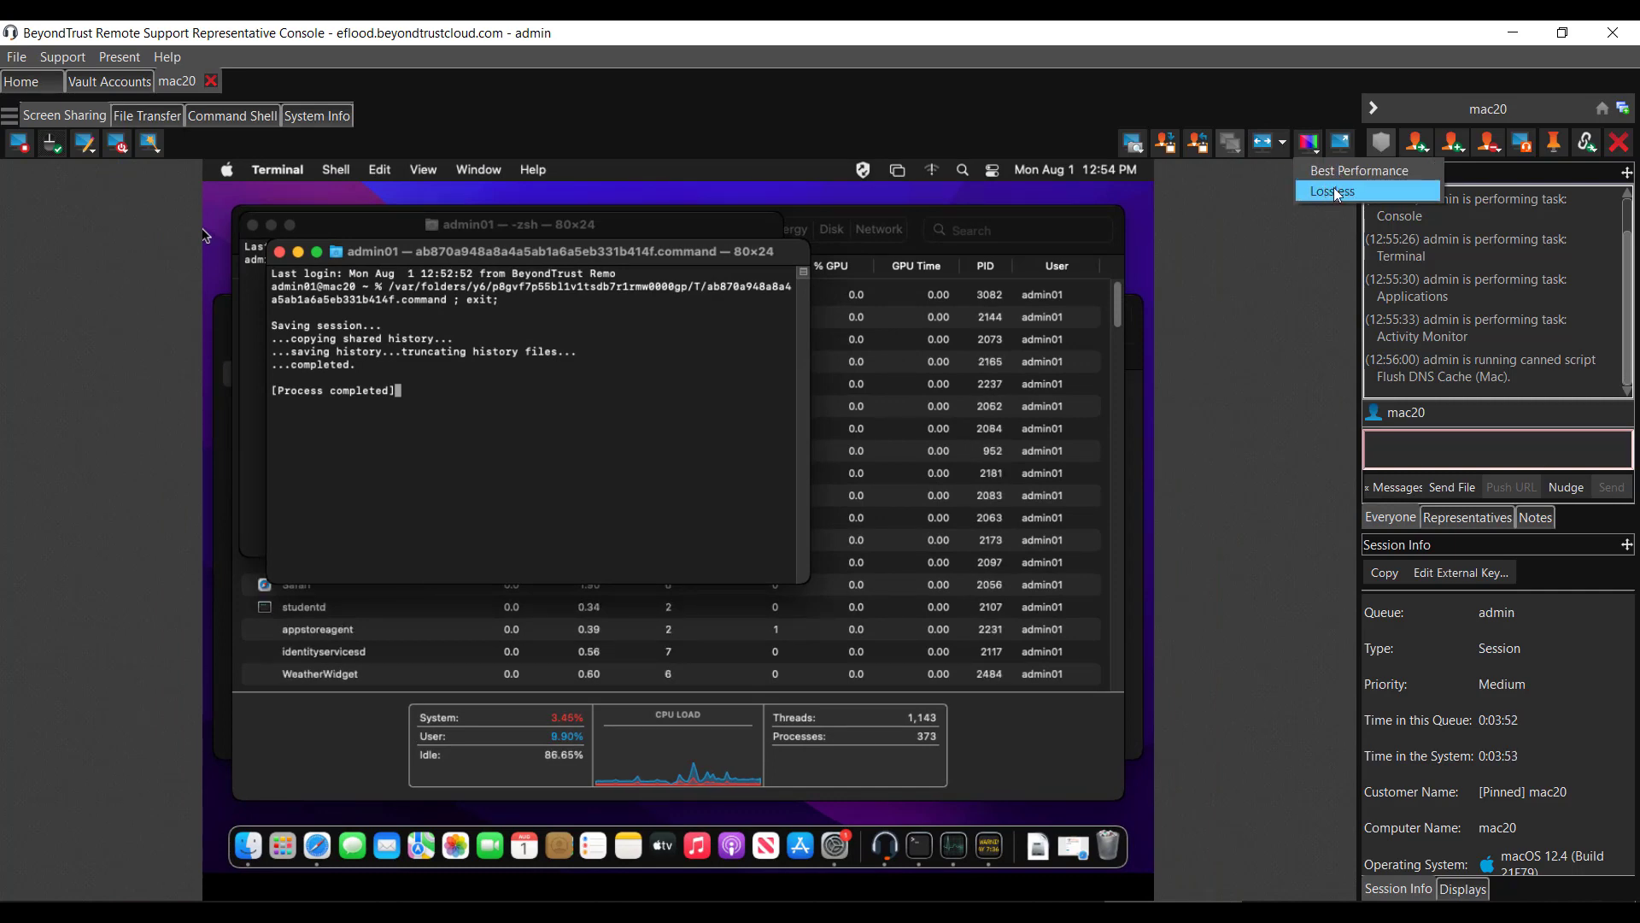
left_click(1335, 193)
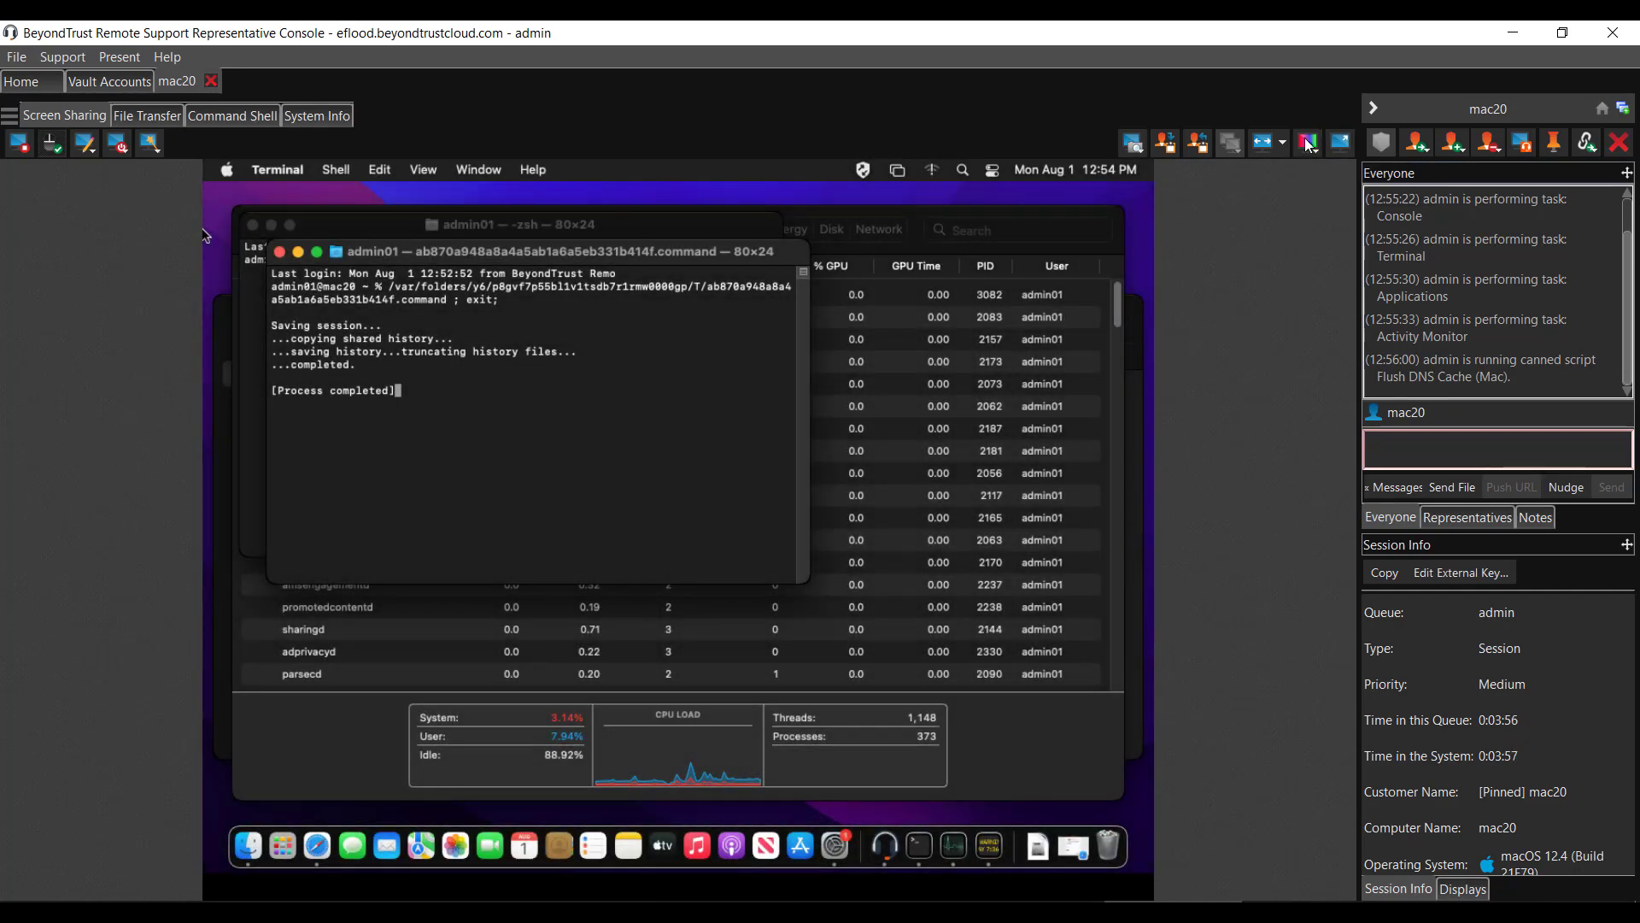
left_click(1306, 142)
left_click(1336, 169)
Step: View the shared mac20 screen in full-screen mode and return to the normal console view
left_click(1341, 145)
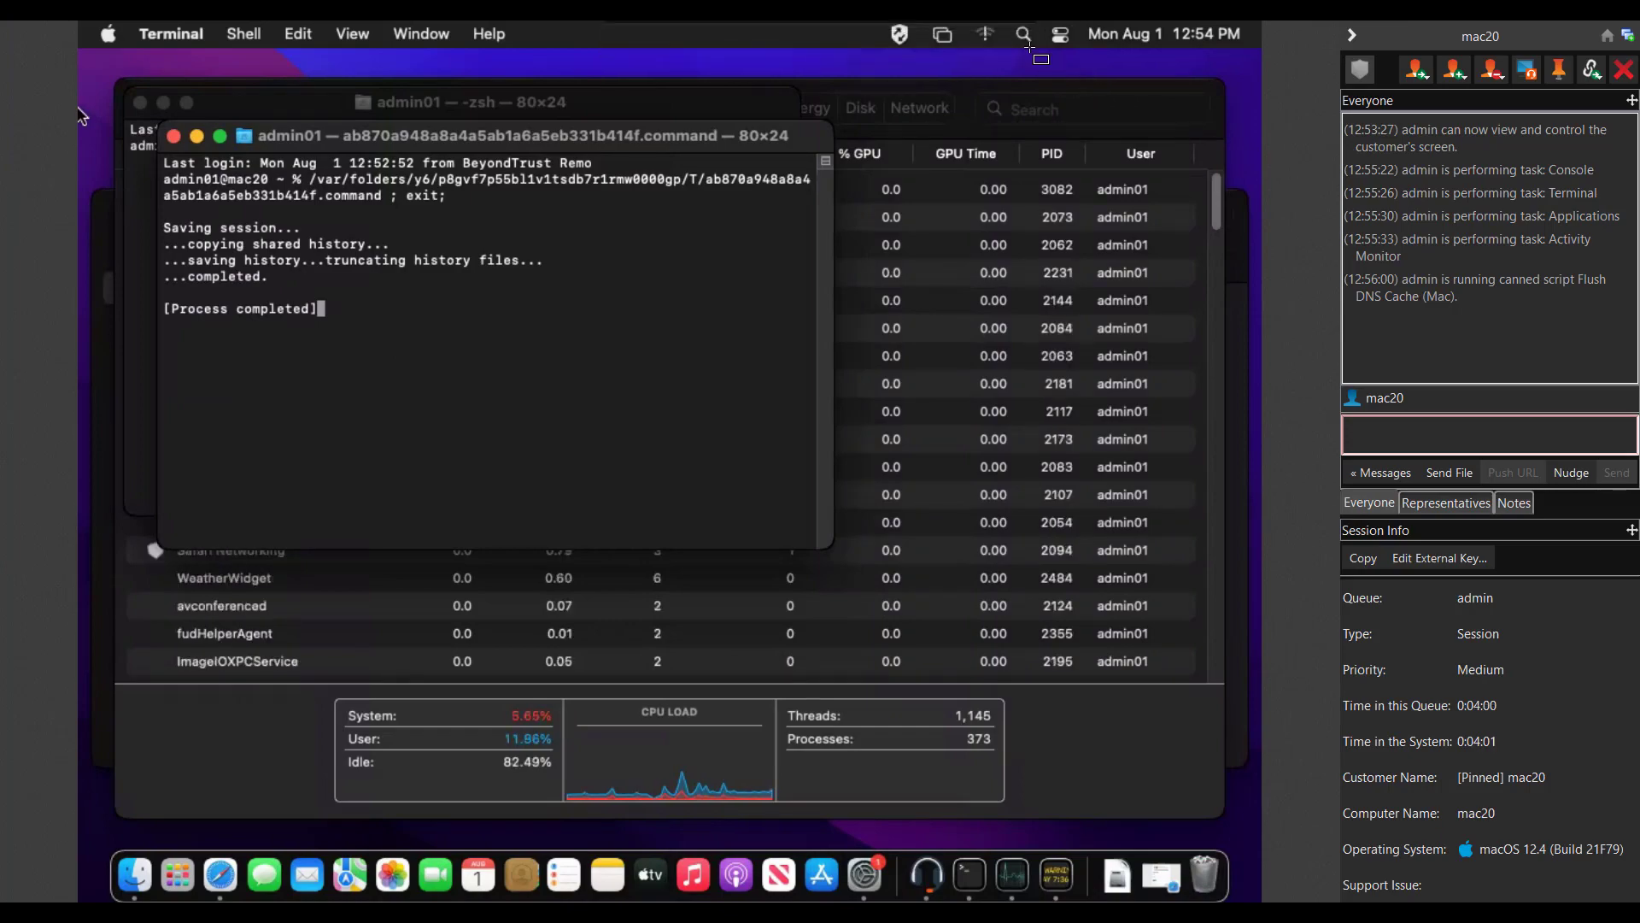
left_click(1018, 38)
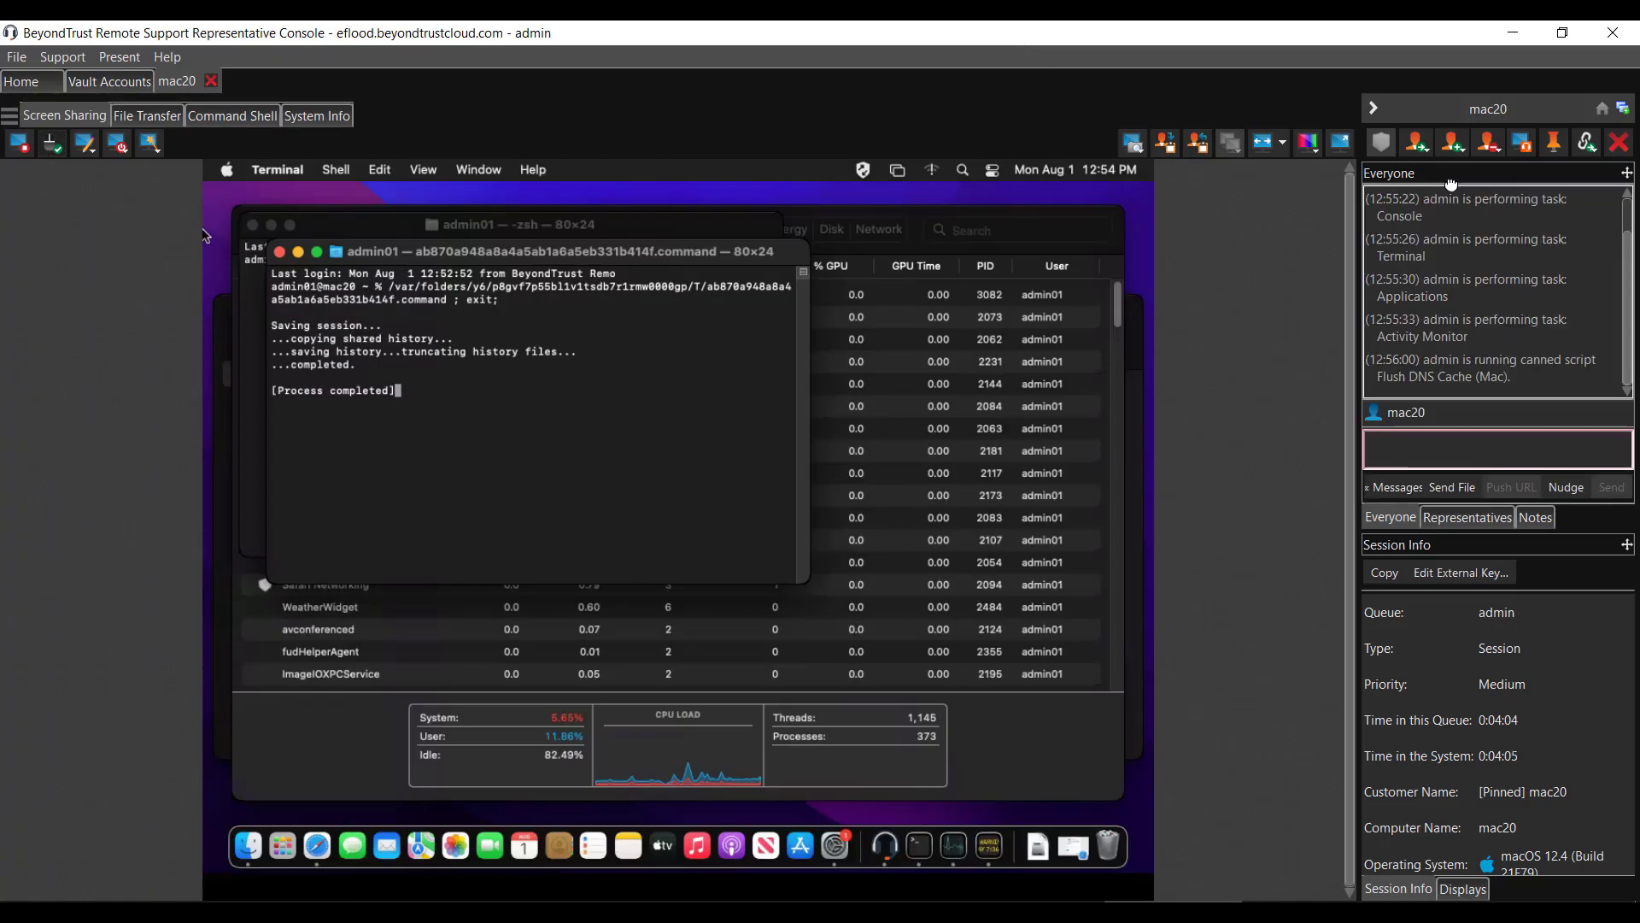
Step: Check the canned chat messages available for the session and return to the empty chat entry
left_click(1405, 459)
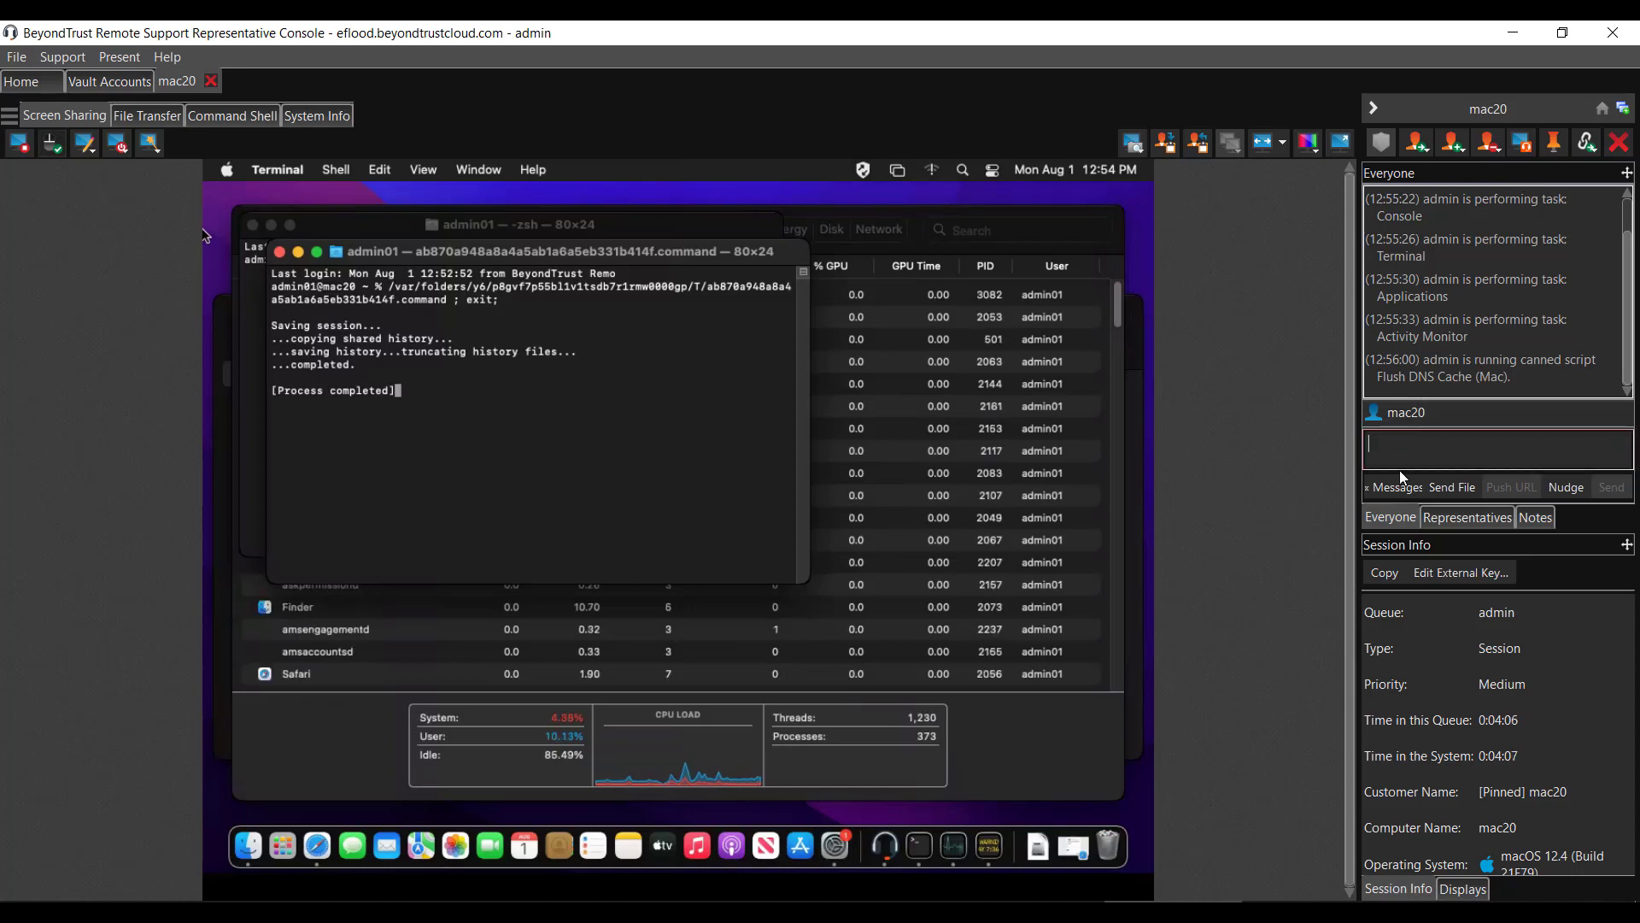
left_click(1392, 487)
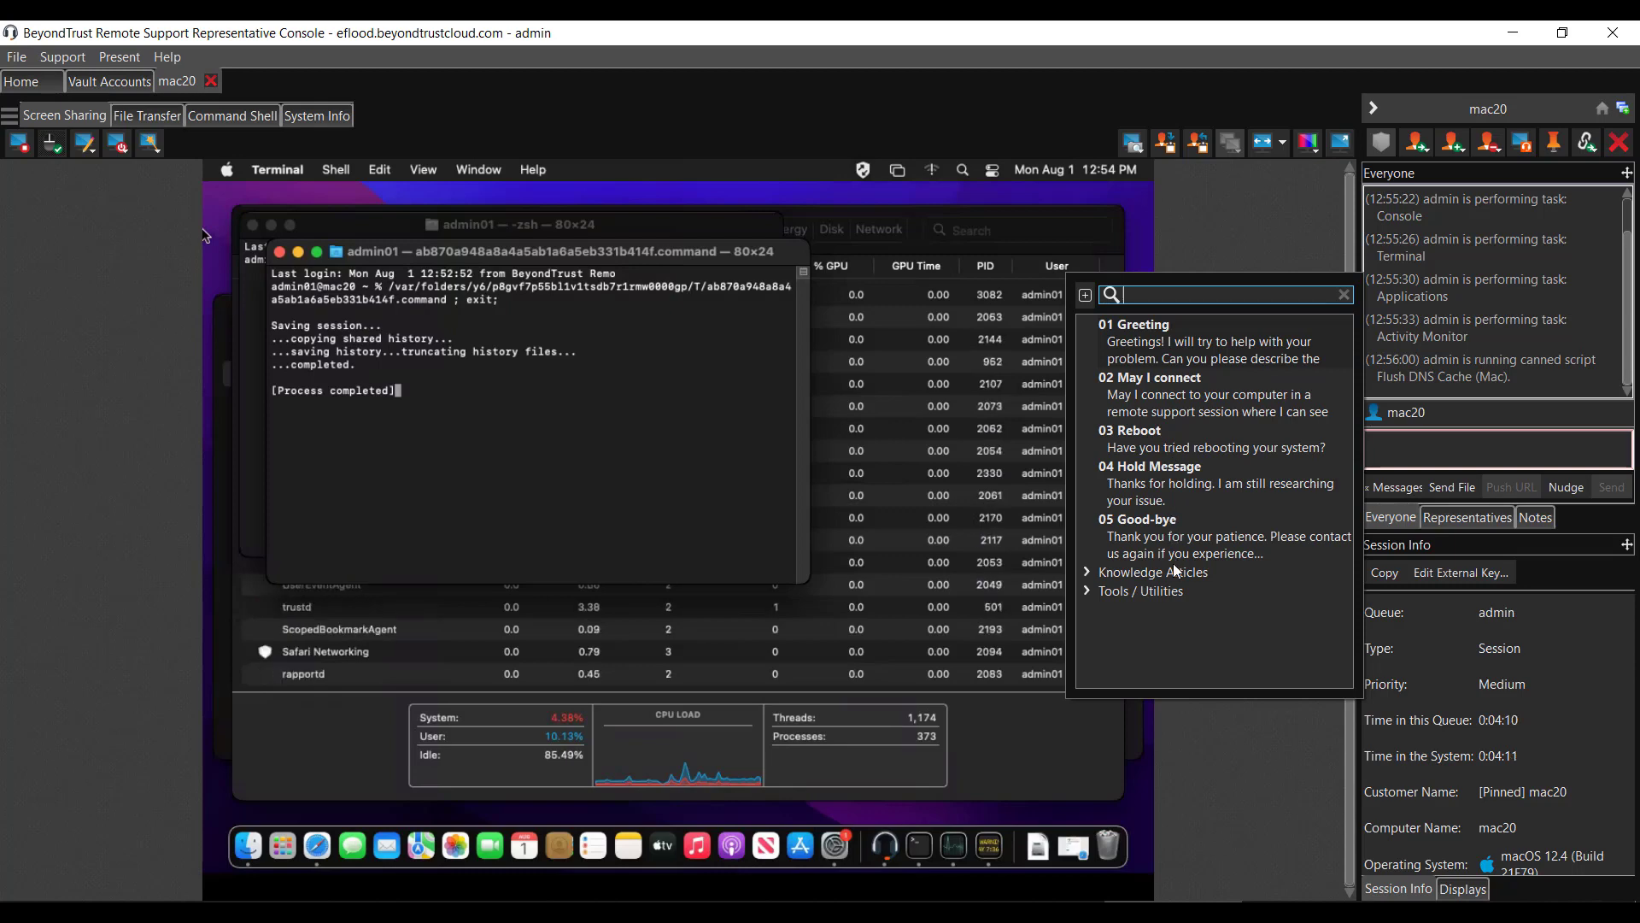
left_click(1385, 443)
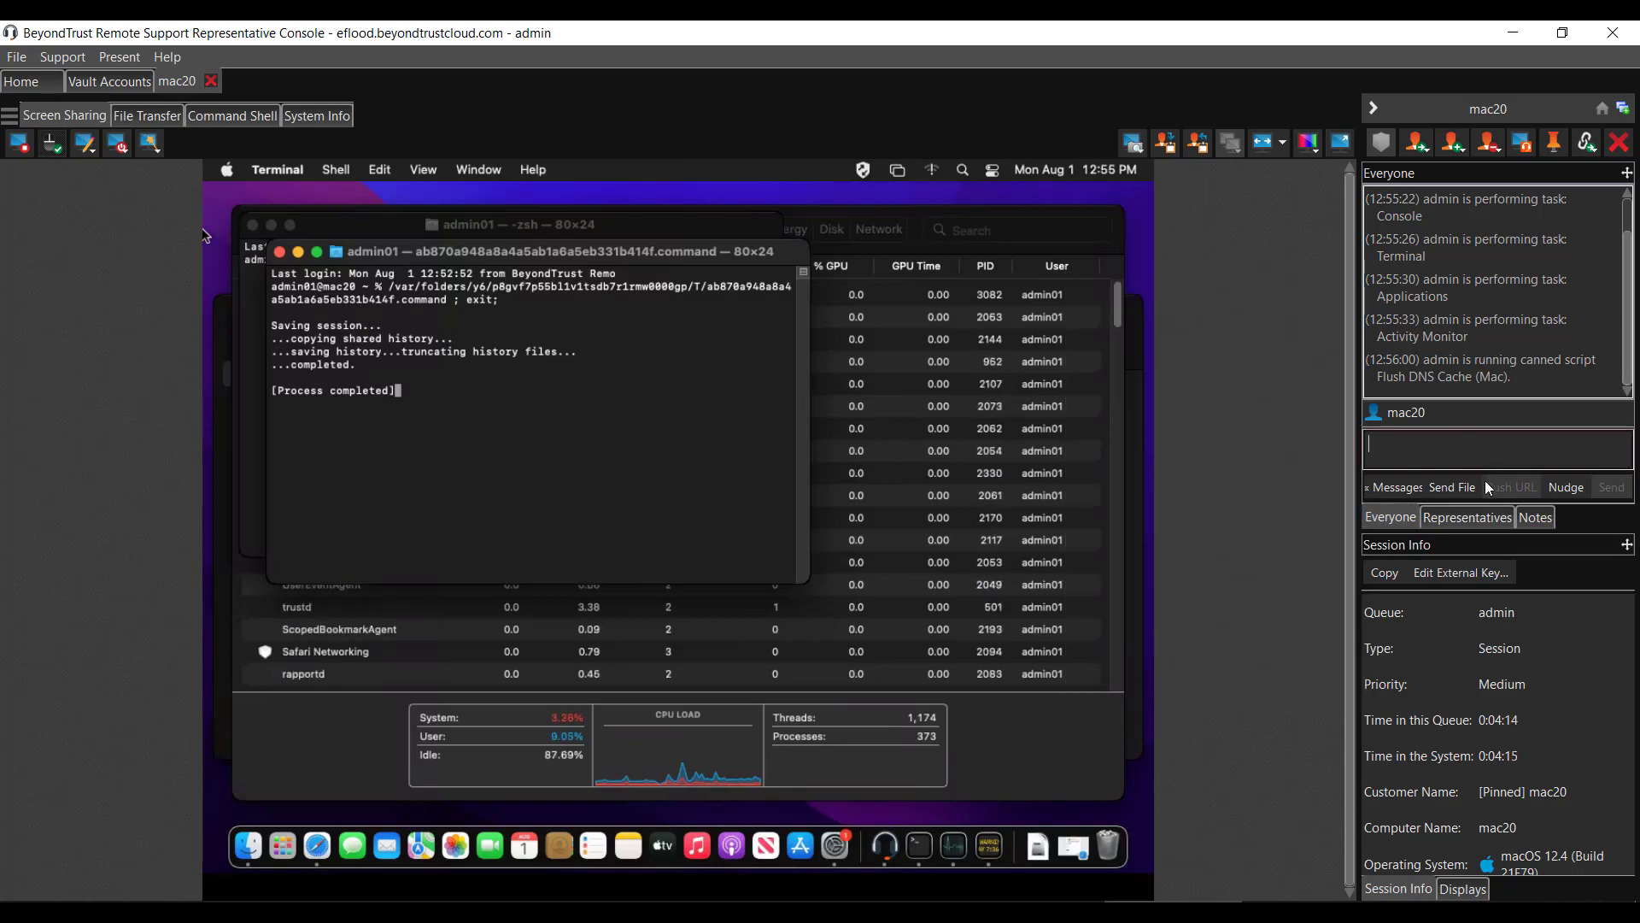
Step: Check the session's options for transferring to a support team, inviting an external representative, and removing a member
left_click(1422, 147)
mouse_move(1443, 202)
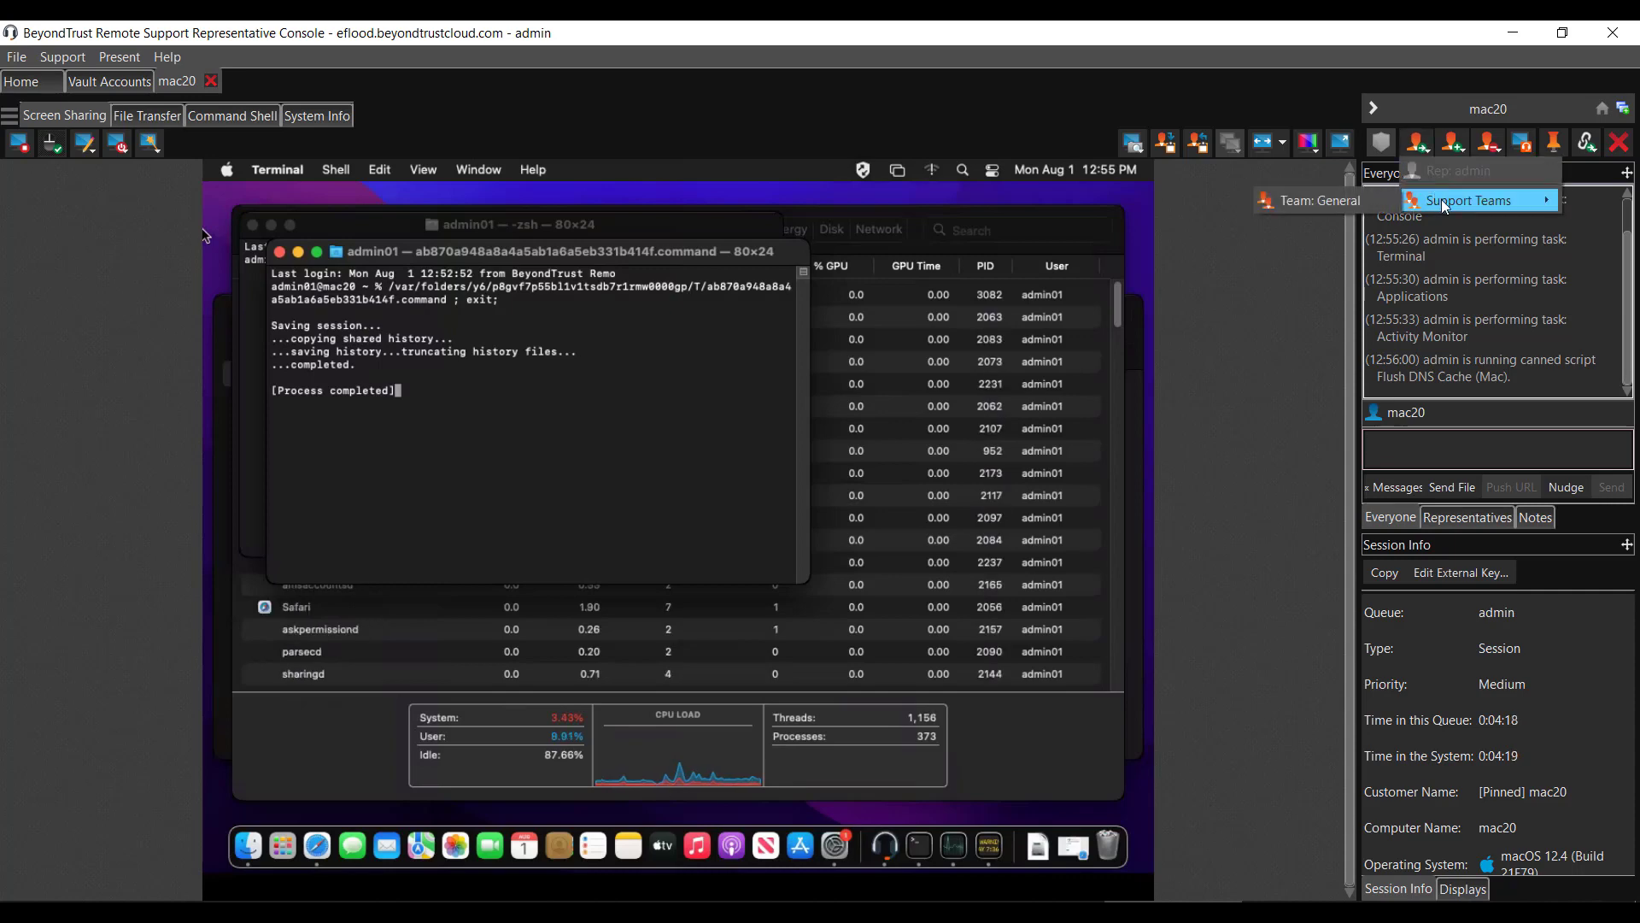
left_click(1461, 147)
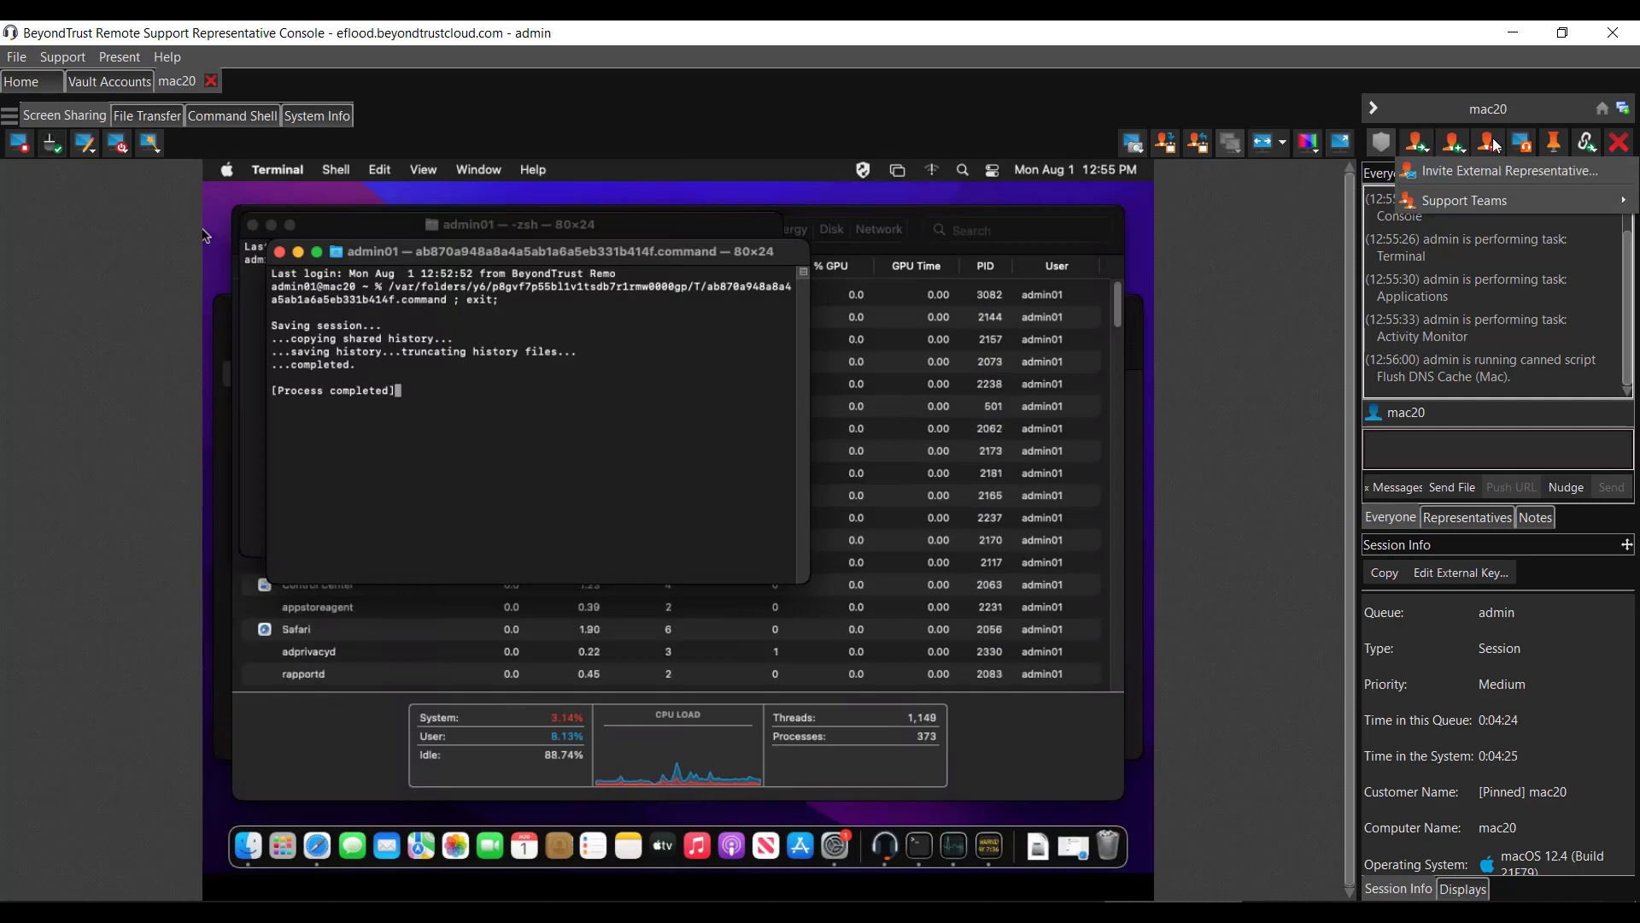
left_click(1491, 144)
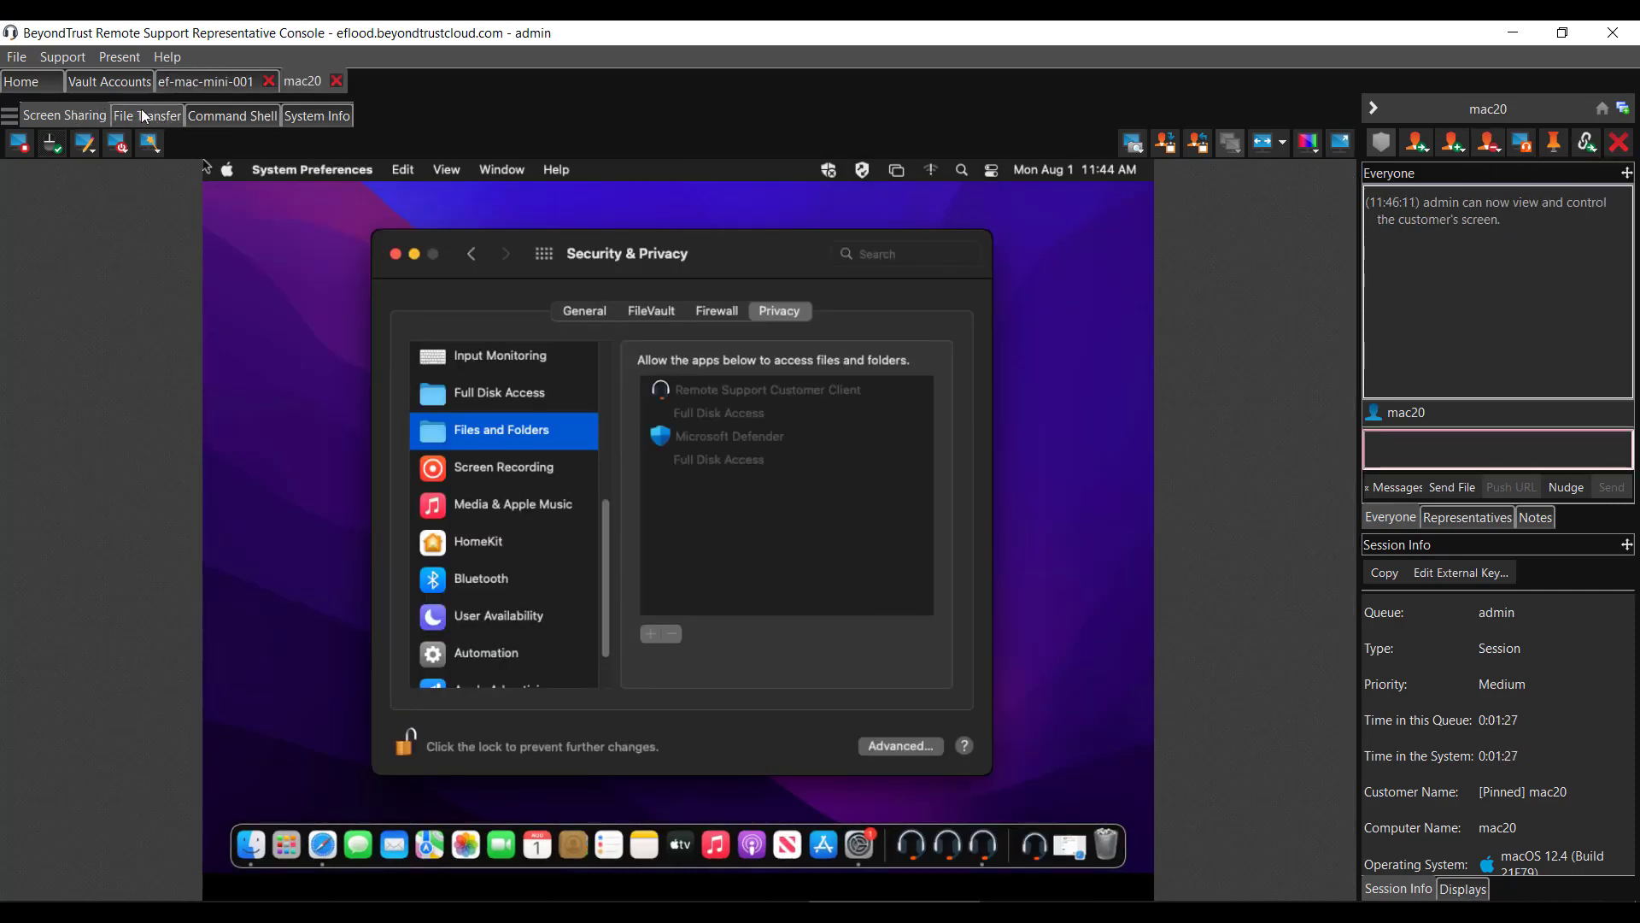
Step: Start a file transfer session with mac20 and browse the local computer to the C:\temp folder
left_click(139, 114)
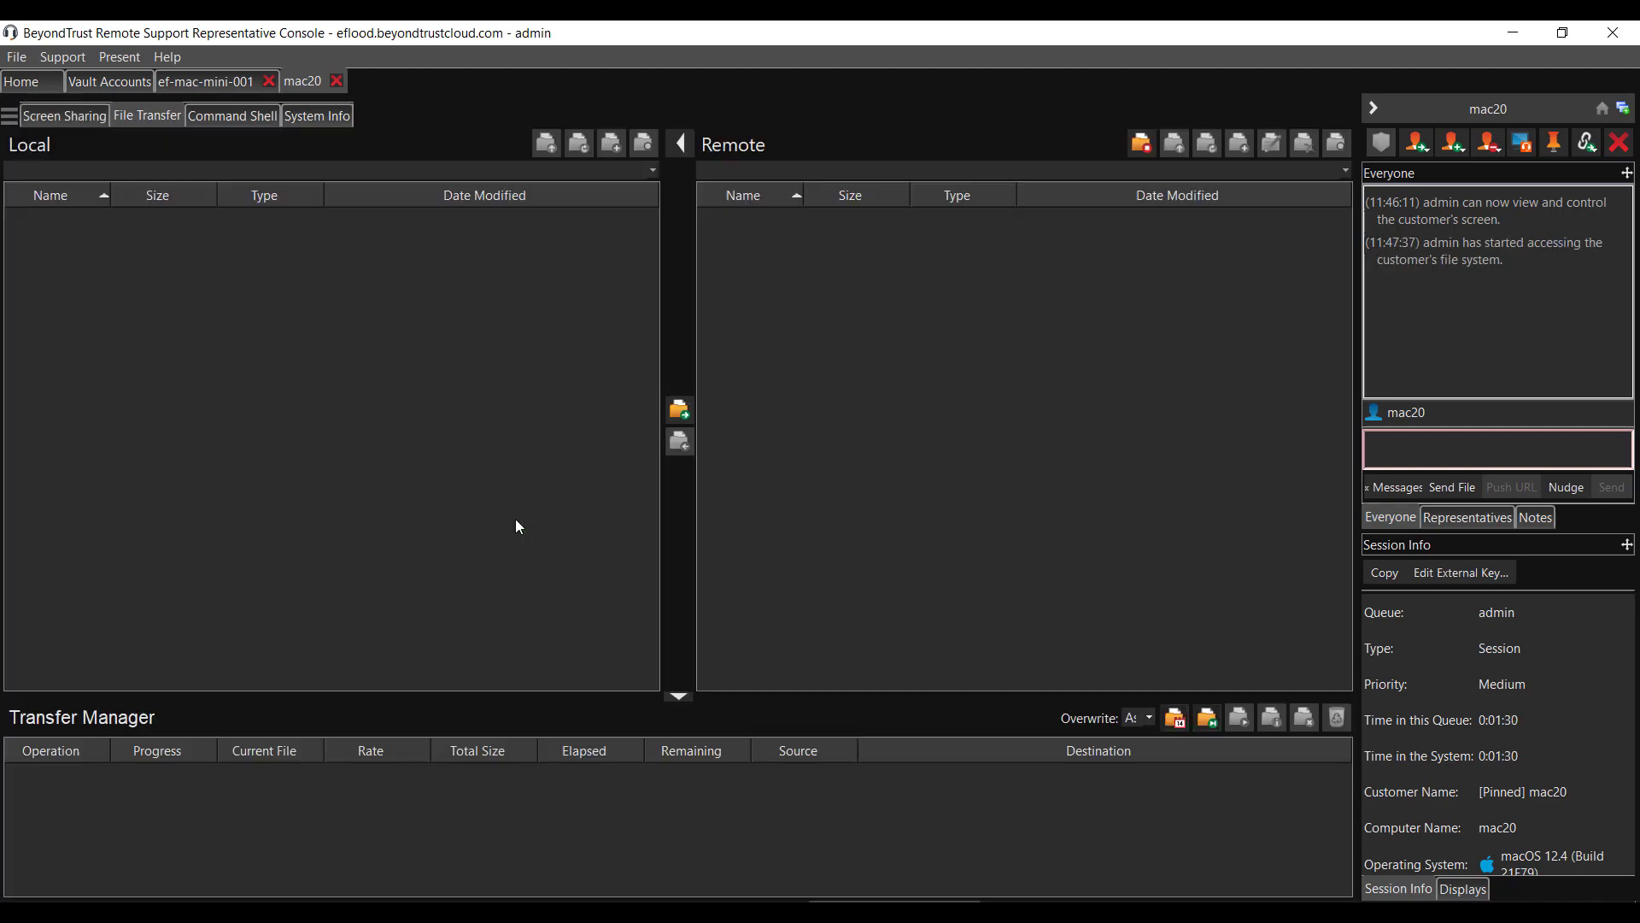
left_click(520, 525)
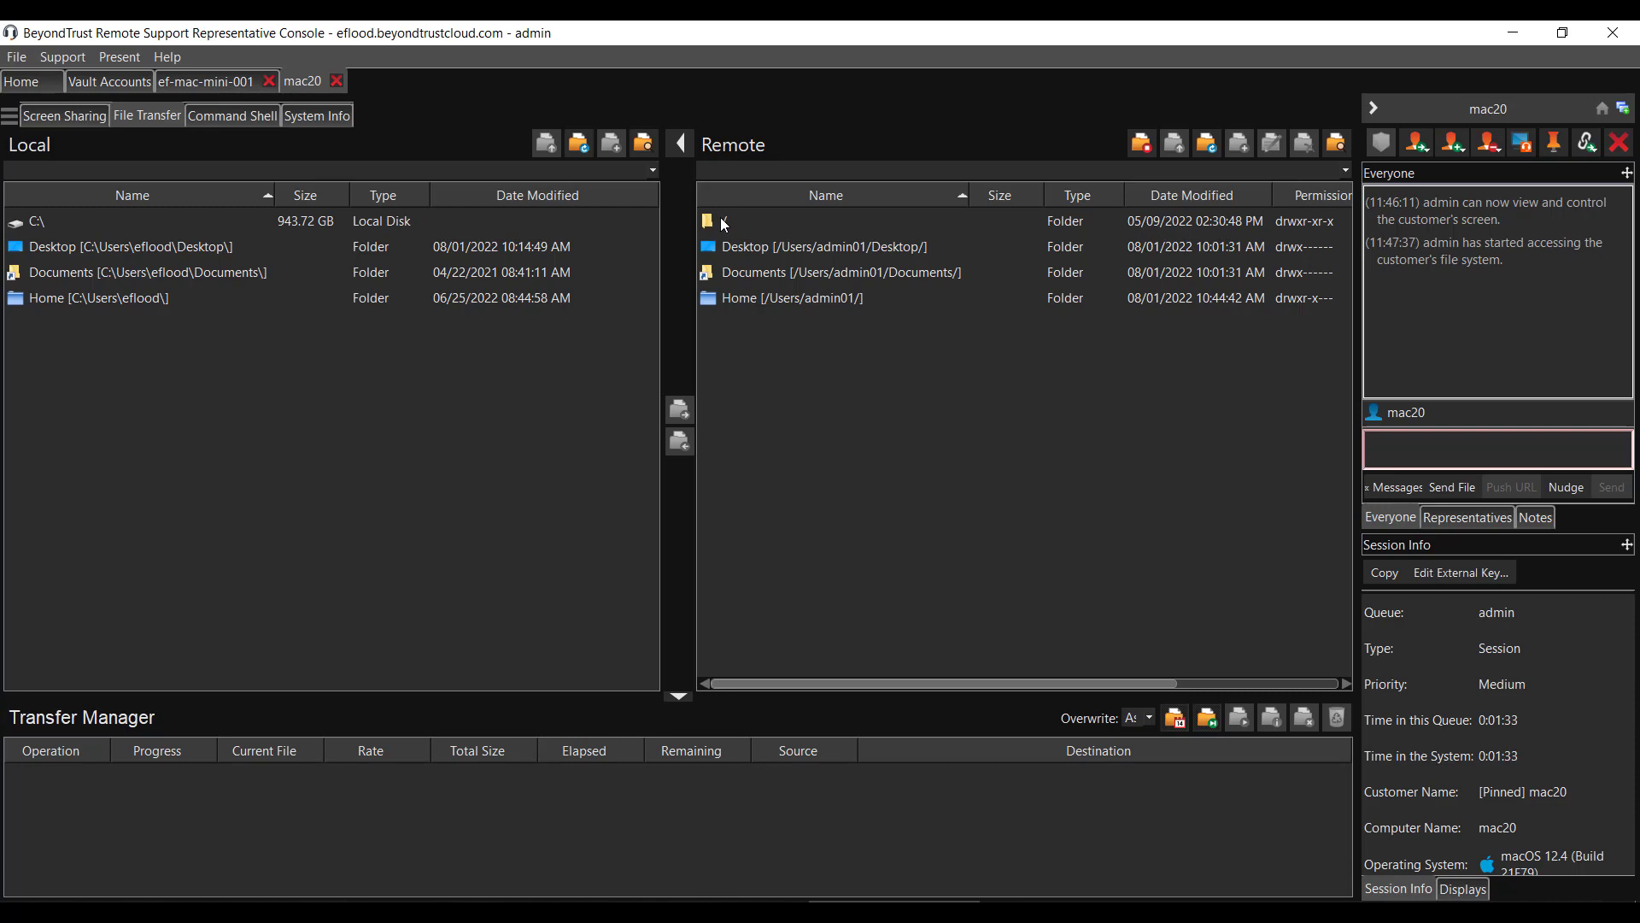
double_click(18, 224)
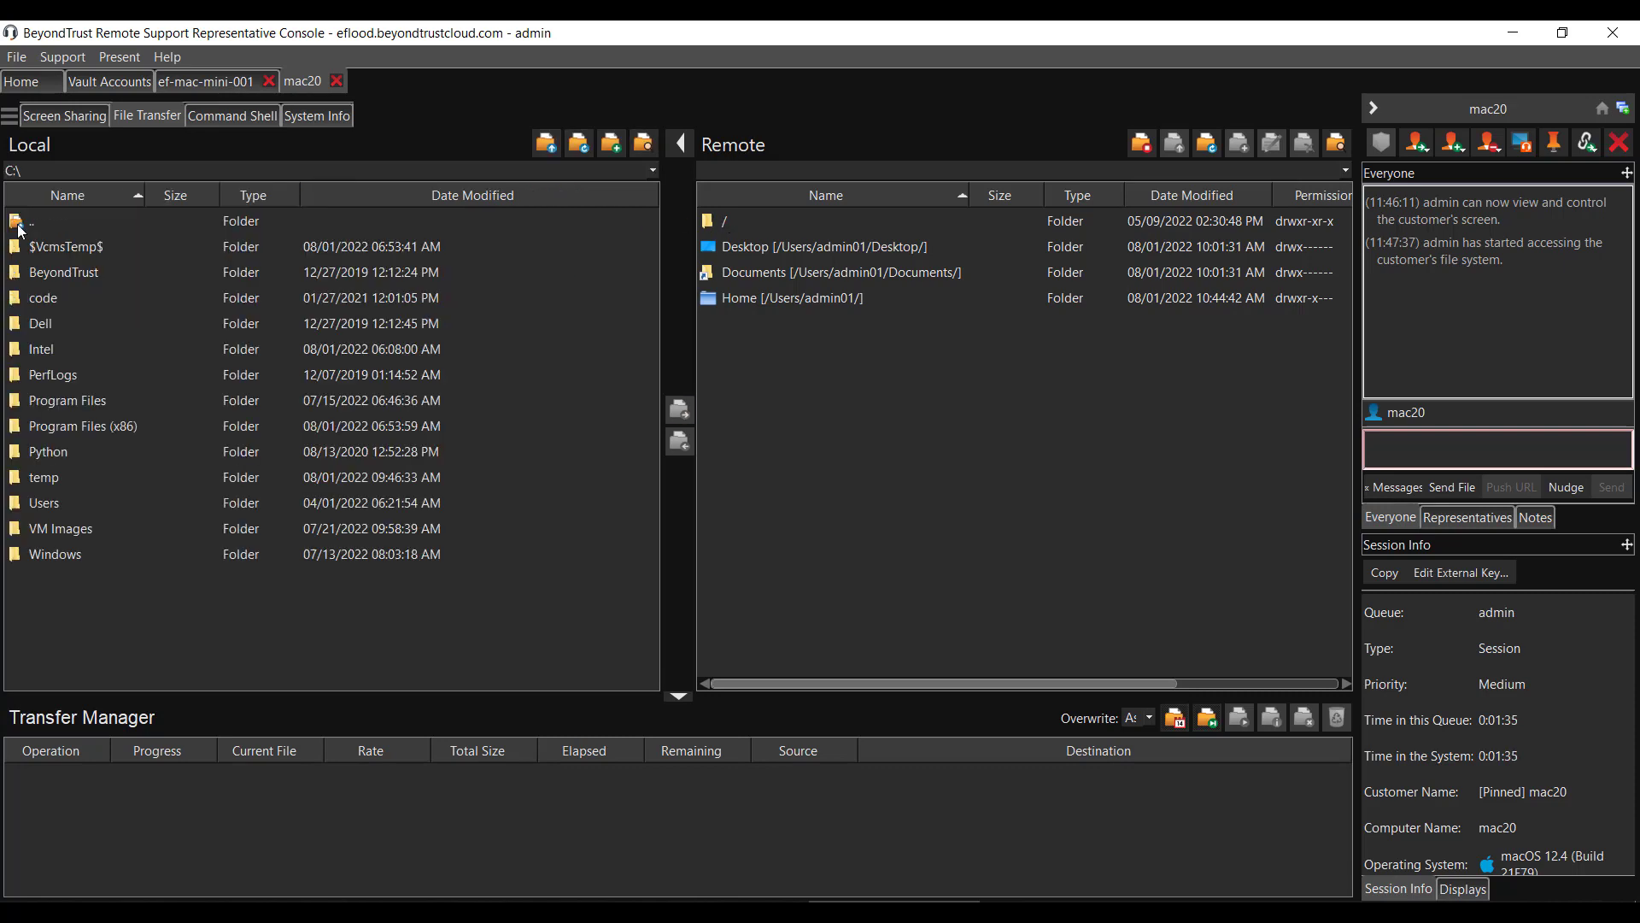
left_click(40, 480)
double_click(40, 480)
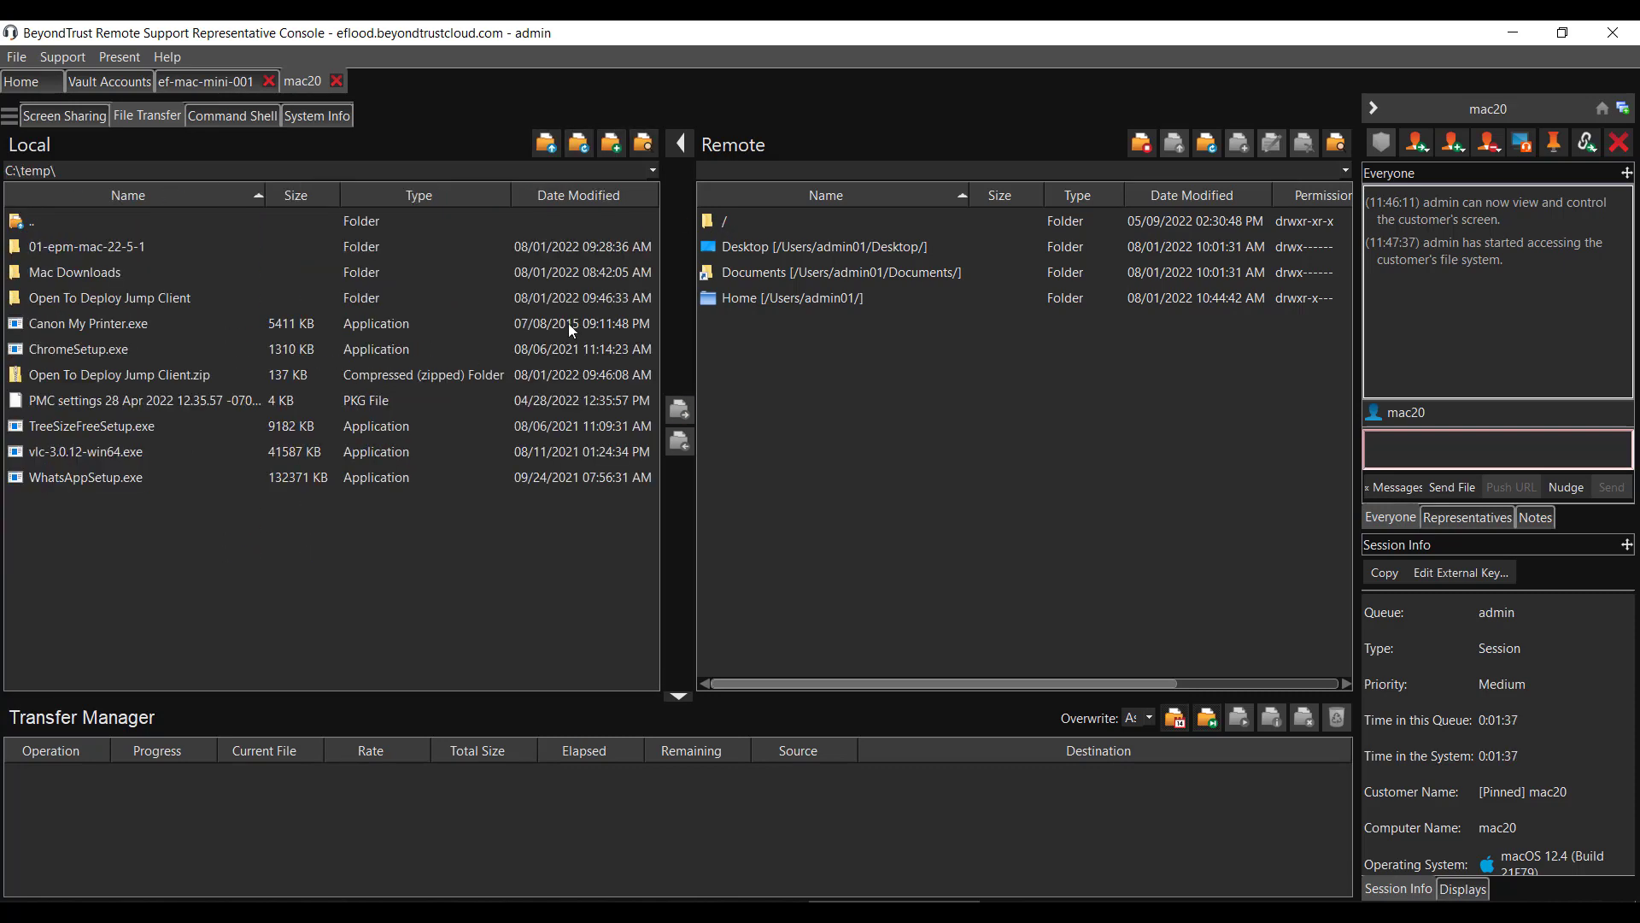
Step: Browse mac20's file system through the user's Documents and home folders to the Downloads folder
double_click(743, 272)
double_click(726, 224)
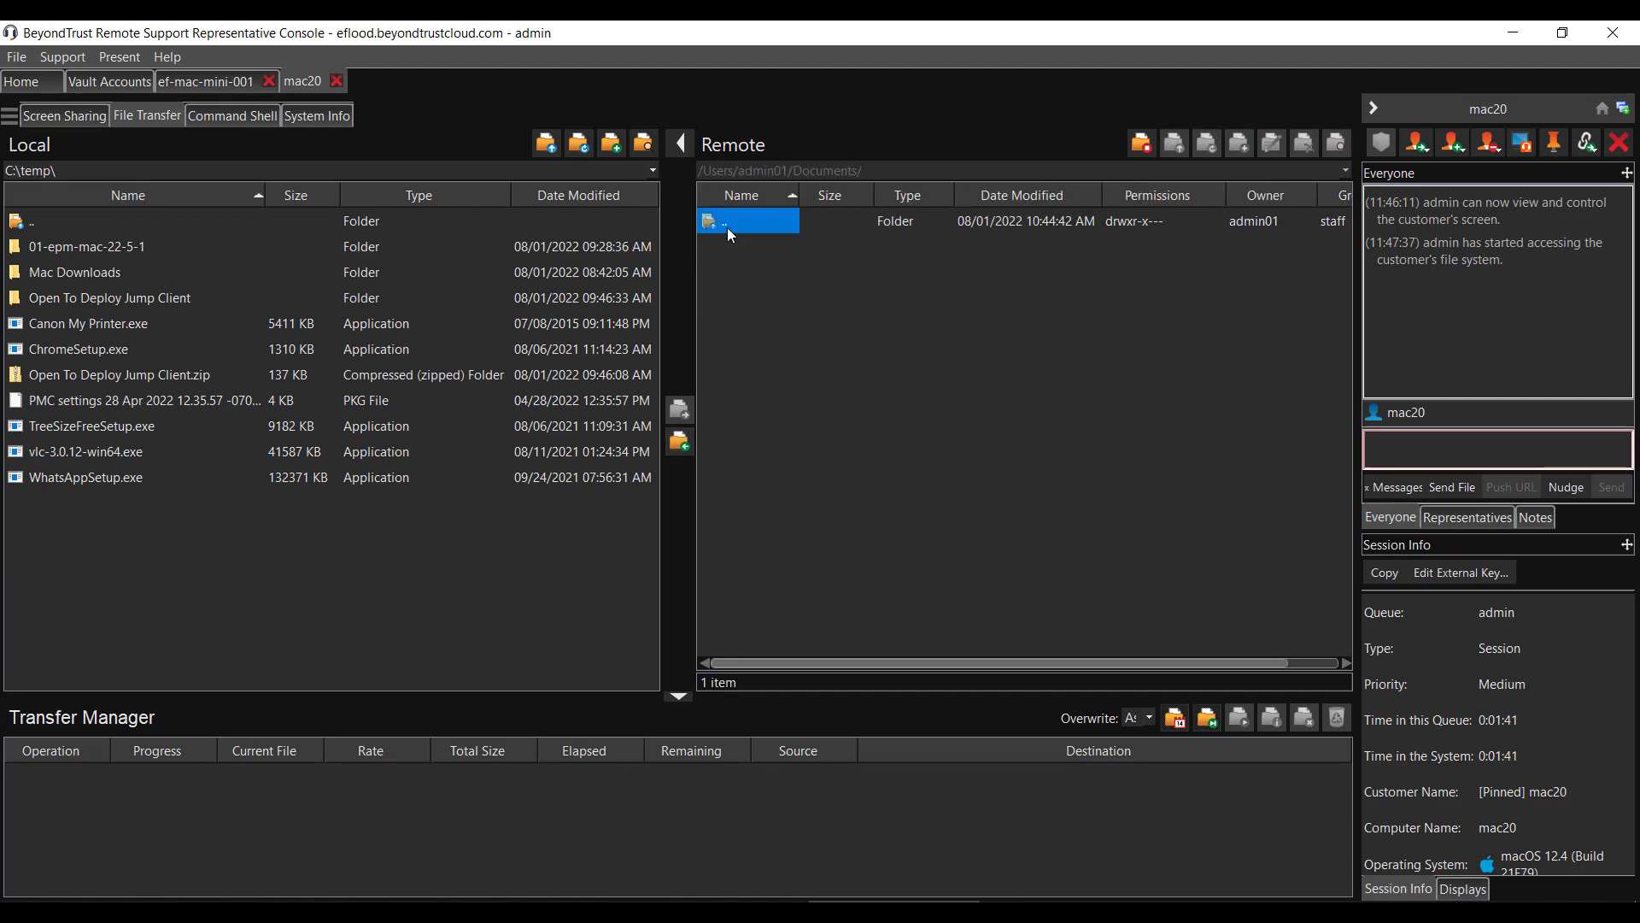
left_click(756, 299)
double_click(756, 300)
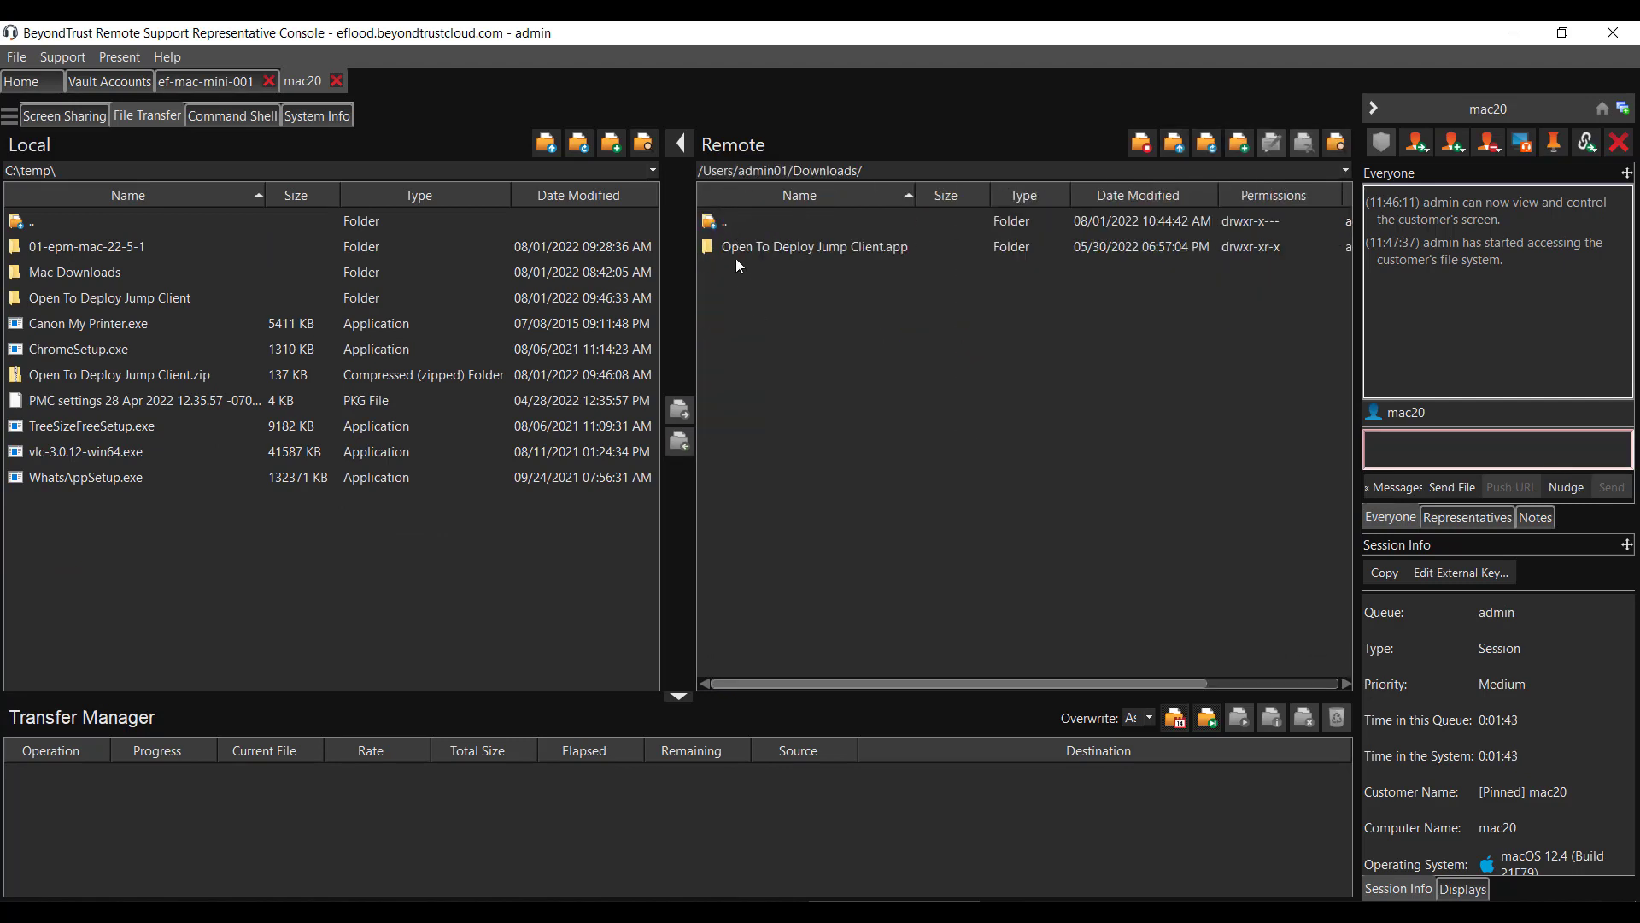
Step: Upload Firefox 103.0.1.dmg from the local Mac Downloads folder to mac20's Downloads folder
double_click(68, 272)
left_click(67, 274)
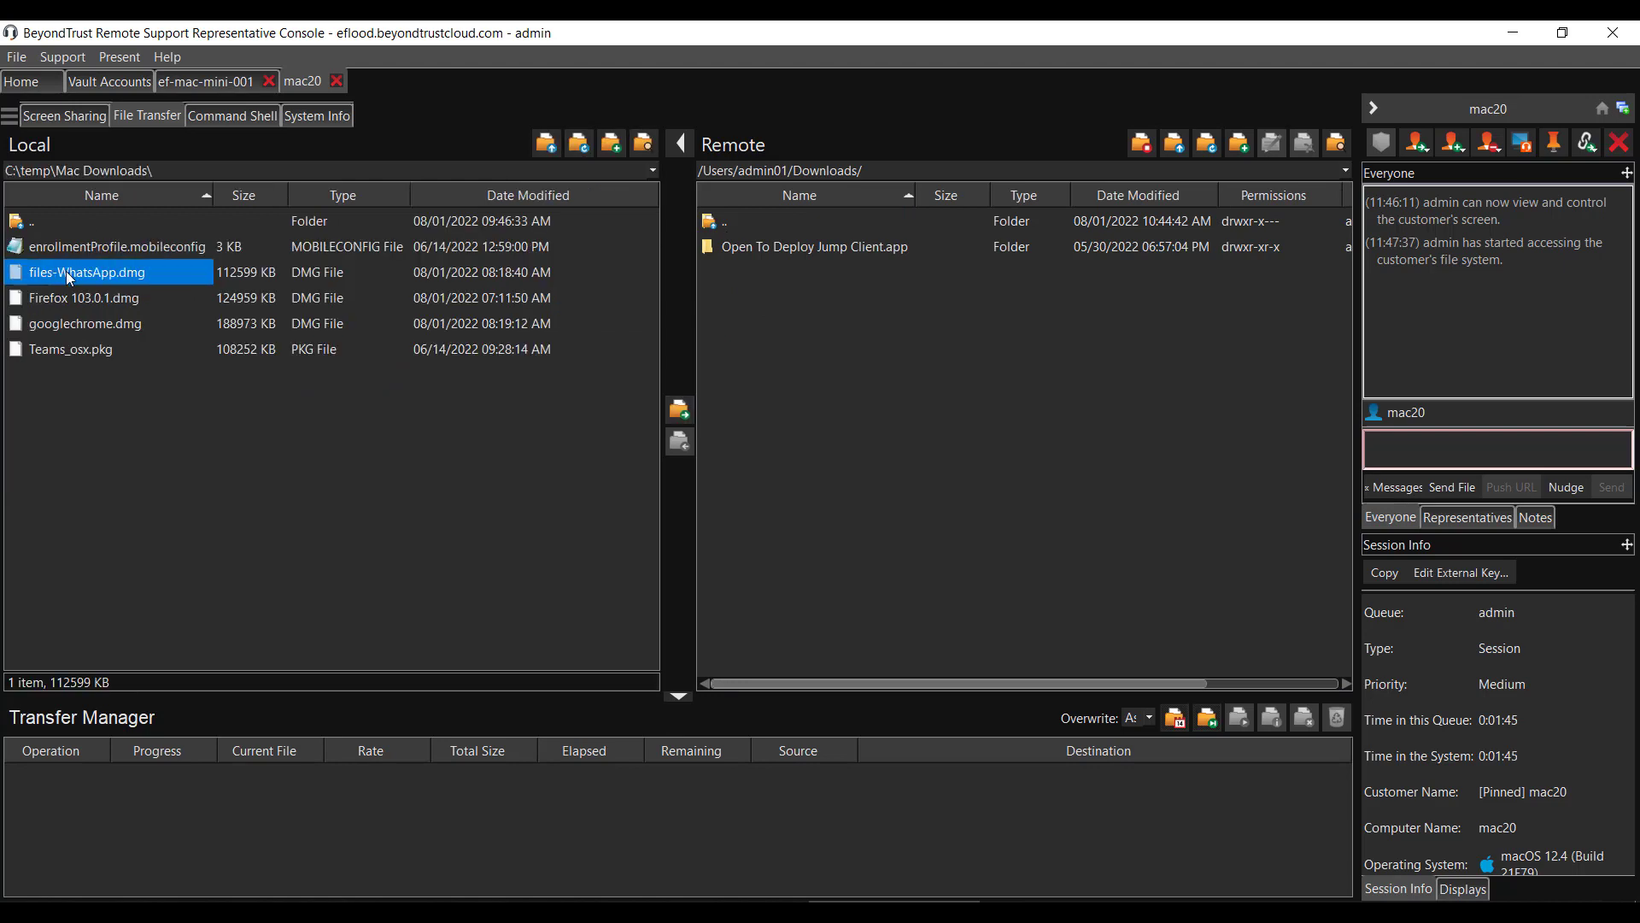
left_click(104, 301)
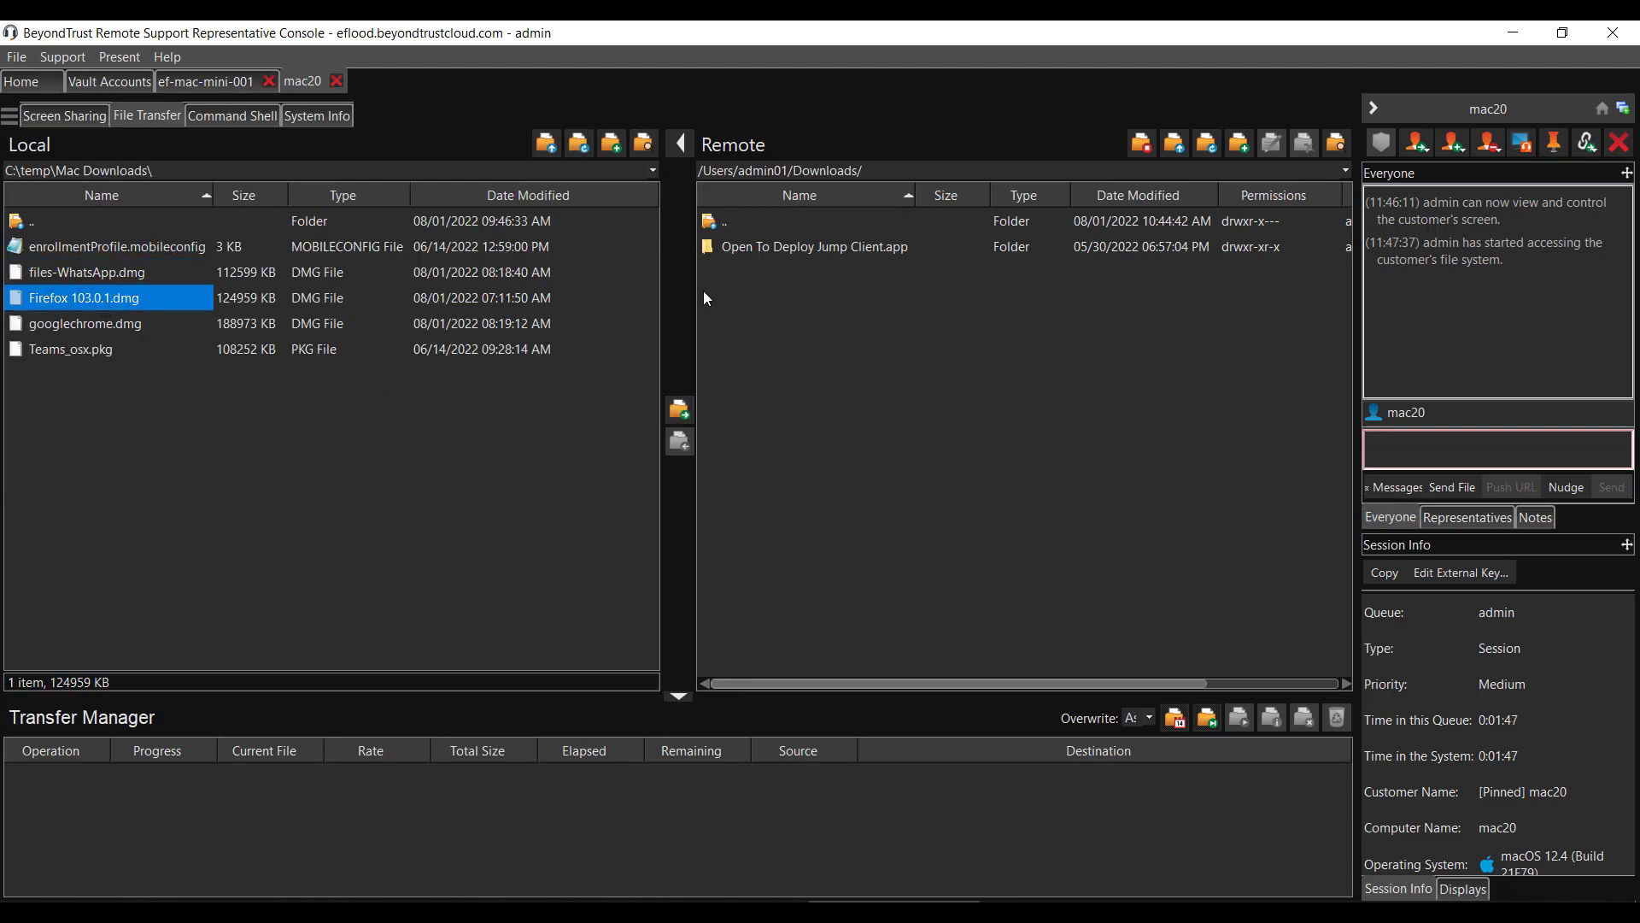
left_click(679, 412)
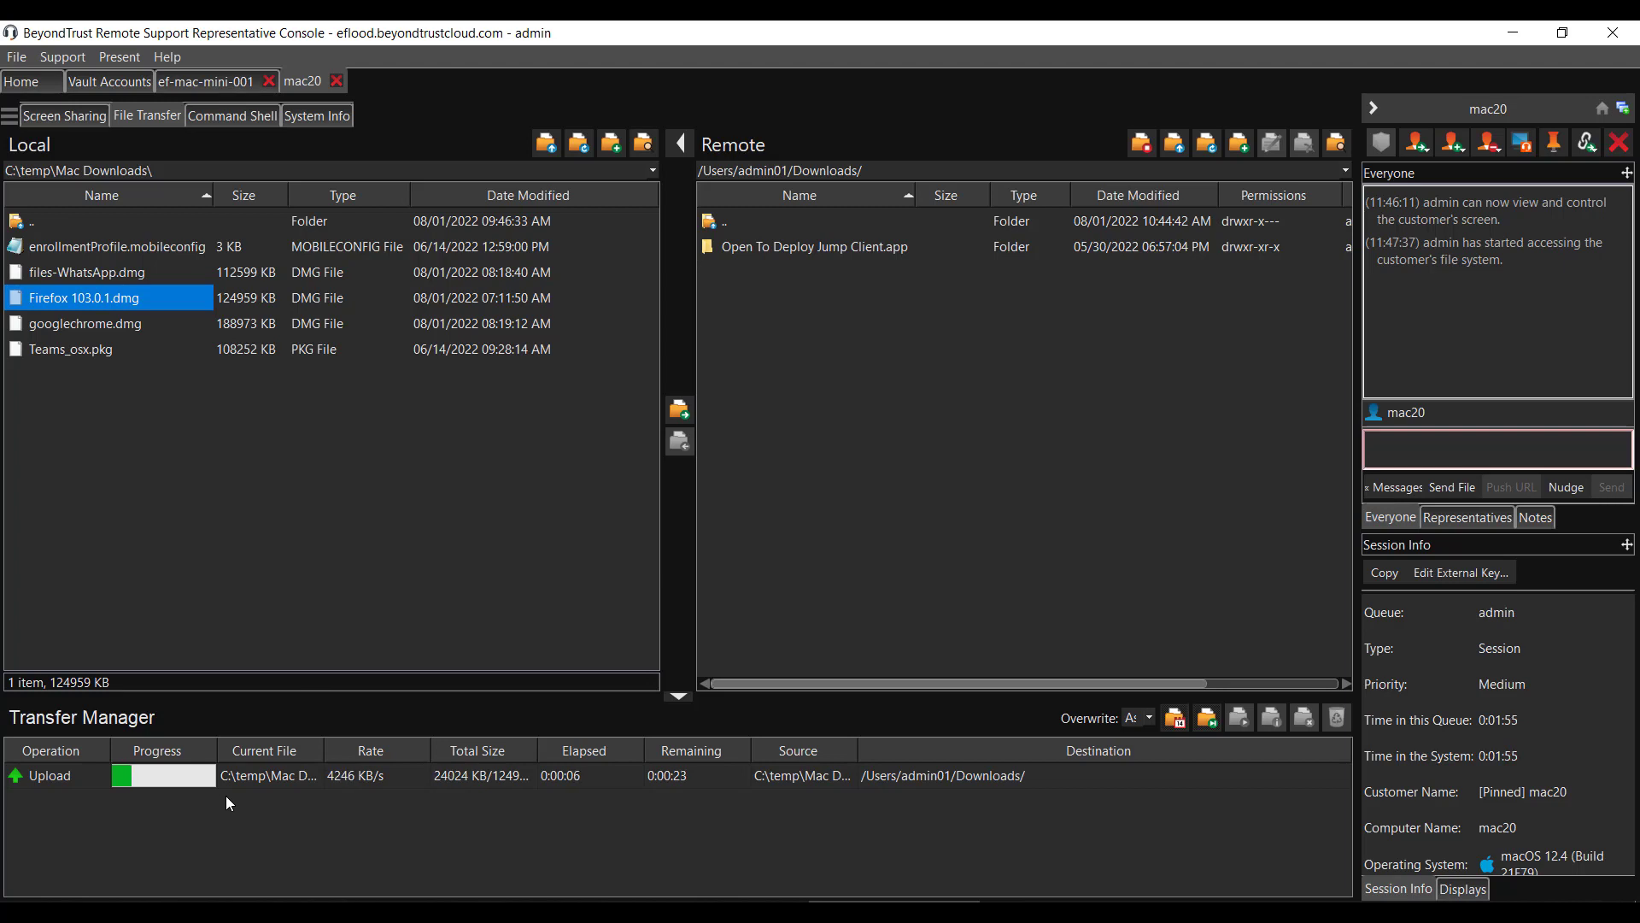
Step: Return to mac20's shared screen and open its Downloads folder in Finder
left_click(79, 114)
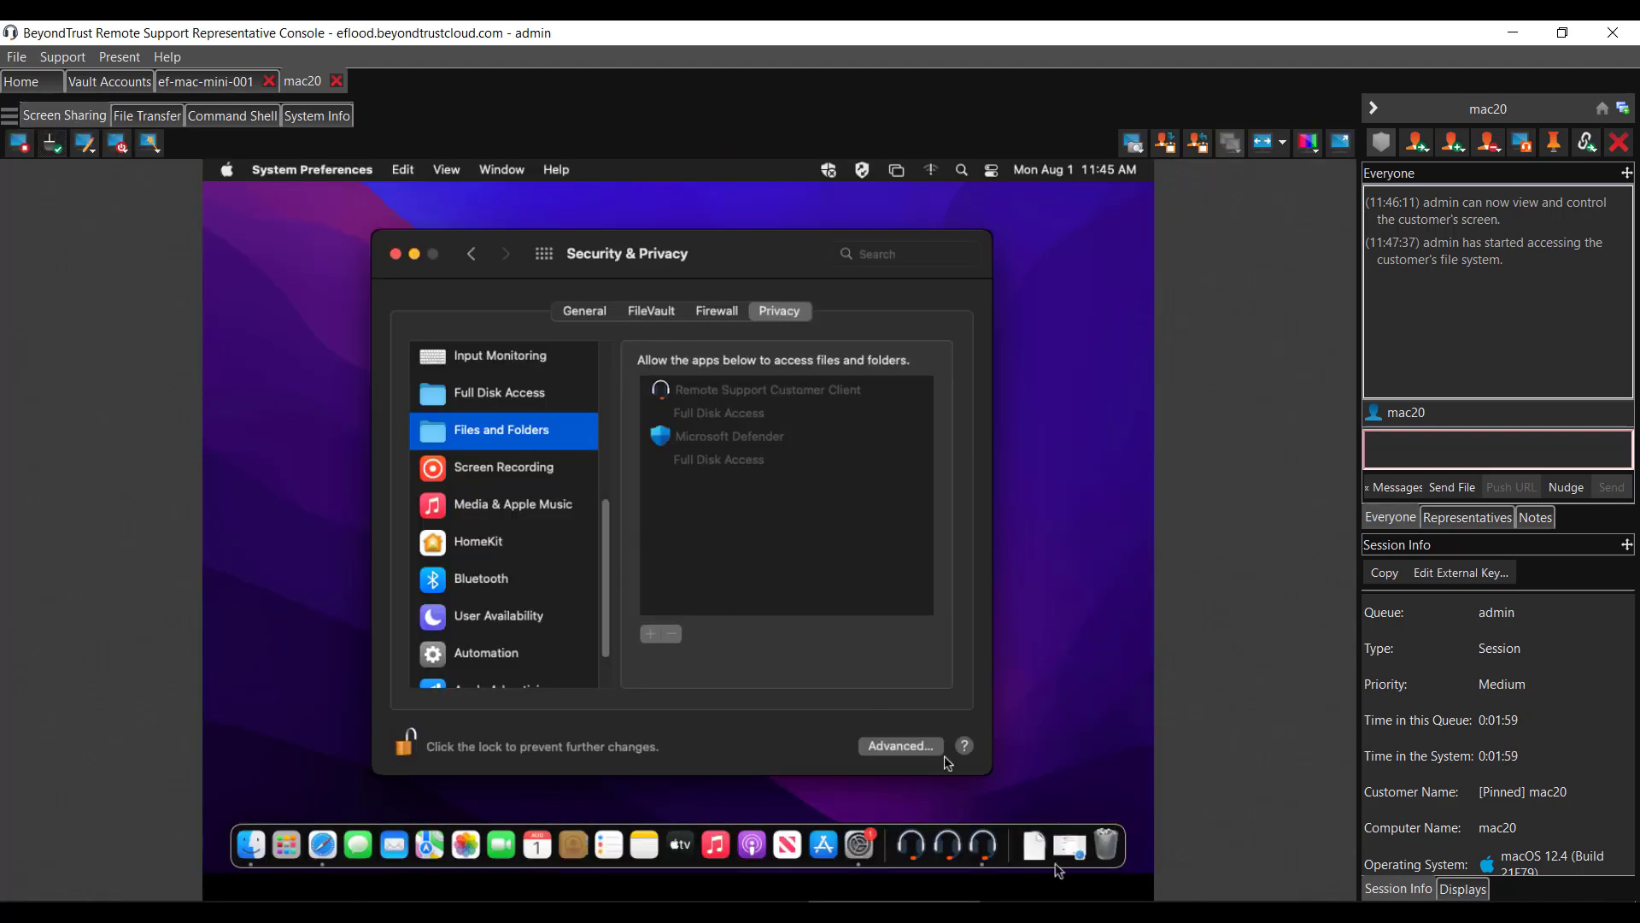
left_click(1035, 848)
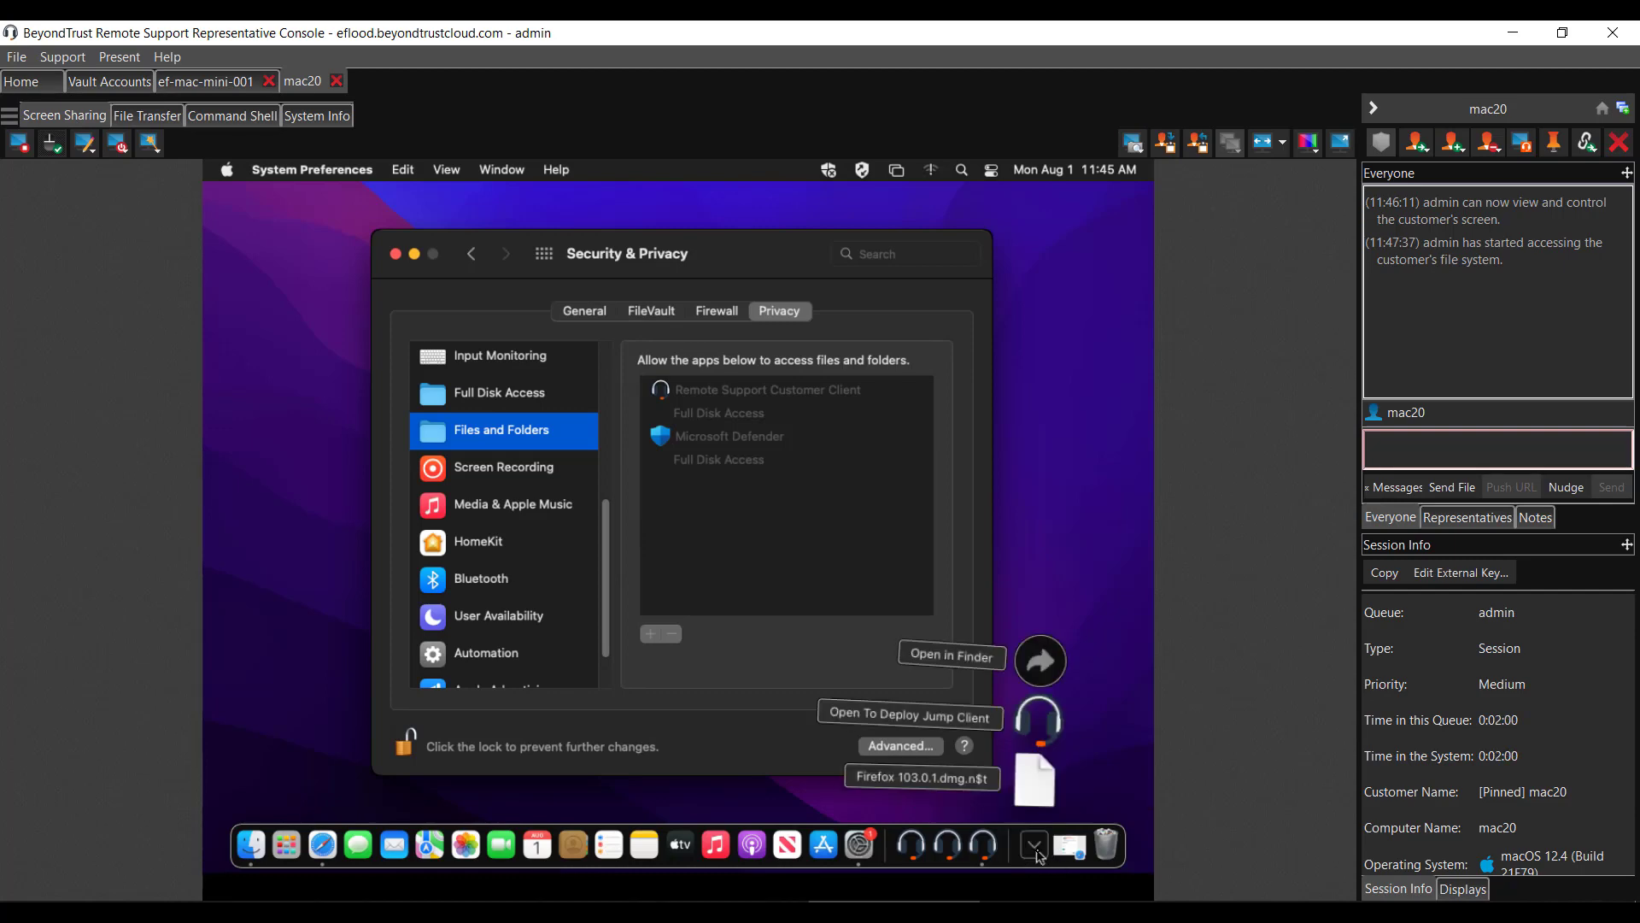
left_click(1035, 669)
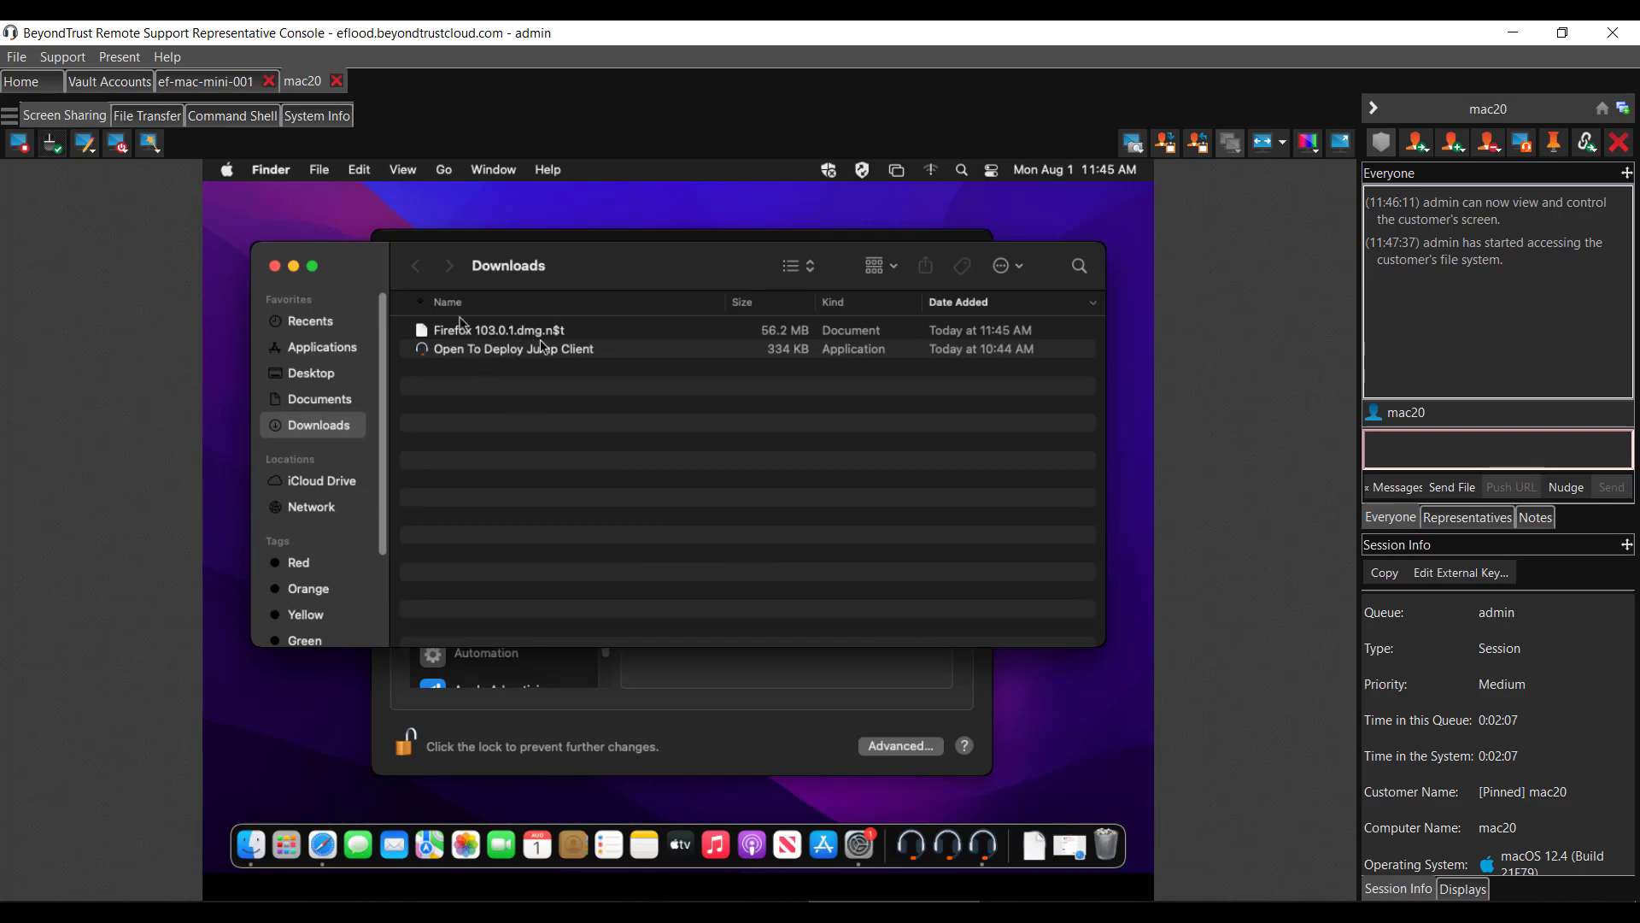
Step: Check the Firefox upload's progress and look for the transferred file in mac20's Downloads folder
left_click(159, 118)
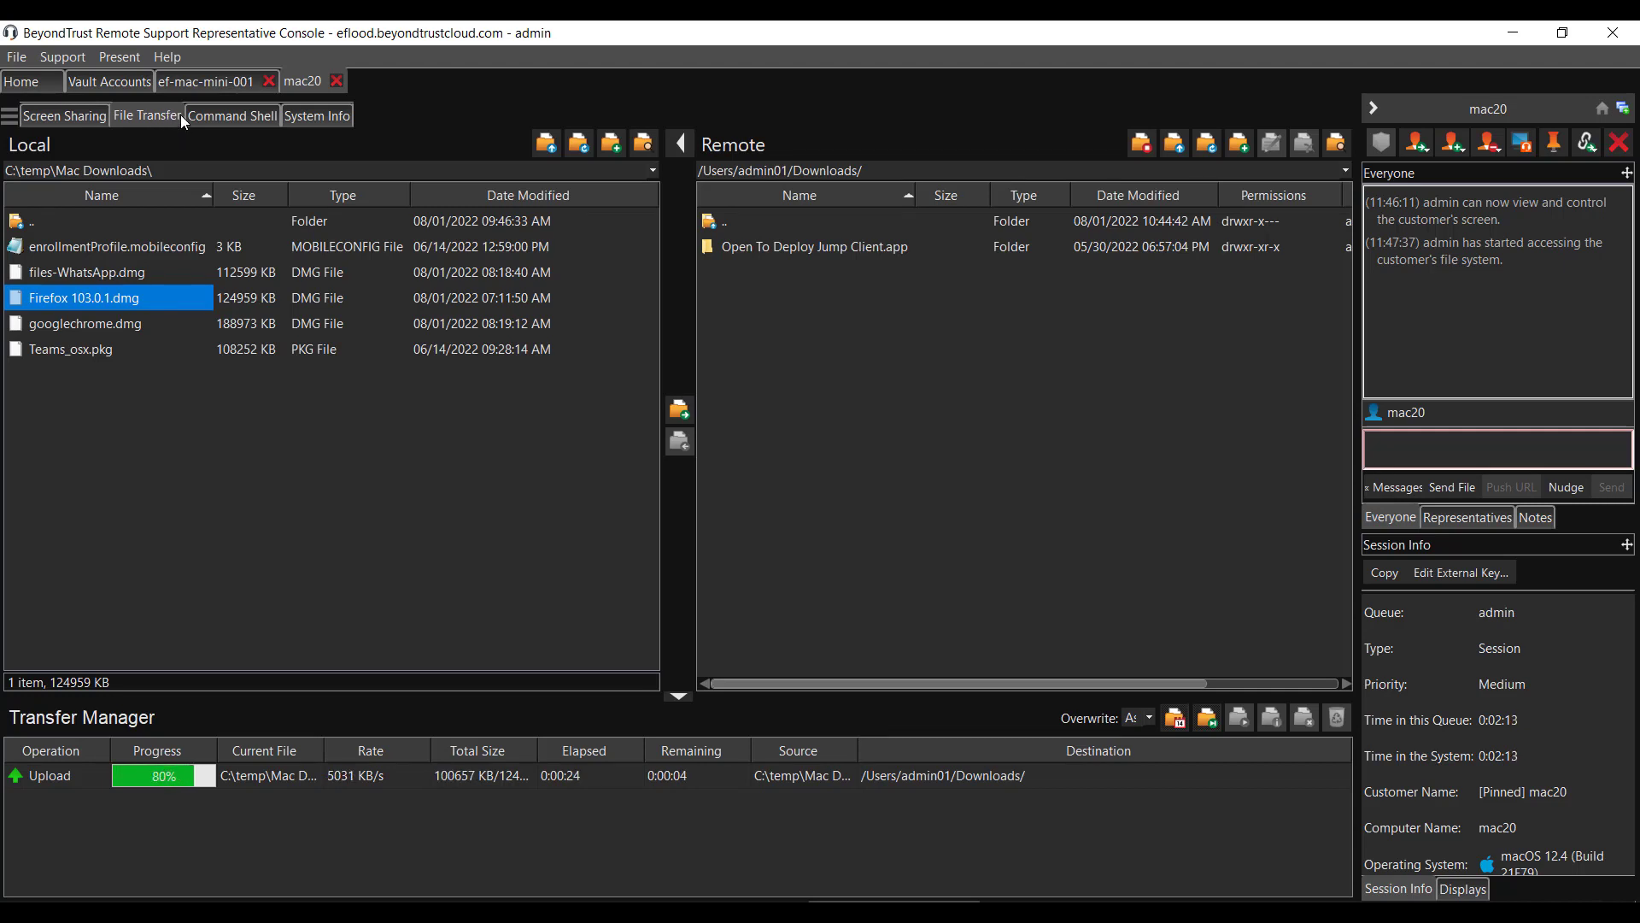
left_click(53, 114)
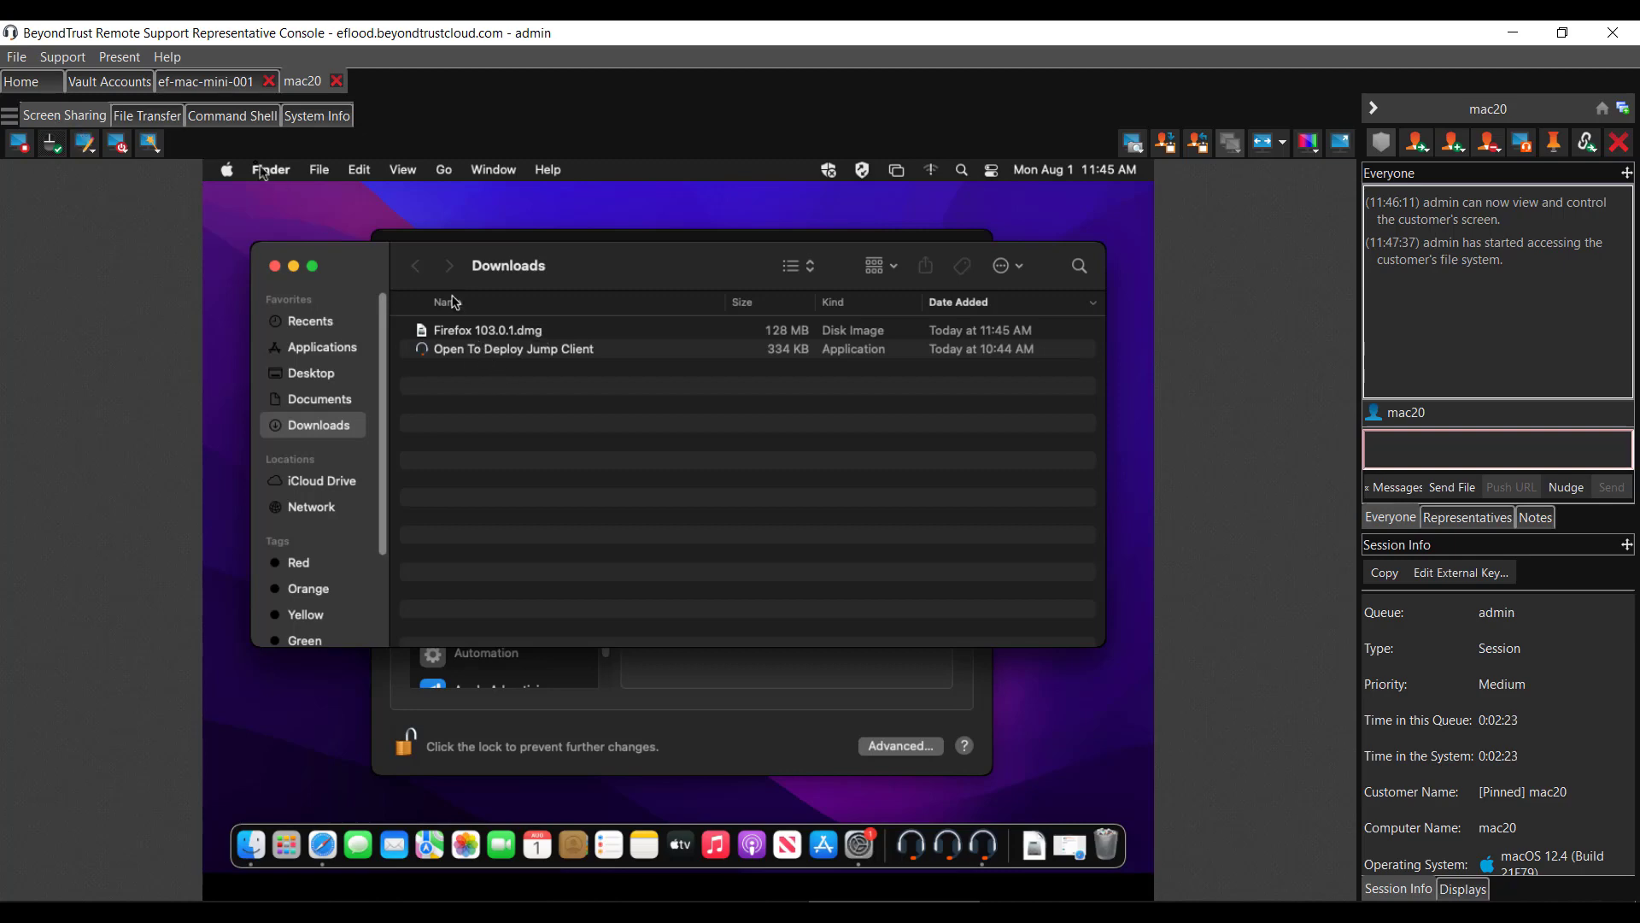
left_click(166, 116)
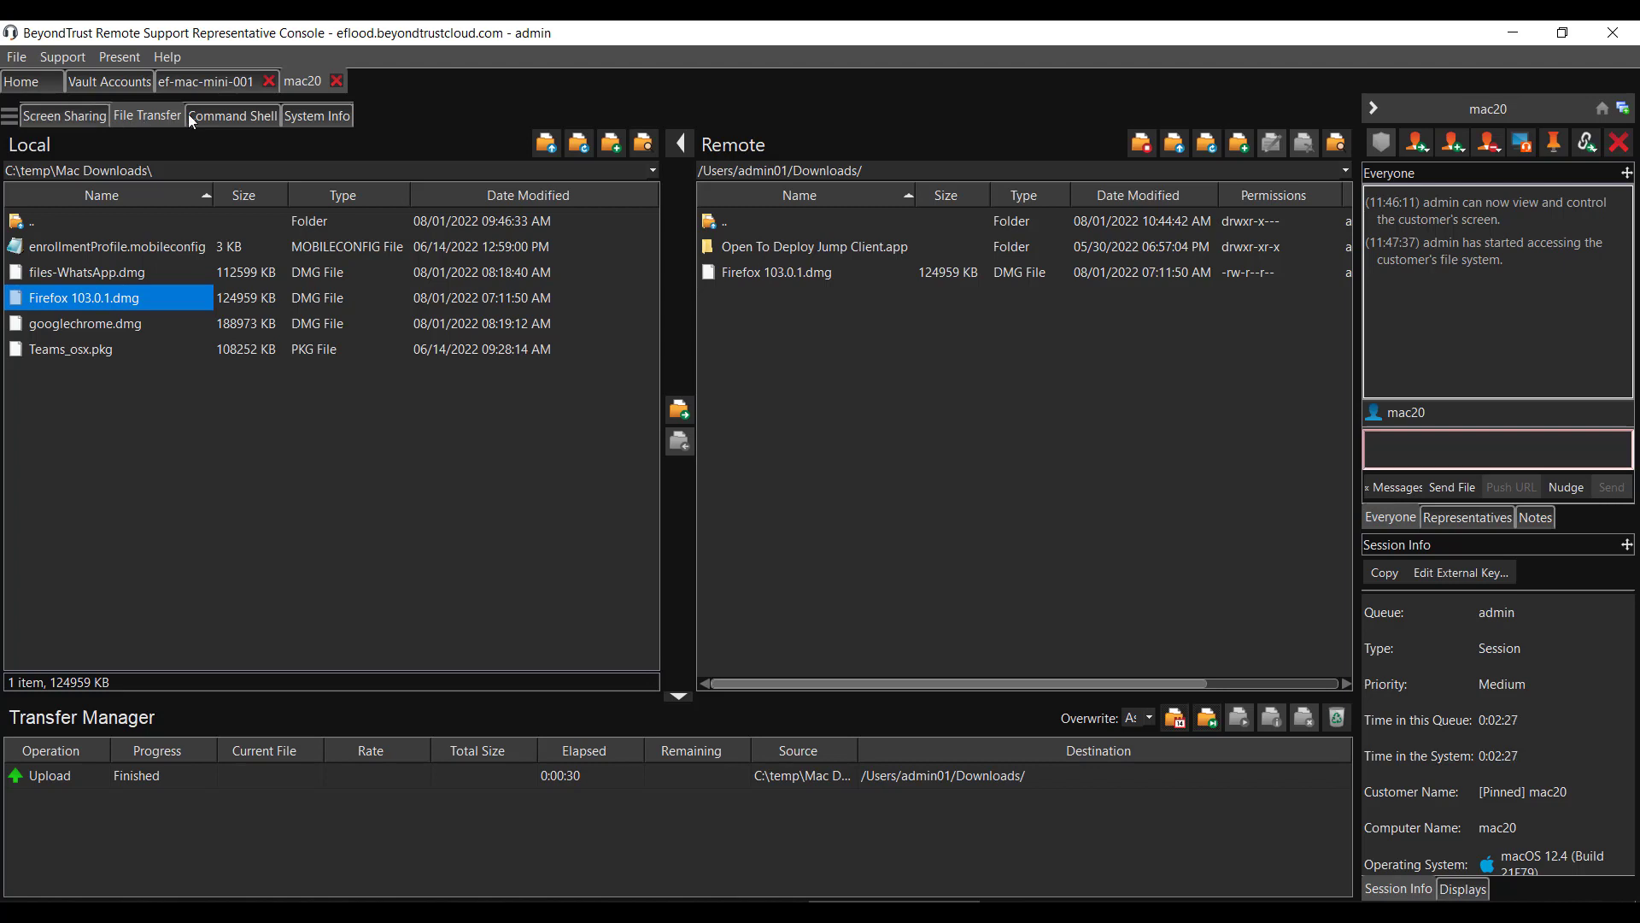
Step: Start a remote command shell on mac20 and run the whoami and sudo commands
left_click(236, 114)
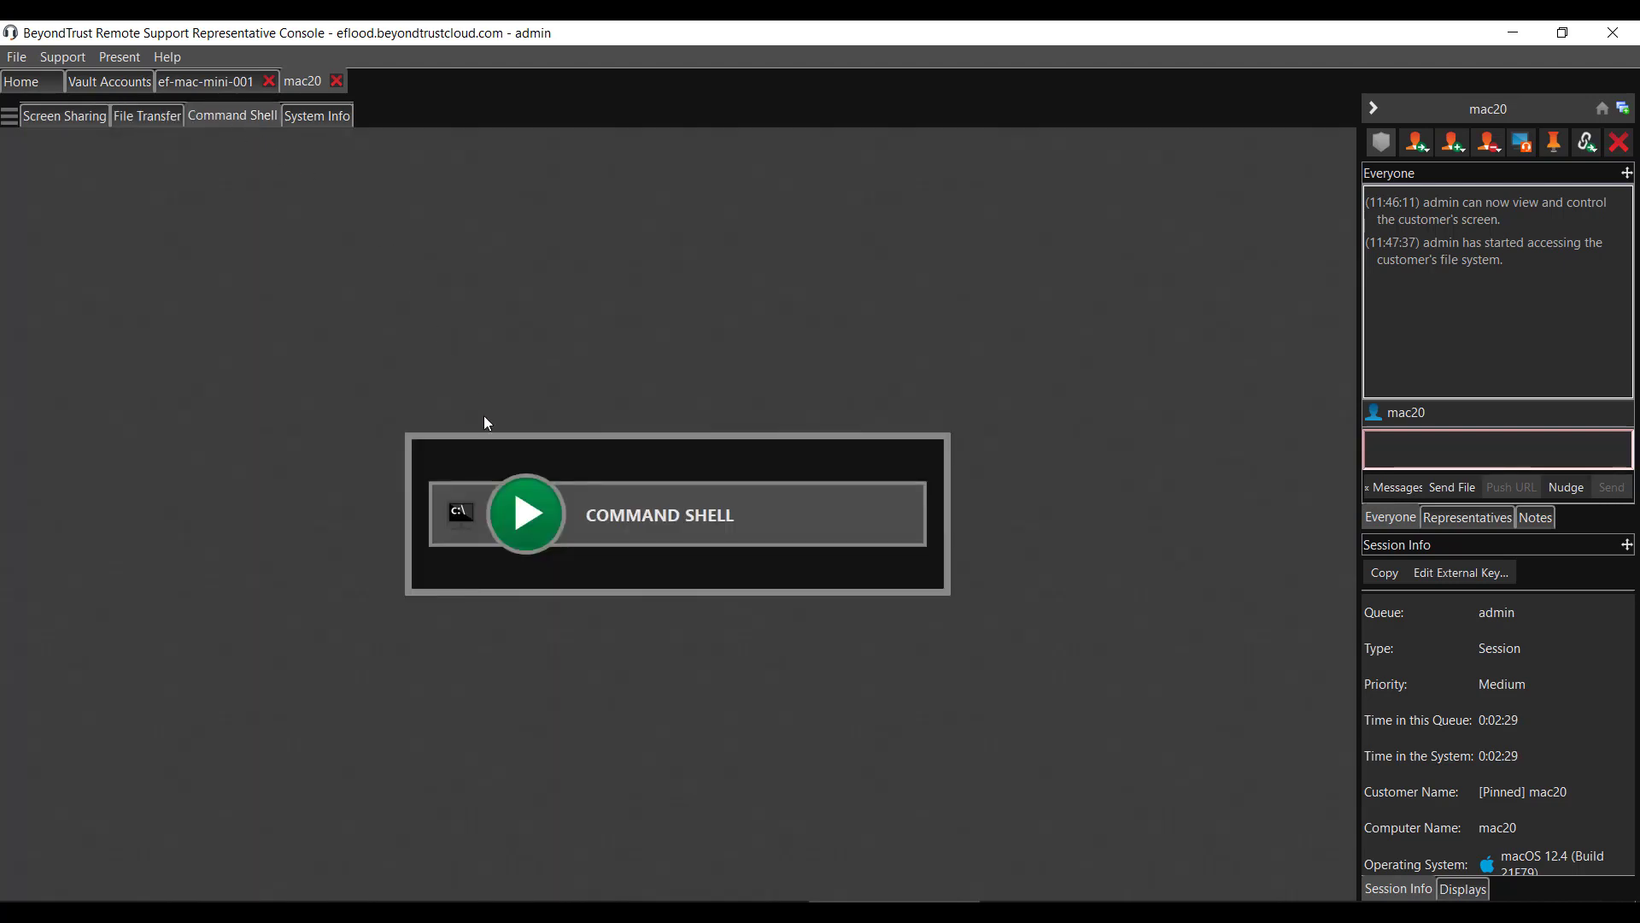
left_click(523, 511)
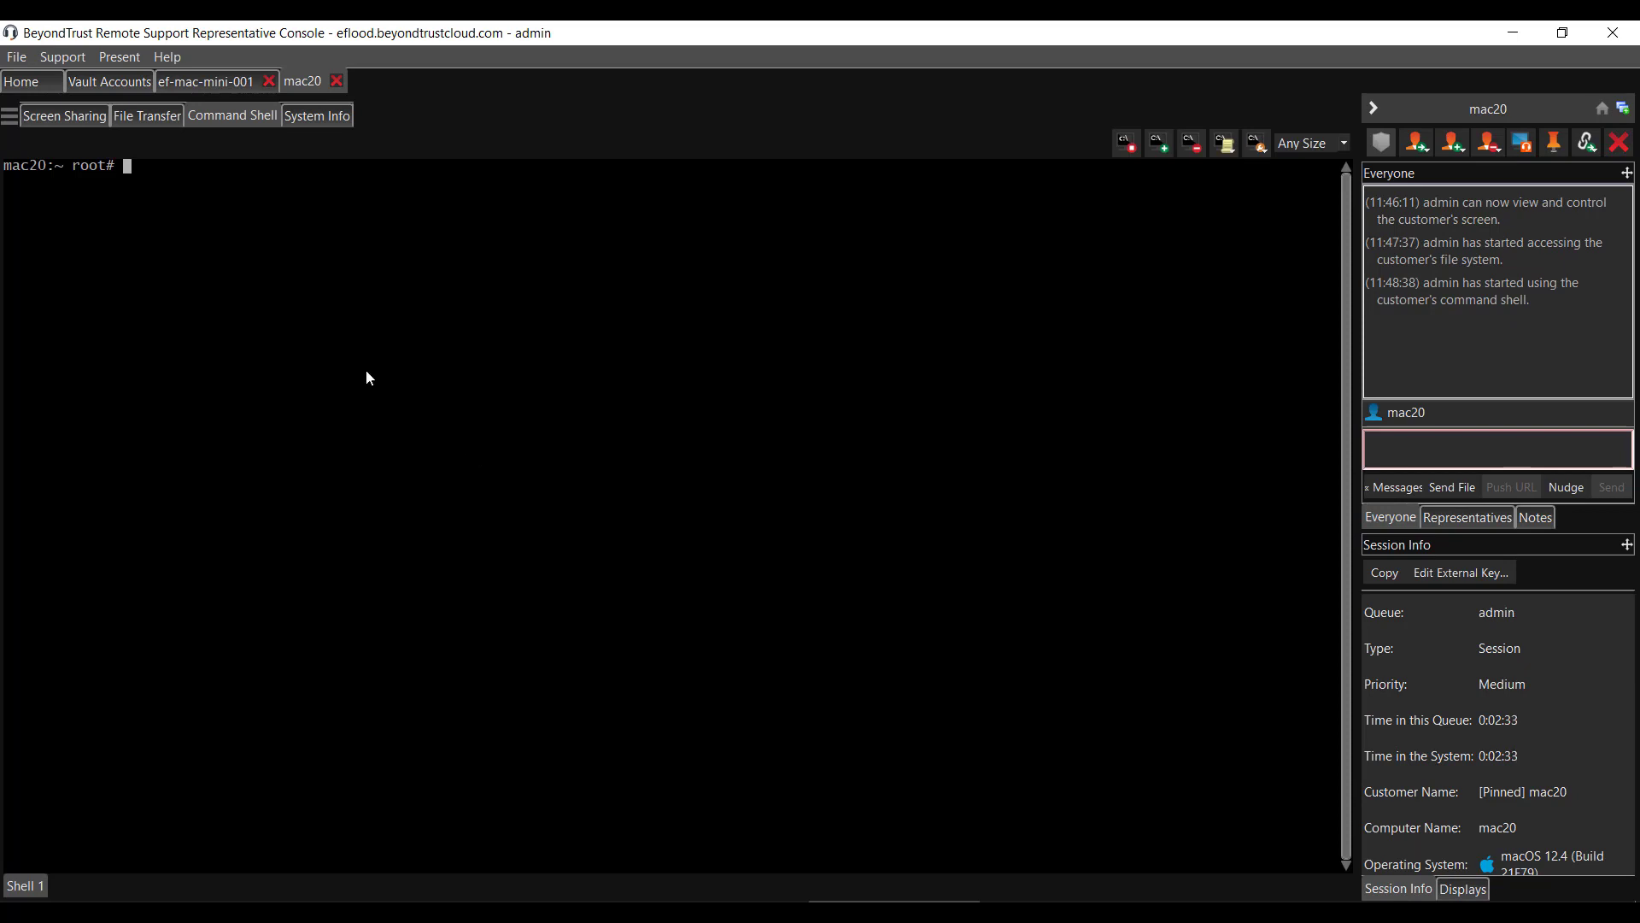
type("whoami")
key("Return")
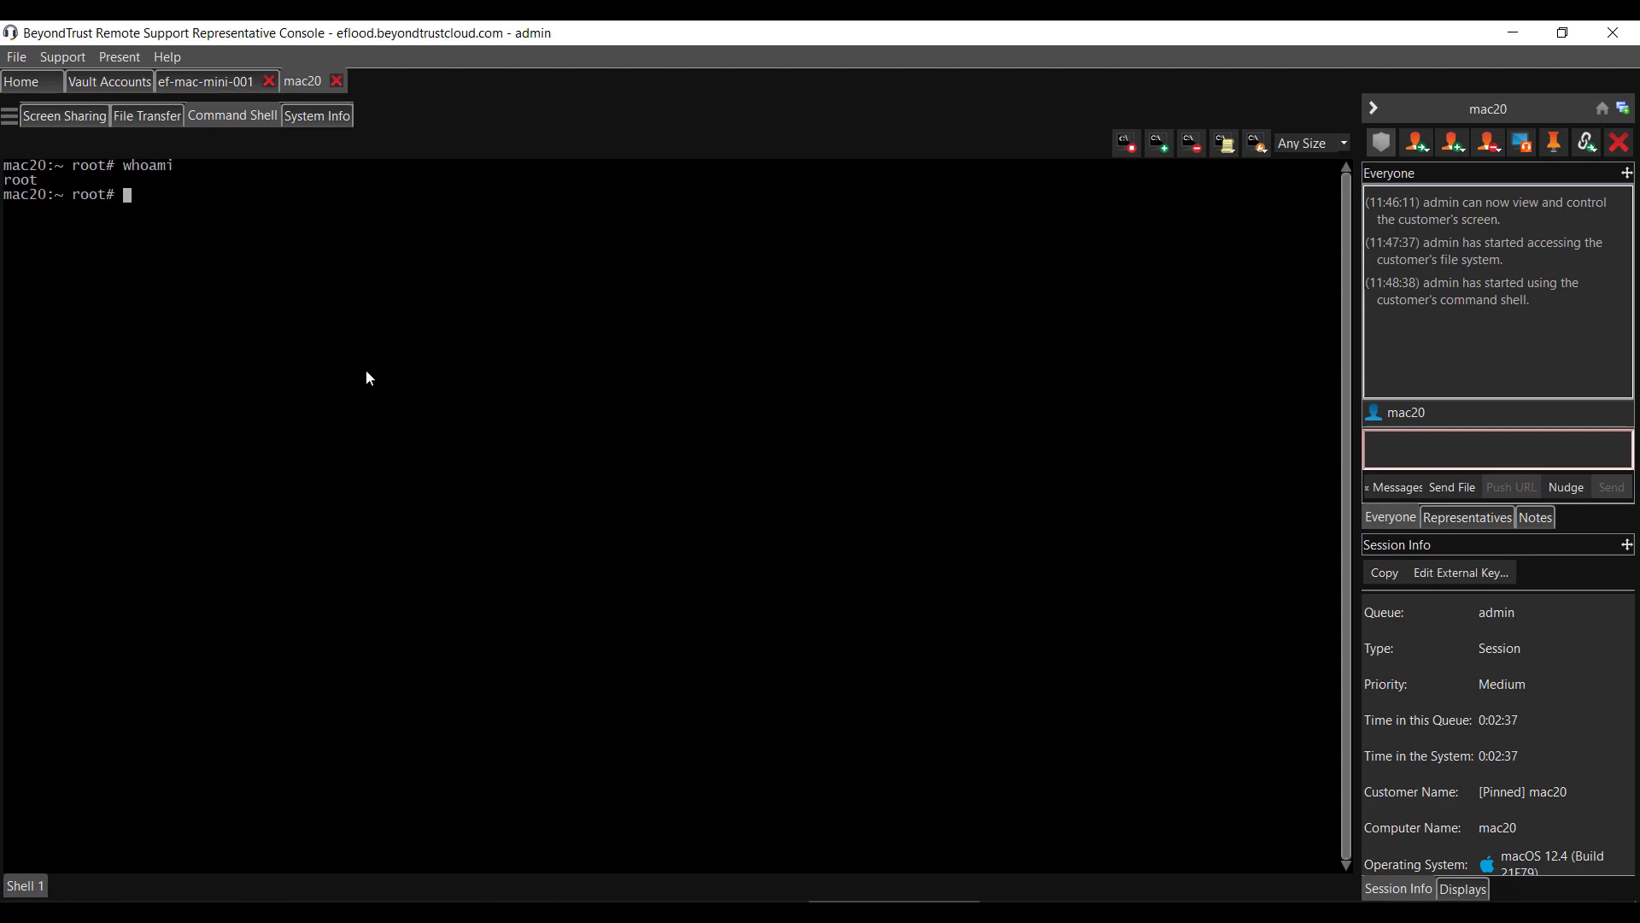
type("sudos")
key("Return")
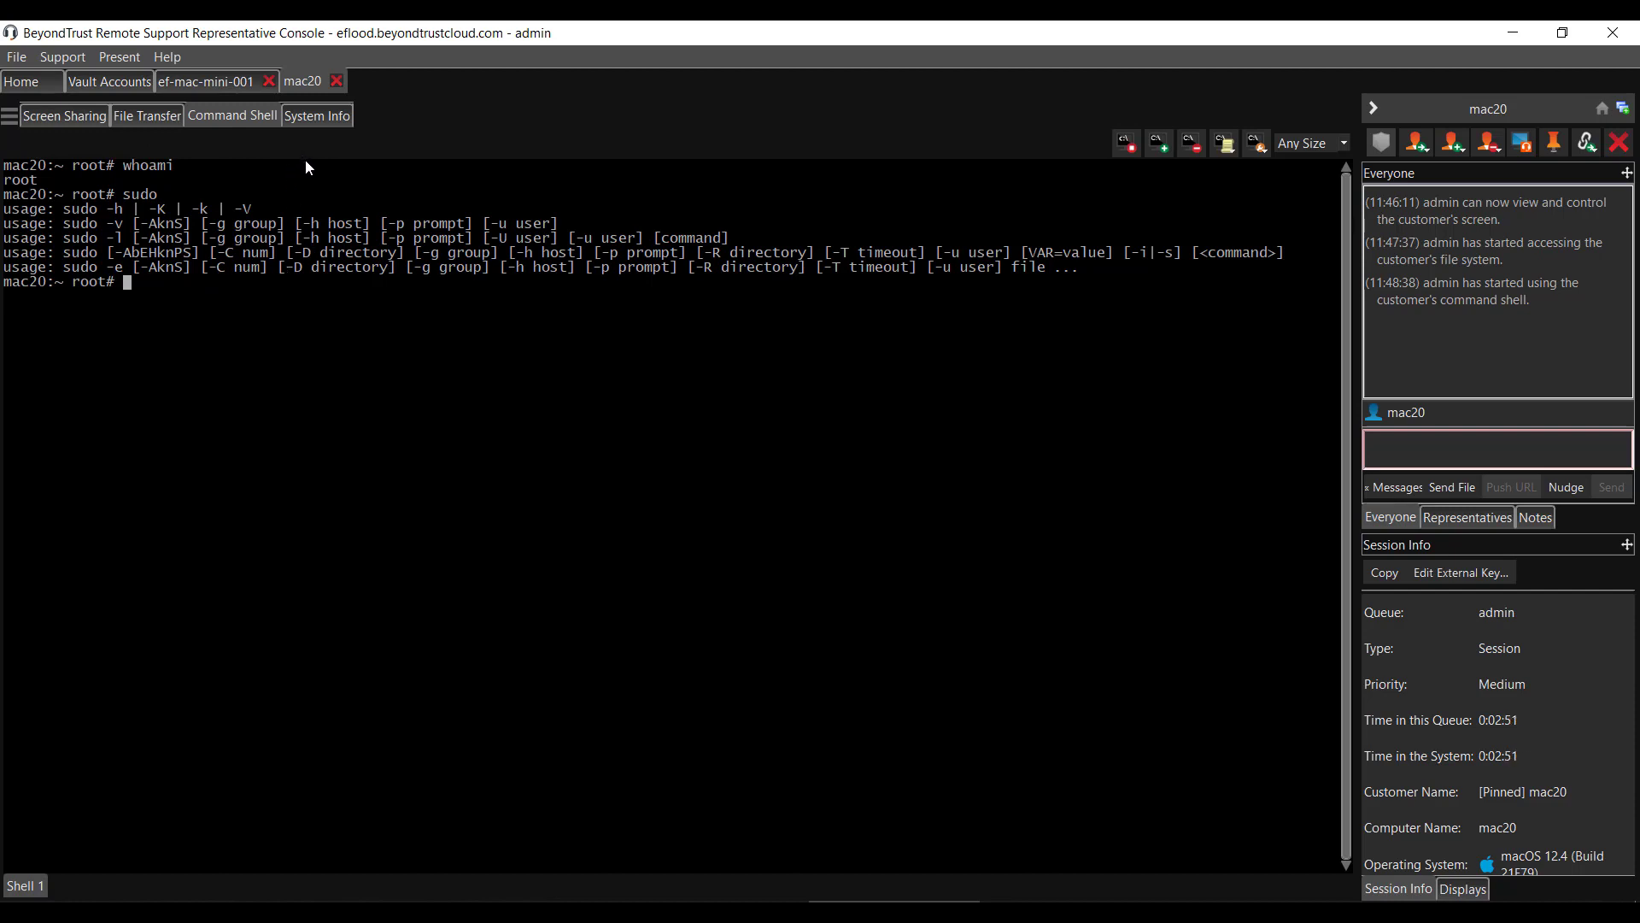
Step: Load mac20's system information and review the overview data and the environment variables
left_click(329, 121)
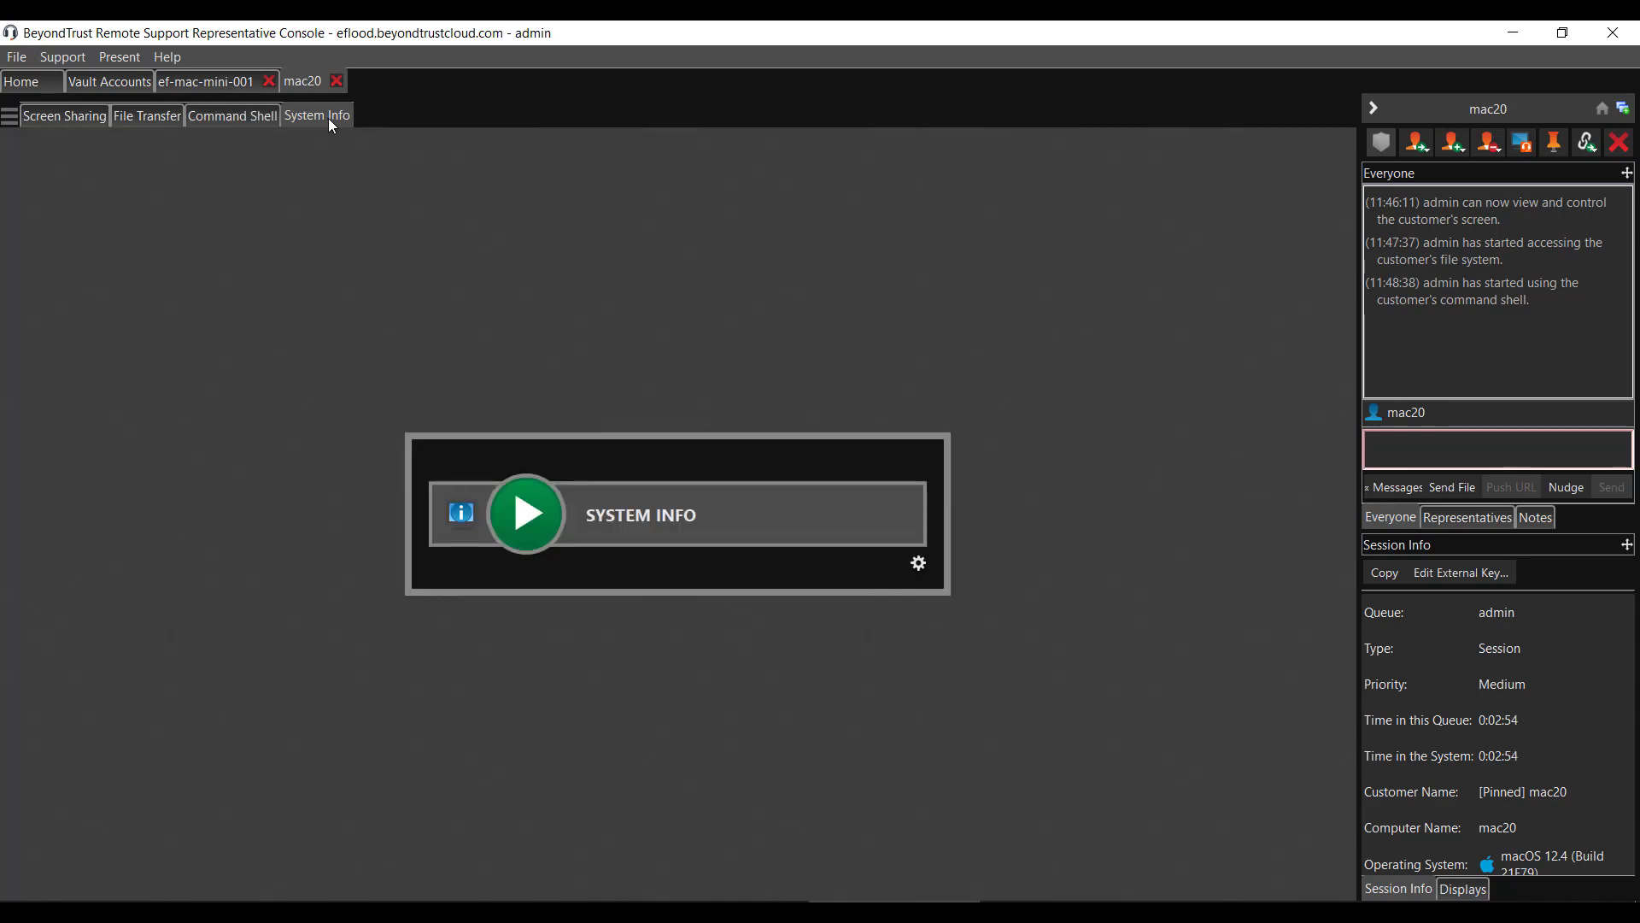
left_click(520, 511)
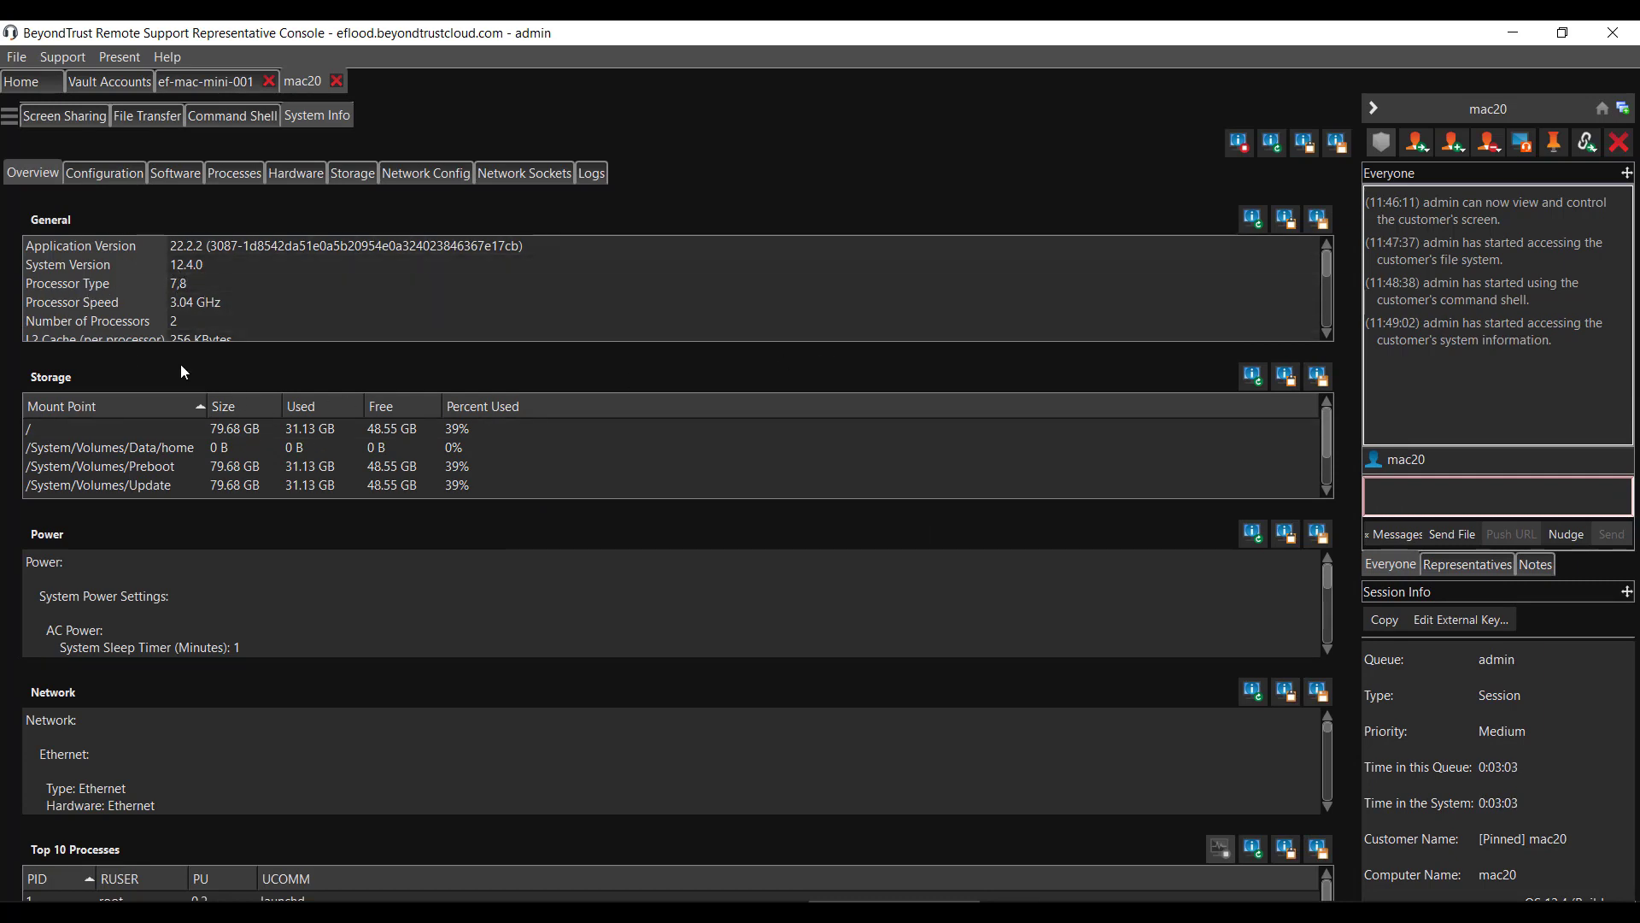
scroll(324, 615, "down", 5)
scroll(319, 639, "down", 1)
scroll(333, 760, "down", 8)
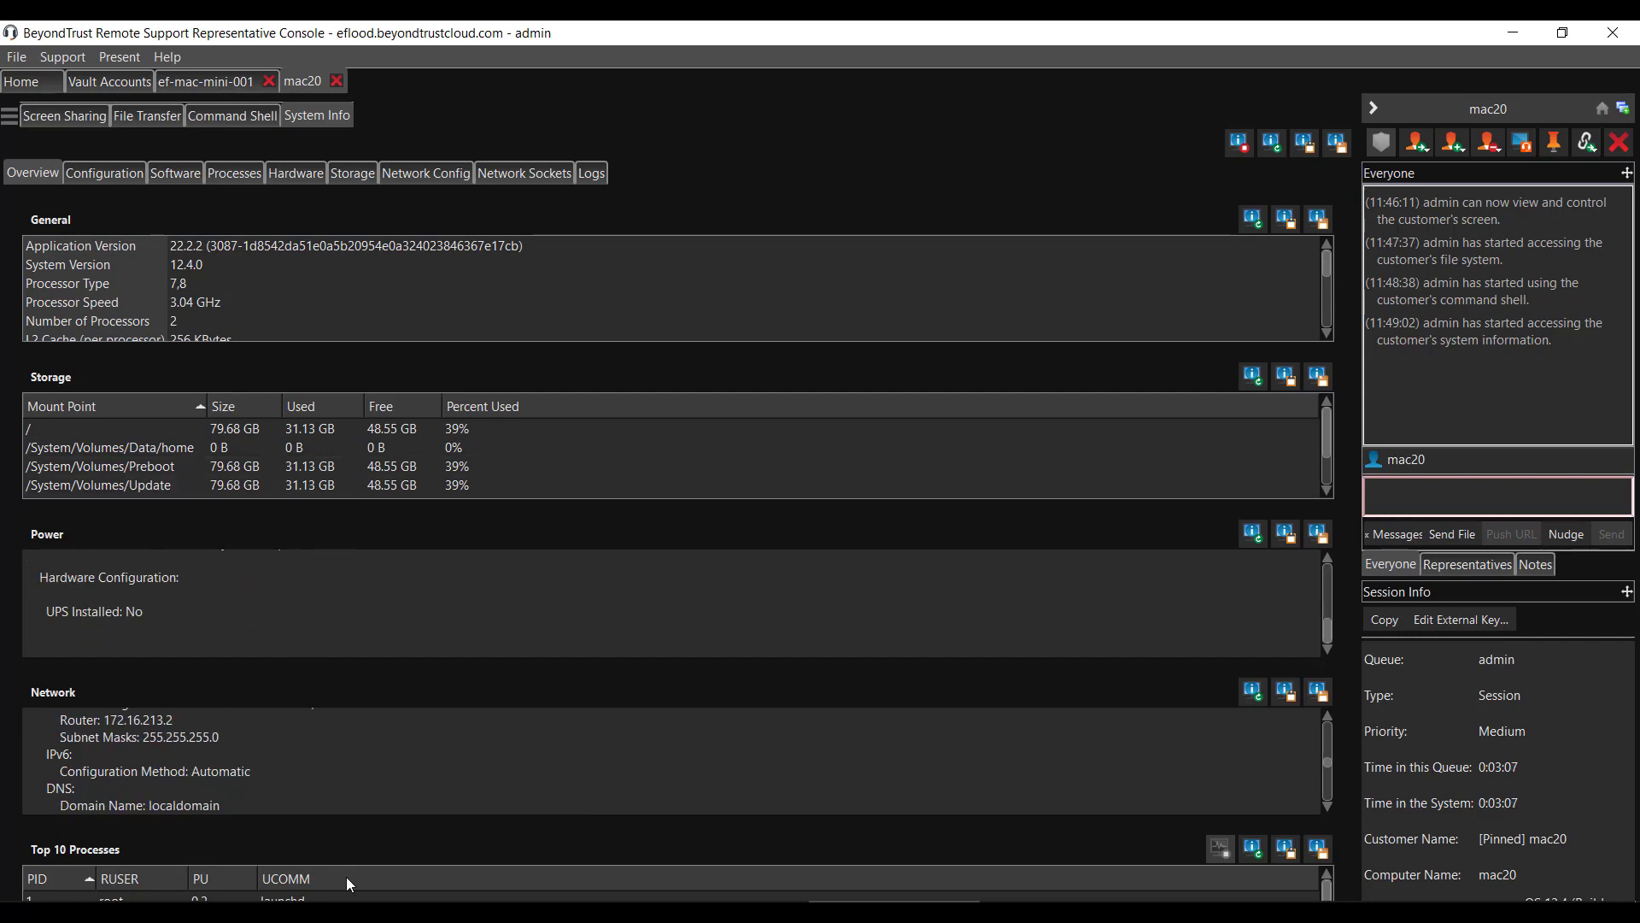
left_click(110, 174)
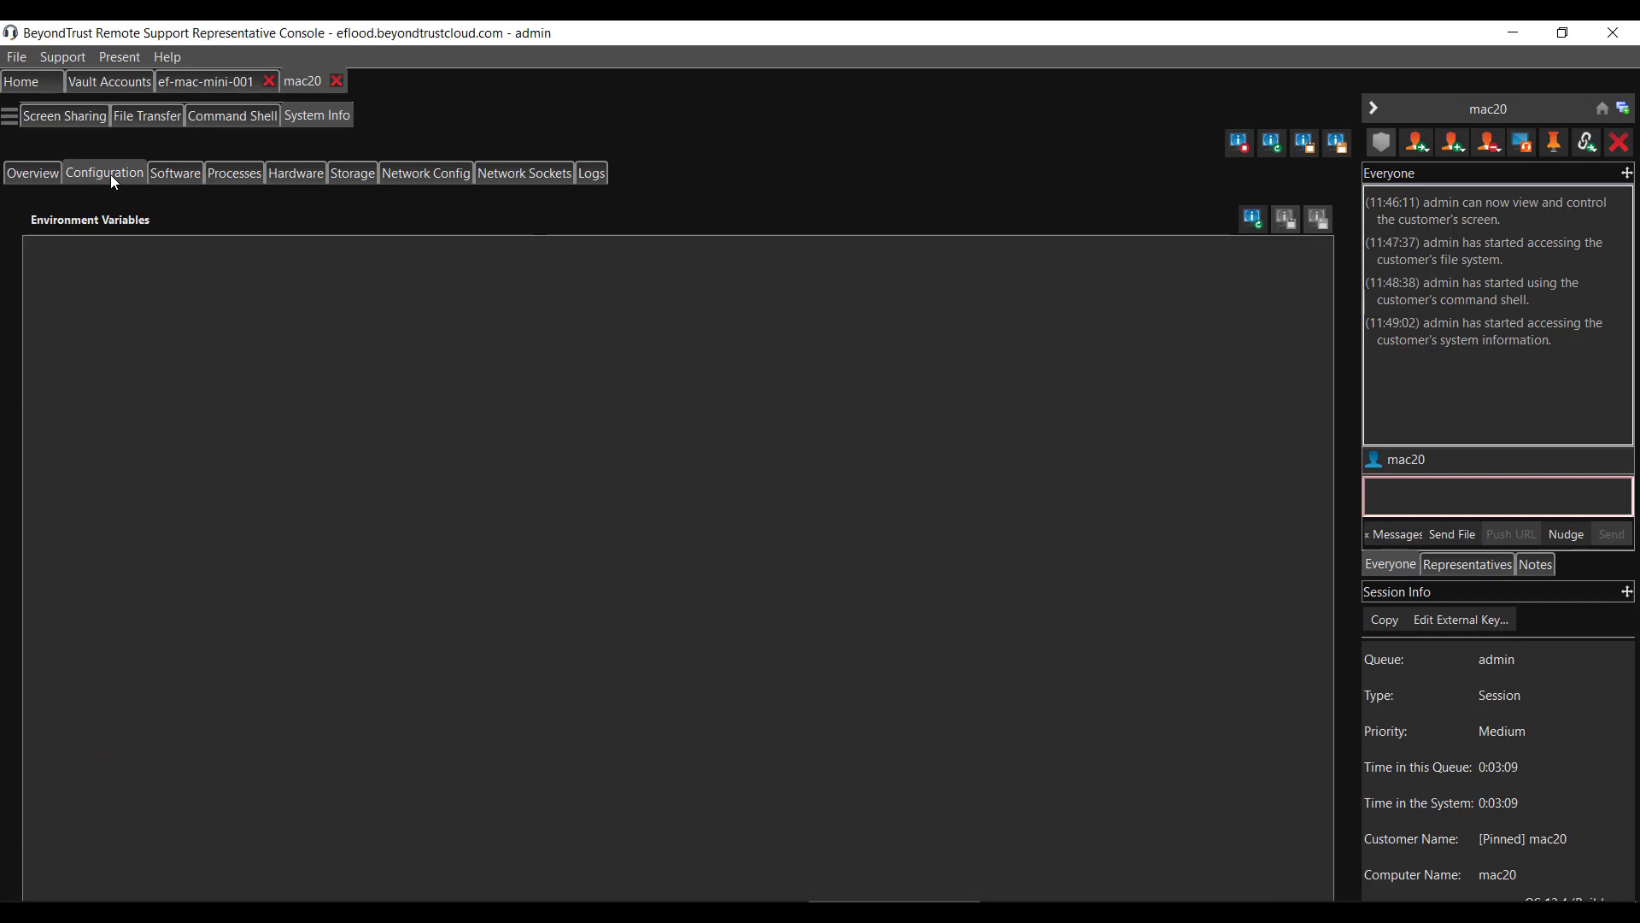
left_click(1249, 225)
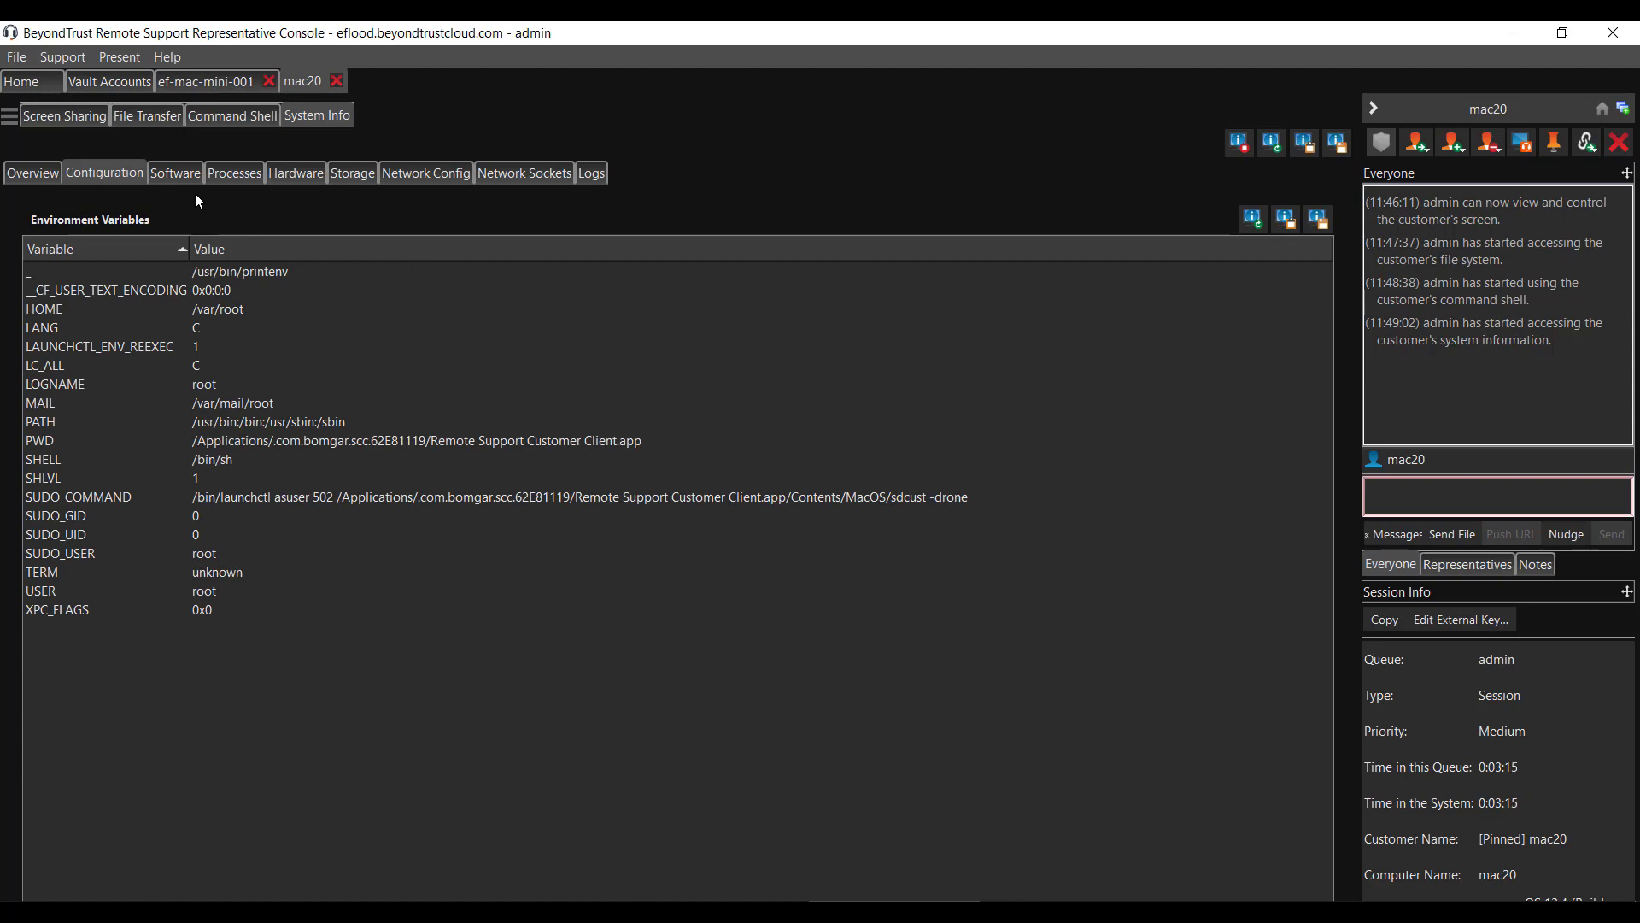
Step: Load mac20's software information and review its applications, application details, and launch agents and daemons
left_click(174, 173)
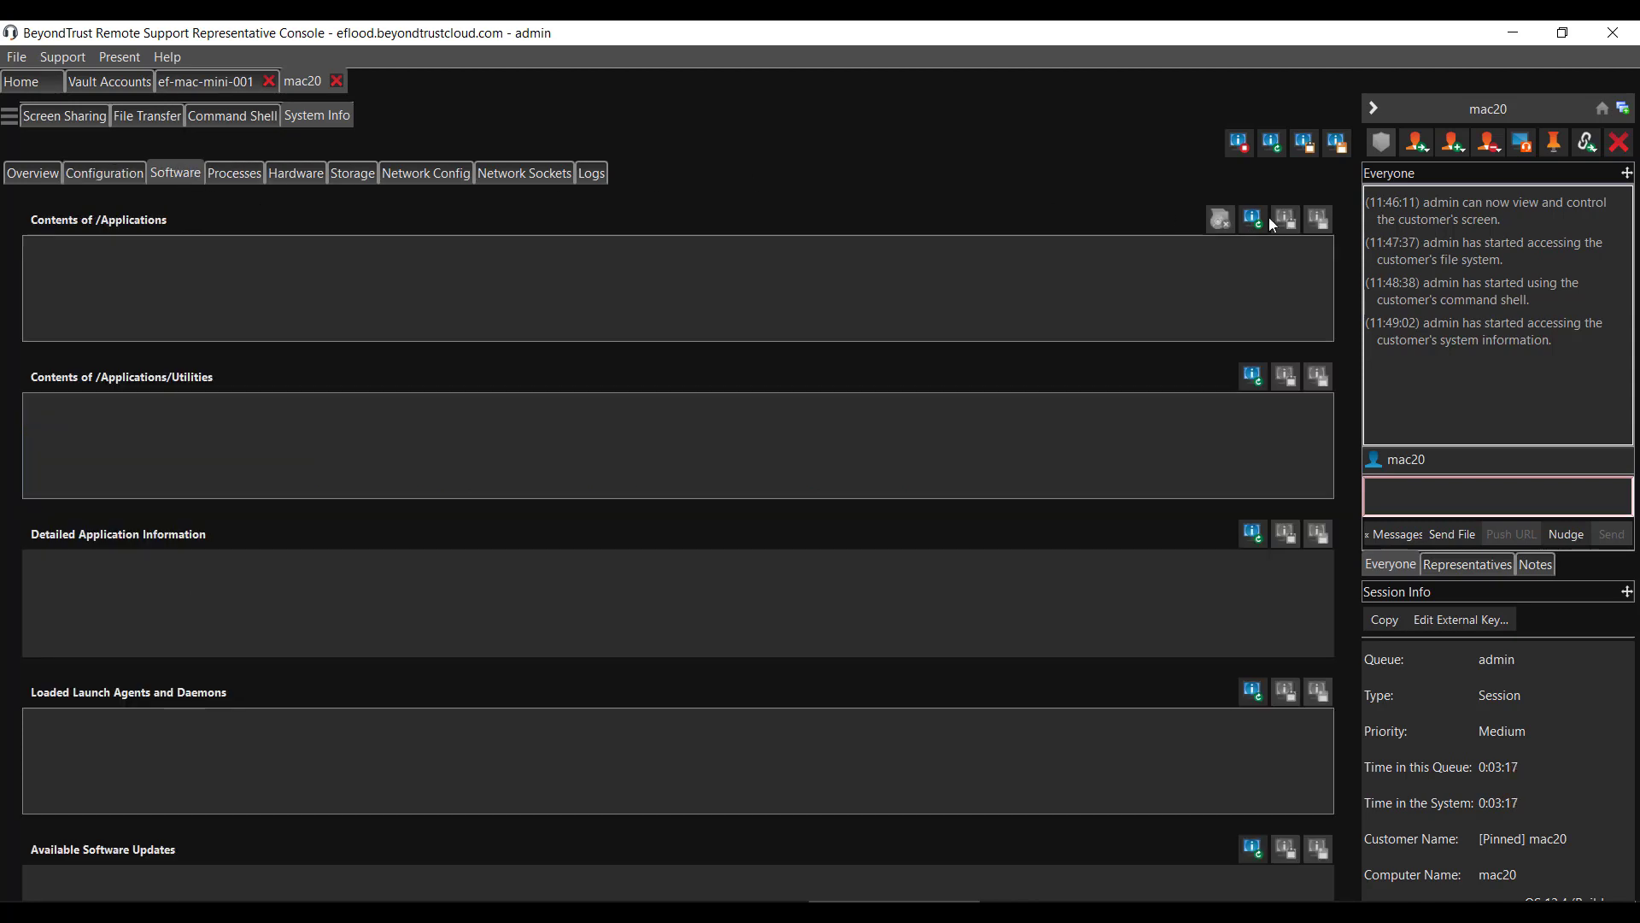
left_click(1273, 143)
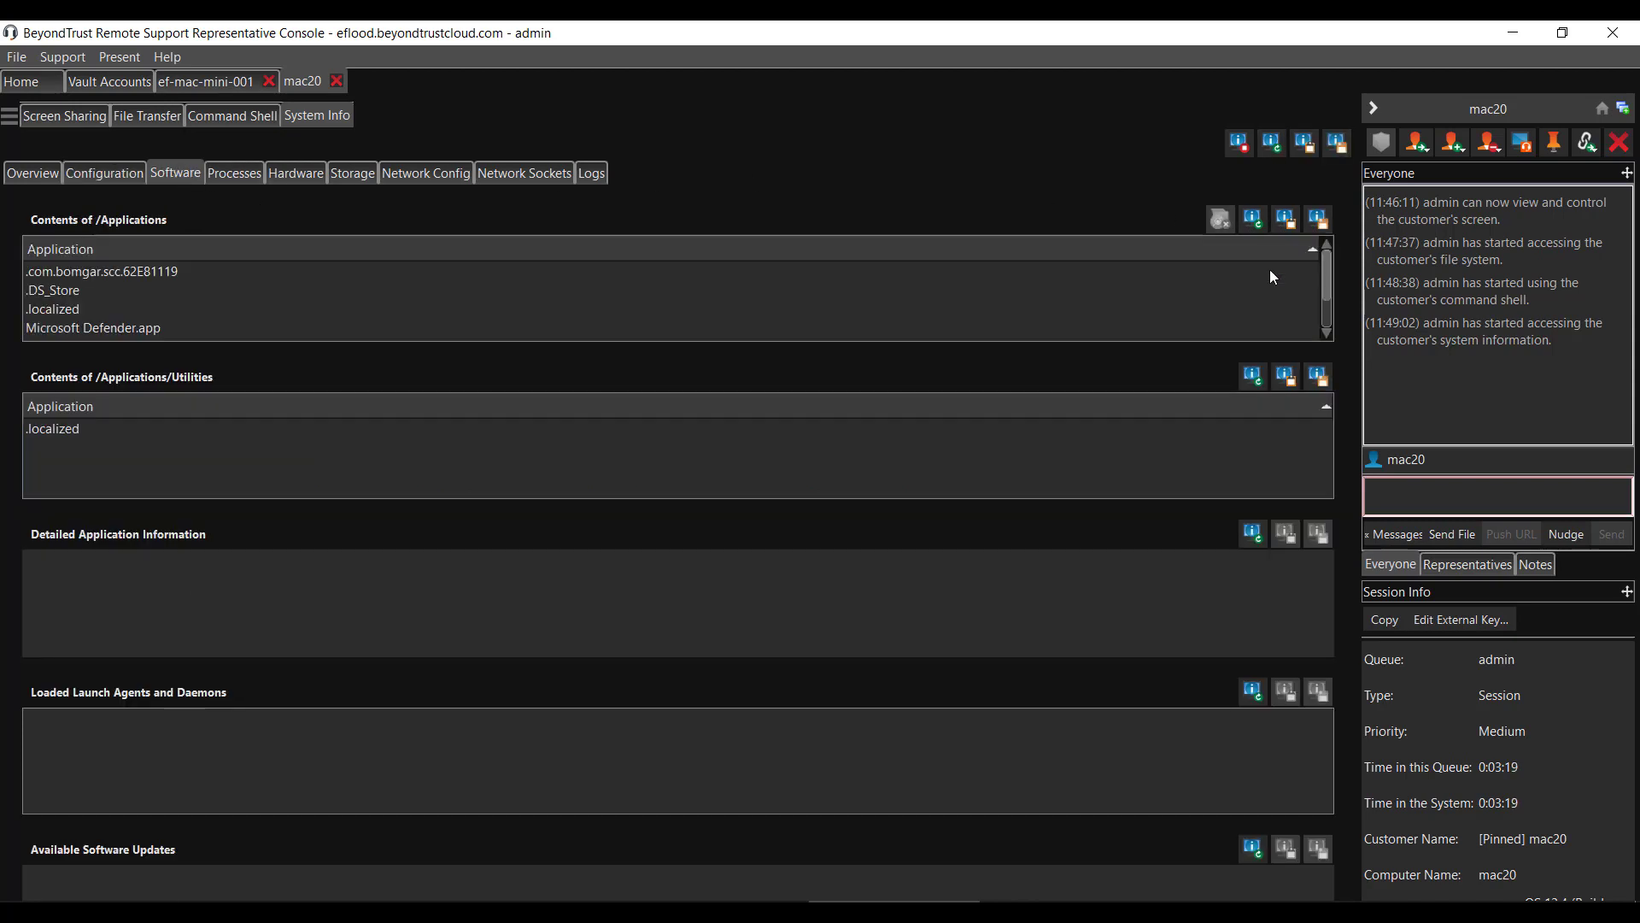
left_click(1253, 378)
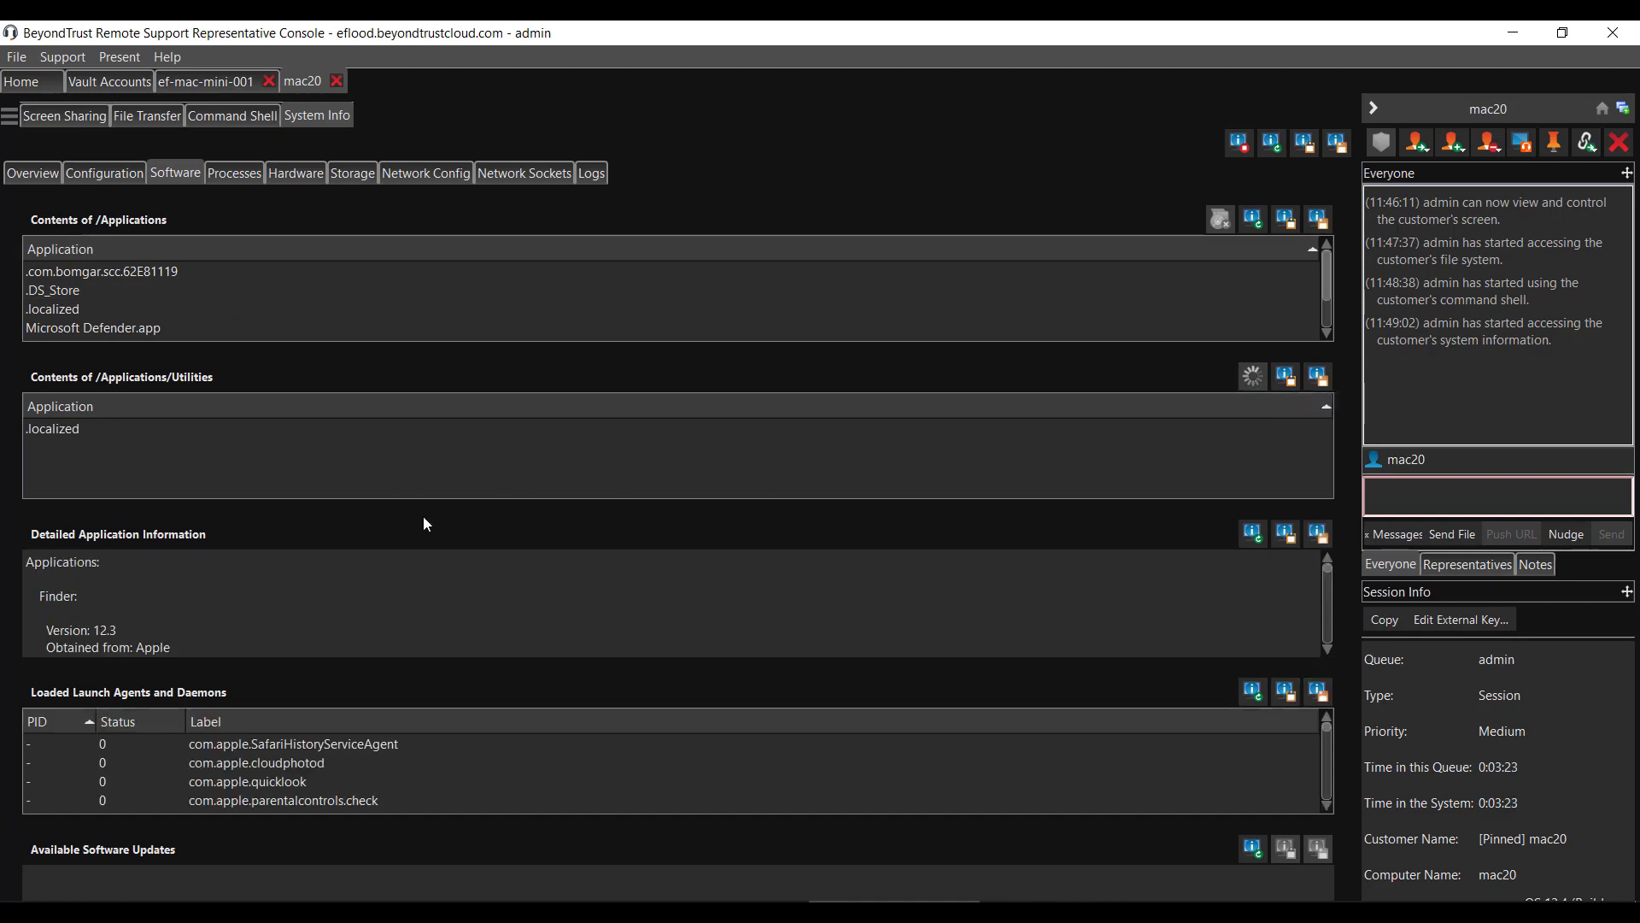
scroll(185, 300, "down", 1)
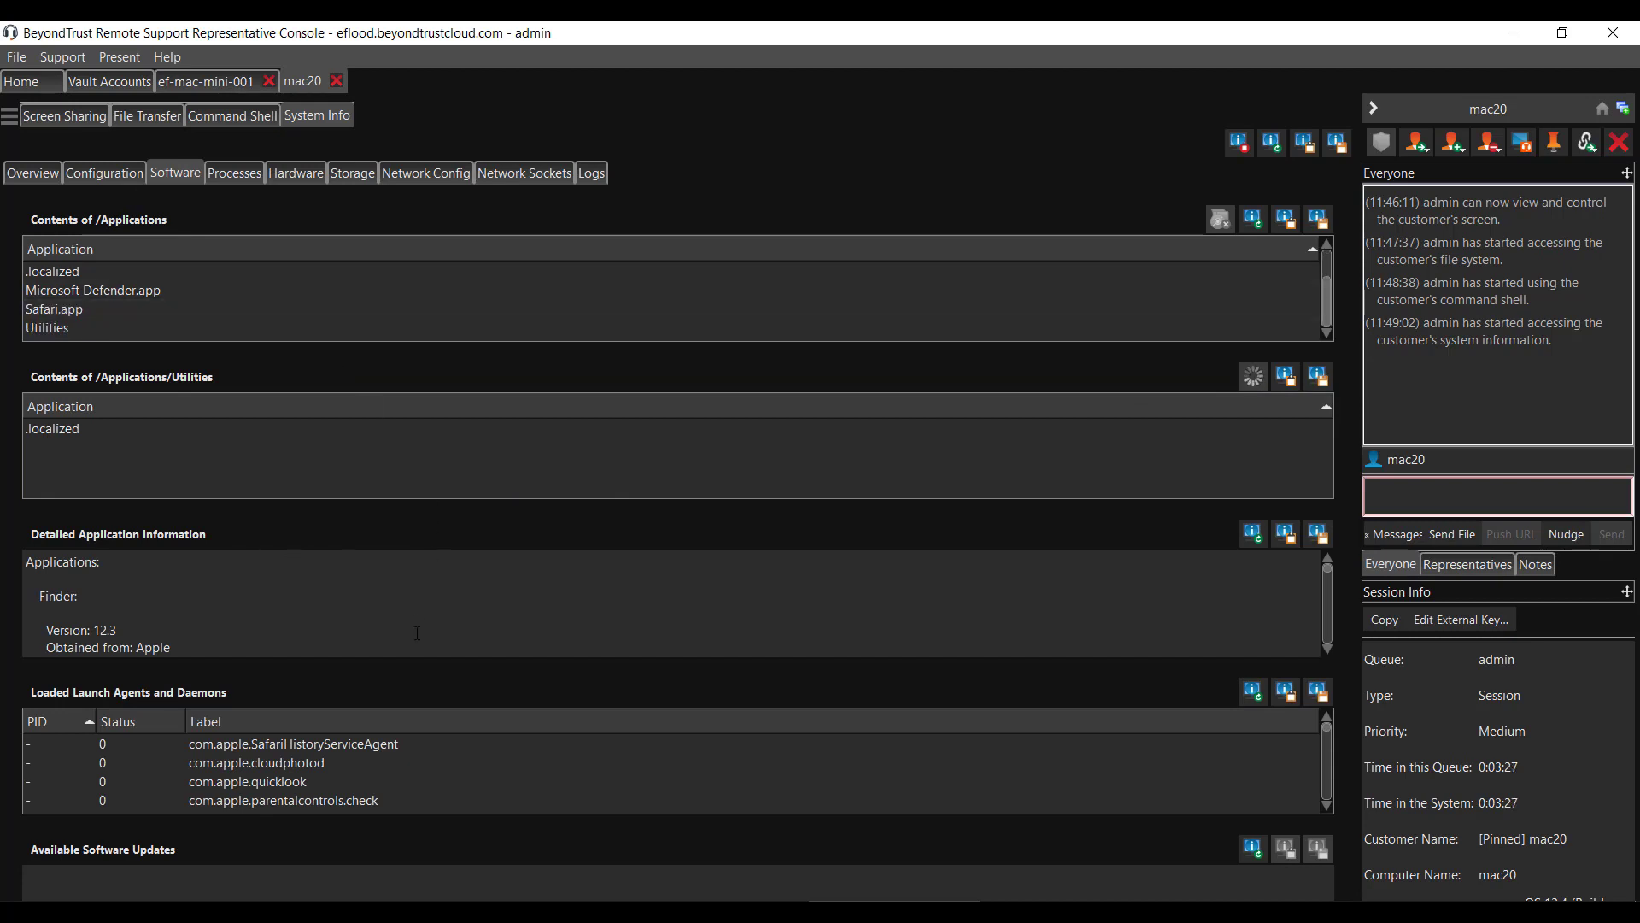
scroll(412, 615, "down", 2)
scroll(377, 777, "down", 1)
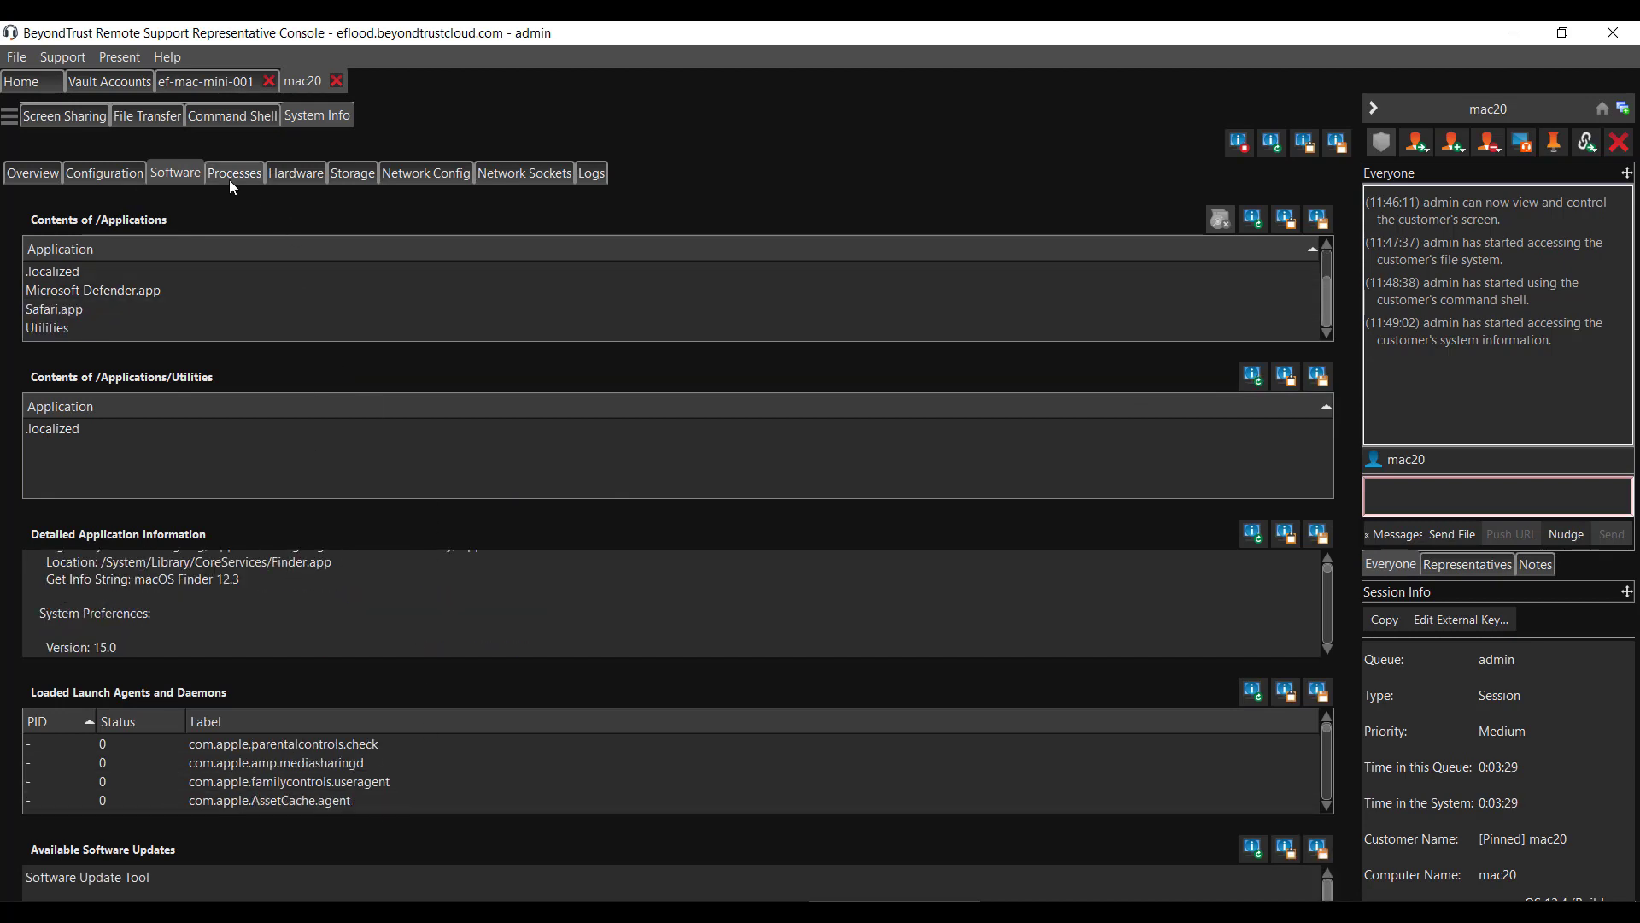
Step: Load mac20's running processes and check the action available for a listed process
left_click(231, 176)
left_click(1274, 144)
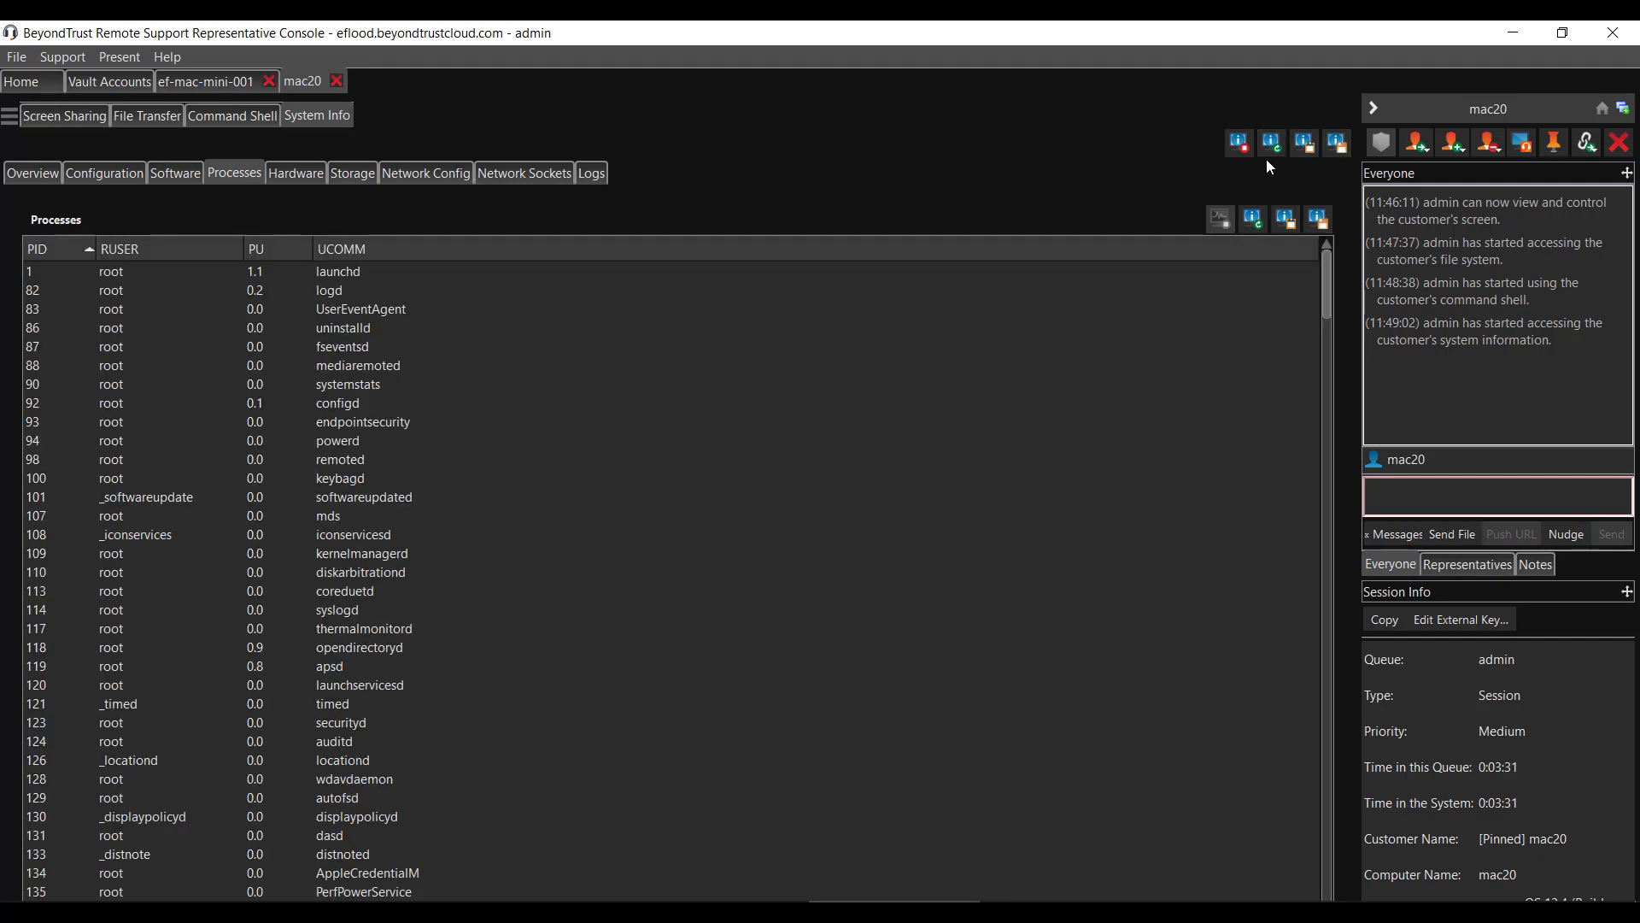
scroll(521, 398, "down", 15)
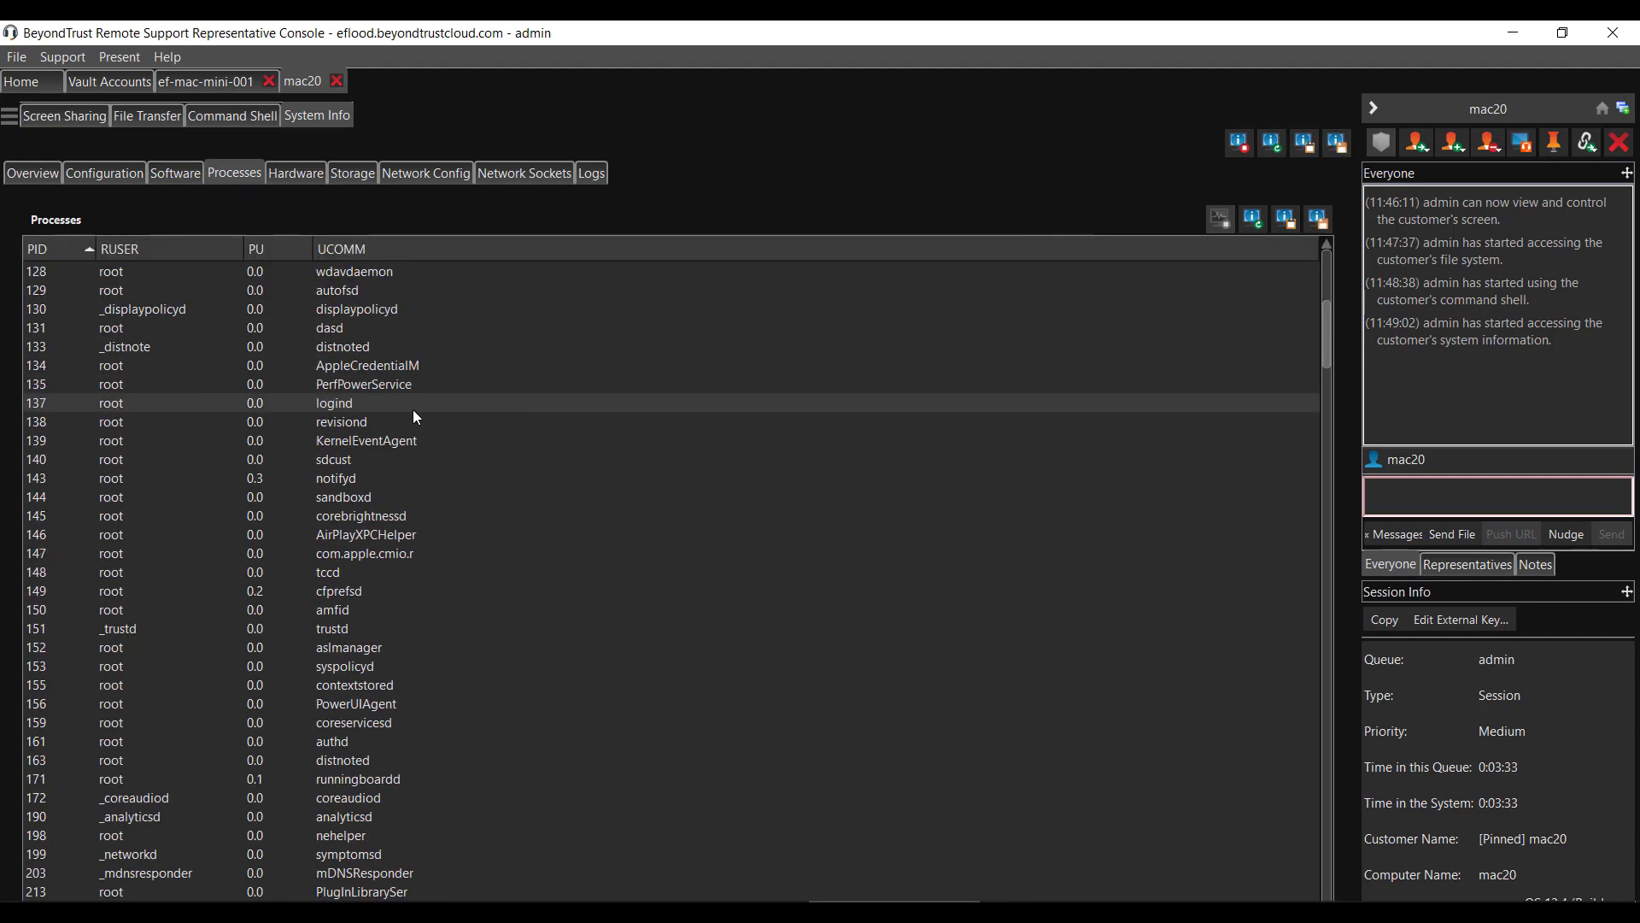
scroll(406, 425, "down", 2)
right_click(405, 420)
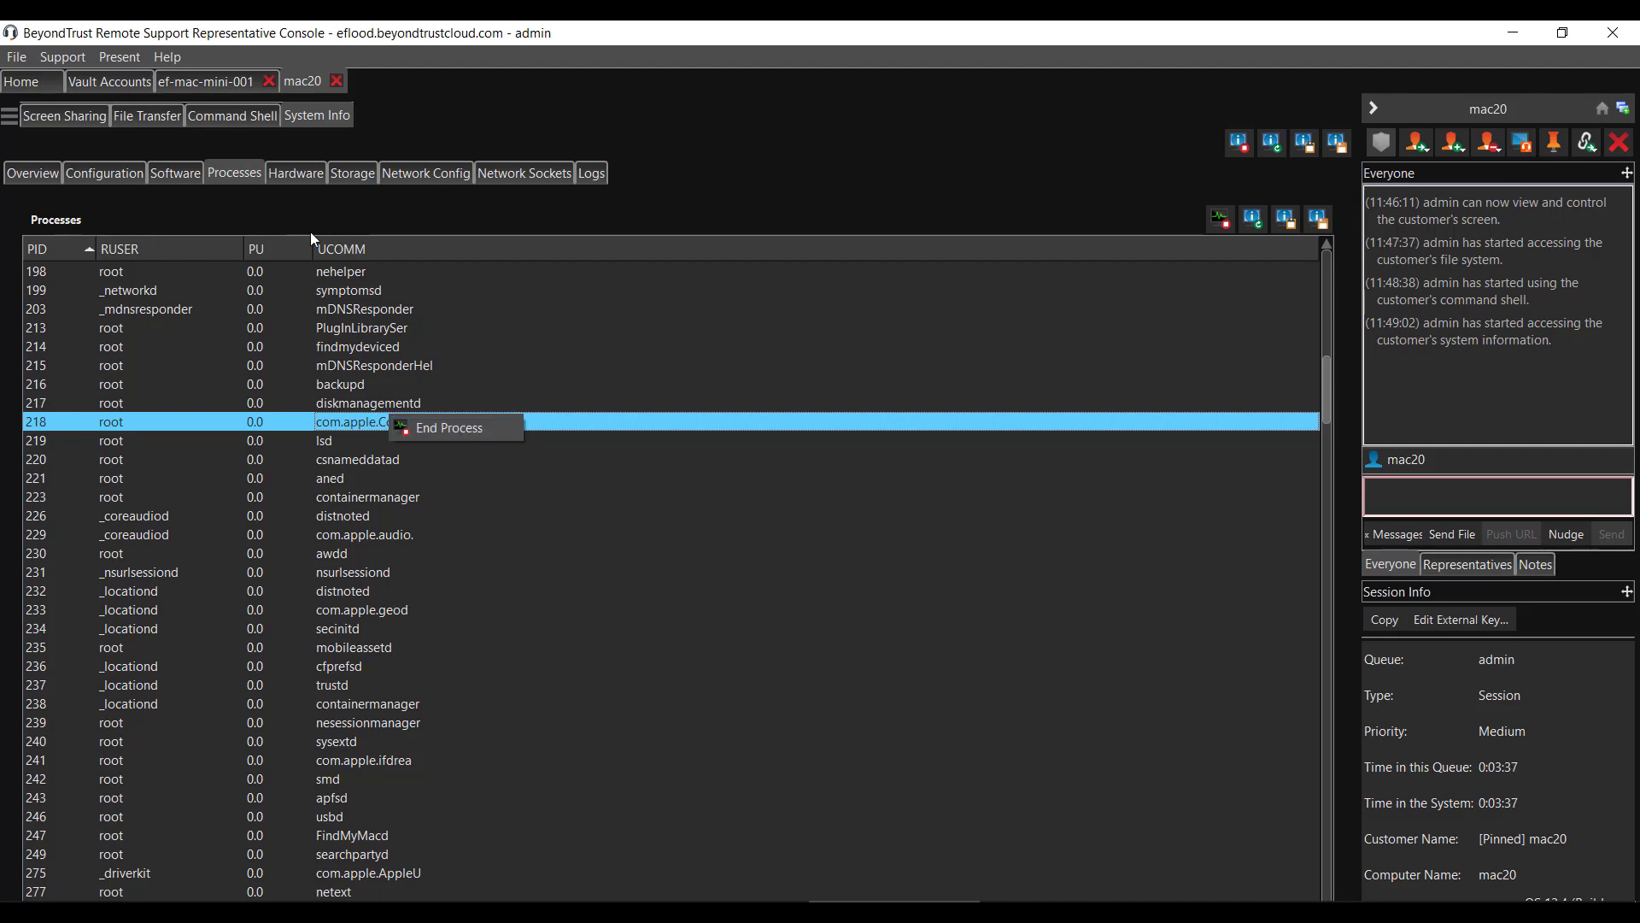
Step: Load mac20's hardware information and read through the hardware overview details
left_click(294, 170)
left_click(294, 175)
left_click(1273, 144)
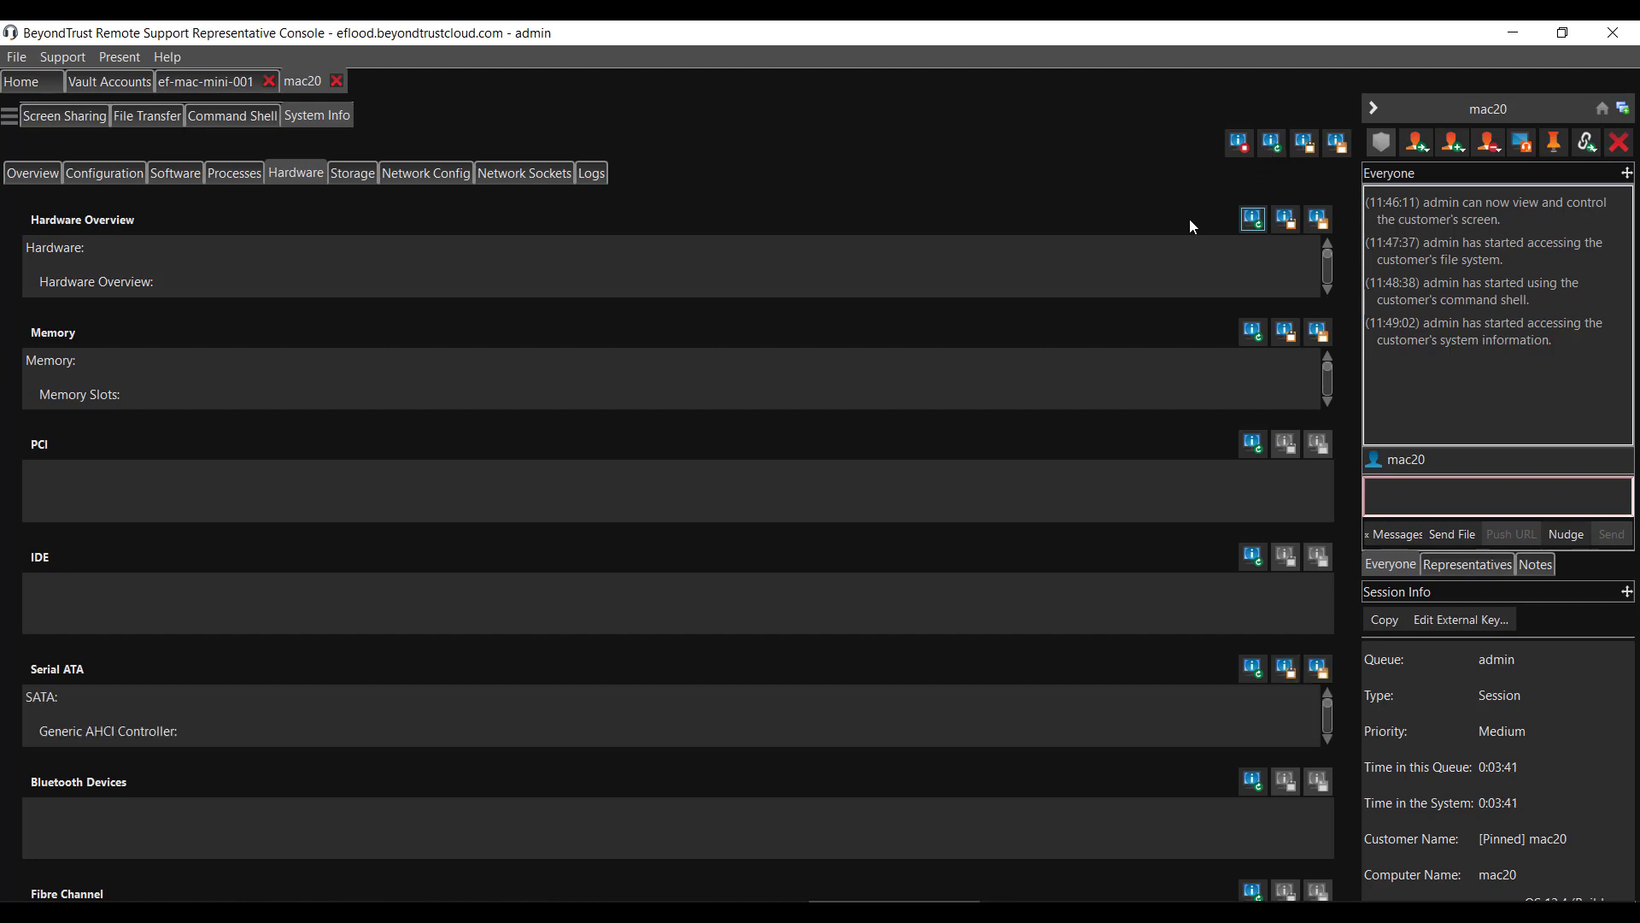
scroll(162, 260, "down", 3)
scroll(213, 273, "down", 3)
scroll(212, 270, "down", 3)
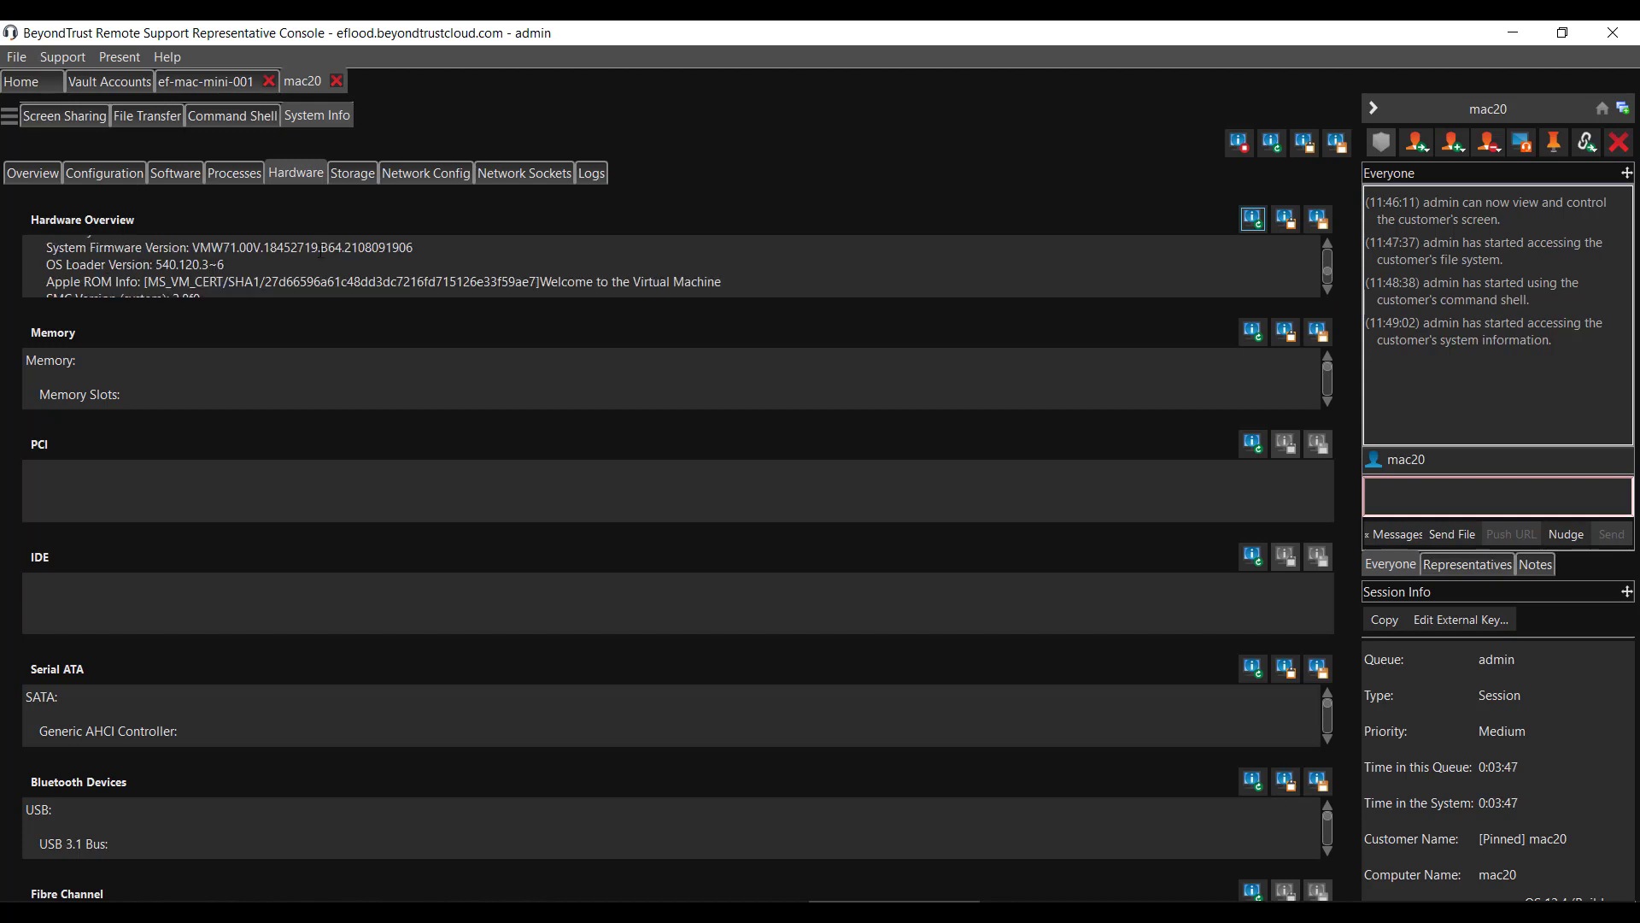
scroll(325, 251, "down", 3)
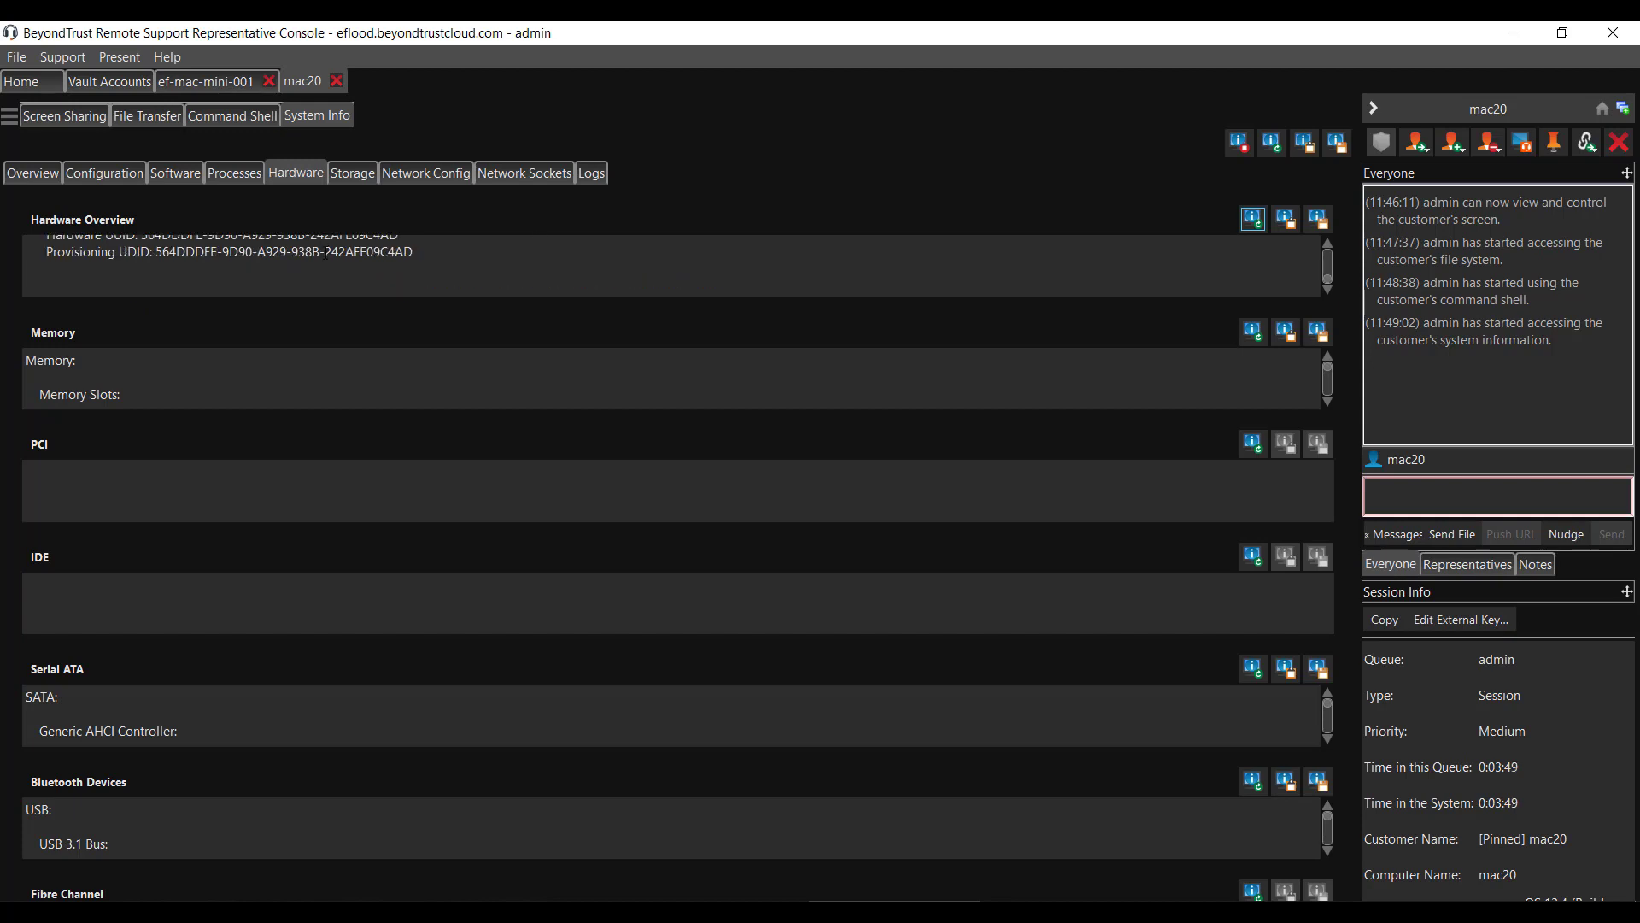
Step: Finish reviewing mac20's hardware overview and load its storage information, including mounted devices and mount points
scroll(325, 265, "up", 1)
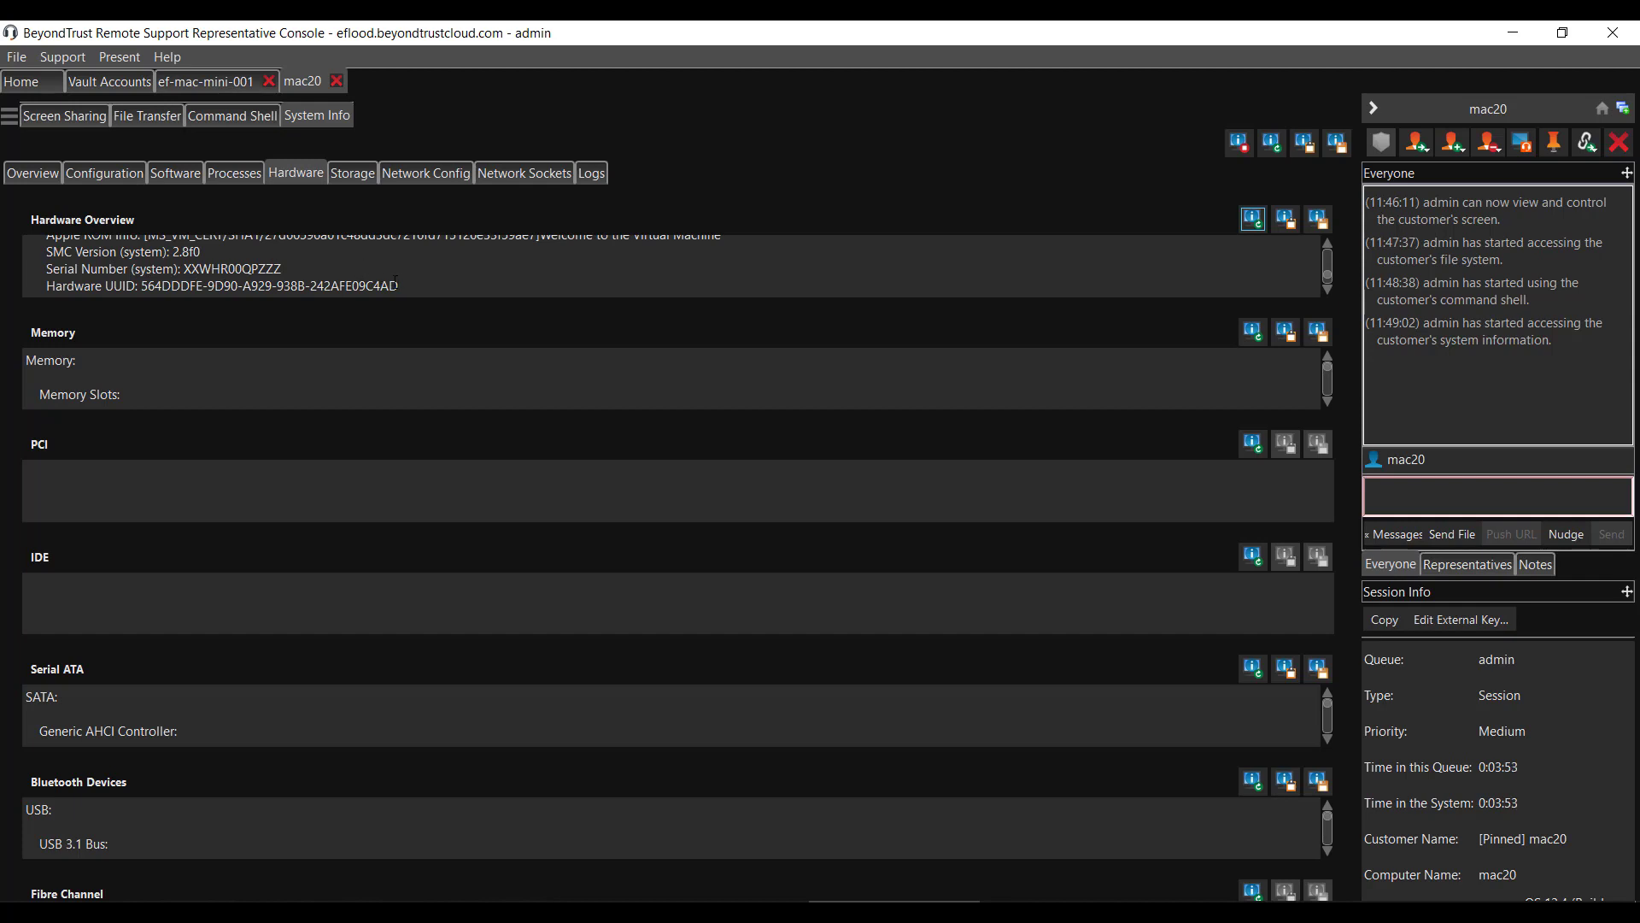
left_click(363, 172)
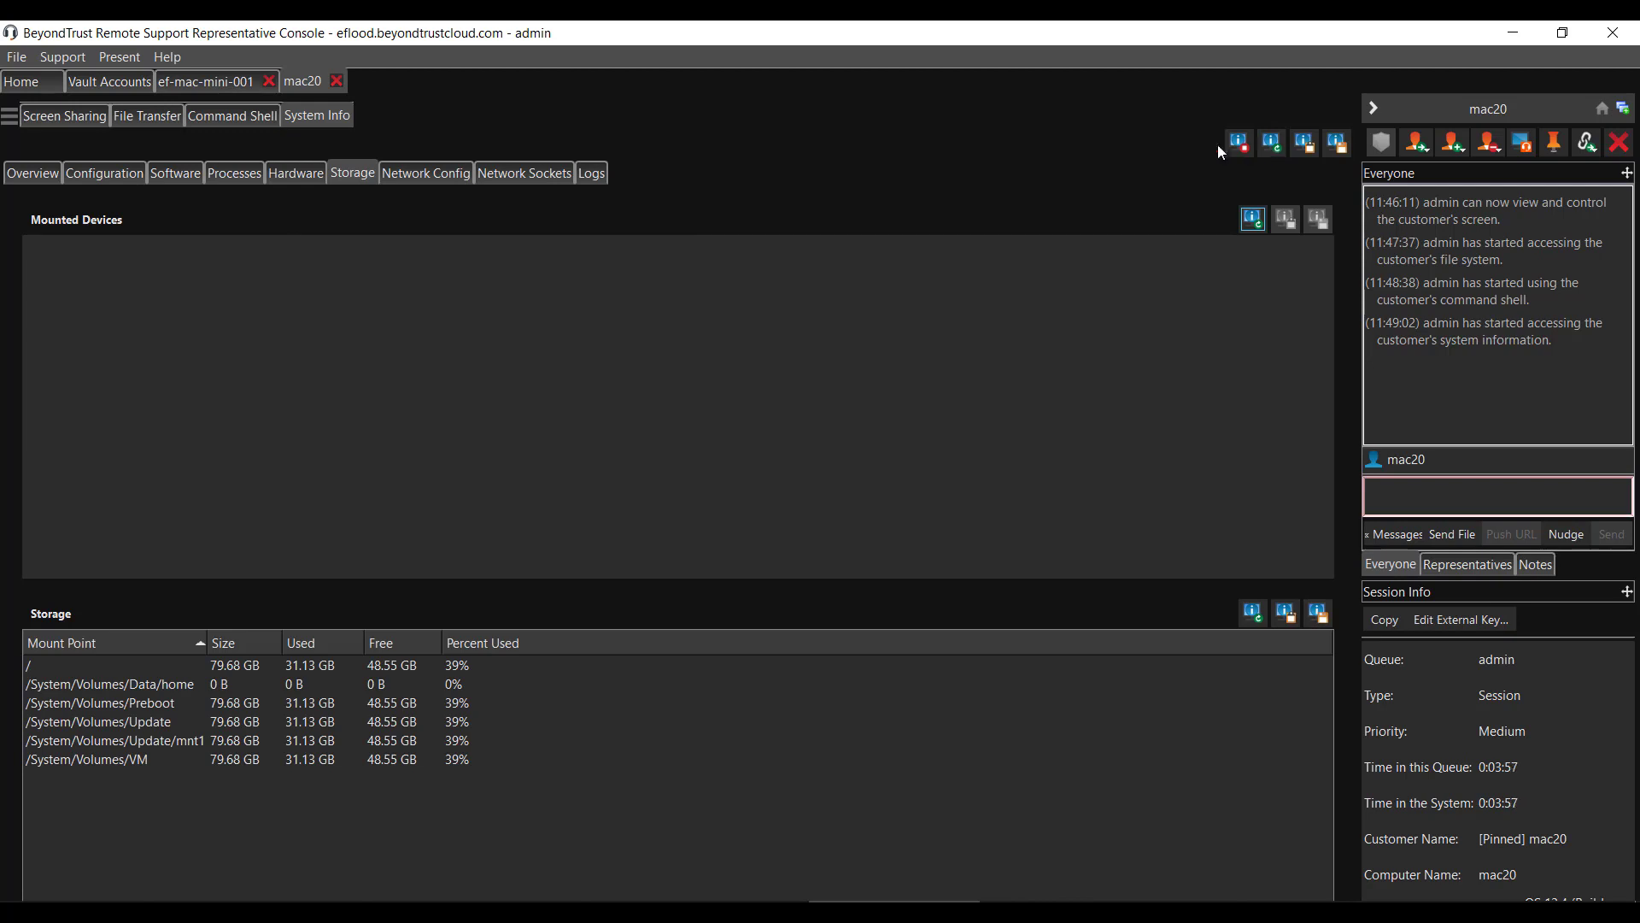
Step: Load mac20's network configuration, and its network sockets with the network statistics
left_click(408, 181)
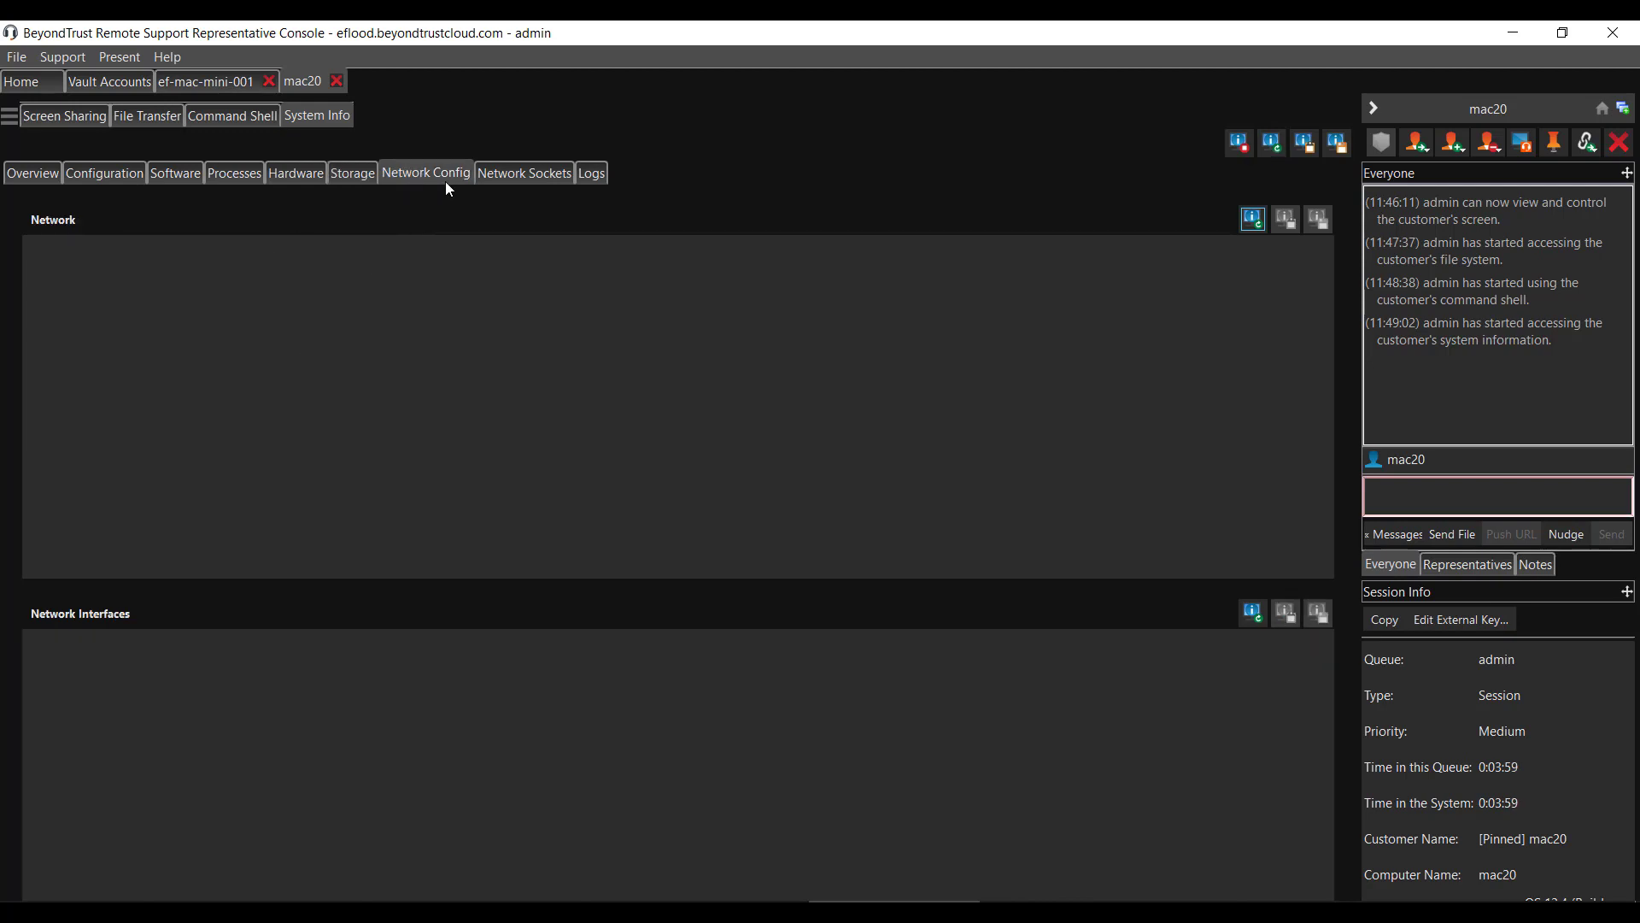
left_click(1277, 145)
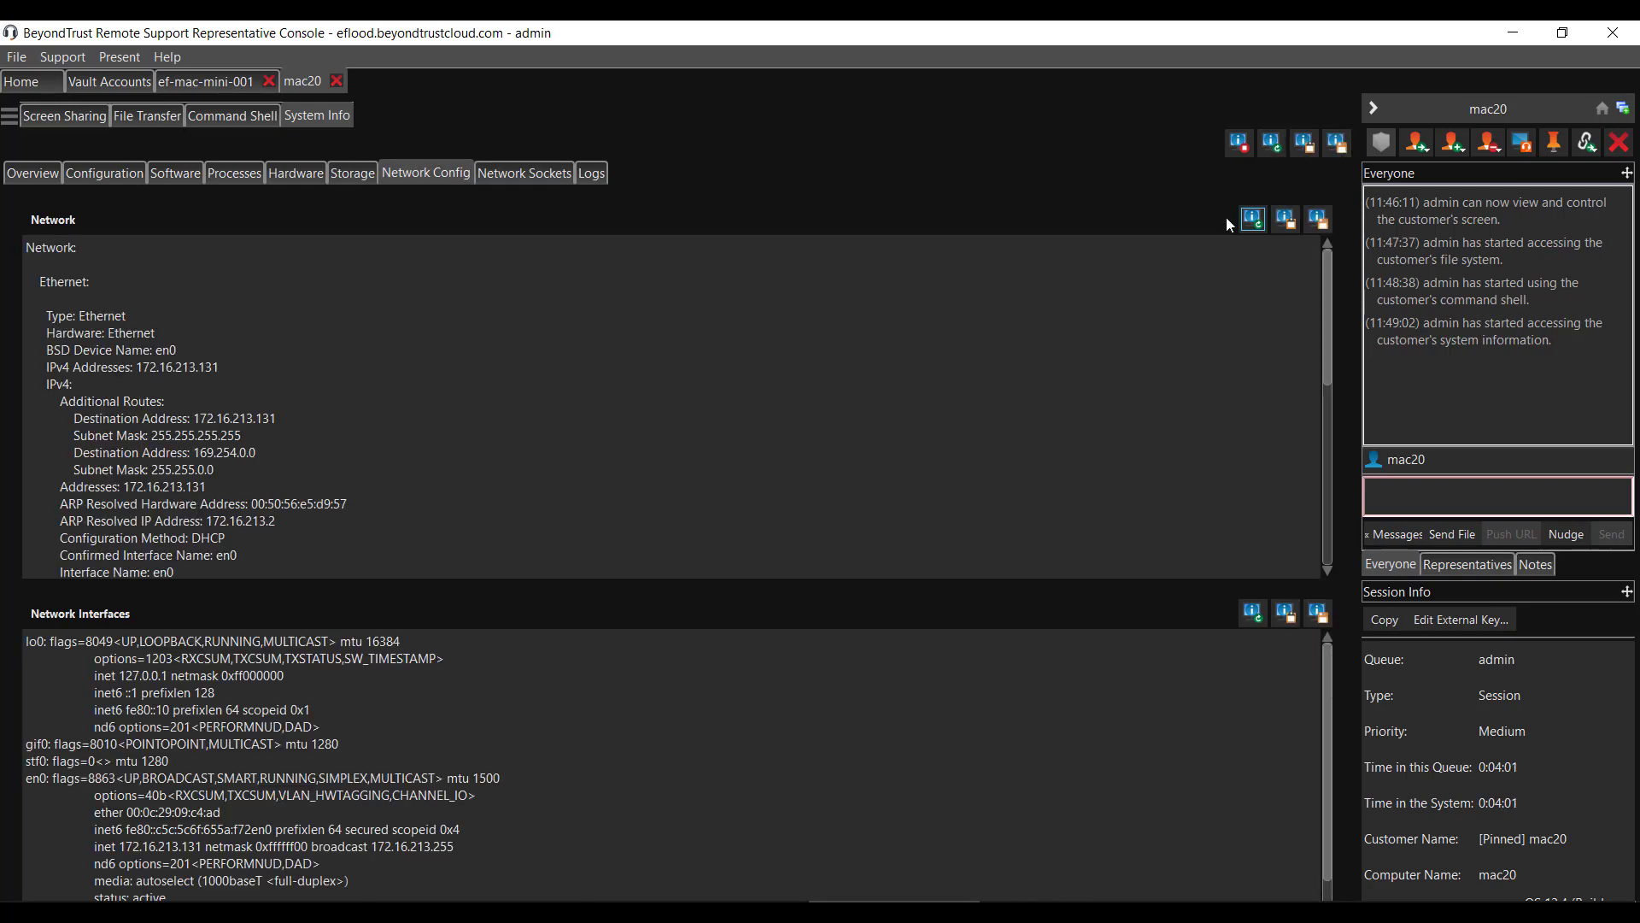
left_click(555, 174)
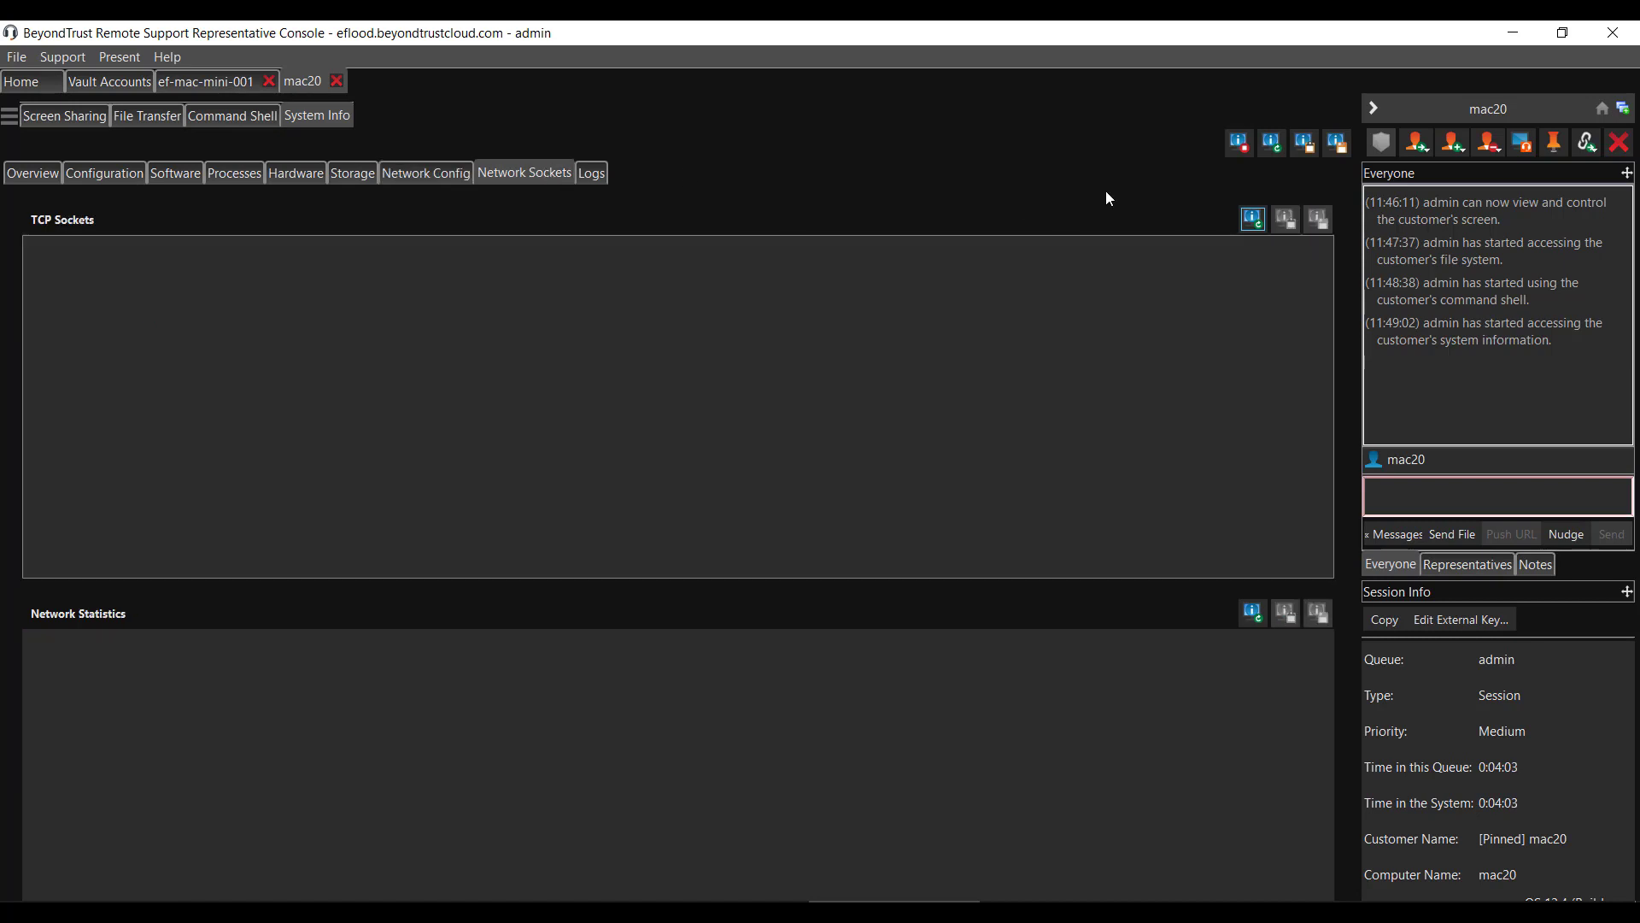
left_click(1271, 145)
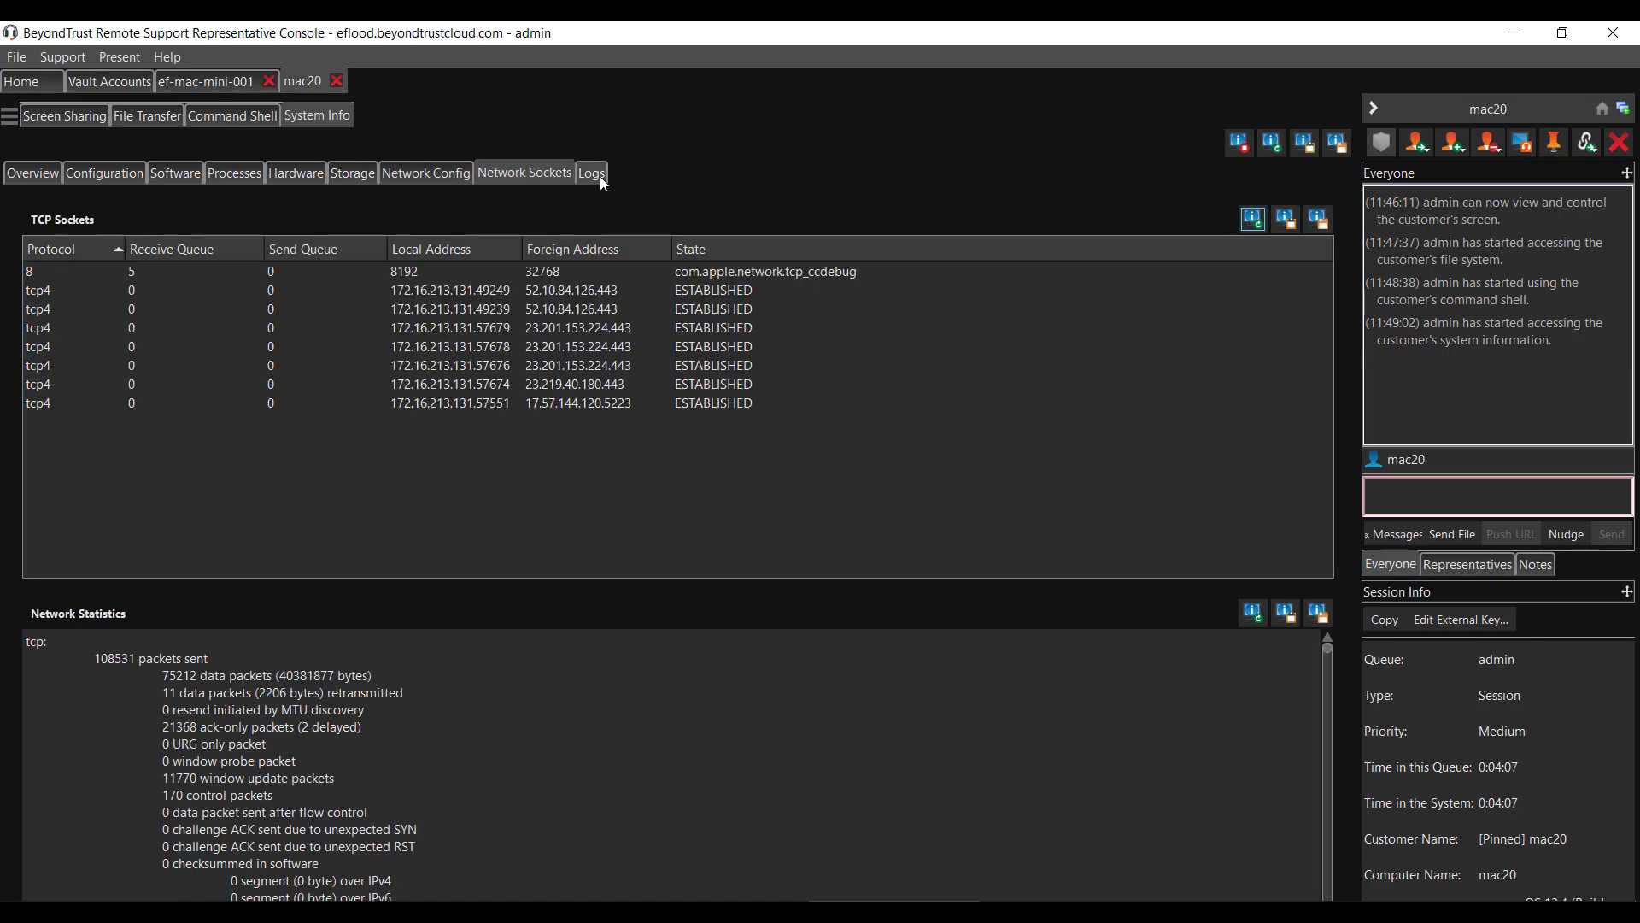
Step: Load mac20's logs to review logged-in users, login history and the system log, and return to screen sharing
left_click(592, 174)
left_click(1265, 148)
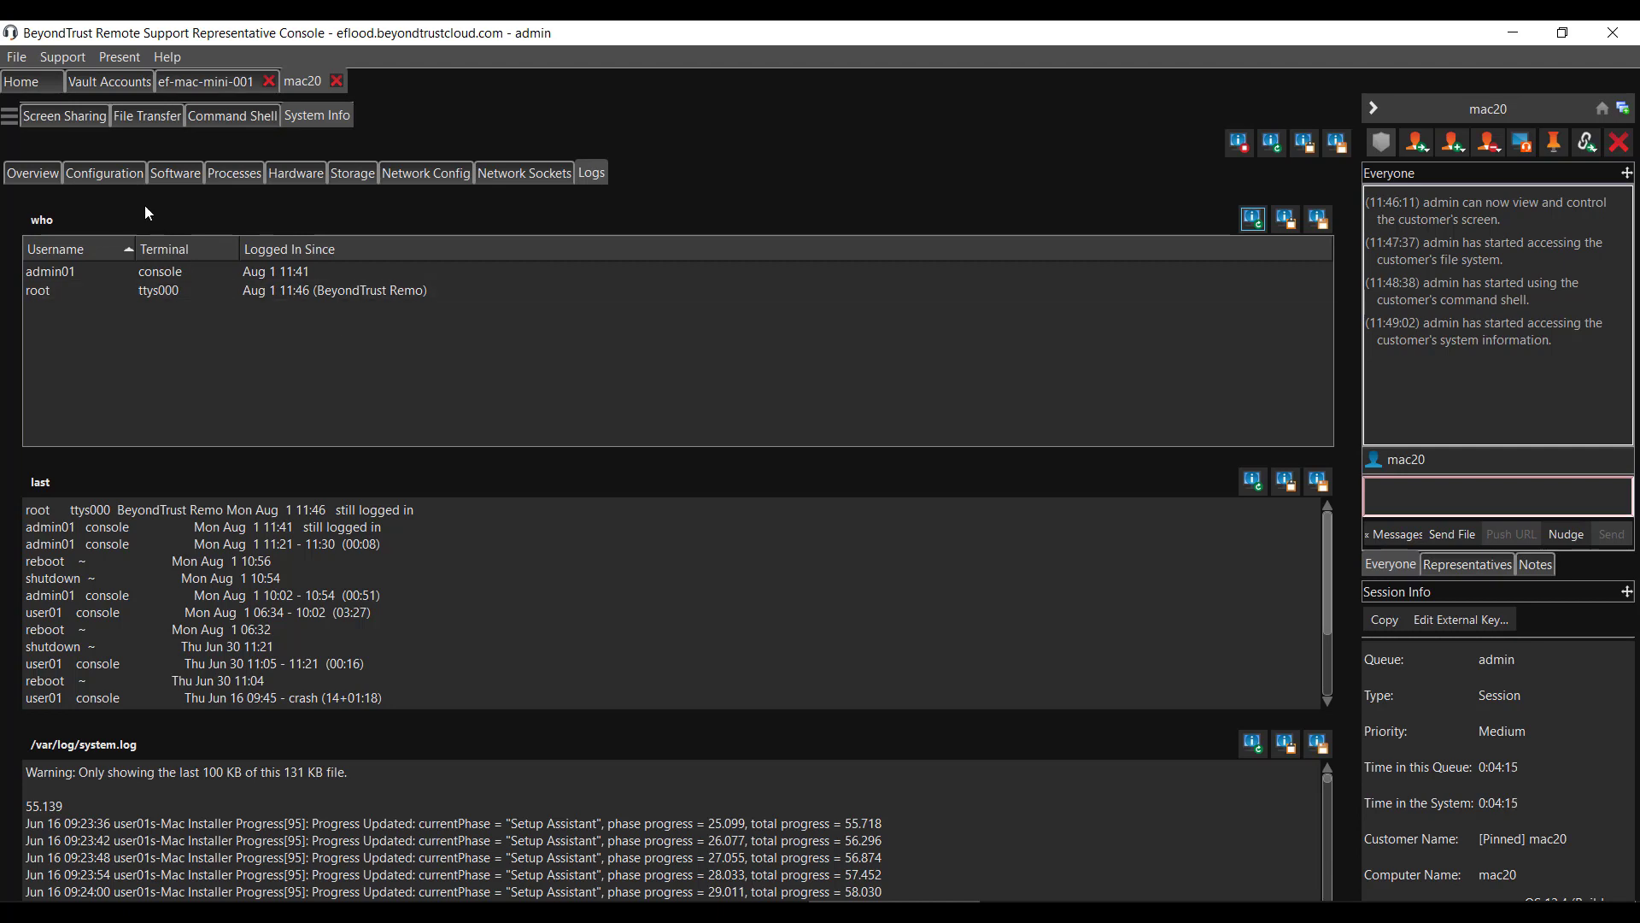
left_click(67, 116)
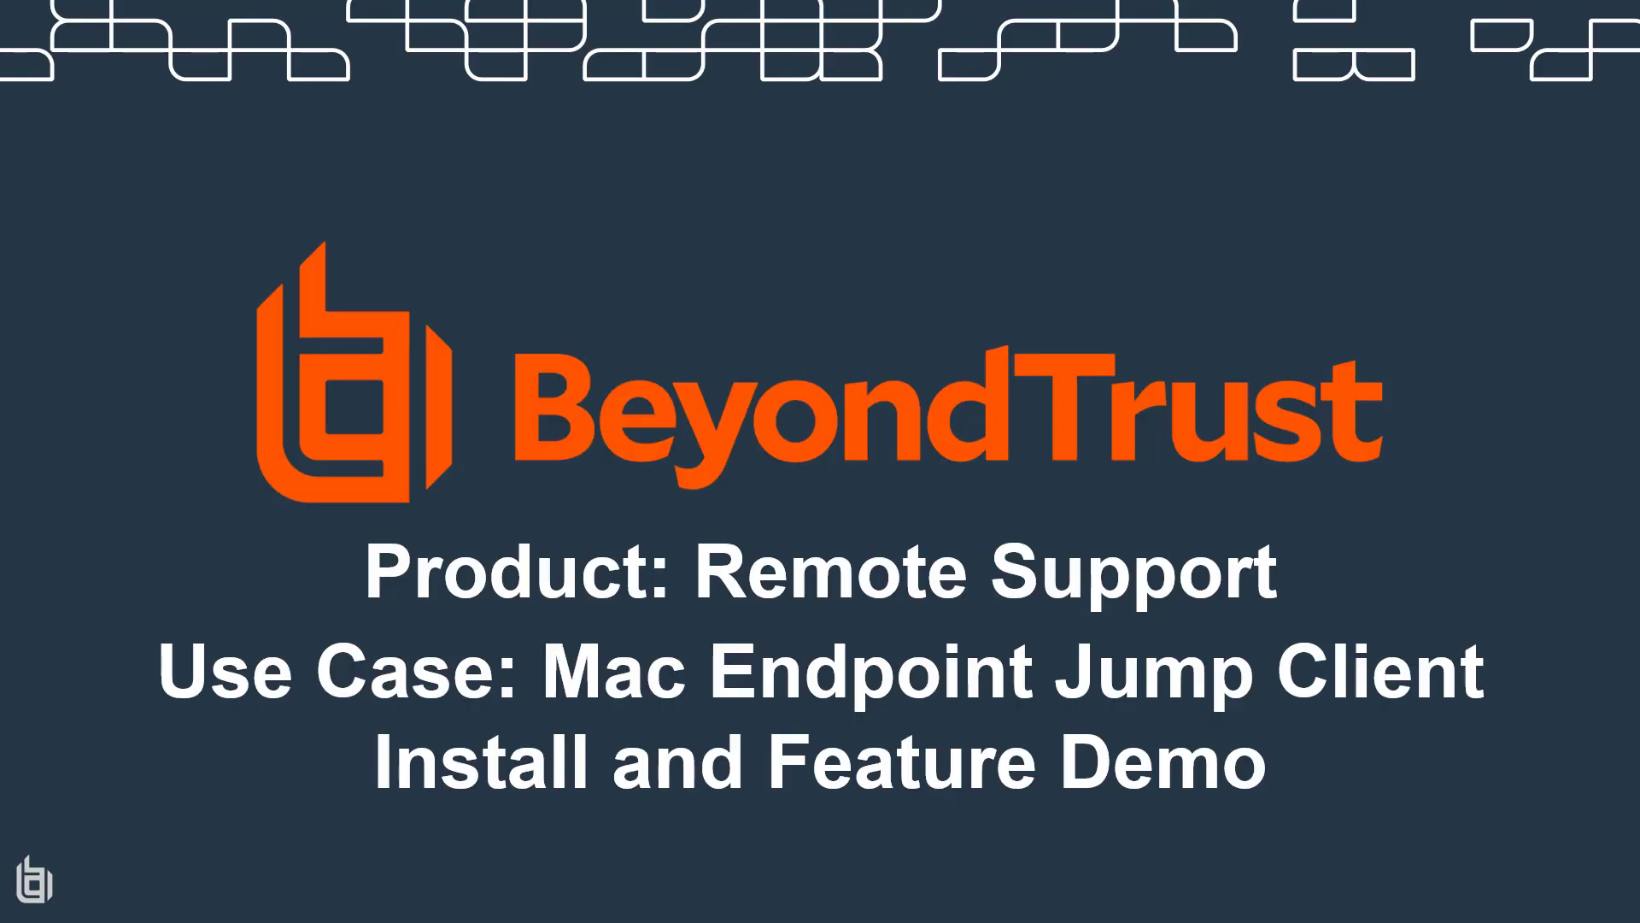